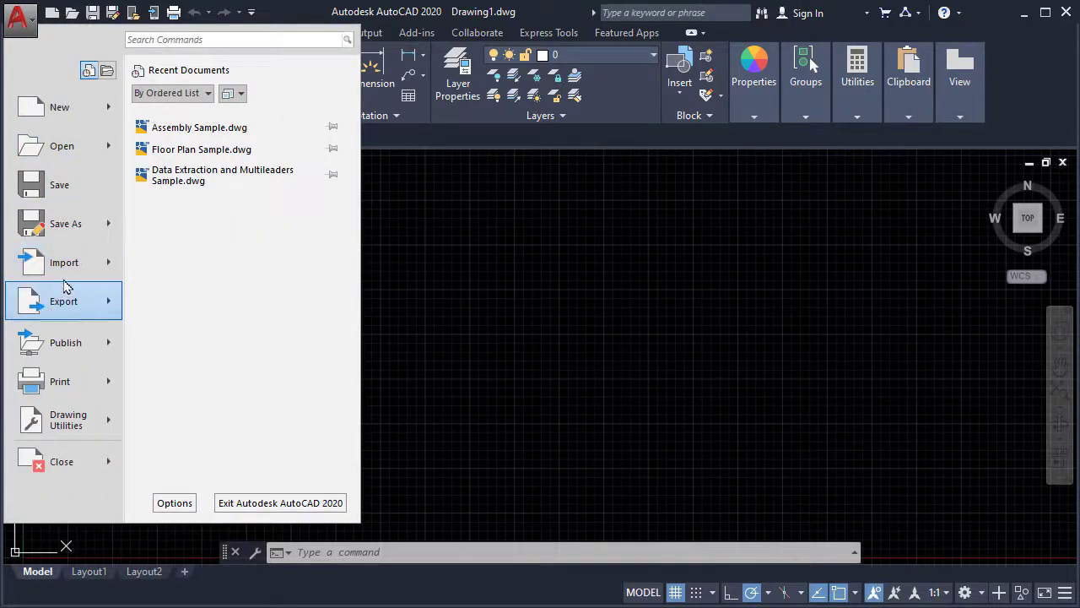
{"action": "mouse_move", "coordinate": [69, 282]}
{"action": "mouse_move", "coordinate": [73, 308]}
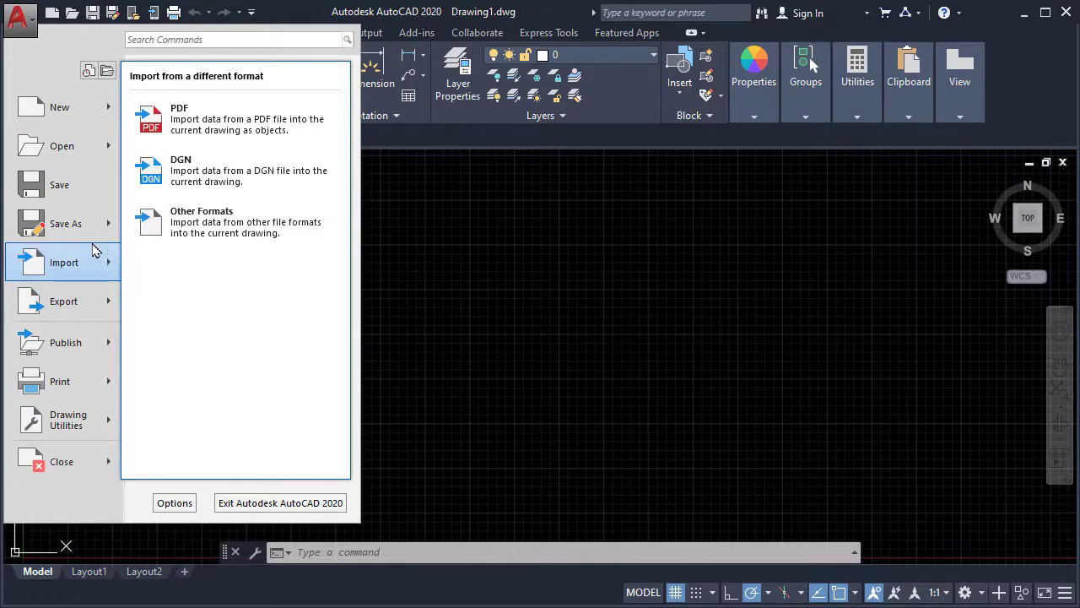
{"action": "mouse_move", "coordinate": [94, 243]}
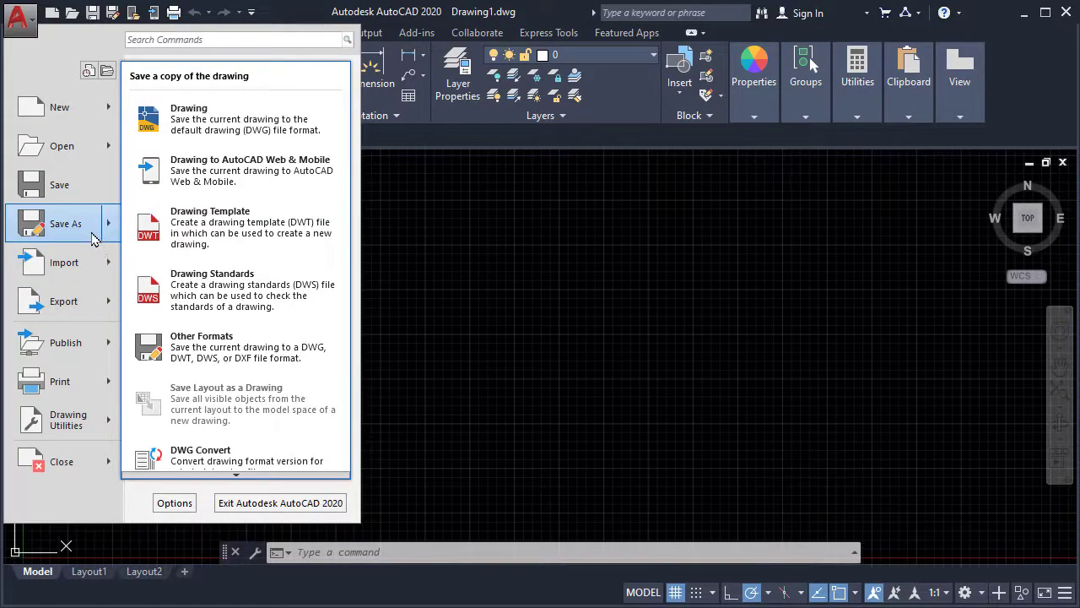
{"action": "left_click", "coordinate": [504, 246]}
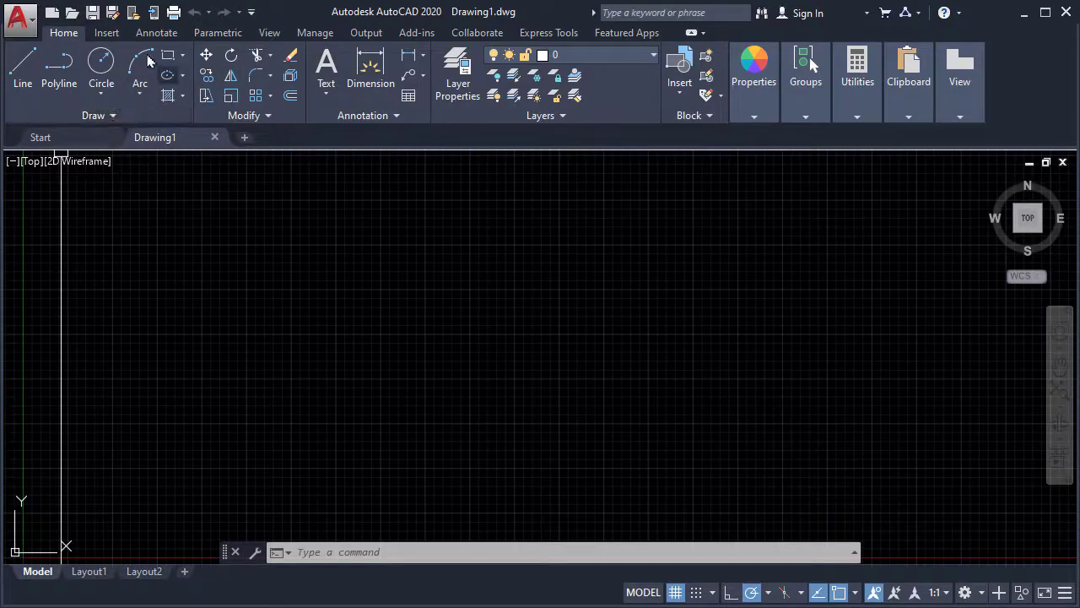
{"action": "left_click", "coordinate": [115, 118]}
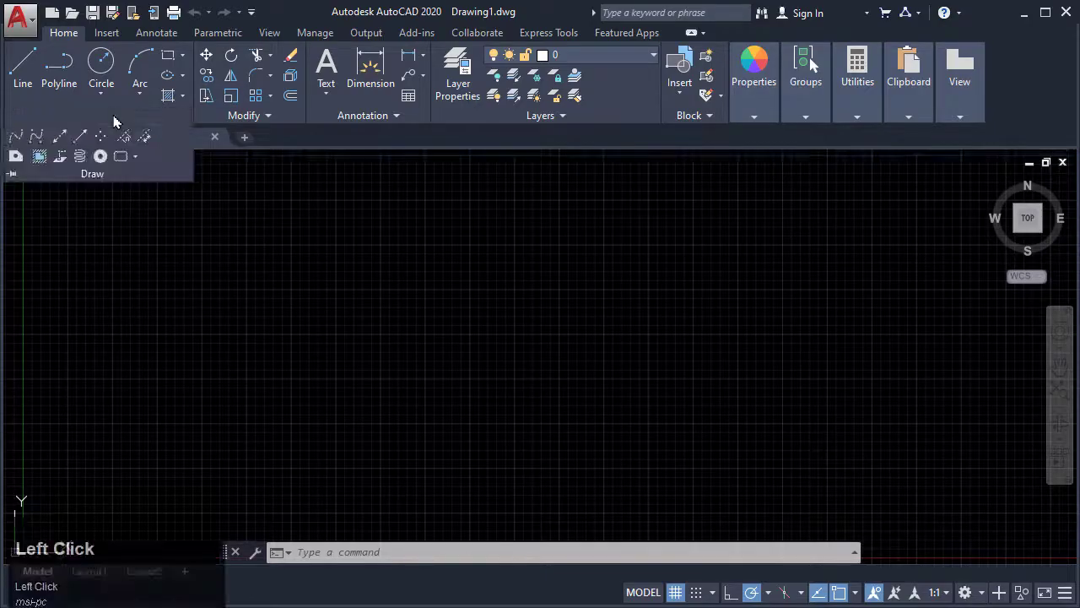
{"action": "left_click", "coordinate": [254, 120]}
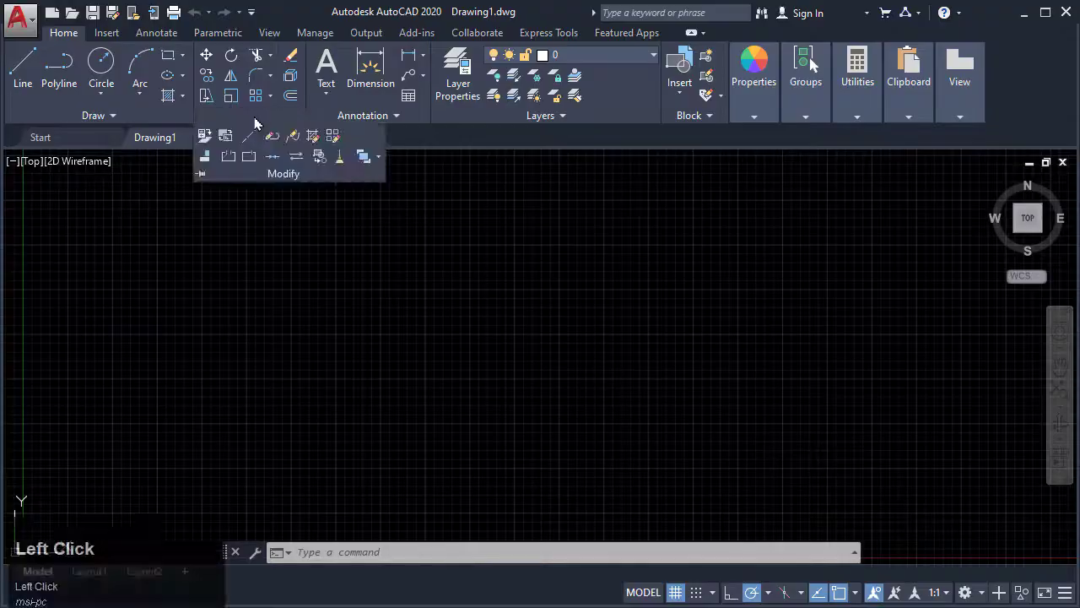
{"action": "left_click", "coordinate": [391, 120]}
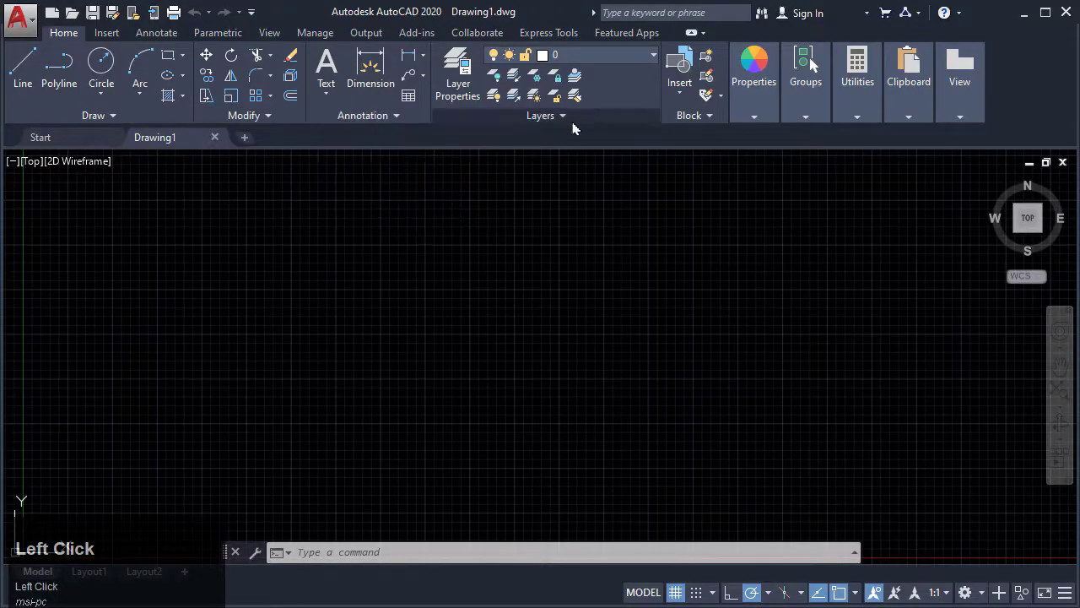
{"action": "left_click", "coordinate": [566, 117]}
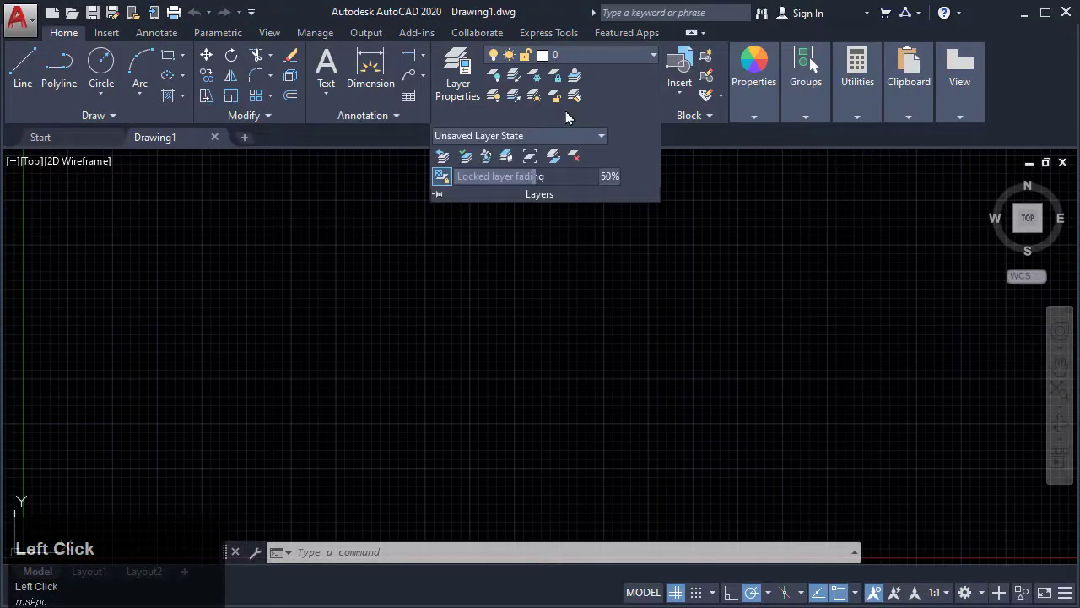
{"action": "left_click", "coordinate": [790, 154]}
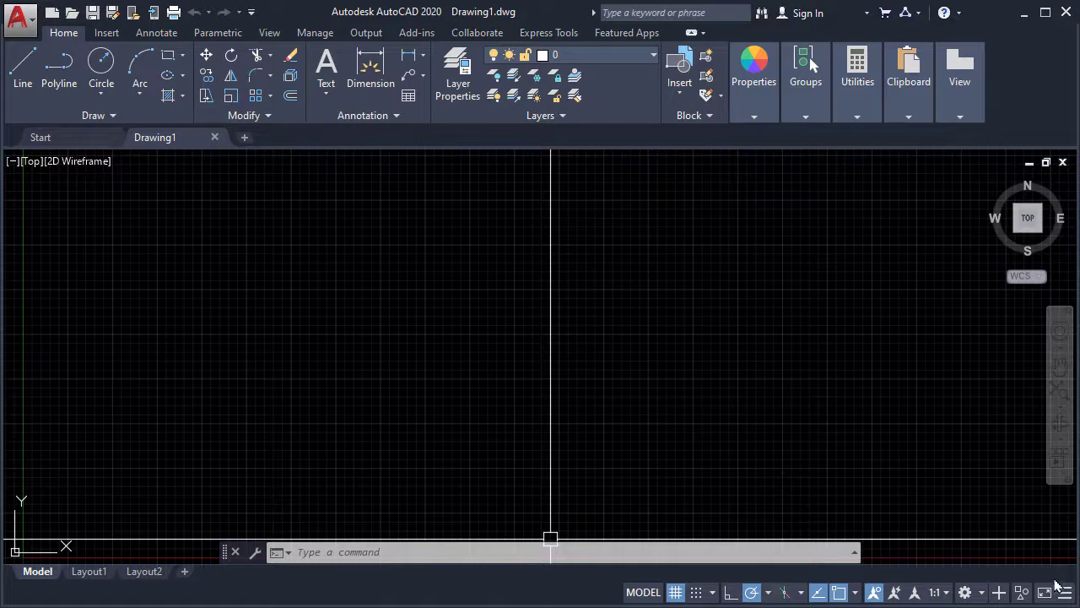
Turn off the grid display in the model space drawing area.
{"action": "left_click", "coordinate": [675, 592]}
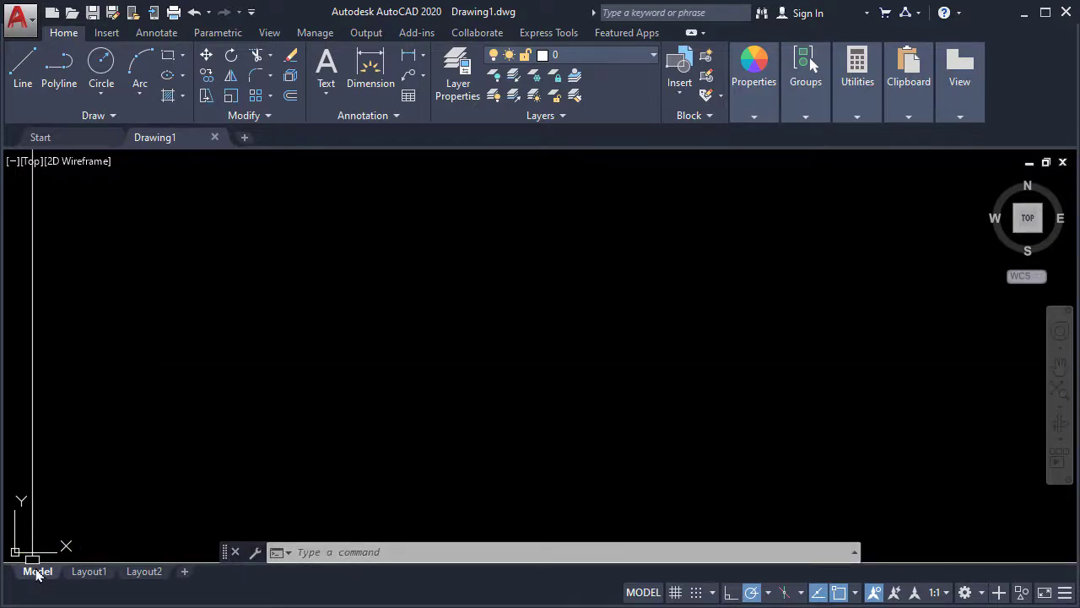
View the paper space sheets Layout1 and Layout2, and return to model space.
{"action": "left_click", "coordinate": [97, 572]}
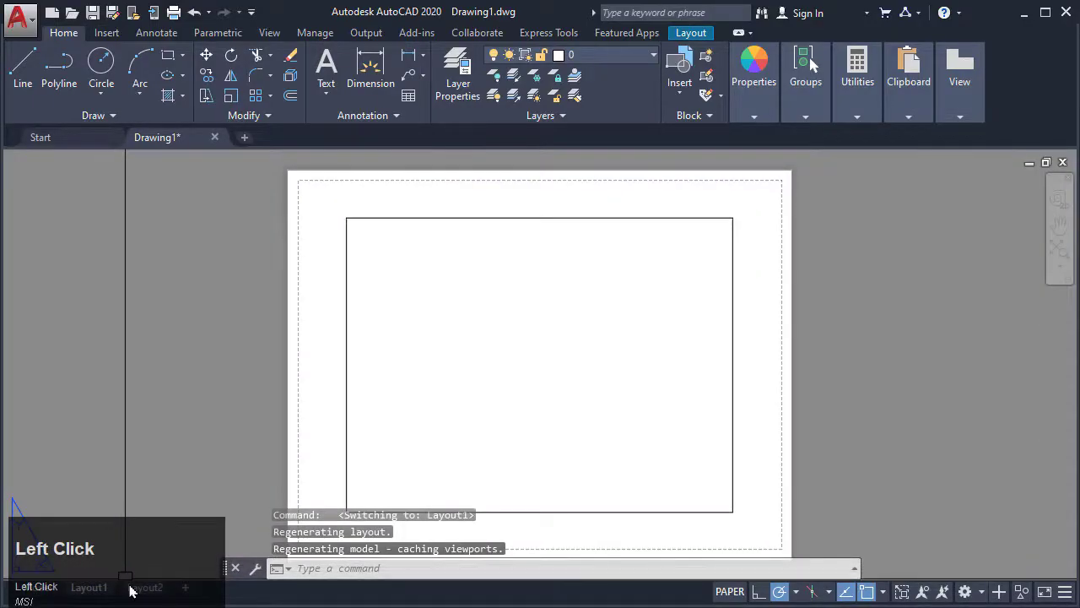
{"action": "left_click", "coordinate": [133, 588]}
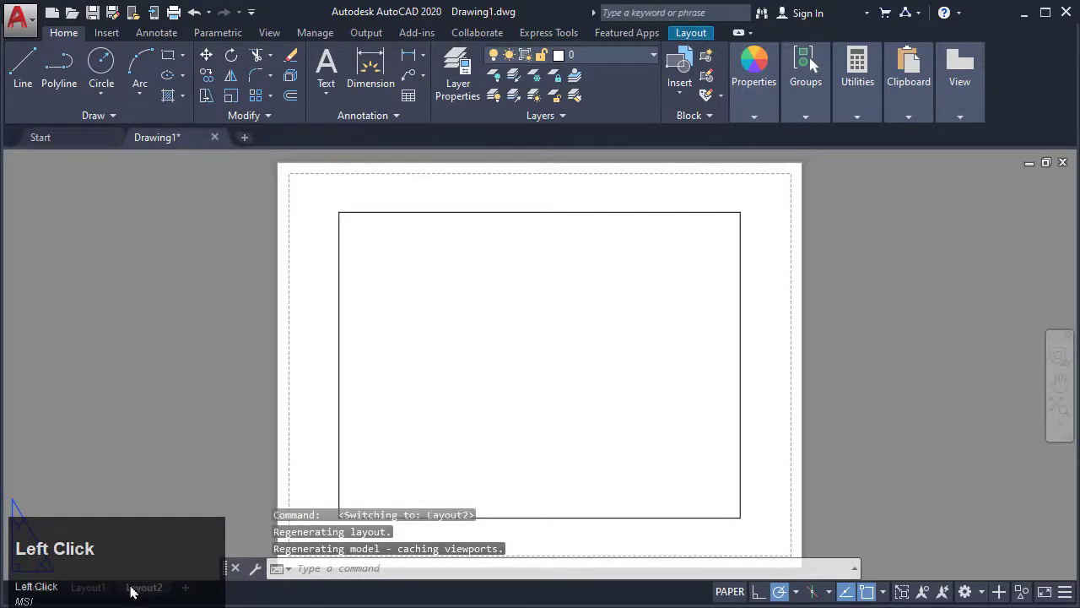
{"action": "mouse_move", "coordinate": [91, 587]}
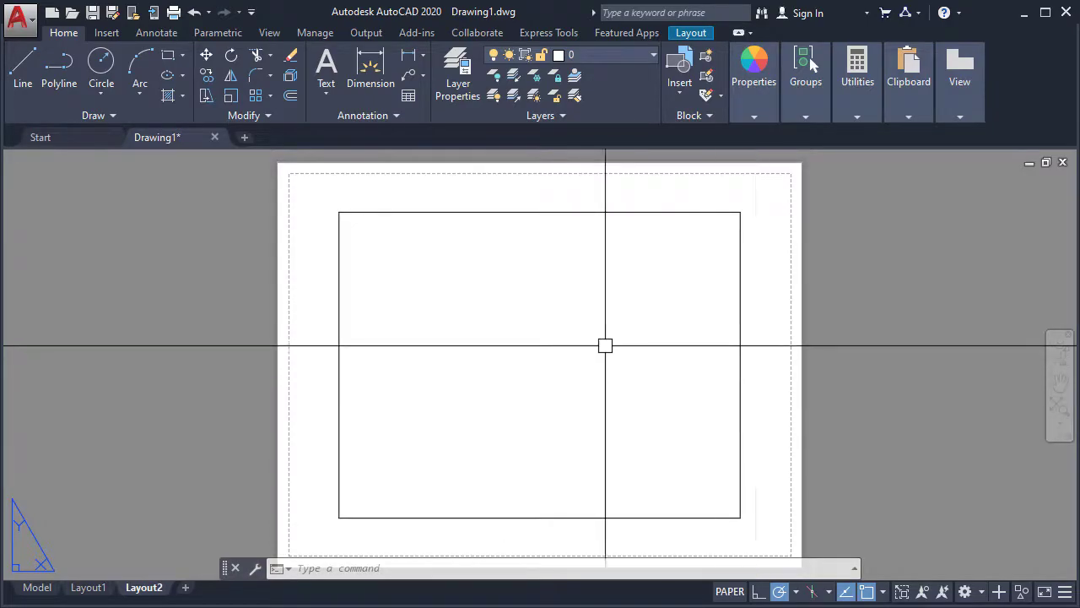
{"action": "mouse_move", "coordinate": [28, 588]}
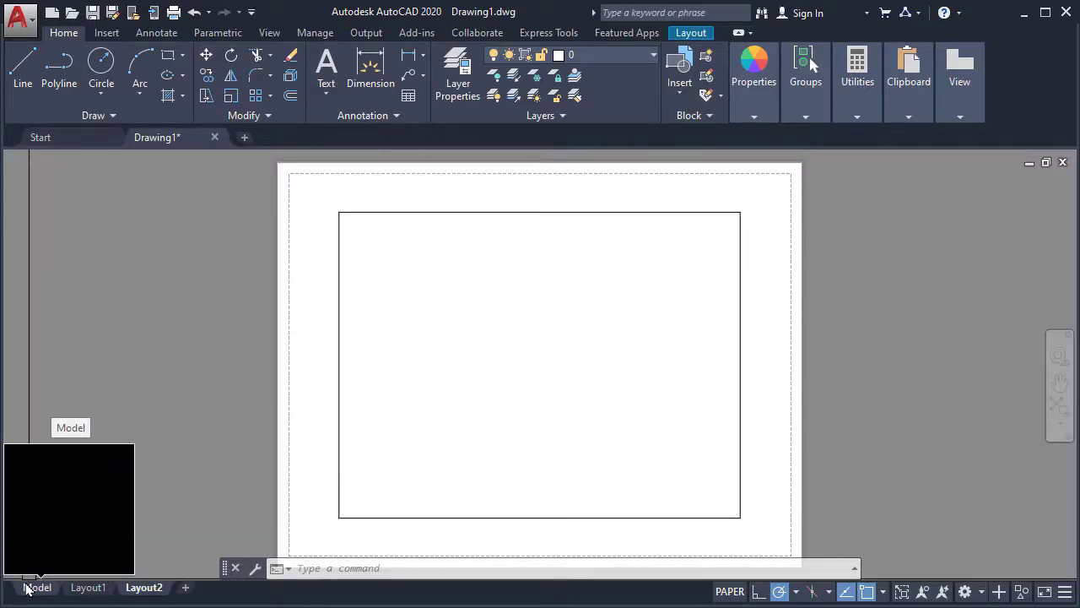
{"action": "left_click", "coordinate": [33, 588]}
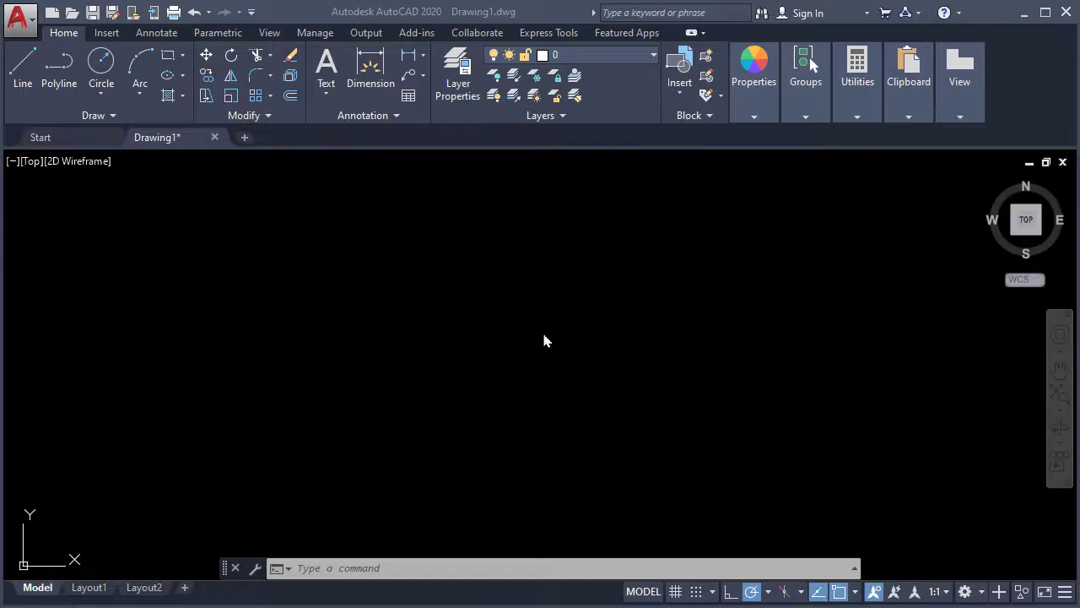
Configure the drawing units with millimeters as the insertion scale and 0.000 precision for both length and angle.
{"action": "key", "text": "Escape"}
{"action": "key", "text": "Escape"}
{"action": "key", "text": "Escape"}
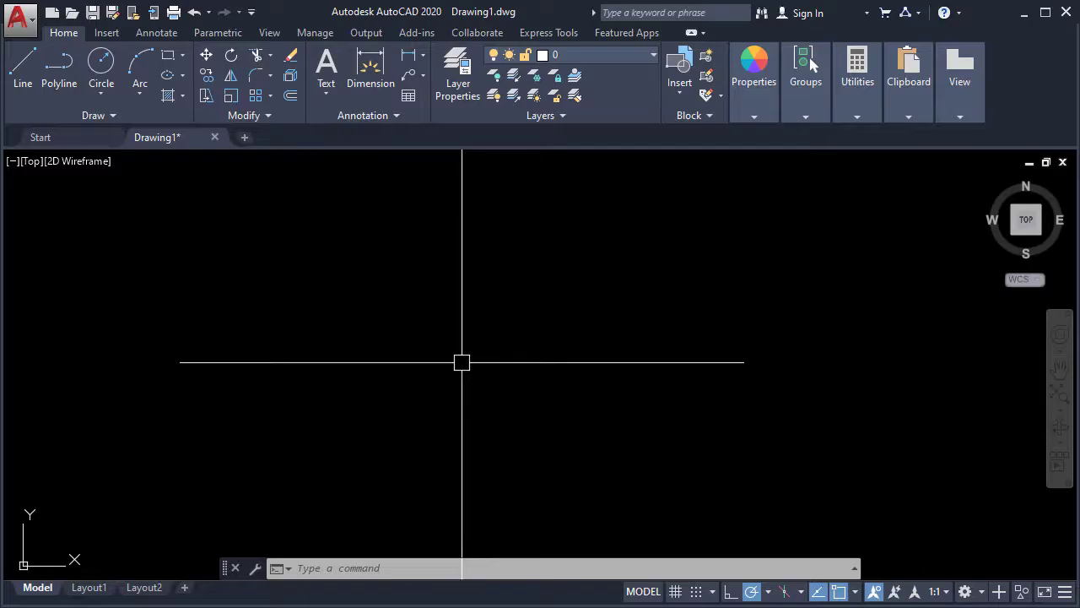
{"action": "type", "text": "u"}
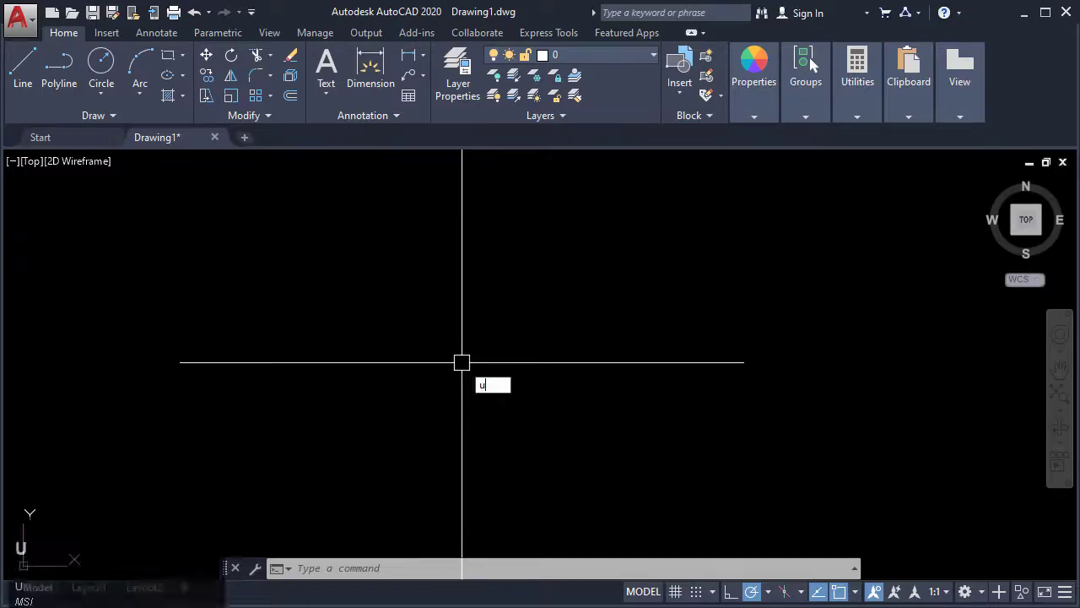
{"action": "type", "text": "nits"}
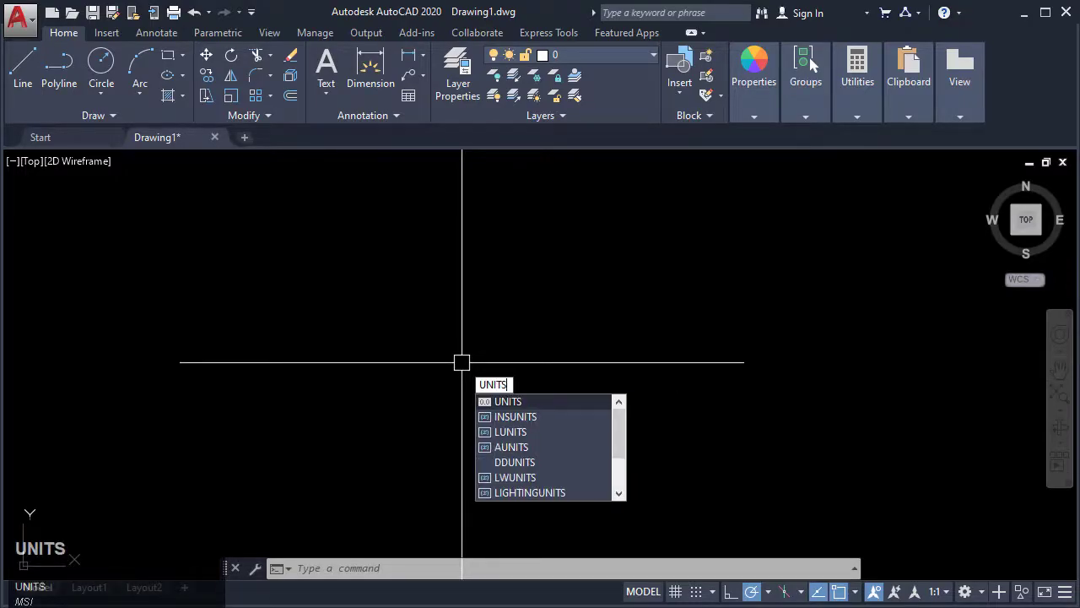
{"action": "key", "text": "Return"}
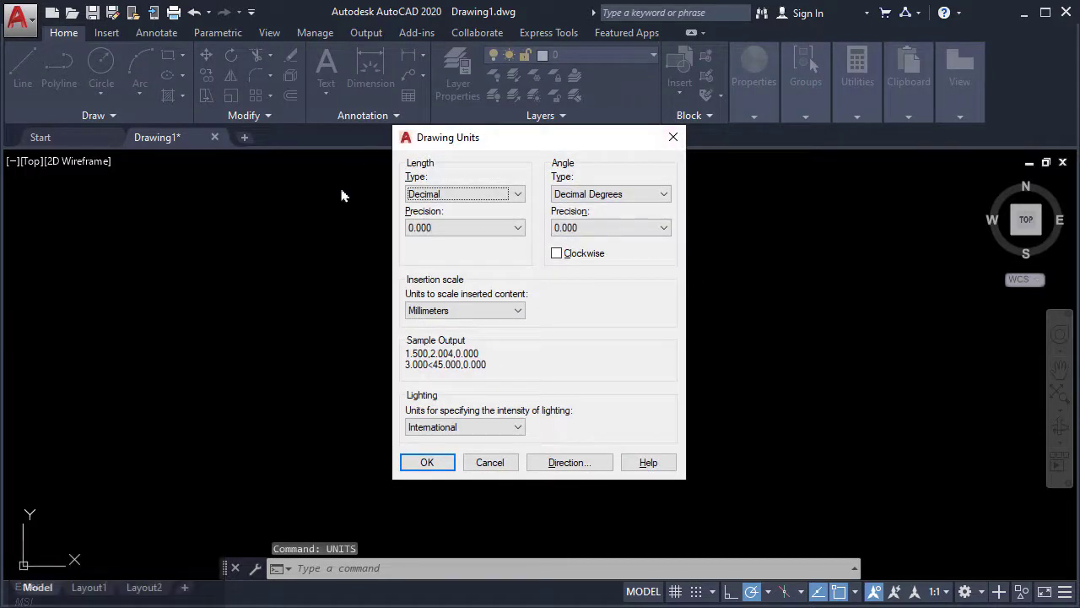
{"action": "left_click", "coordinate": [480, 312]}
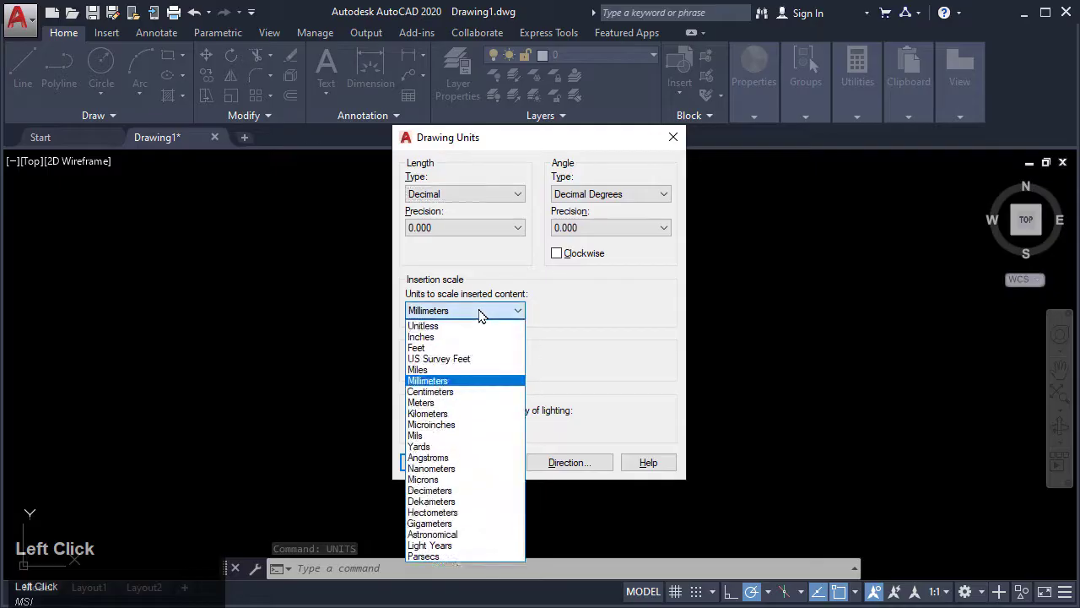
{"action": "left_click", "coordinate": [454, 381]}
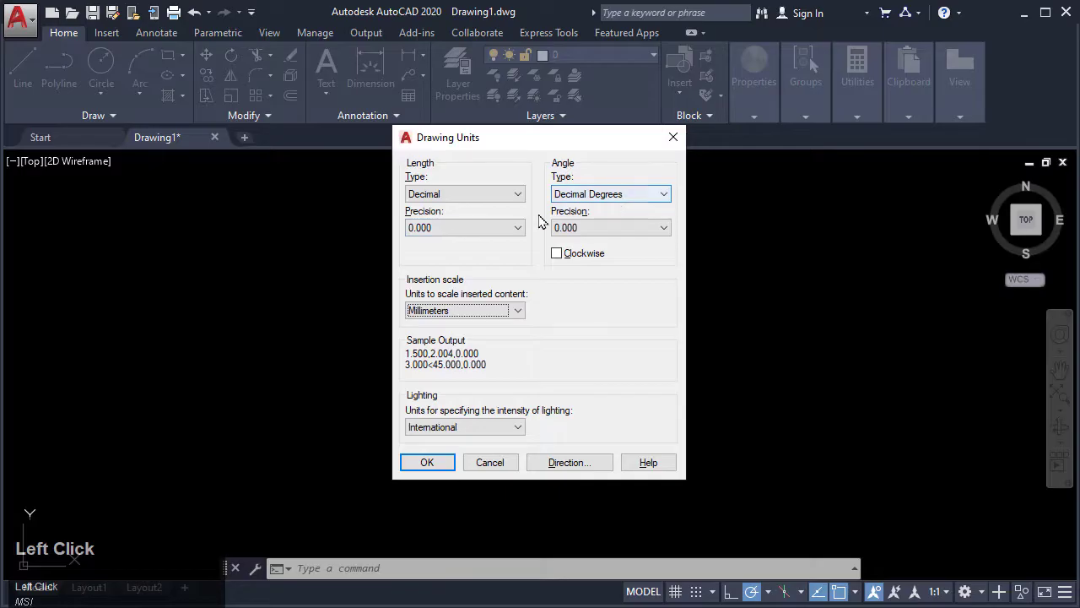
{"action": "left_click", "coordinate": [496, 228]}
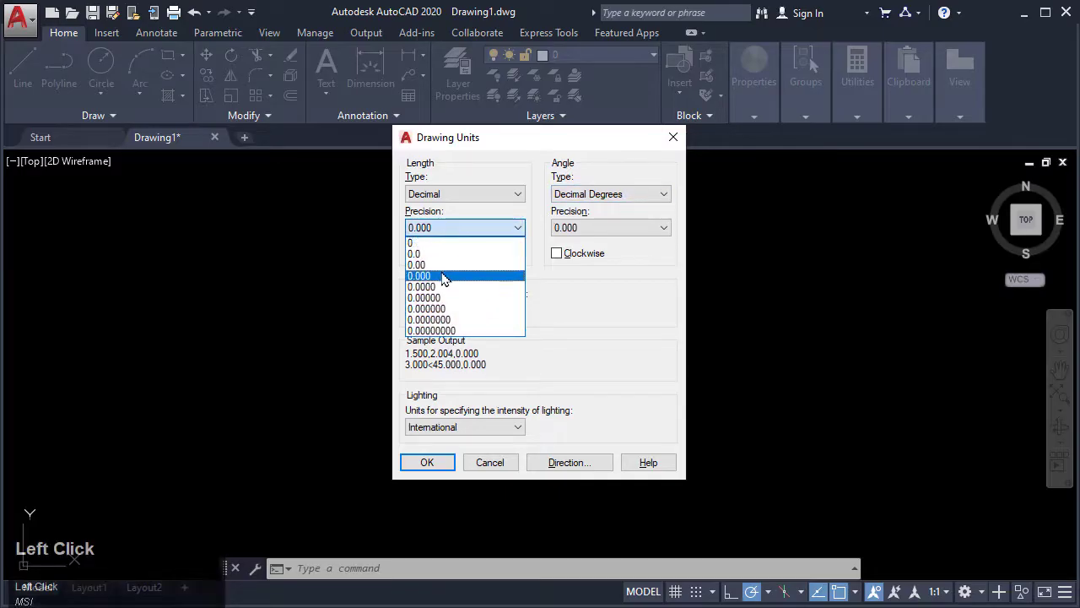
{"action": "left_click", "coordinate": [445, 276]}
{"action": "left_click", "coordinate": [561, 228]}
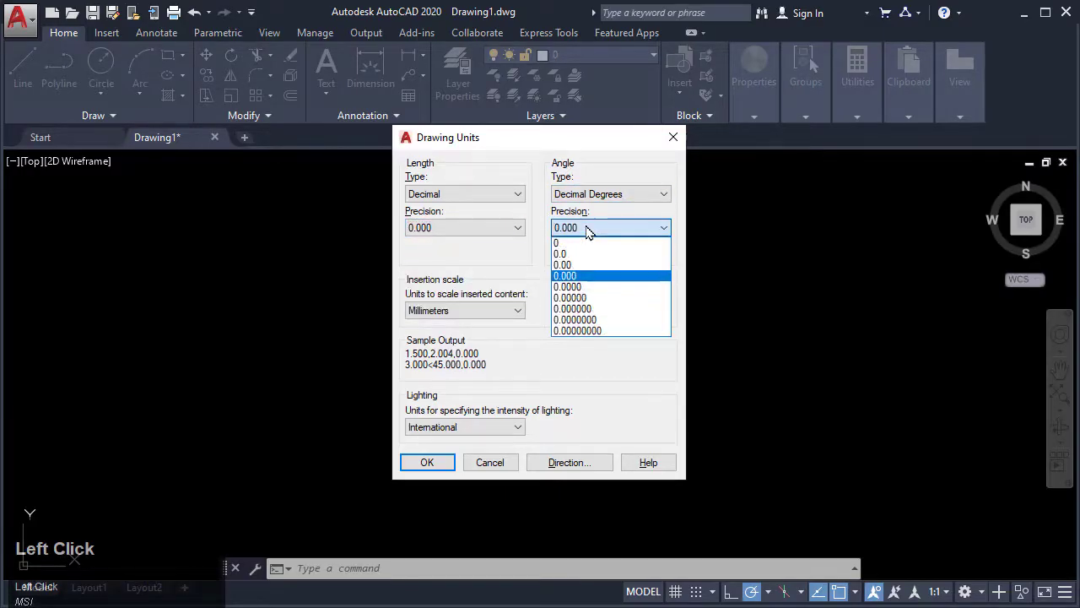
{"action": "left_click", "coordinate": [580, 281]}
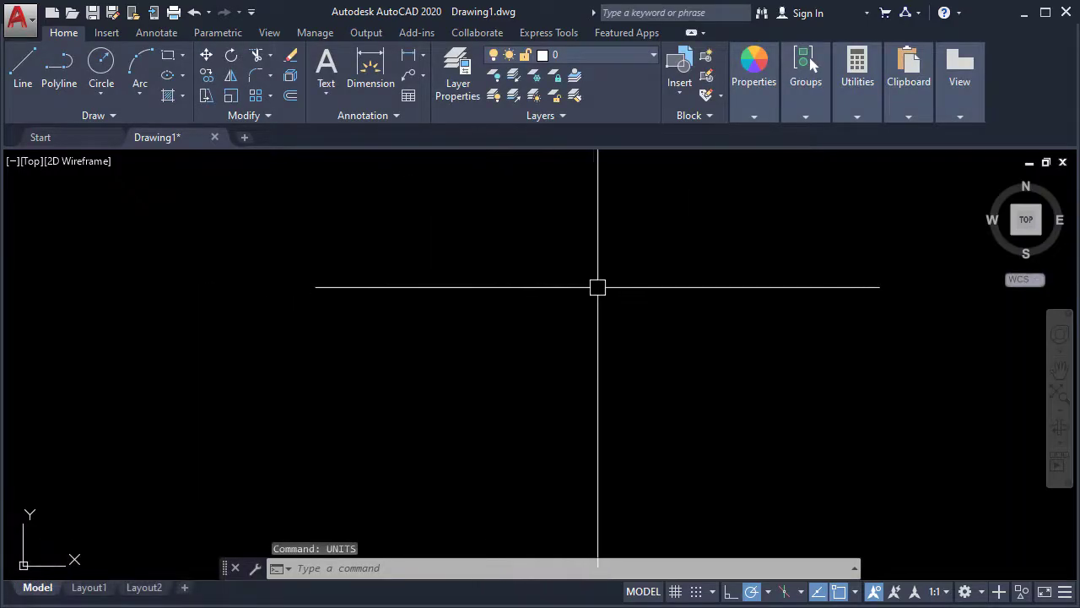
Examine the drawing window colors of the 2D model space elements, including crosshairs, viewport control, grid lines and drafting tool tips, in the display options.
{"action": "right_click", "coordinate": [446, 293]}
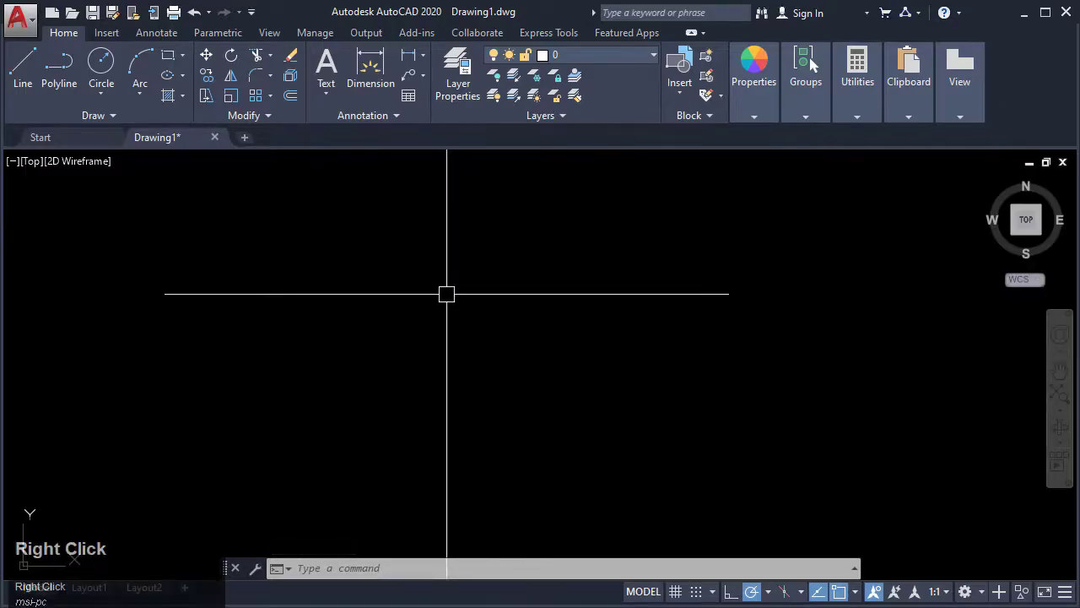
{"action": "left_click", "coordinate": [492, 596]}
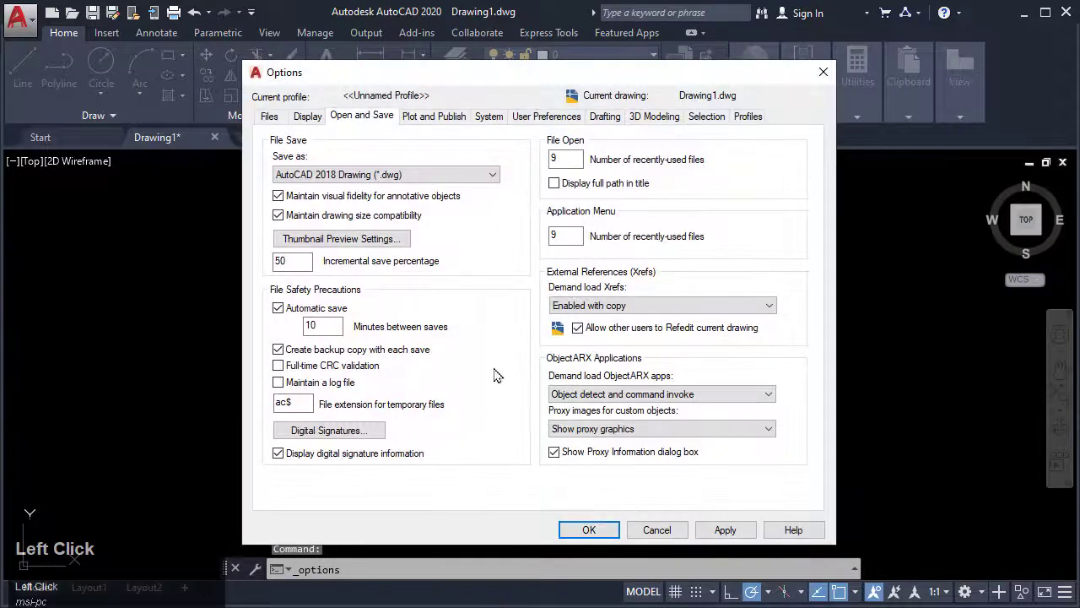
{"action": "left_click", "coordinate": [306, 118]}
{"action": "left_click", "coordinate": [341, 369]}
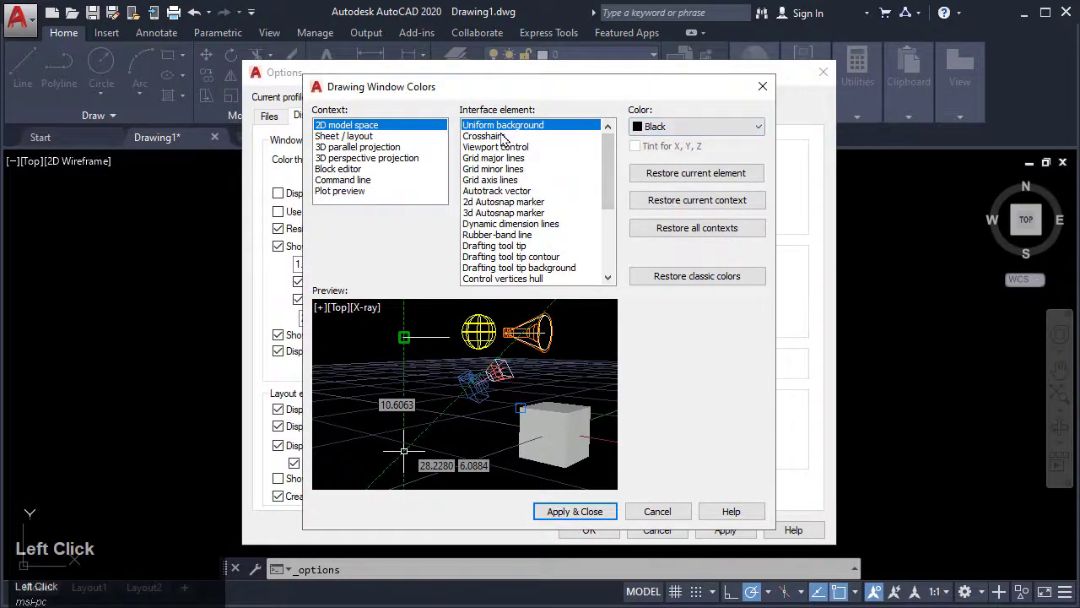
{"action": "left_click", "coordinate": [503, 136]}
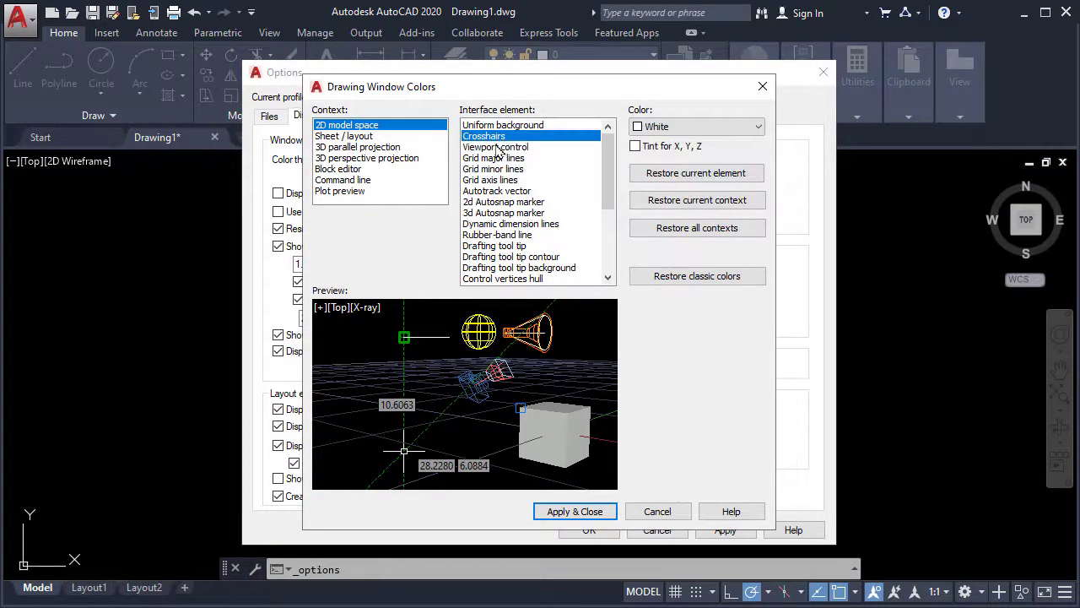
{"action": "left_click", "coordinate": [496, 148]}
{"action": "left_click", "coordinate": [496, 158]}
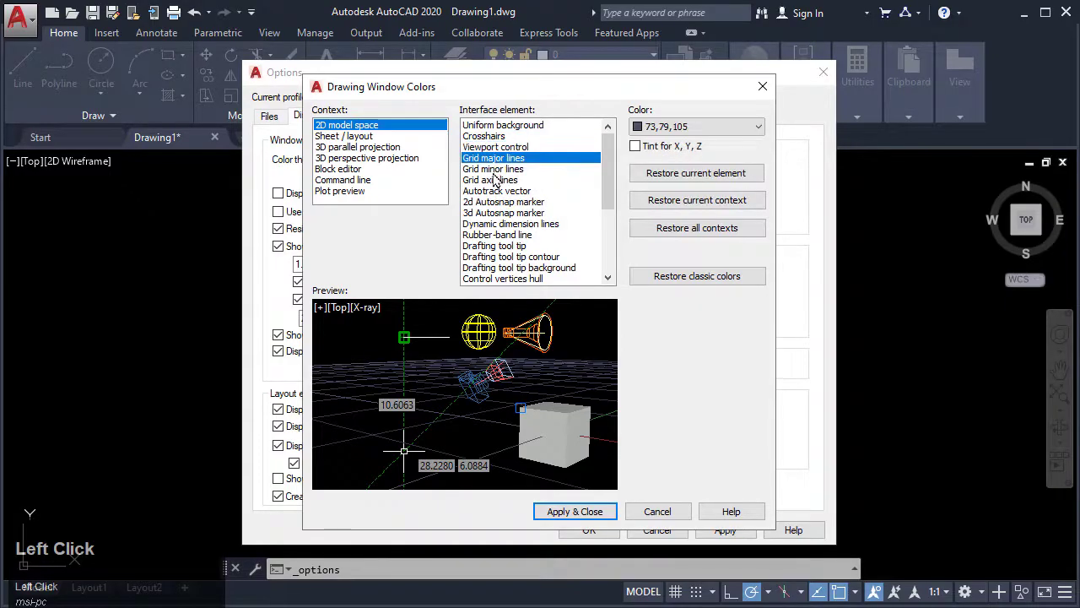
{"action": "left_click", "coordinate": [494, 180]}
{"action": "left_click", "coordinate": [489, 213]}
{"action": "left_click", "coordinate": [489, 258]}
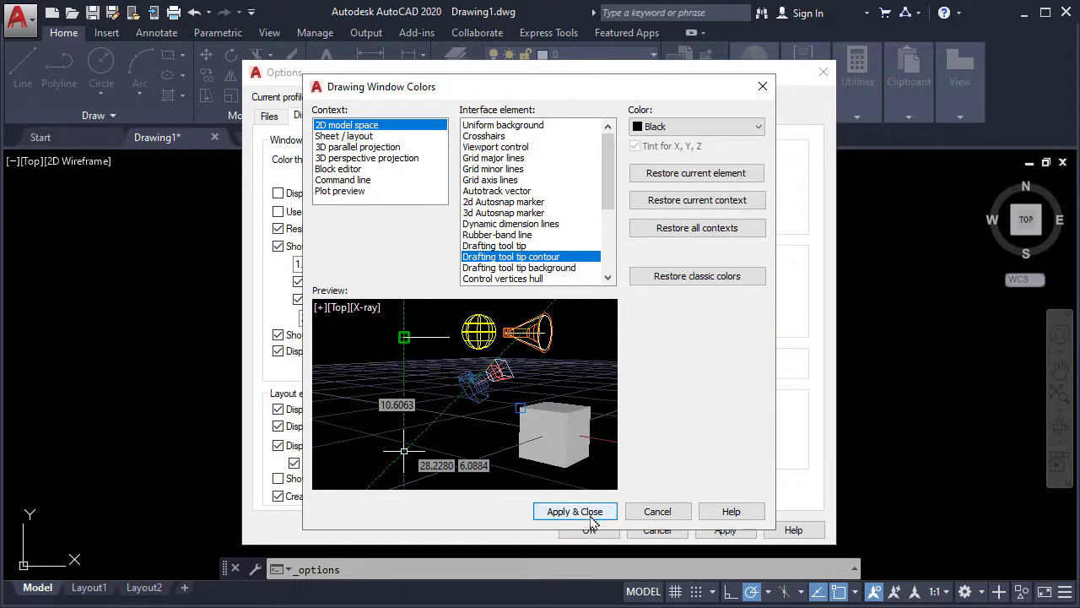
{"action": "left_click", "coordinate": [641, 515]}
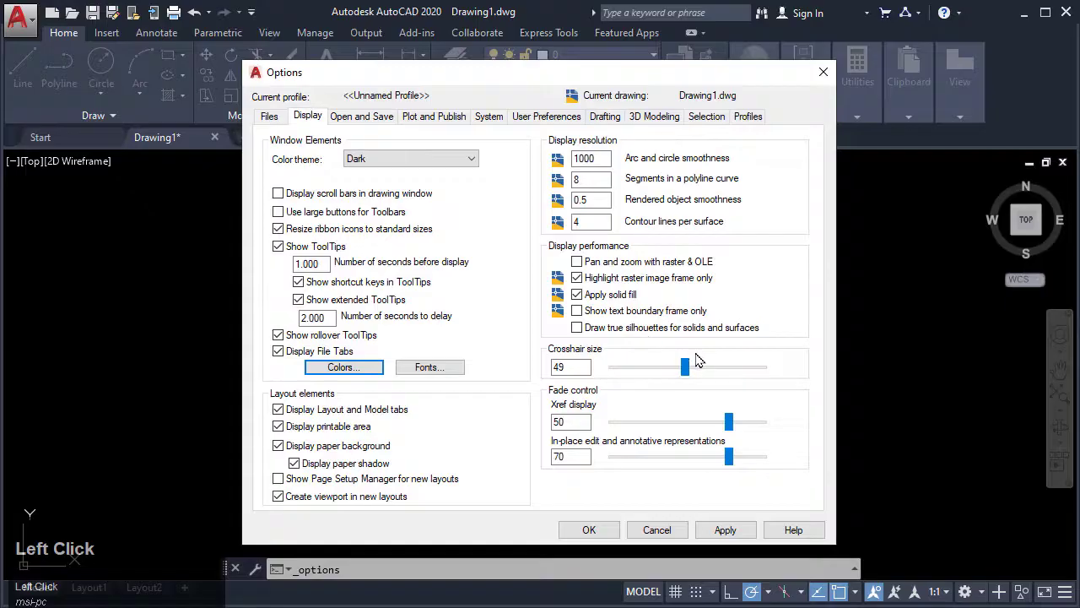
Set the crosshair size to 100 in the display options and accept the change.
{"action": "left_click_drag", "start_coordinate": [685, 366], "coordinate": [762, 366]}
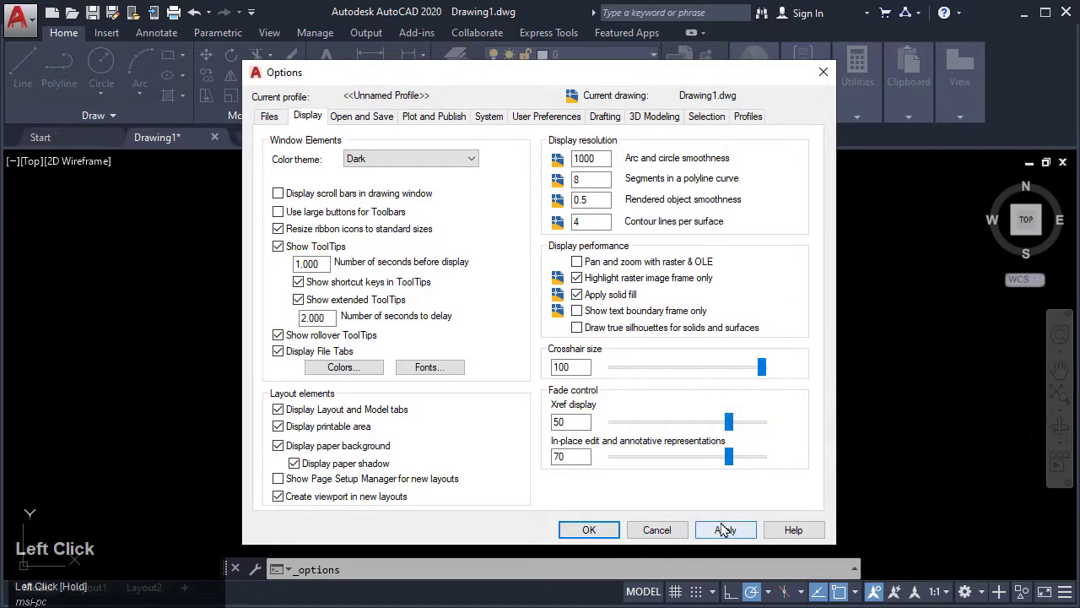
{"action": "left_click", "coordinate": [589, 529]}
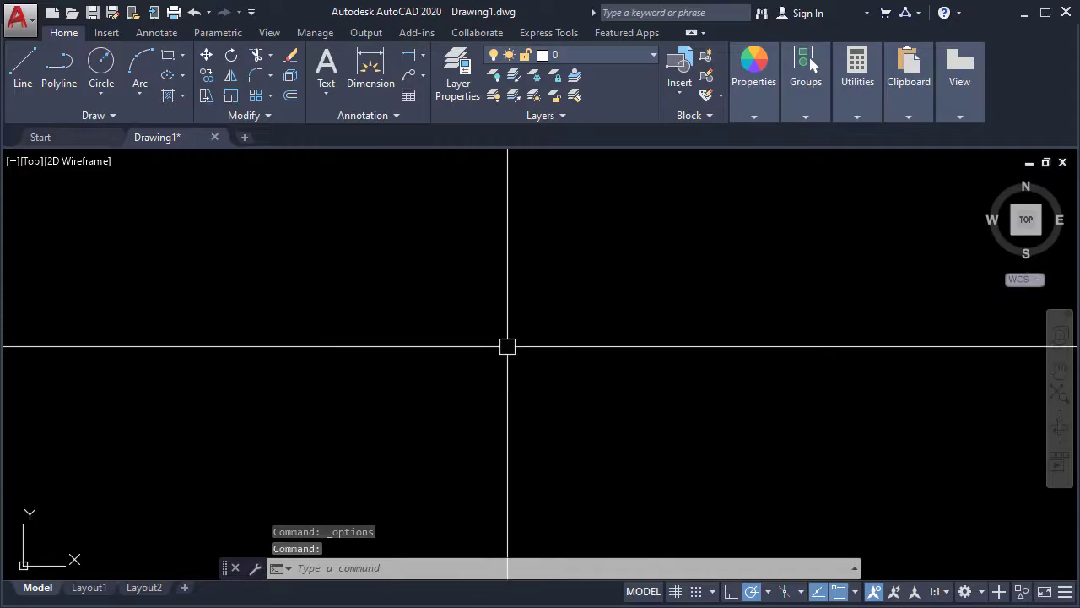
Examine the drafting, 3D modeling and selection settings in the program options, and accept them as they are.
{"action": "right_click", "coordinate": [498, 301]}
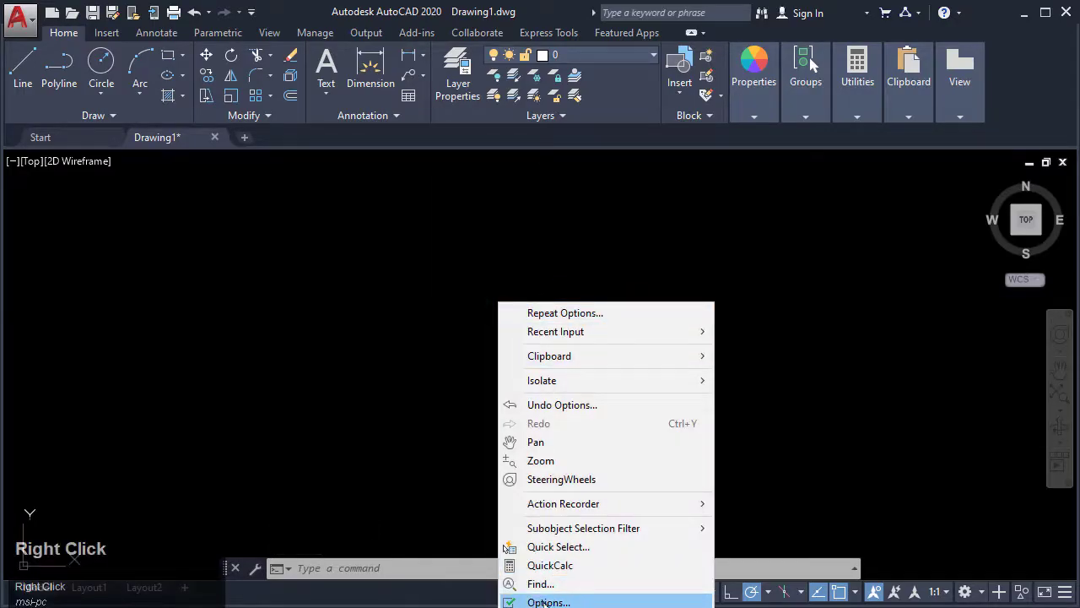
{"action": "left_click", "coordinate": [548, 602]}
{"action": "left_click", "coordinate": [606, 116]}
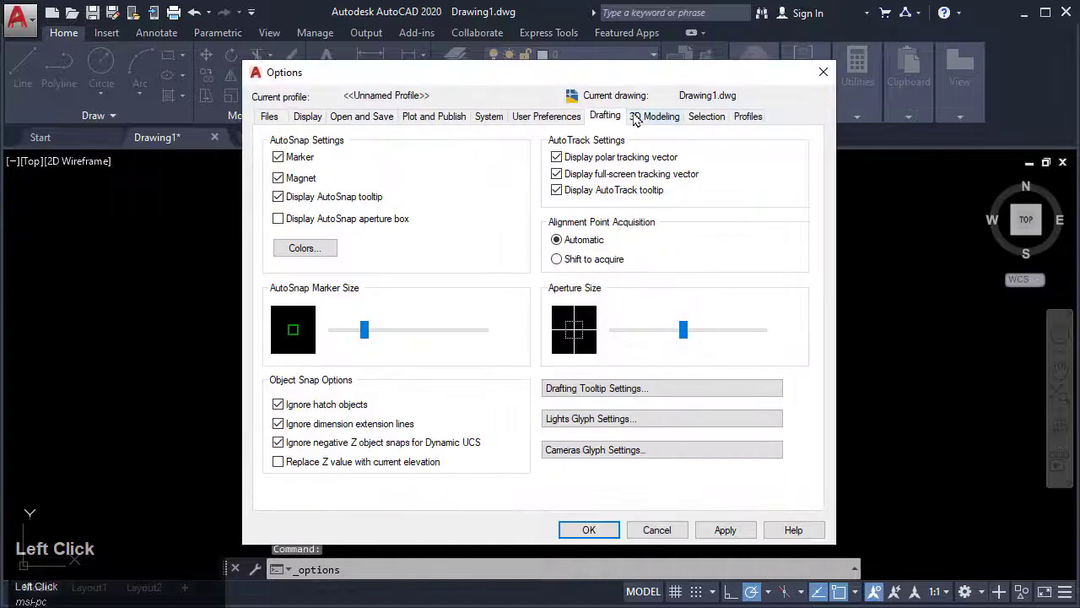
{"action": "left_click", "coordinate": [661, 121]}
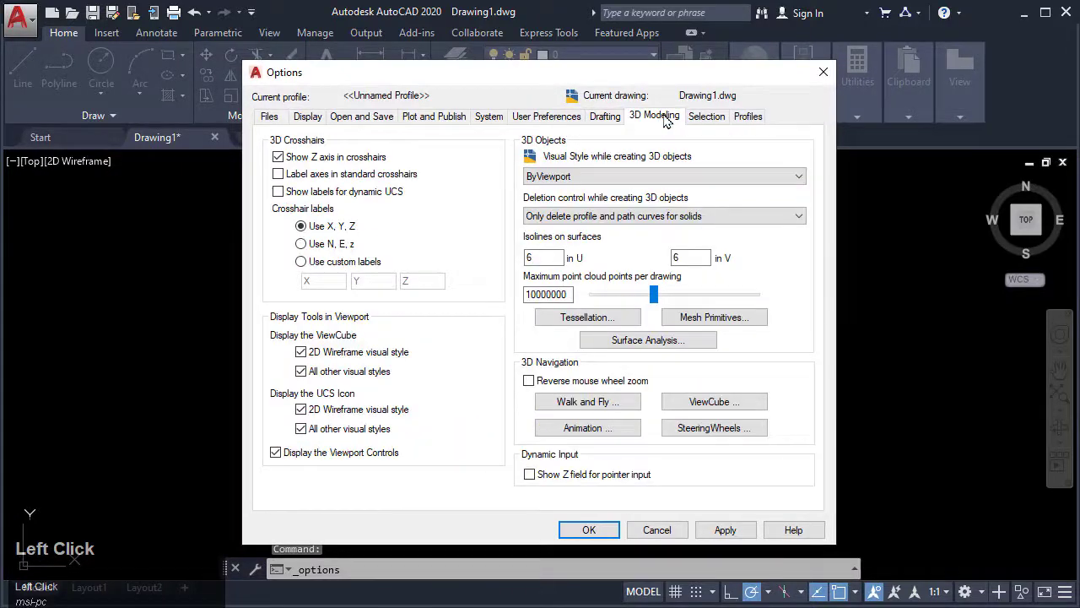
{"action": "left_click", "coordinate": [706, 118]}
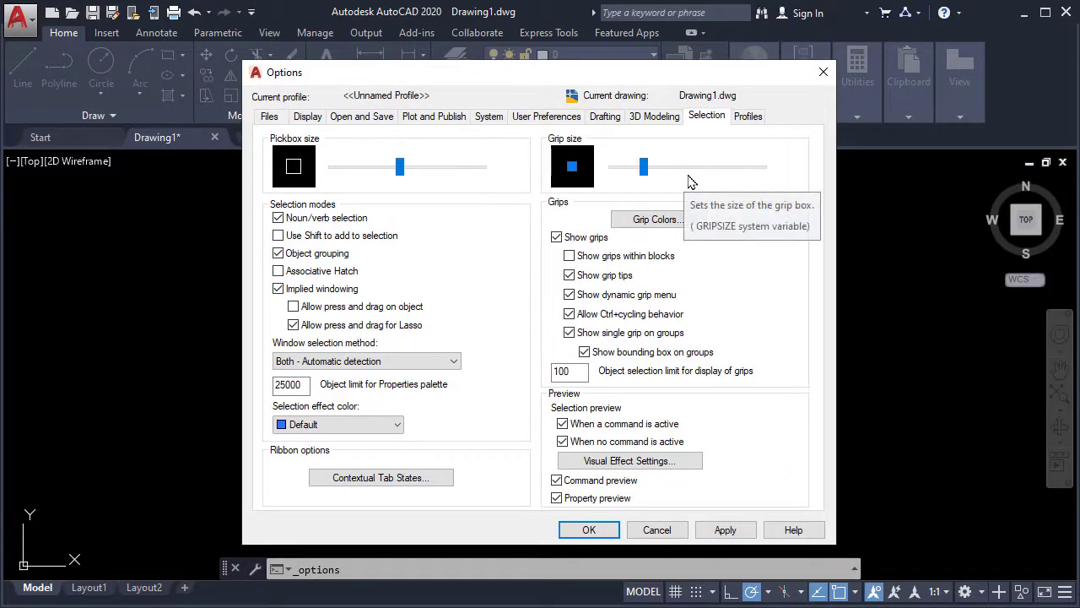
{"action": "left_click", "coordinate": [601, 531]}
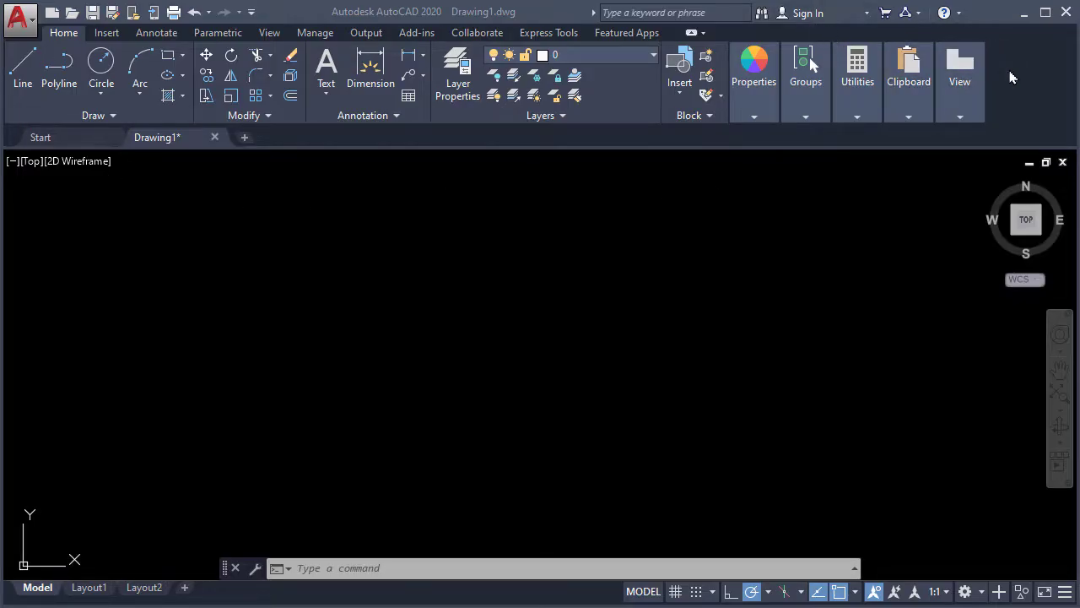
Cycle the ribbon through its minimized states, from panel buttons to panel titles to tabs only, and restore the full ribbon.
{"action": "left_click", "coordinate": [733, 38]}
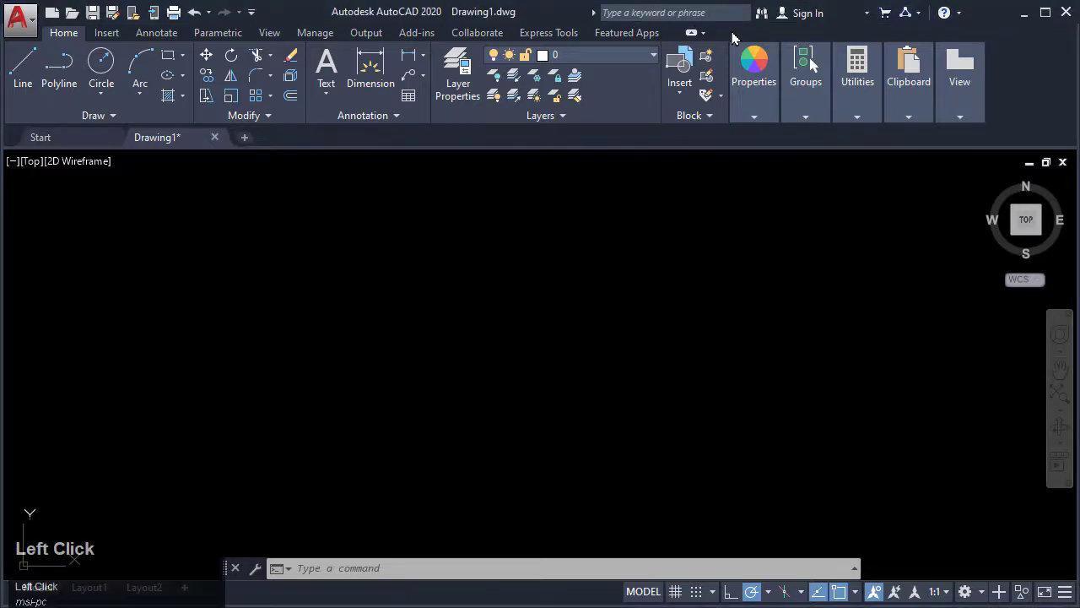
{"action": "double_click", "coordinate": [733, 38]}
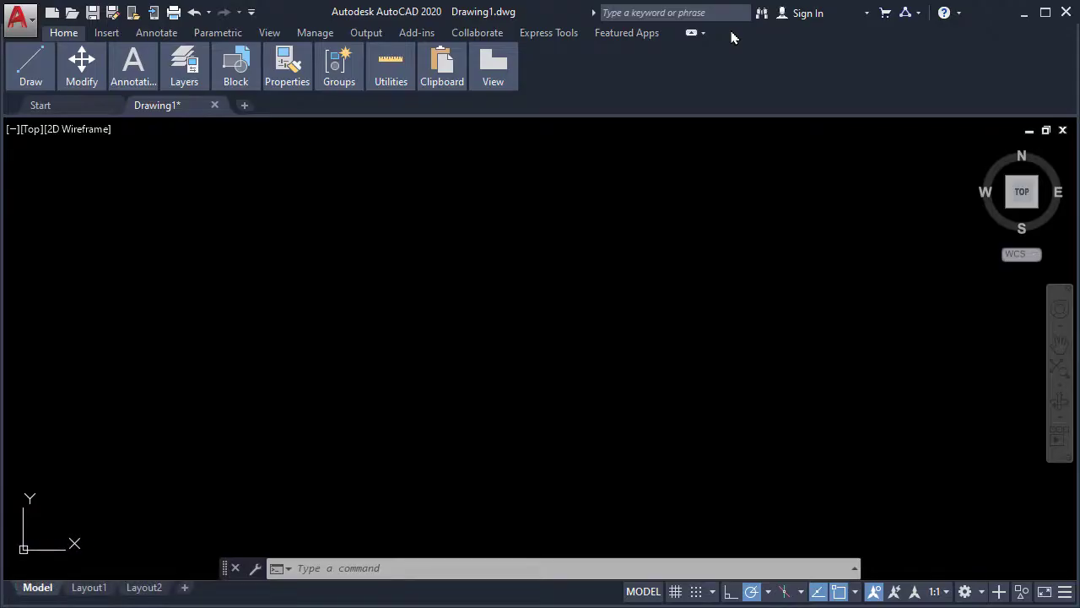
{"action": "double_click", "coordinate": [732, 38]}
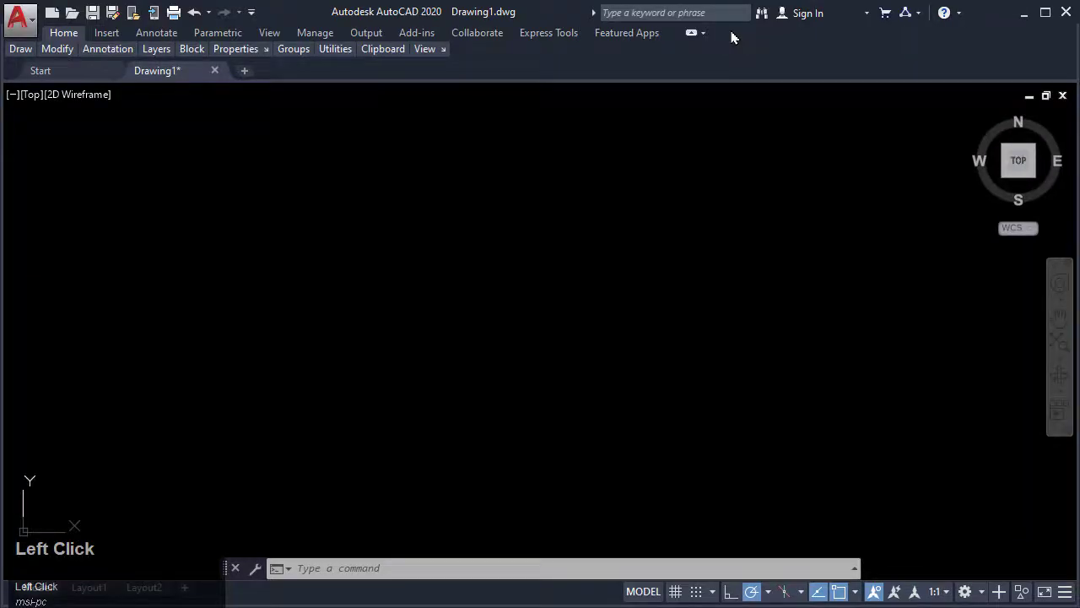
{"action": "double_click", "coordinate": [733, 38]}
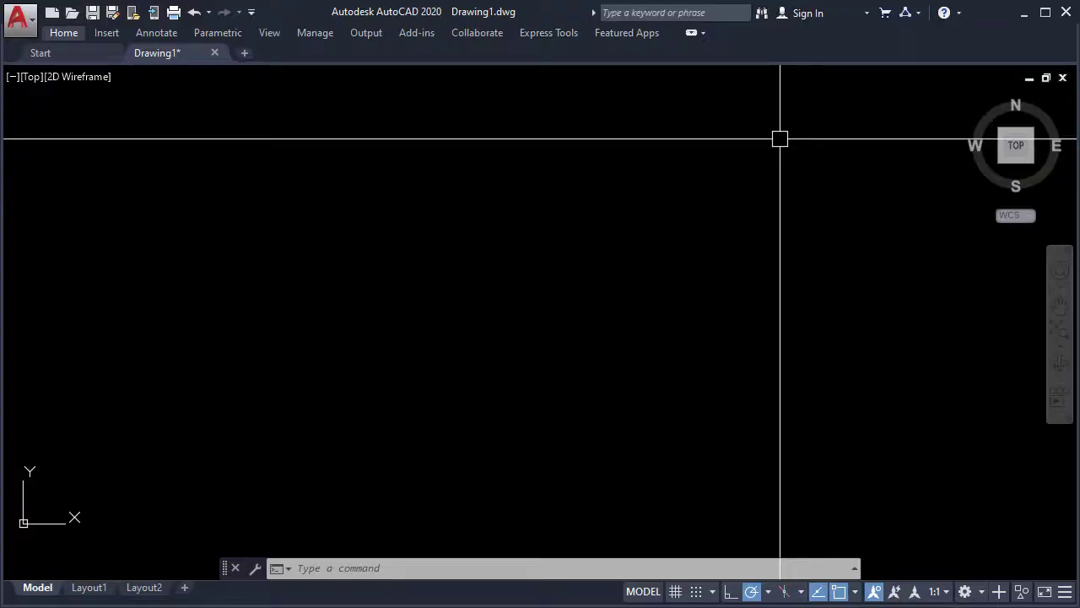
{"action": "left_click", "coordinate": [744, 38]}
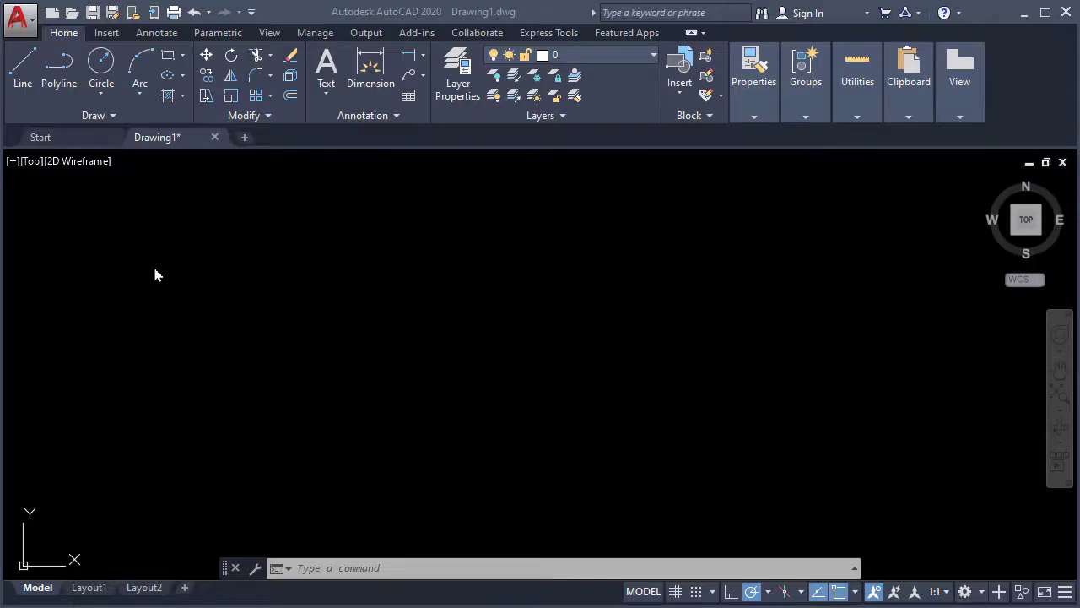
Draw an open chain of four lines: a horizontal top, a vertical right side, a horizontal bottom and a short slanted left side.
{"action": "left_click", "coordinate": [16, 83]}
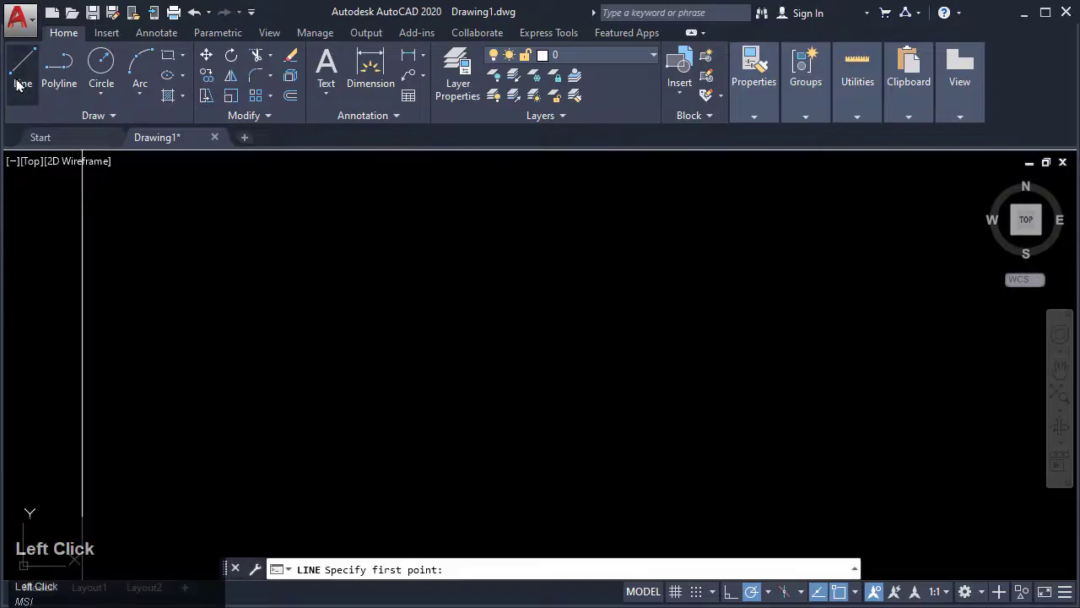
{"action": "left_click", "coordinate": [301, 287]}
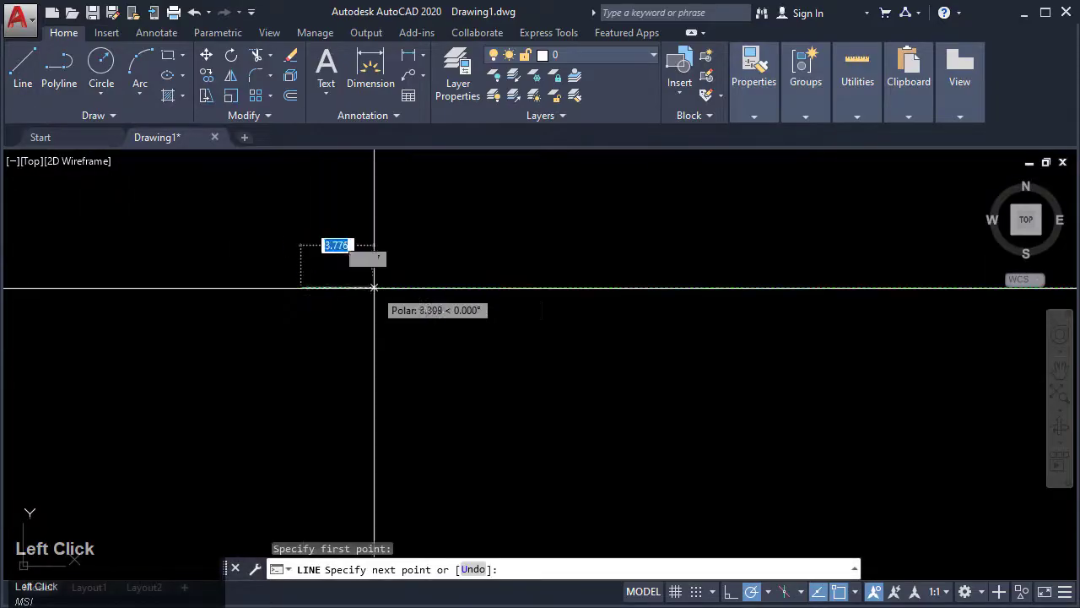
{"action": "left_click", "coordinate": [646, 288]}
{"action": "left_click", "coordinate": [647, 439]}
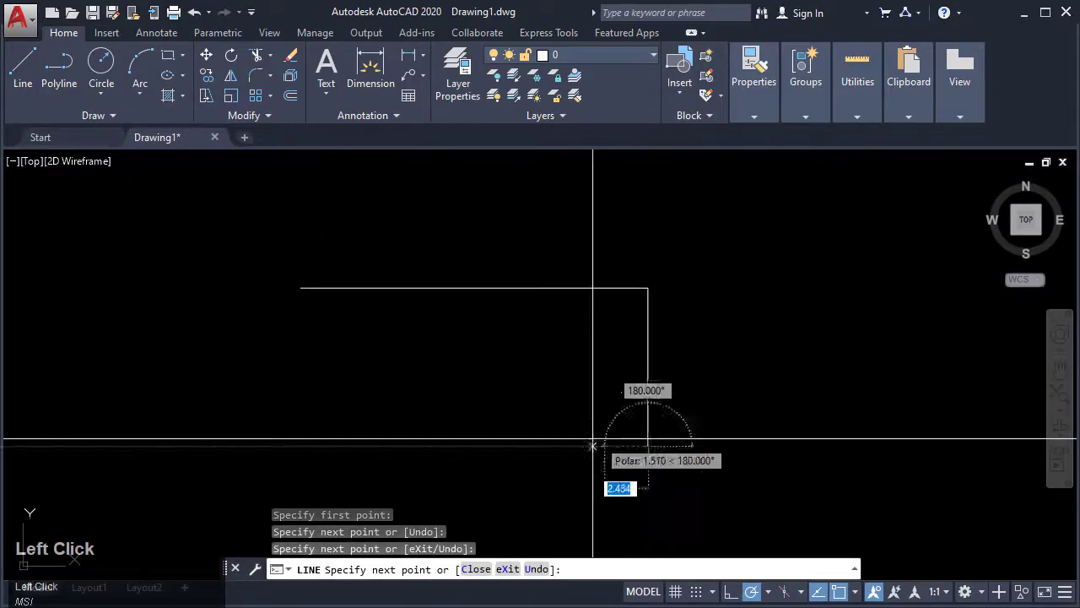
{"action": "left_click", "coordinate": [361, 445]}
{"action": "left_click", "coordinate": [360, 445]}
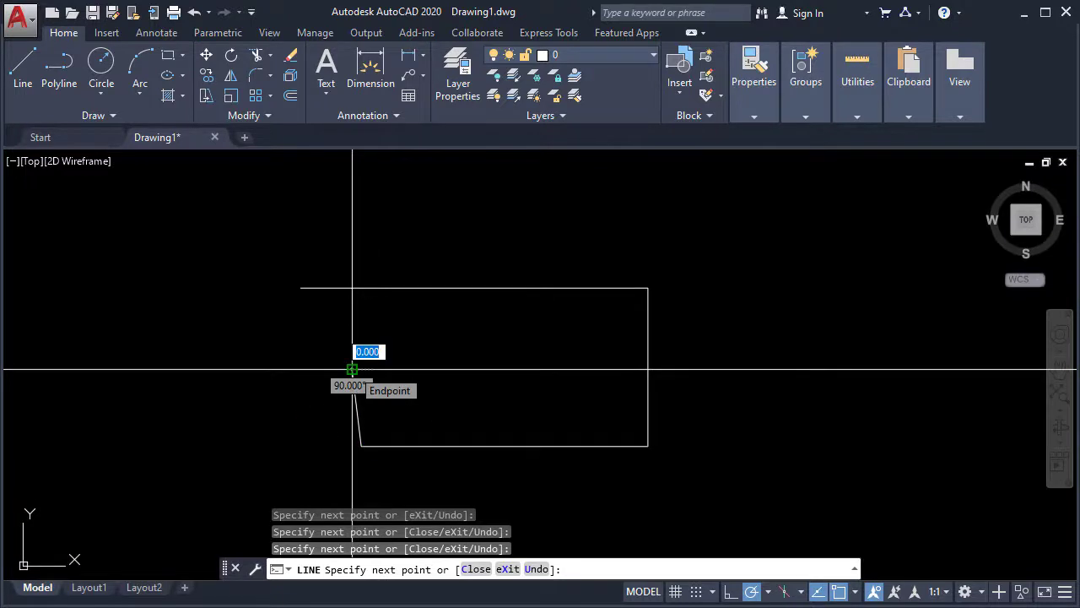
{"action": "left_click", "coordinate": [352, 369]}
{"action": "key", "text": "Escape"}
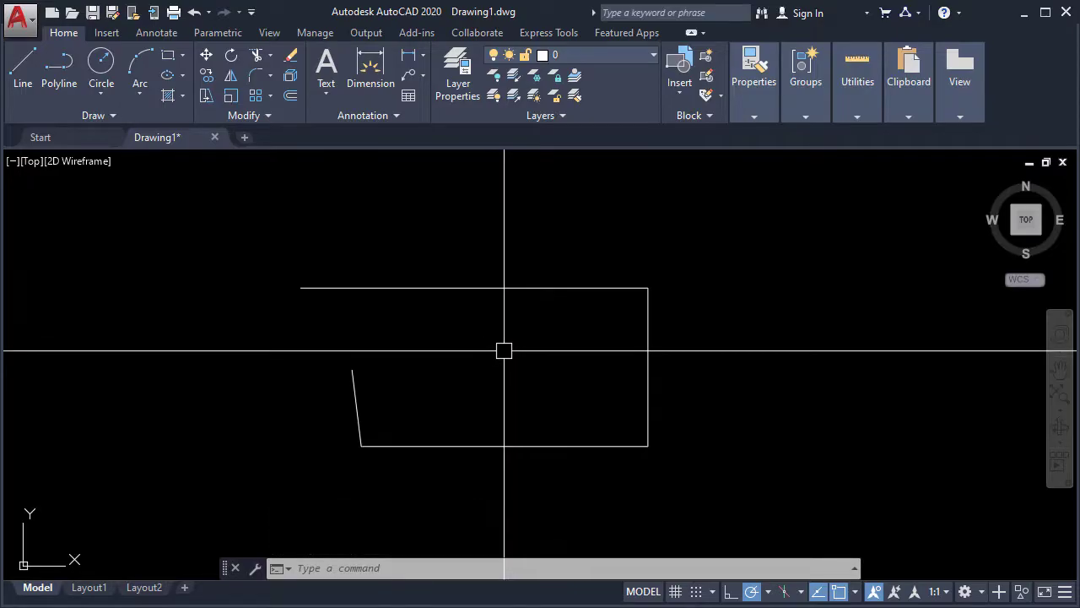
Draw an open chain of five lines starting horizontally above the first shape, crossing it diagonally and ending inside it.
{"action": "type", "text": "LINE"}
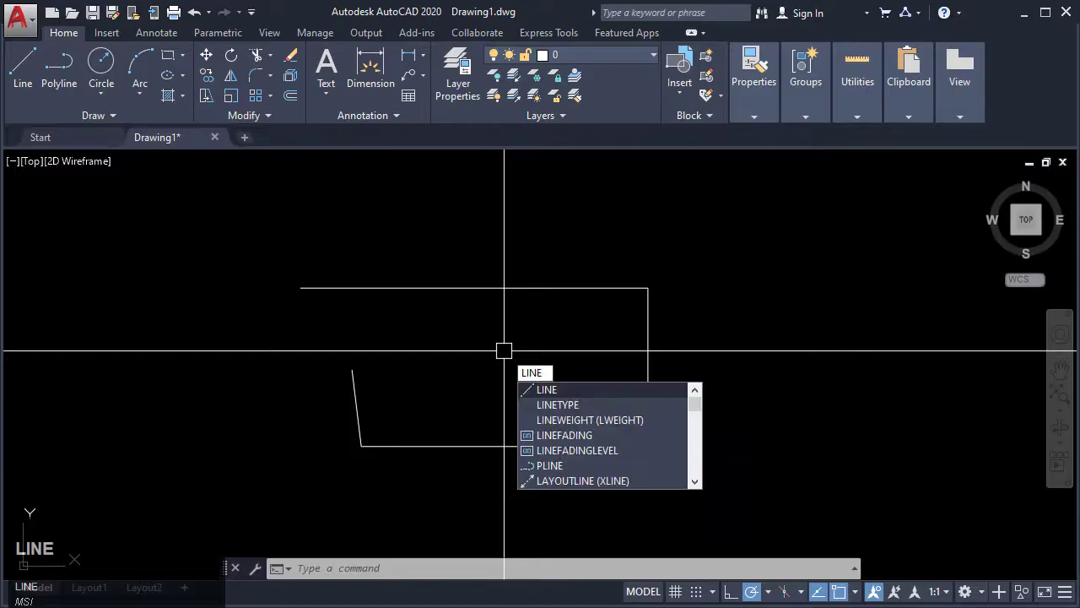
{"action": "key", "text": "Return"}
{"action": "left_click", "coordinate": [343, 217]}
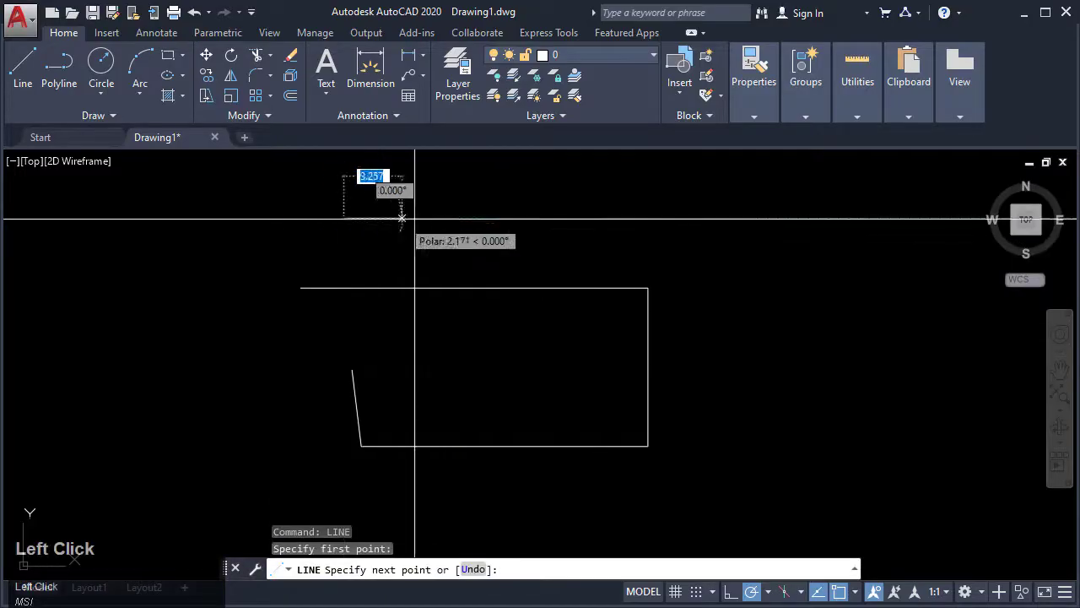
{"action": "left_click", "coordinate": [697, 218]}
{"action": "left_click", "coordinate": [727, 448]}
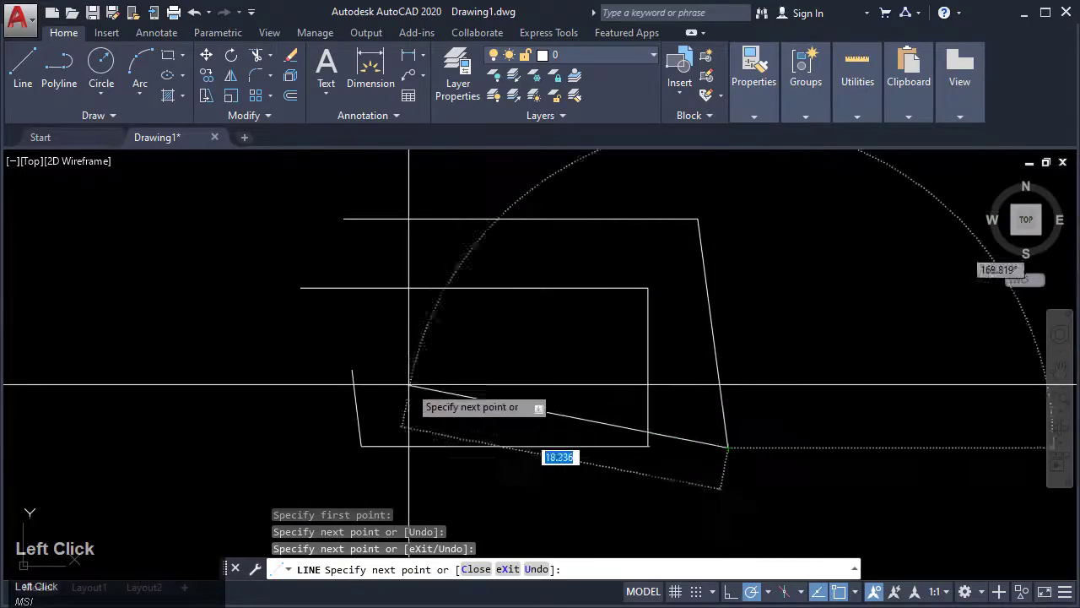
{"action": "left_click", "coordinate": [151, 334]}
{"action": "left_click", "coordinate": [110, 428]}
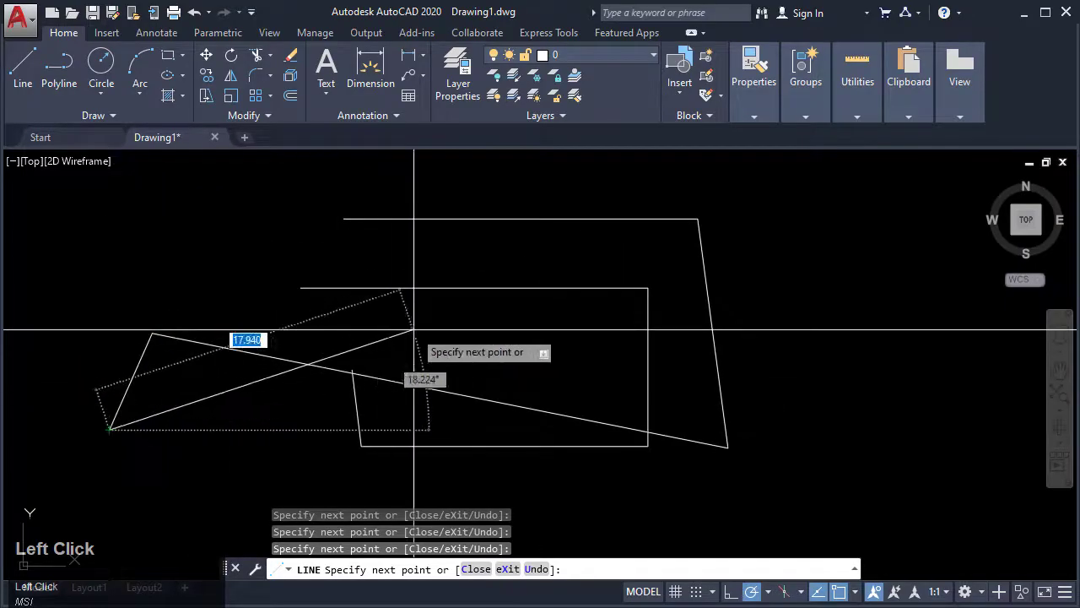
{"action": "left_click", "coordinate": [413, 329]}
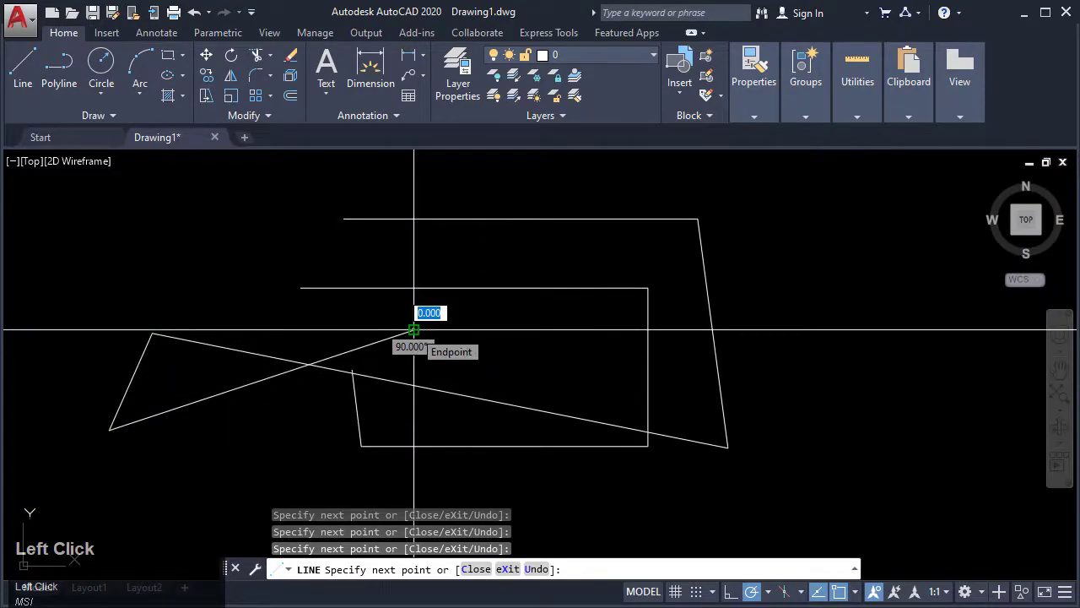
{"action": "key", "text": "Escape"}
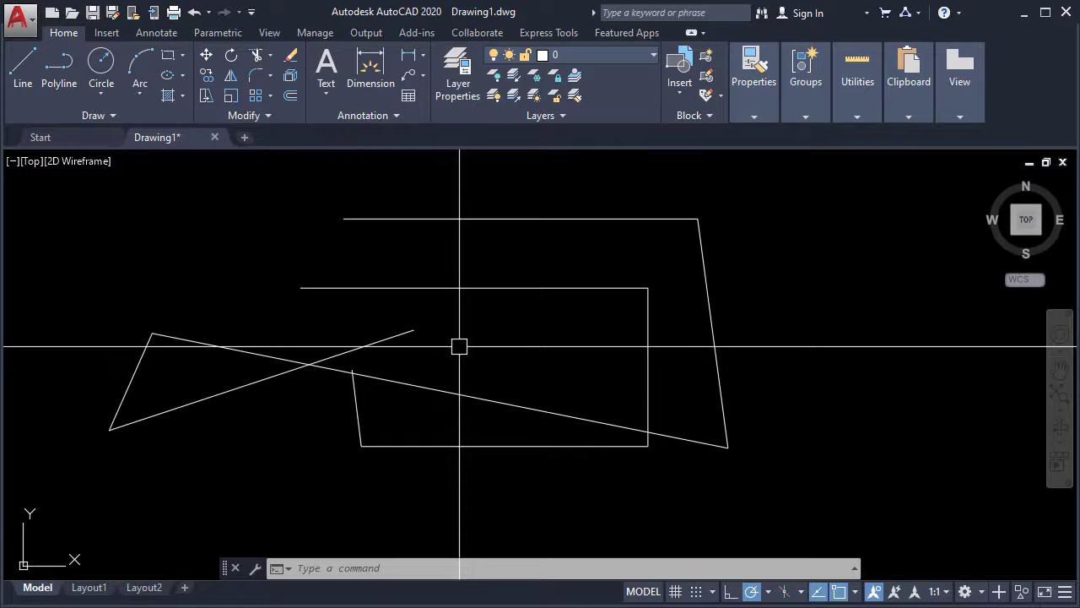
Draw a closed zigzag outline of seven lines across the left part of the existing shapes, ending at its own start point.
{"action": "type", "text": "L"}
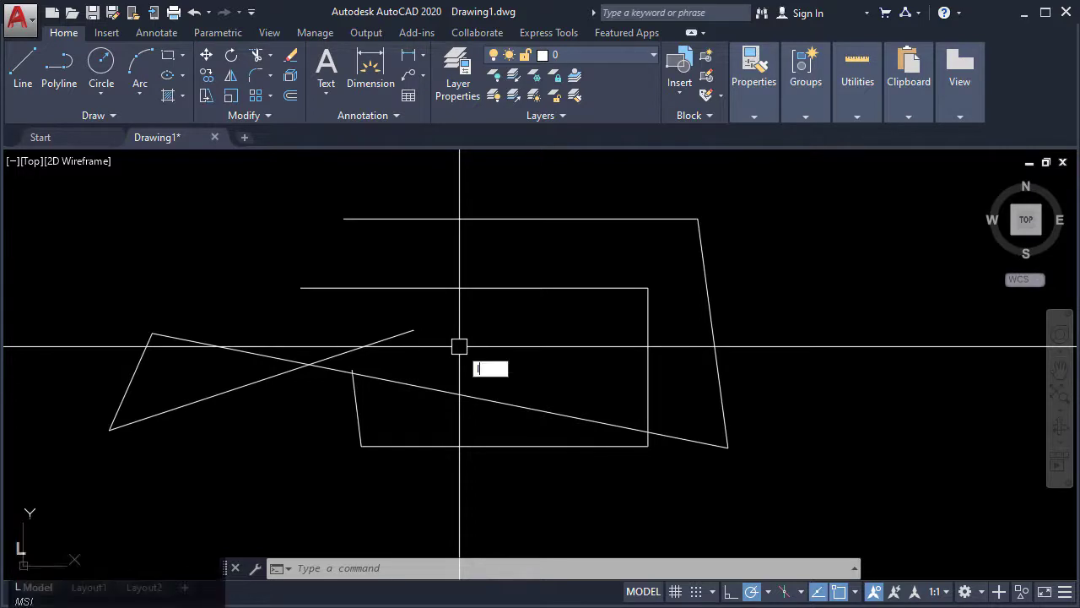
{"action": "key", "text": "Return"}
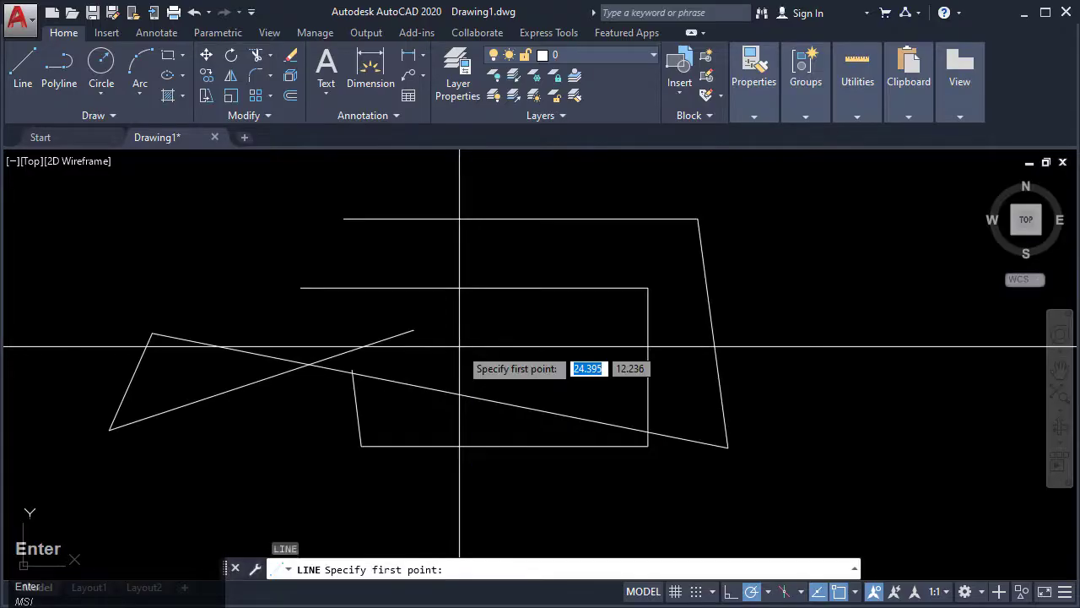
{"action": "left_click", "coordinate": [508, 337]}
{"action": "left_click", "coordinate": [391, 501]}
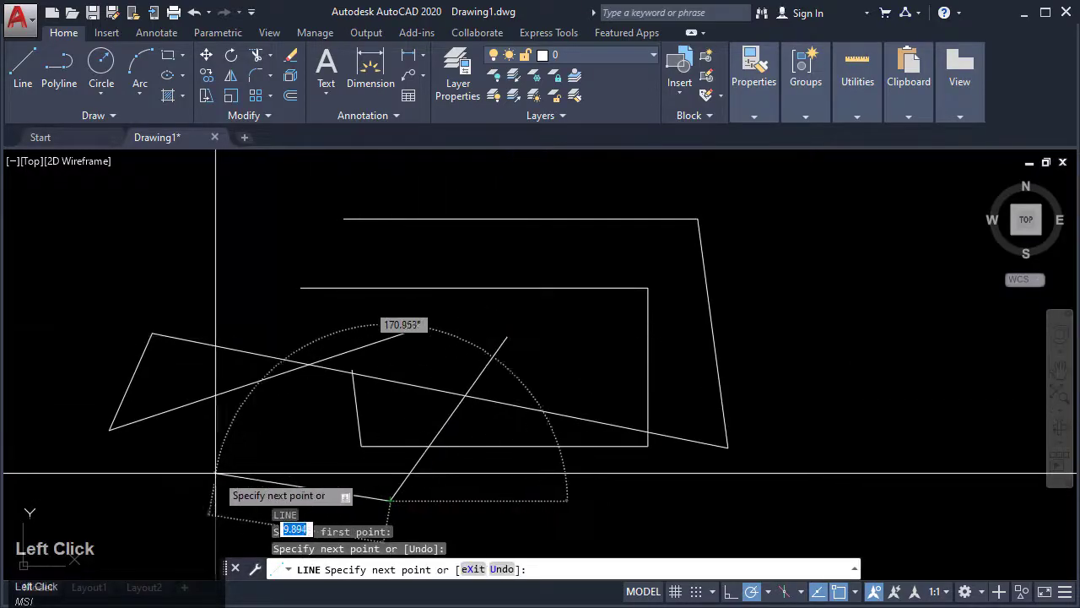
{"action": "left_click", "coordinate": [215, 472]}
{"action": "left_click", "coordinate": [163, 200]}
{"action": "left_click", "coordinate": [290, 226]}
{"action": "left_click", "coordinate": [254, 342]}
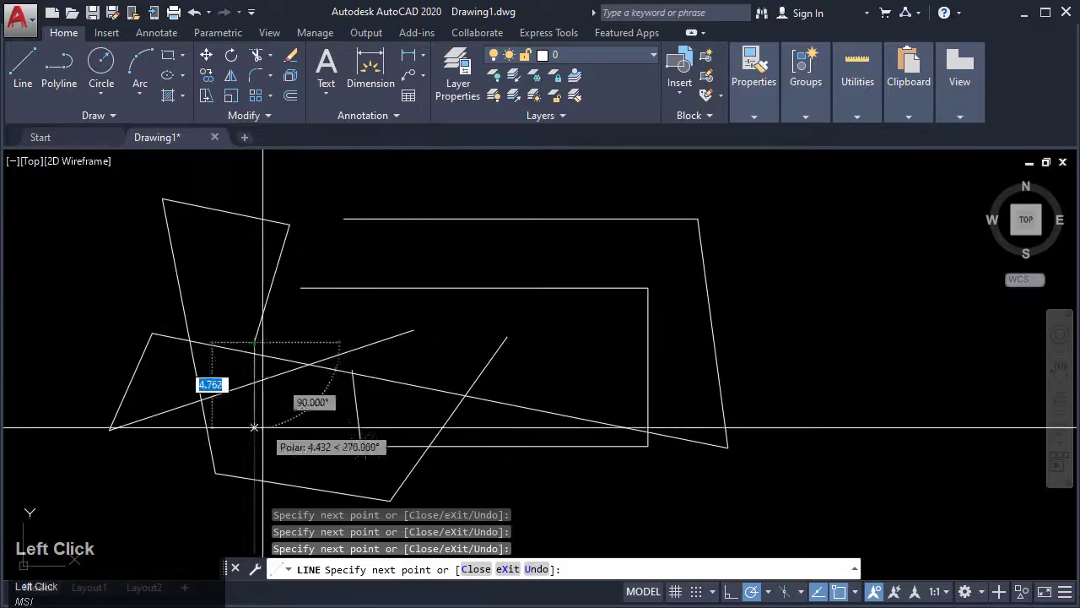
{"action": "left_click", "coordinate": [278, 455]}
{"action": "left_click", "coordinate": [507, 337]}
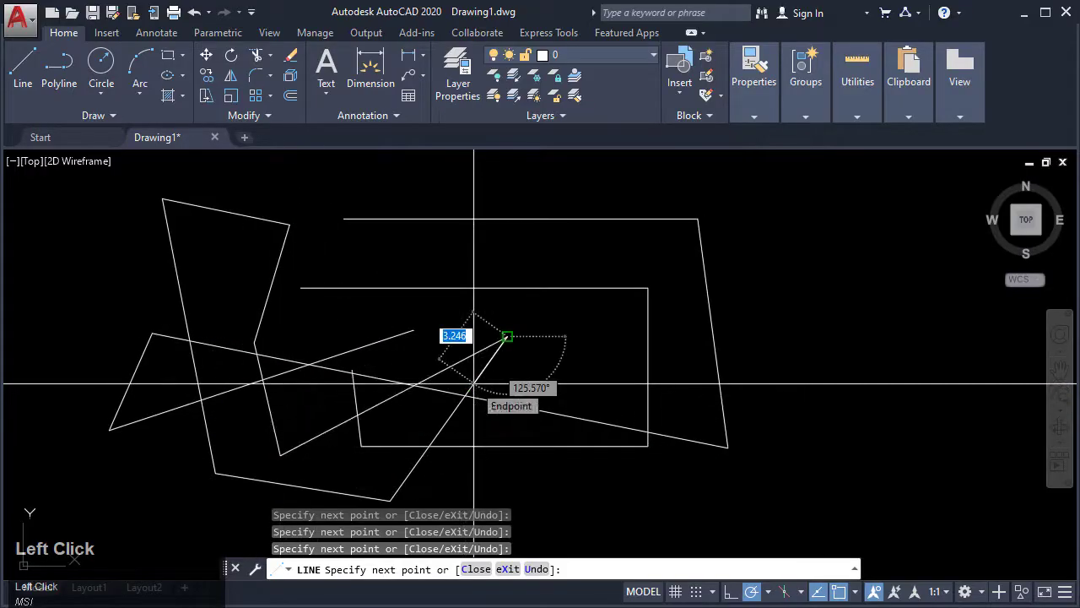
{"action": "key", "text": "Escape"}
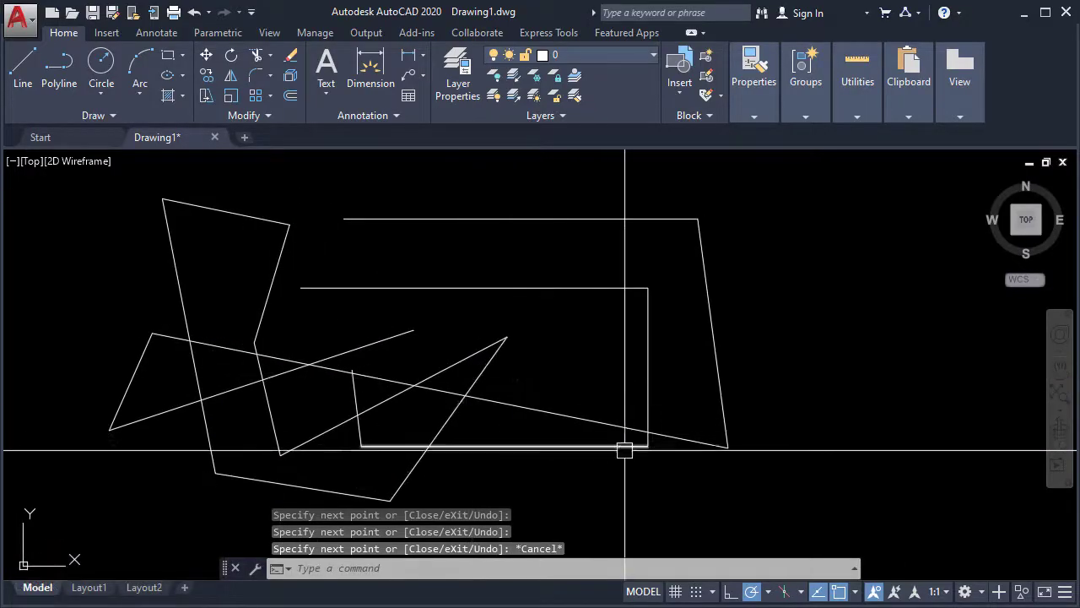
Draw an eleven-segment polyline right of the line shapes, starting with a vertical and a horizontal segment, continuing with crossing diagonals and ending at the lower-right corner.
{"action": "mouse_move", "coordinate": [827, 415]}
{"action": "middle_mouse_down"}
{"action": "mouse_move", "coordinate": [751, 414]}
{"action": "mouse_move", "coordinate": [774, 407]}
{"action": "middle_mouse_up"}
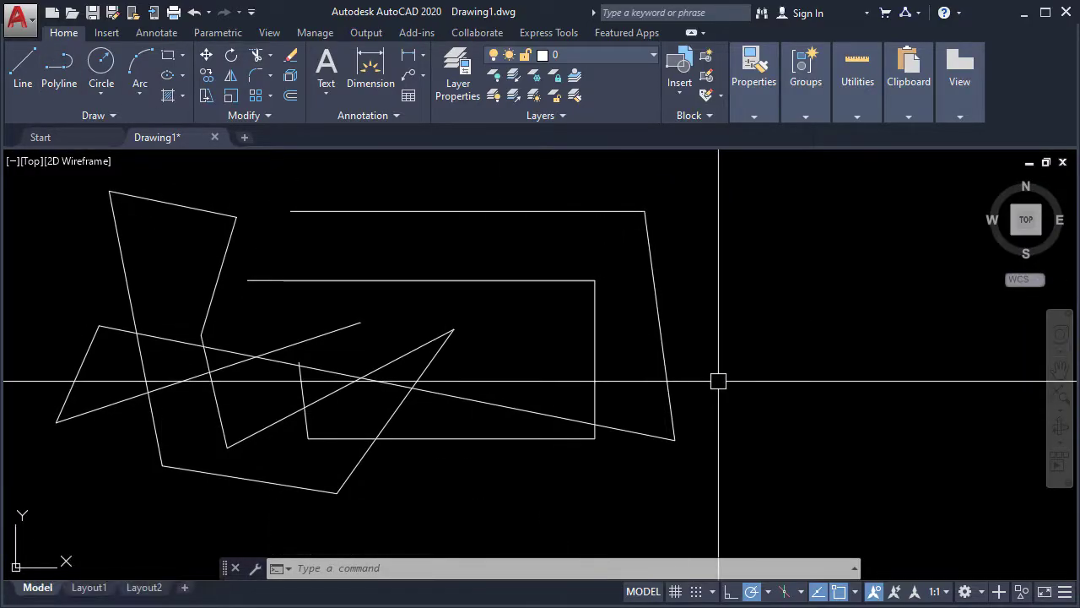
{"action": "type", "text": "p"}
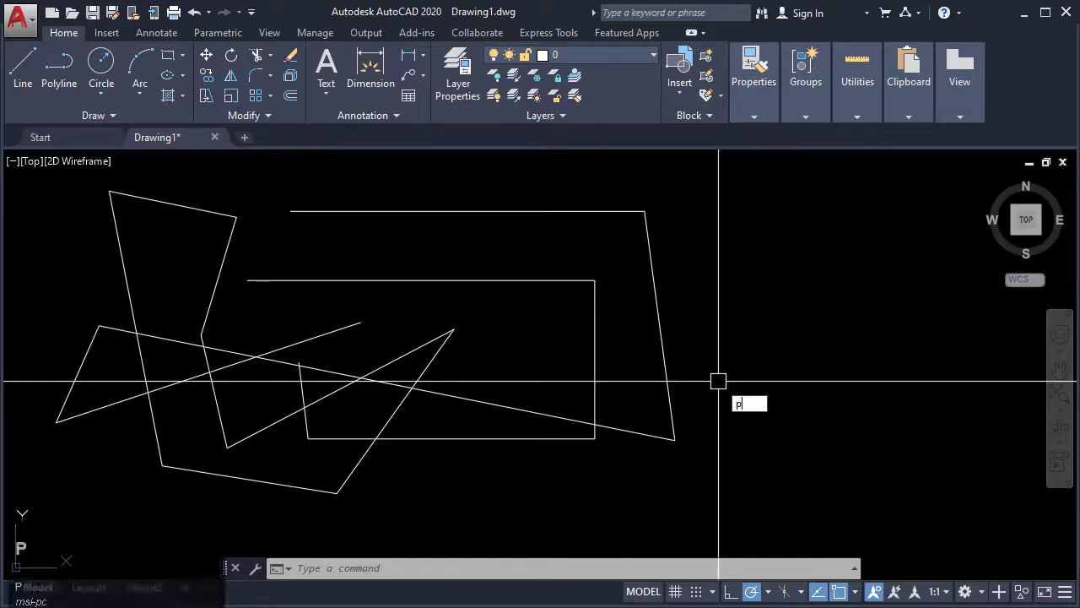
{"action": "type", "text": "l"}
{"action": "key", "text": "Return"}
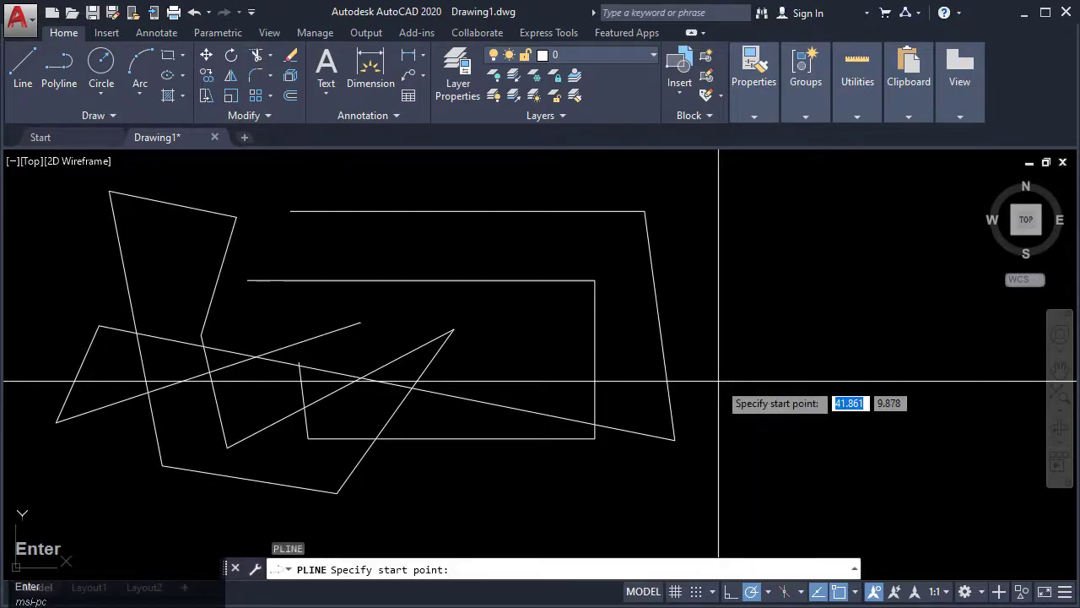
{"action": "left_click", "coordinate": [729, 209]}
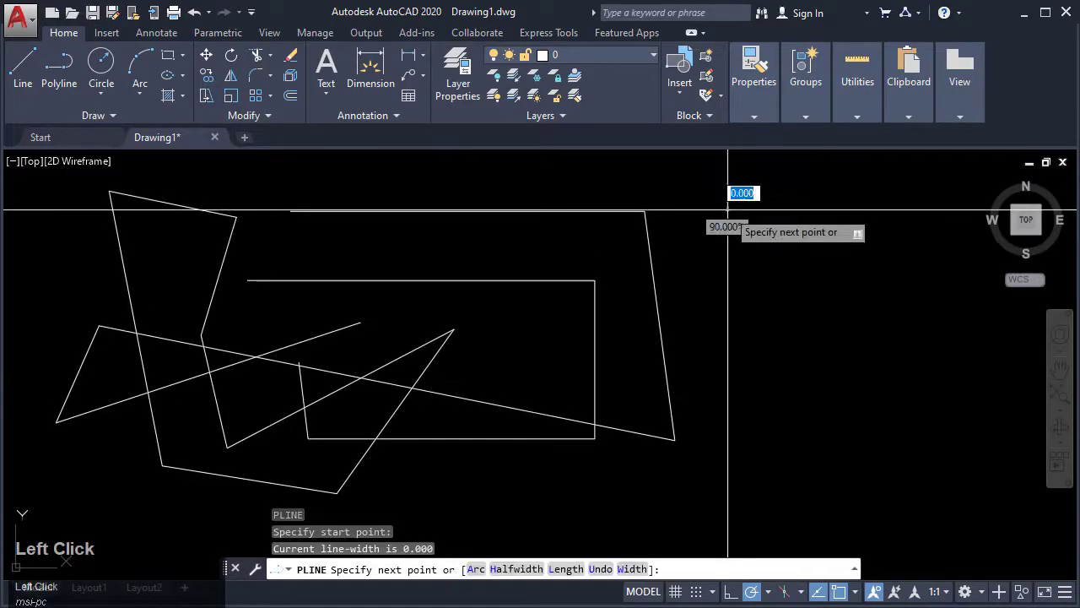
{"action": "left_click", "coordinate": [727, 511]}
{"action": "left_click", "coordinate": [929, 511]}
{"action": "left_click", "coordinate": [894, 303]}
{"action": "left_click", "coordinate": [785, 413]}
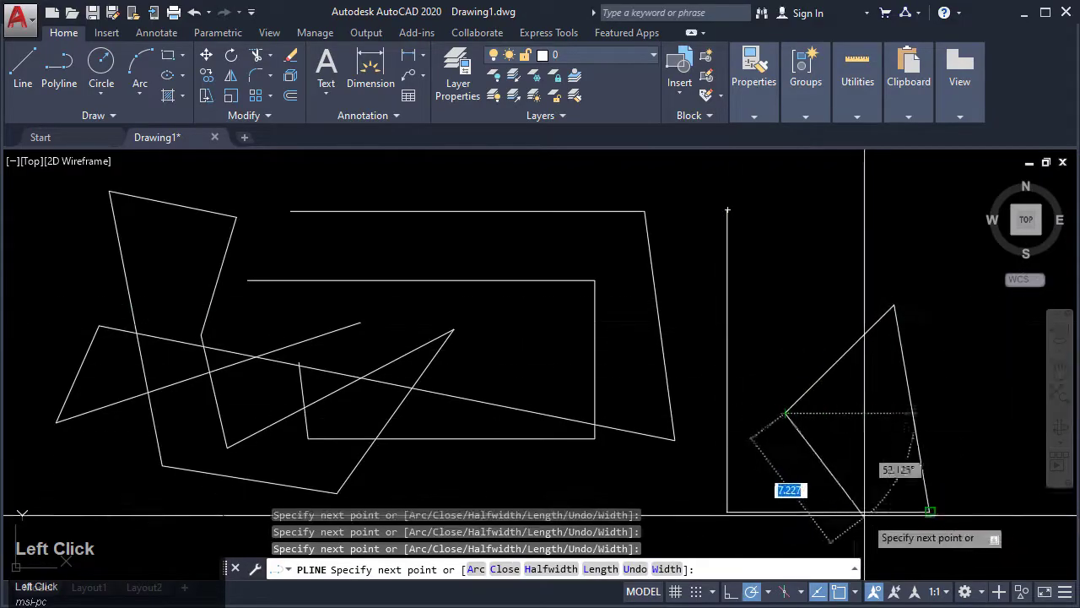
{"action": "left_click", "coordinate": [929, 511]}
{"action": "left_click", "coordinate": [966, 397]}
{"action": "left_click", "coordinate": [778, 266]}
{"action": "left_click", "coordinate": [740, 426]}
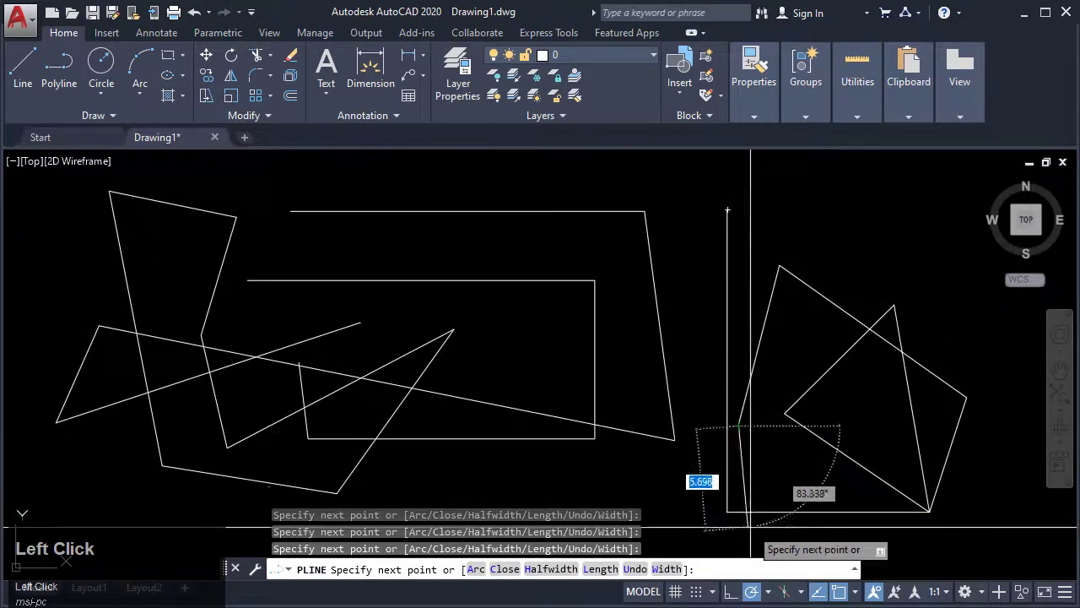
{"action": "left_click", "coordinate": [755, 521]}
{"action": "left_click", "coordinate": [895, 305]}
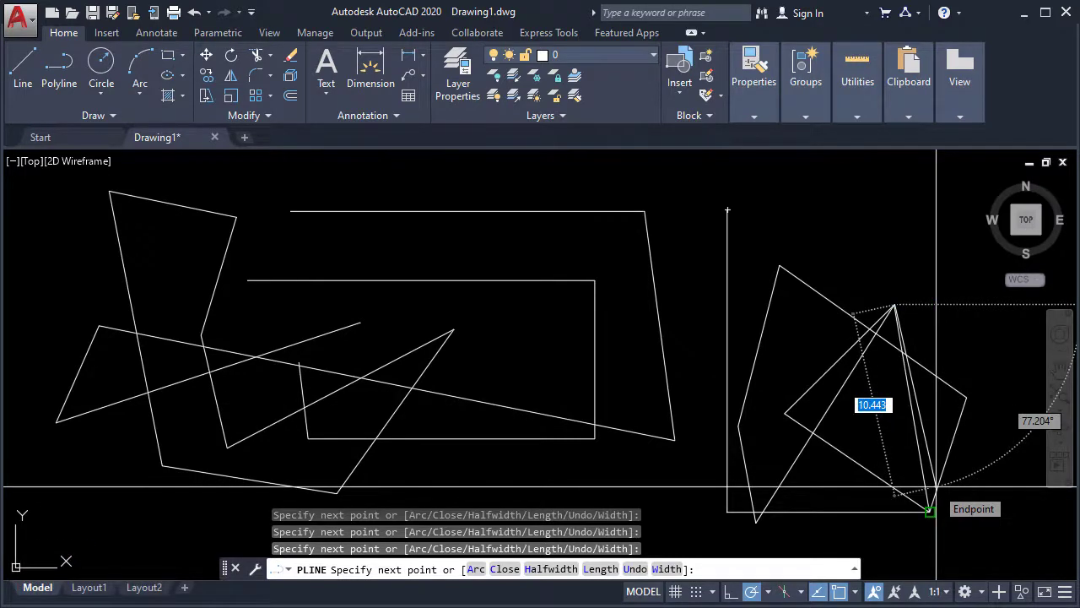
{"action": "left_click", "coordinate": [929, 511]}
{"action": "key", "text": "Return"}
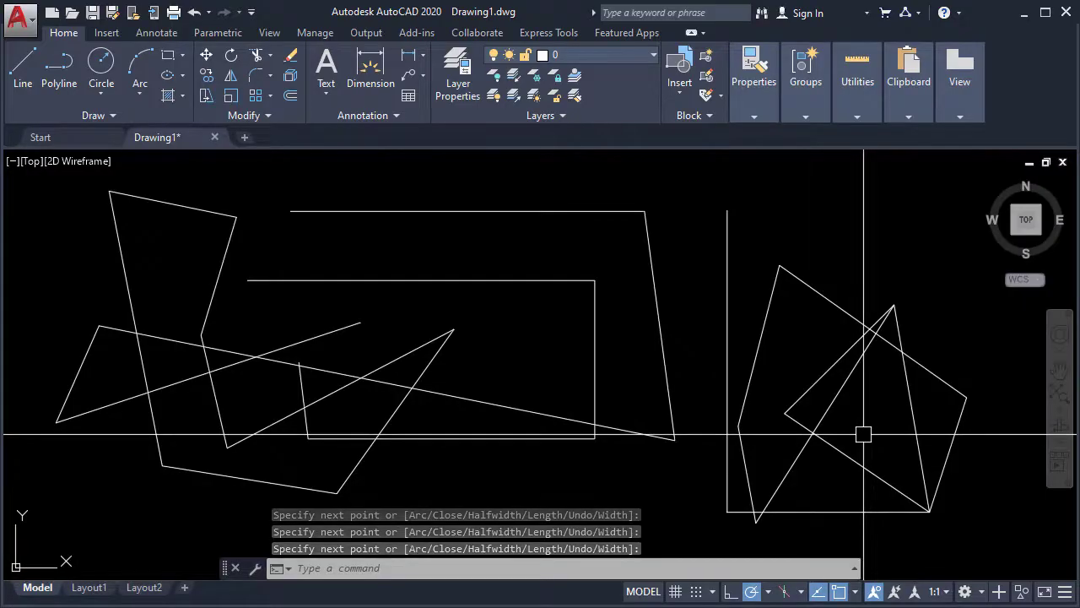
Select six lines of the line shapes one by one and clear them, then select the eleven-segment polyline as a whole for comparison.
{"action": "key", "text": "Escape"}
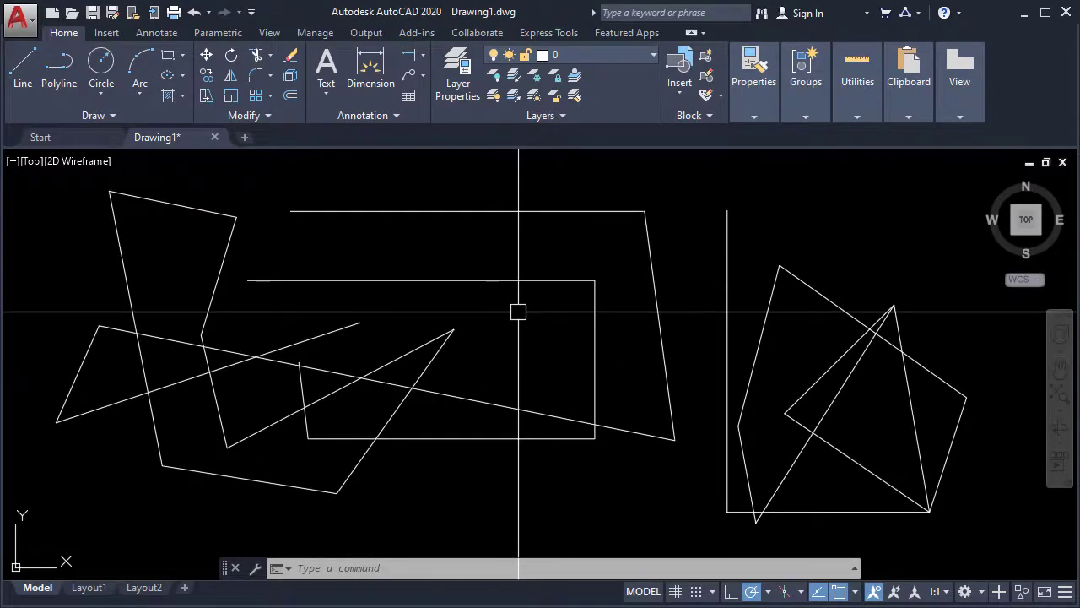
{"action": "left_click", "coordinate": [493, 281]}
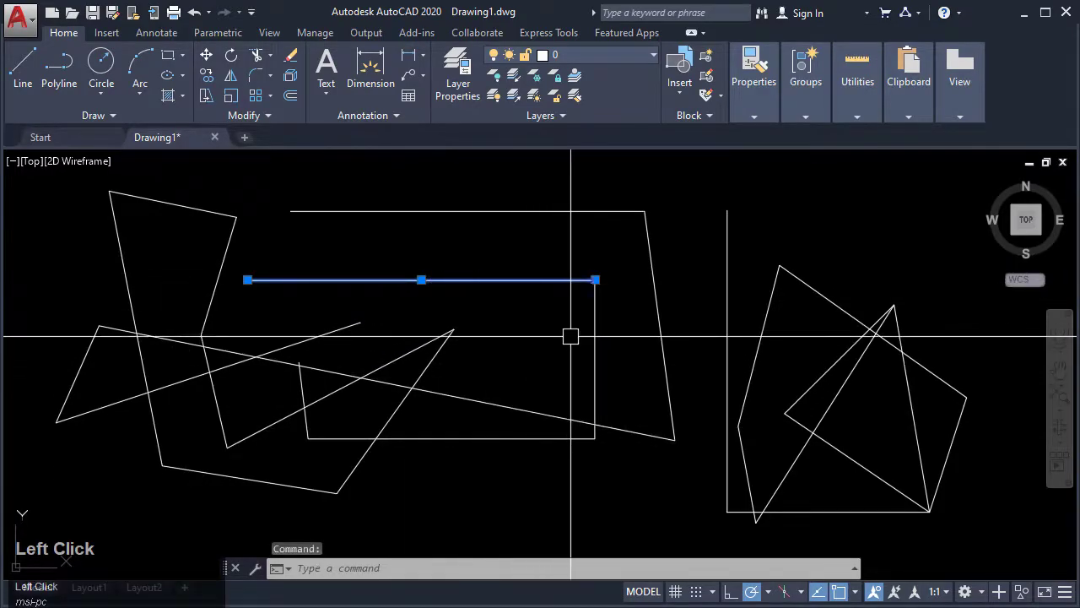
{"action": "left_click", "coordinate": [595, 376]}
{"action": "left_click", "coordinate": [452, 438]}
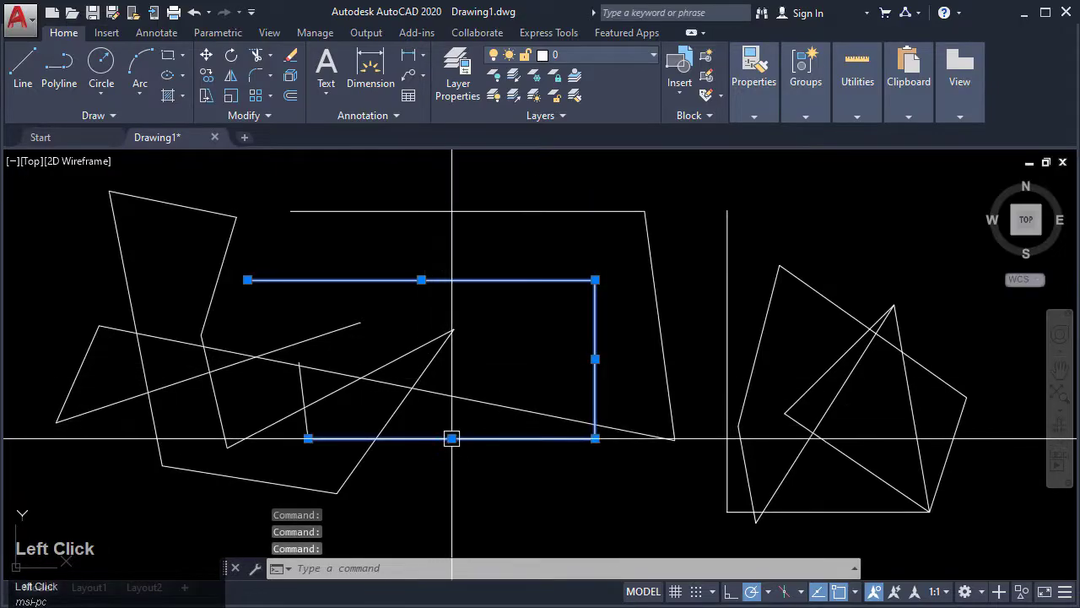
{"action": "left_click", "coordinate": [471, 402]}
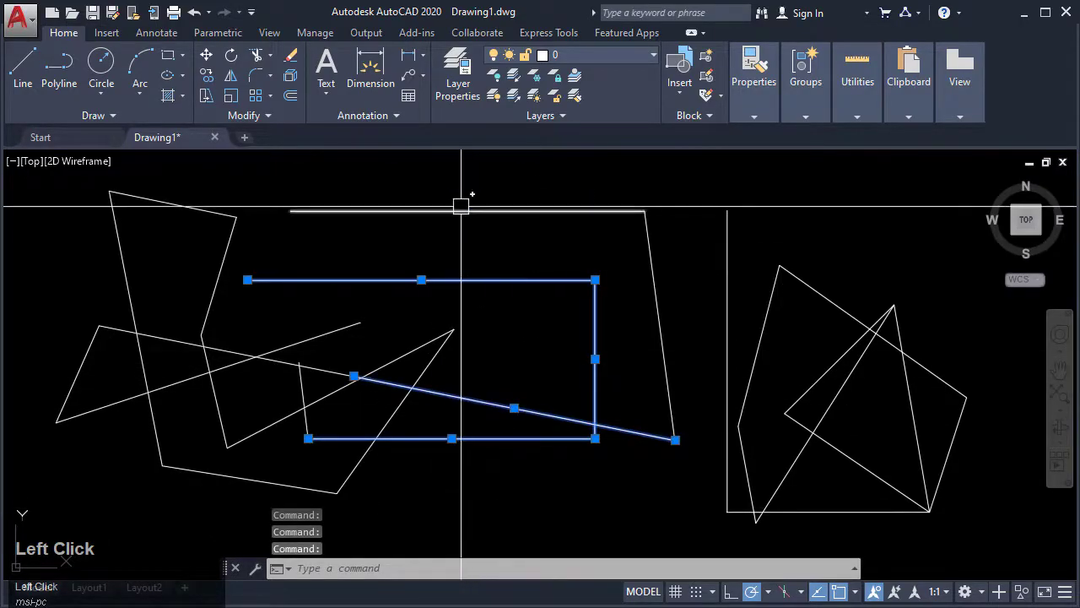
{"action": "left_click", "coordinate": [461, 209]}
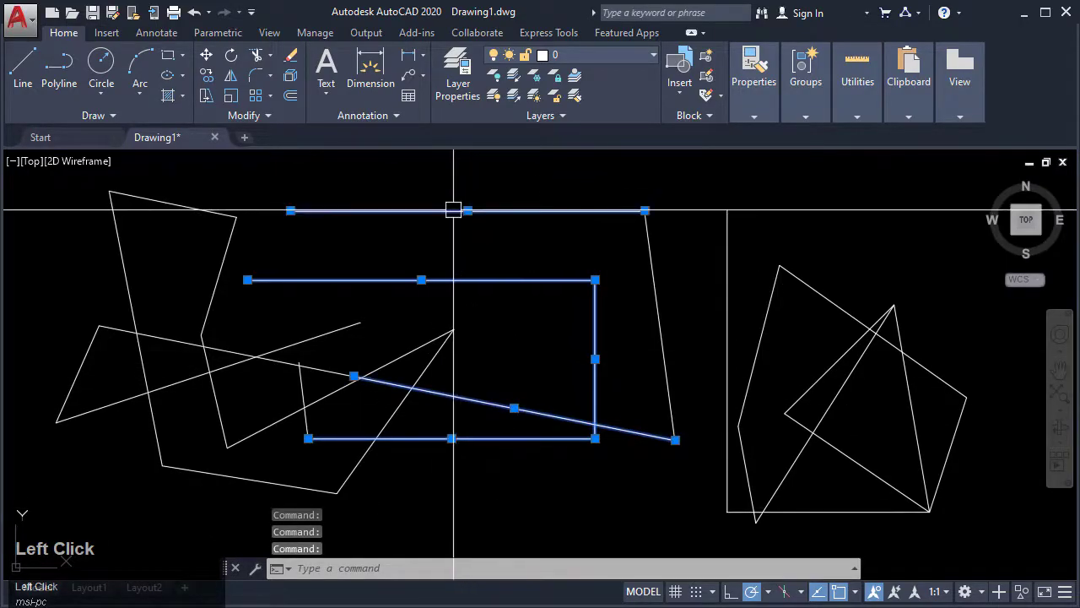
{"action": "left_click", "coordinate": [655, 272]}
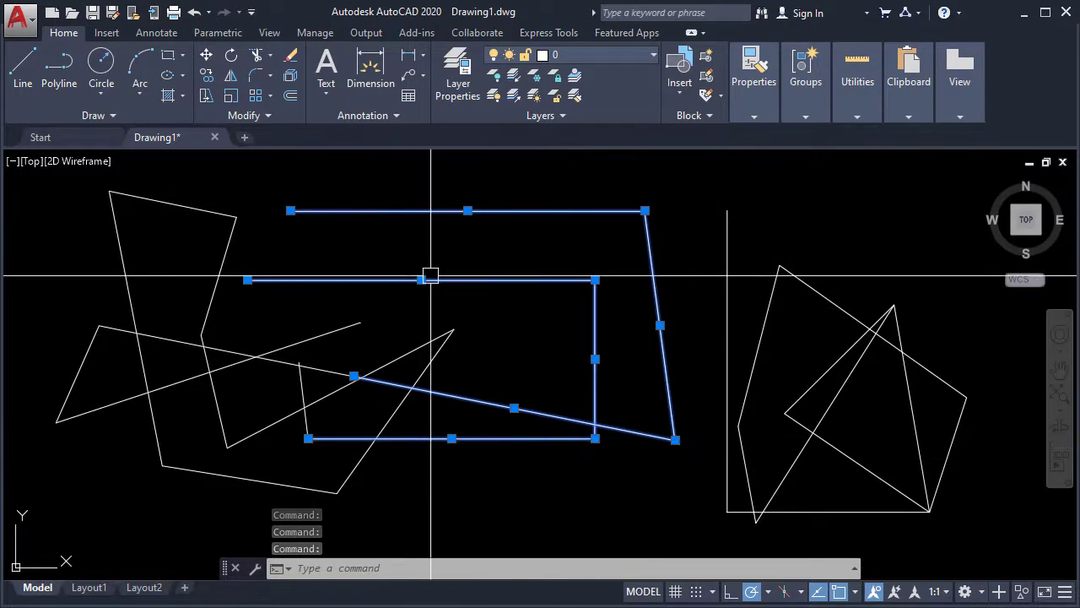
{"action": "key", "text": "Escape"}
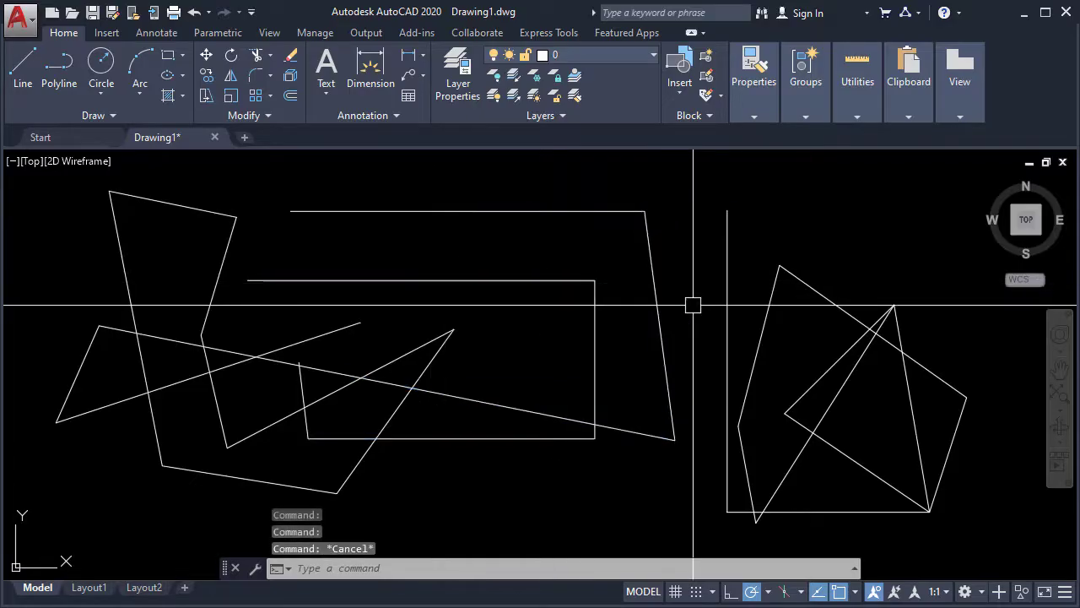
{"action": "left_click", "coordinate": [726, 331]}
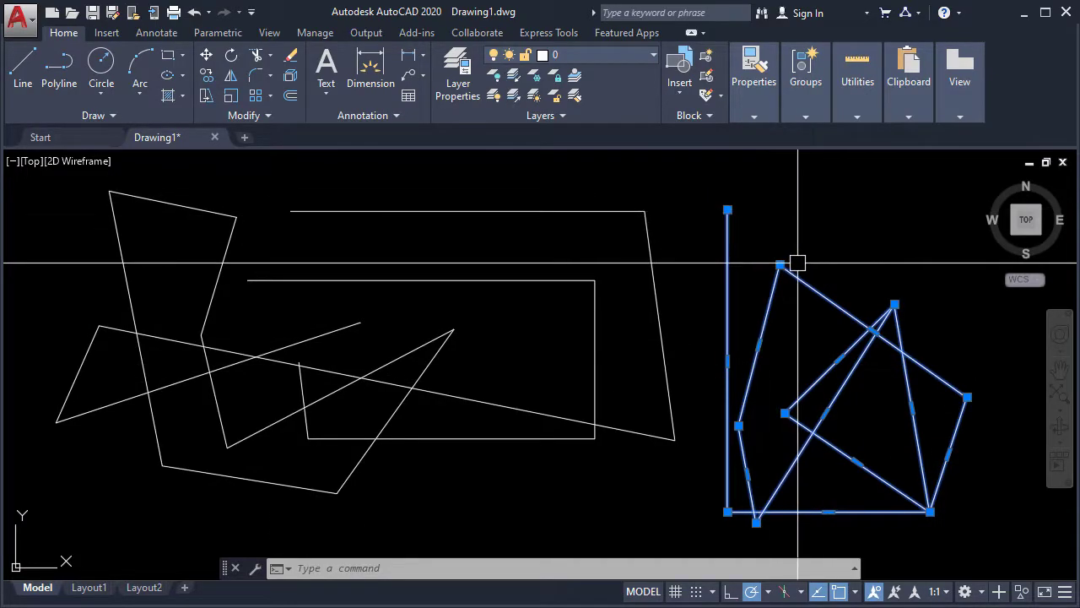
{"action": "key", "text": "Escape"}
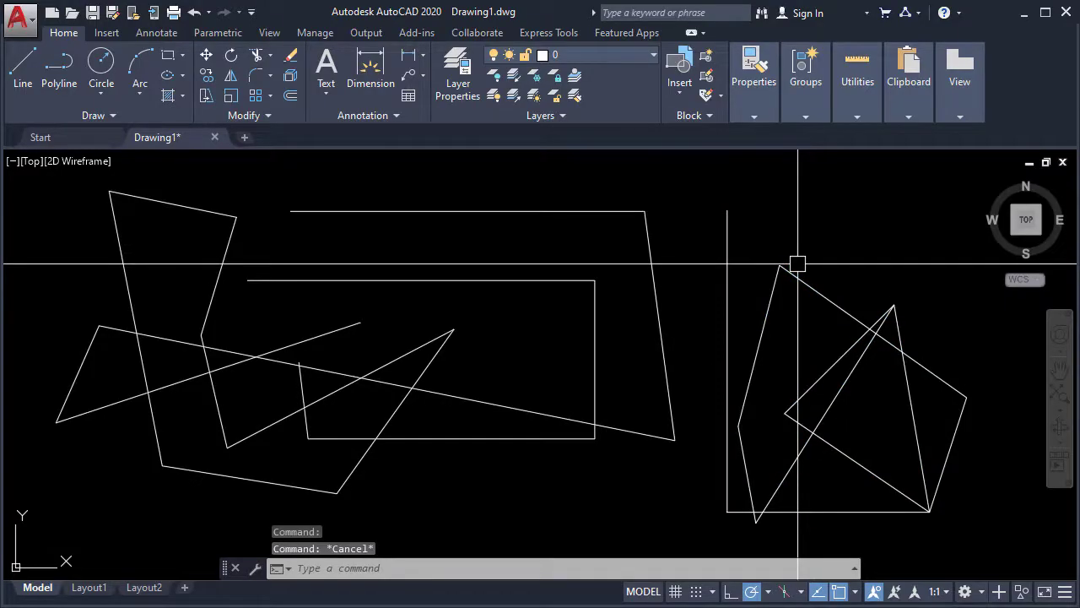
Draw an open six-segment polyline crossing the existing polyline and passing through its lower-right corner, and test selecting it as one object.
{"action": "key", "text": "space"}
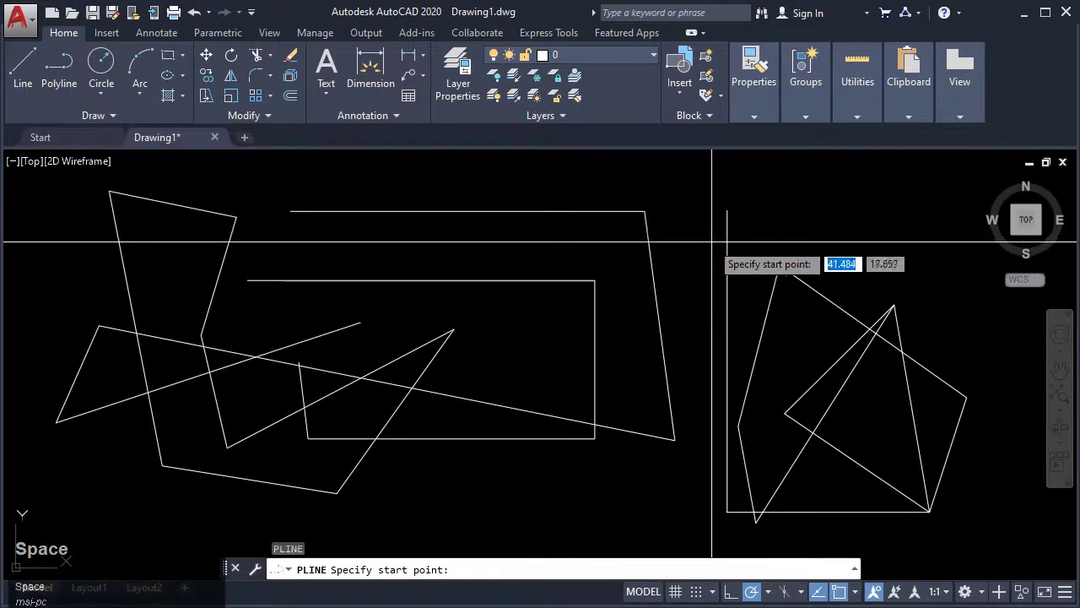
{"action": "left_click", "coordinate": [677, 258]}
{"action": "left_click", "coordinate": [779, 357]}
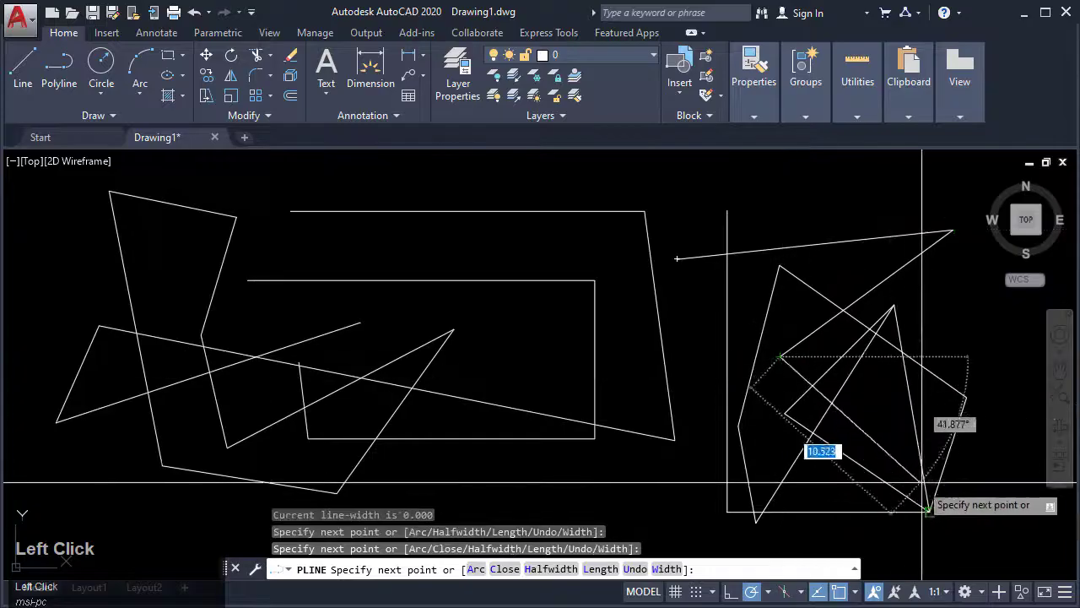
{"action": "left_click", "coordinate": [929, 511]}
{"action": "left_click", "coordinate": [980, 451]}
{"action": "left_click", "coordinate": [934, 310]}
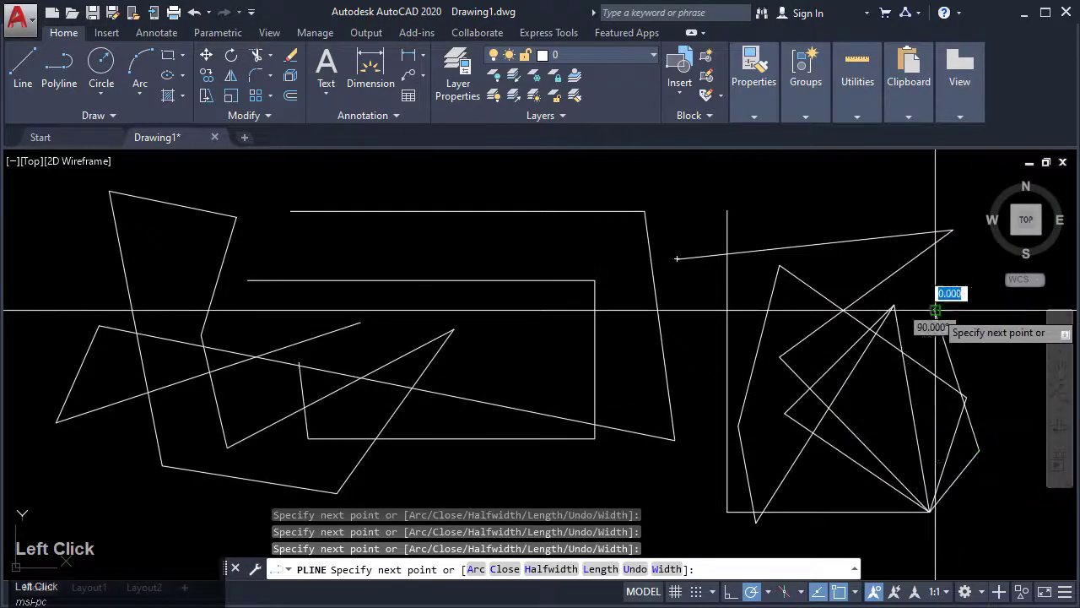
{"action": "left_click", "coordinate": [748, 175]}
{"action": "key", "text": "Escape"}
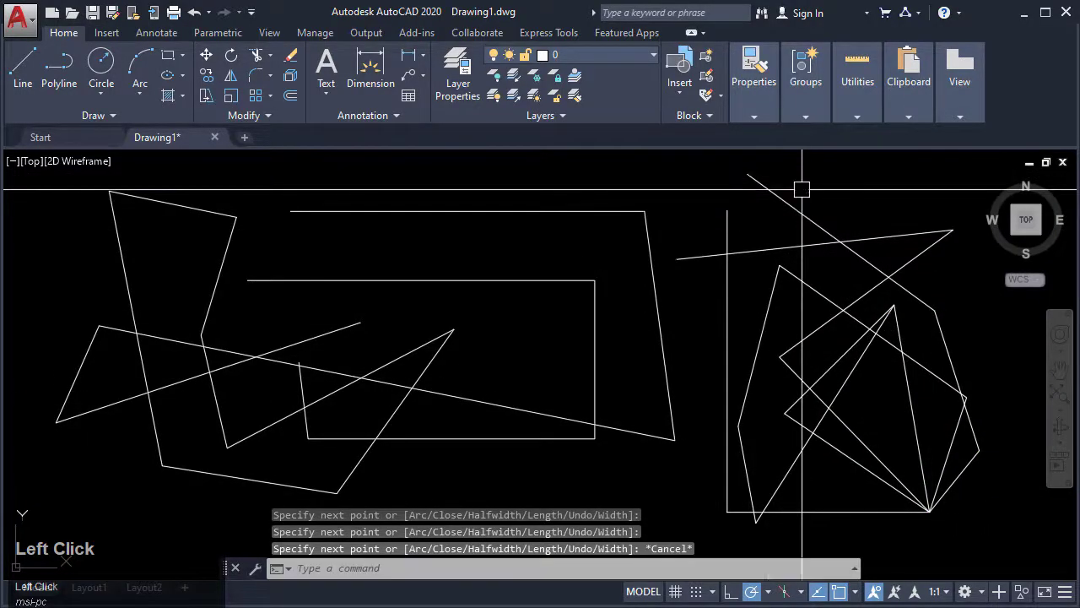
{"action": "left_click", "coordinate": [774, 195]}
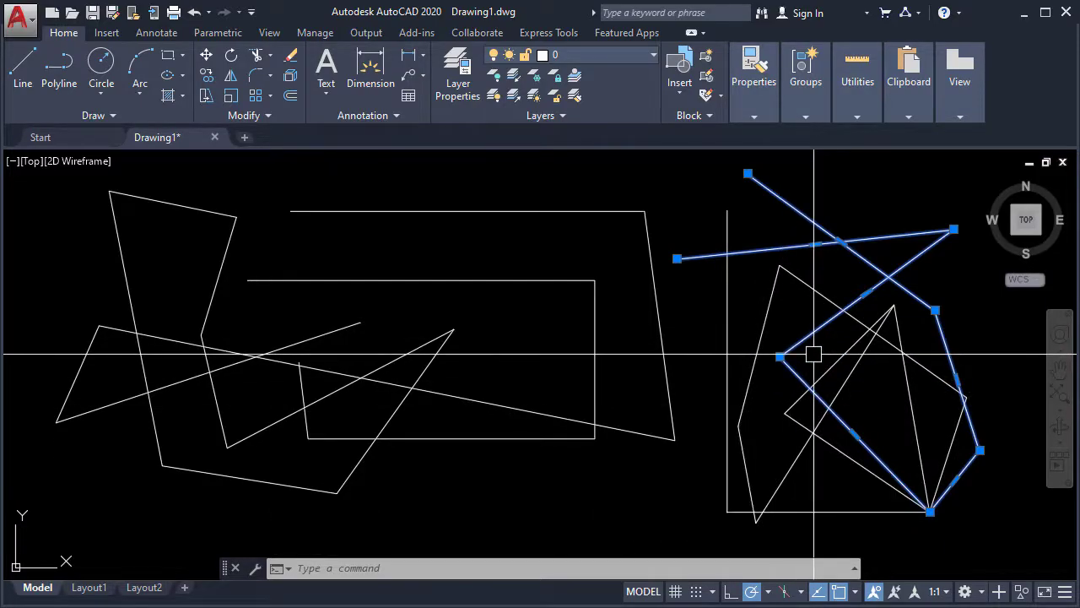
{"action": "key", "text": "Escape"}
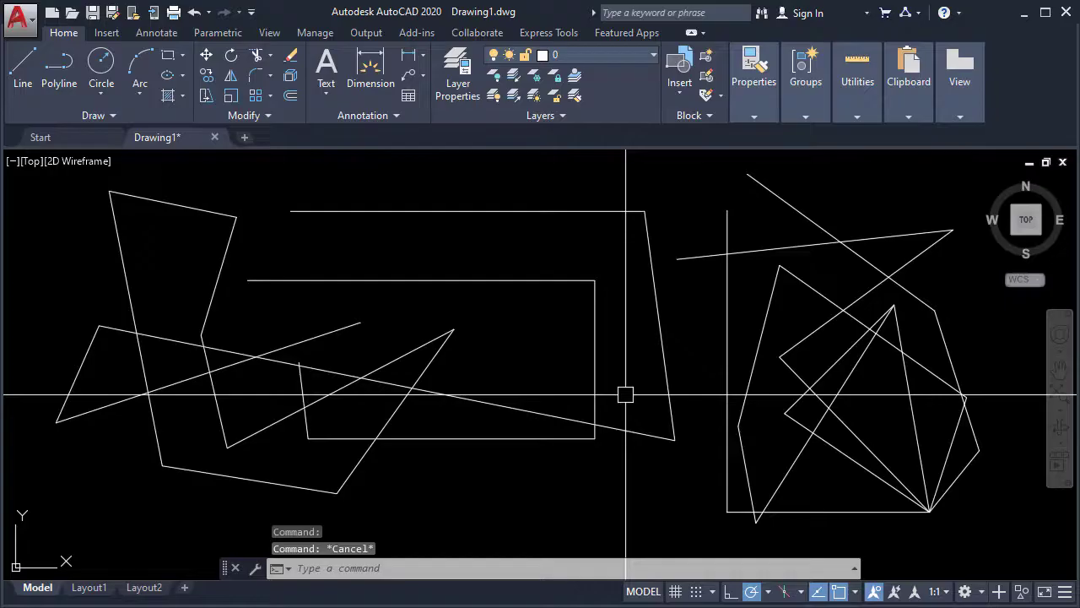
Practice zooming in and out and panning around the line and polyline shapes.
{"action": "middle_click_drag", "start_coordinate": [861, 419], "coordinate": [852, 416]}
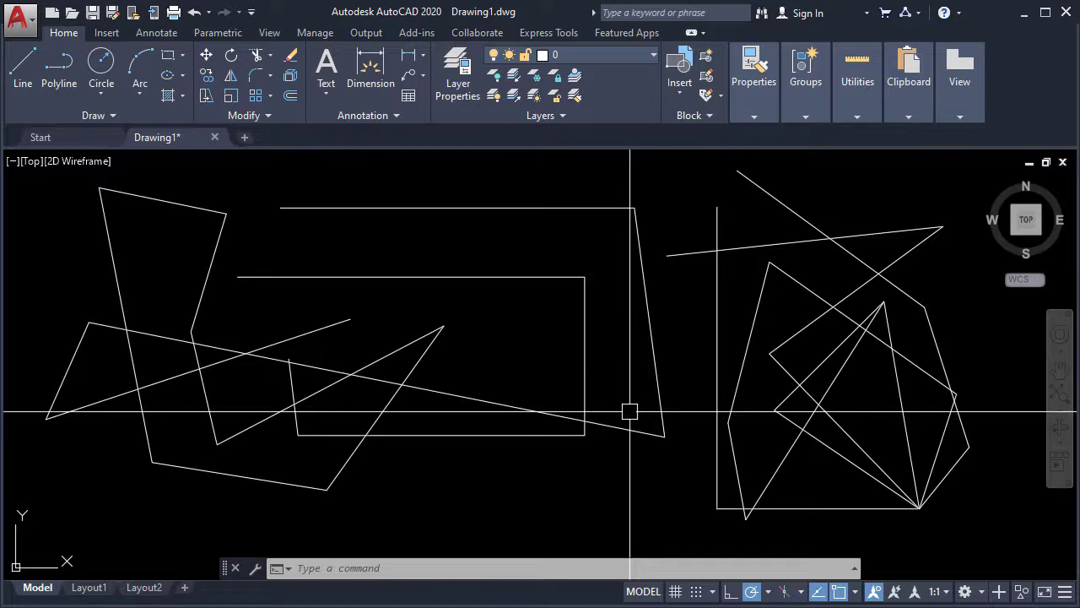
{"action": "scroll", "coordinate": [630, 412], "scroll_direction": "down", "scroll_amount": 5}
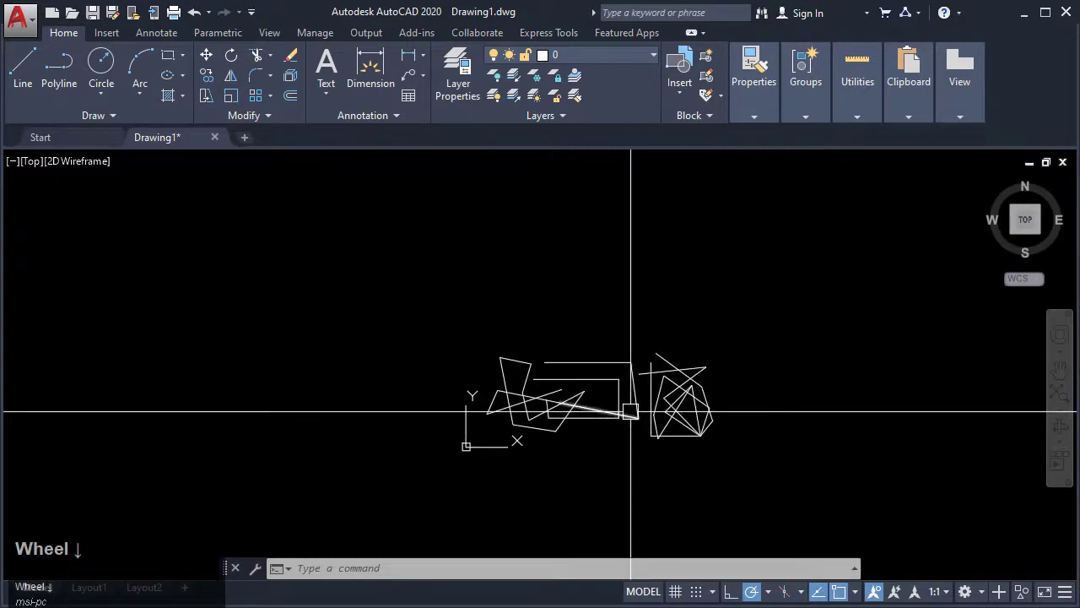
{"action": "scroll", "coordinate": [630, 412], "scroll_direction": "up", "scroll_amount": 8}
{"action": "scroll", "coordinate": [630, 411], "scroll_direction": "down", "scroll_amount": 5}
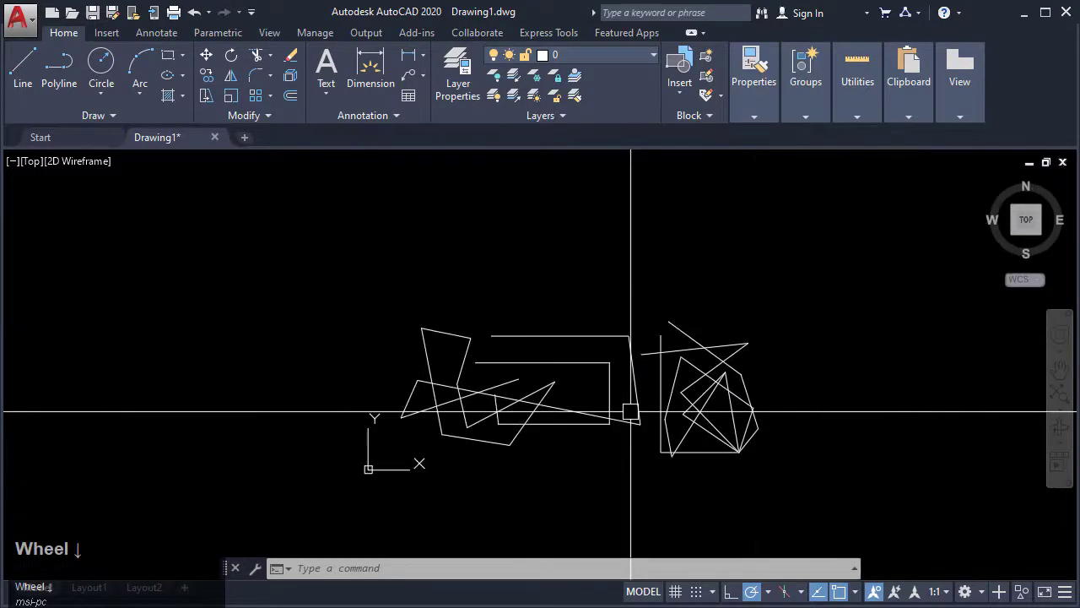
{"action": "scroll", "coordinate": [630, 412], "scroll_direction": "up", "scroll_amount": 5}
{"action": "scroll", "coordinate": [630, 412], "scroll_direction": "down", "scroll_amount": 5}
{"action": "scroll", "coordinate": [630, 412], "scroll_direction": "up", "scroll_amount": 6}
{"action": "scroll", "coordinate": [630, 412], "scroll_direction": "down", "scroll_amount": 5}
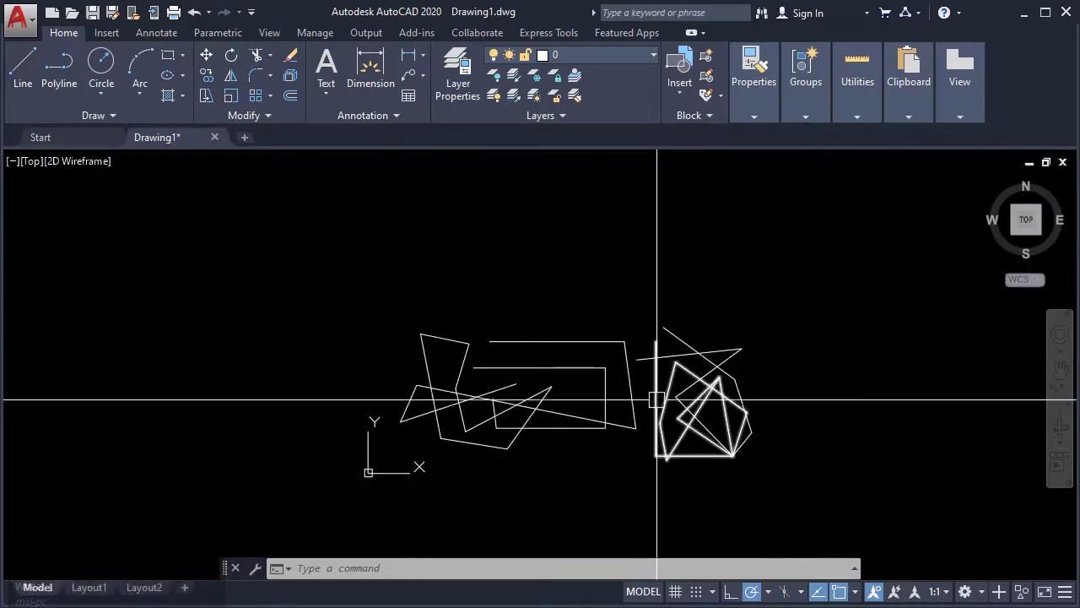
{"action": "scroll", "coordinate": [628, 432], "scroll_direction": "up", "scroll_amount": 4}
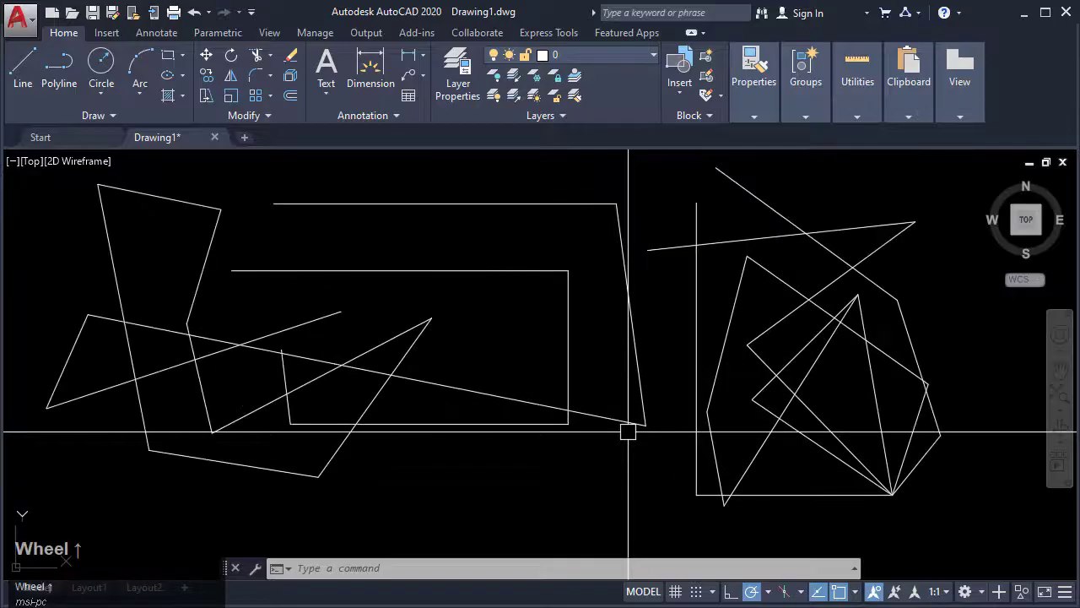
{"action": "mouse_move", "coordinate": [621, 399]}
{"action": "middle_mouse_down"}
{"action": "mouse_move", "coordinate": [622, 388]}
{"action": "mouse_move", "coordinate": [706, 379]}
{"action": "mouse_move", "coordinate": [909, 385]}
{"action": "mouse_move", "coordinate": [379, 360]}
{"action": "mouse_move", "coordinate": [228, 363]}
{"action": "mouse_move", "coordinate": [667, 371]}
{"action": "mouse_move", "coordinate": [773, 362]}
{"action": "mouse_move", "coordinate": [444, 362]}
{"action": "mouse_move", "coordinate": [526, 396]}
{"action": "mouse_move", "coordinate": [821, 398]}
{"action": "mouse_move", "coordinate": [646, 383]}
{"action": "mouse_move", "coordinate": [583, 393]}
{"action": "mouse_move", "coordinate": [788, 385]}
{"action": "mouse_move", "coordinate": [531, 374]}
{"action": "mouse_move", "coordinate": [610, 366]}
{"action": "mouse_move", "coordinate": [759, 400]}
{"action": "mouse_move", "coordinate": [480, 396]}
{"action": "mouse_move", "coordinate": [727, 395]}
{"action": "mouse_move", "coordinate": [381, 373]}
{"action": "mouse_move", "coordinate": [470, 393]}
{"action": "mouse_move", "coordinate": [655, 393]}
{"action": "mouse_move", "coordinate": [303, 377]}
{"action": "mouse_move", "coordinate": [508, 383]}
{"action": "middle_mouse_up"}
{"action": "scroll", "coordinate": [485, 380], "scroll_direction": "down", "scroll_amount": 5}
{"action": "scroll", "coordinate": [544, 371], "scroll_direction": "up", "scroll_amount": 5}
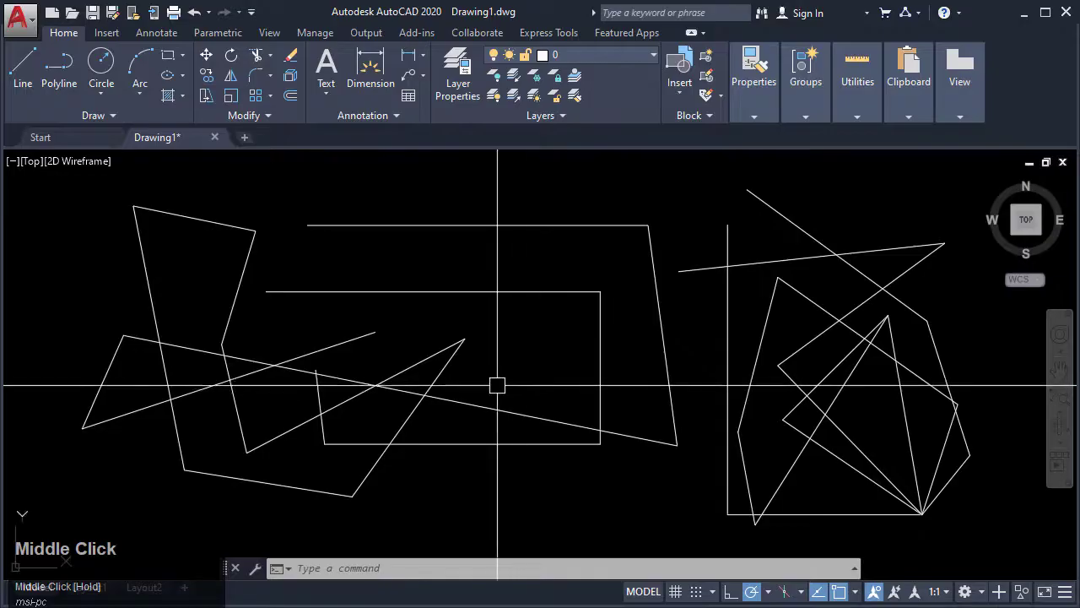
Zoom far out and pan away from the shapes, and bring the whole drawing back into view with Zoom Extents.
{"action": "scroll", "coordinate": [512, 391], "scroll_direction": "down", "scroll_amount": 10}
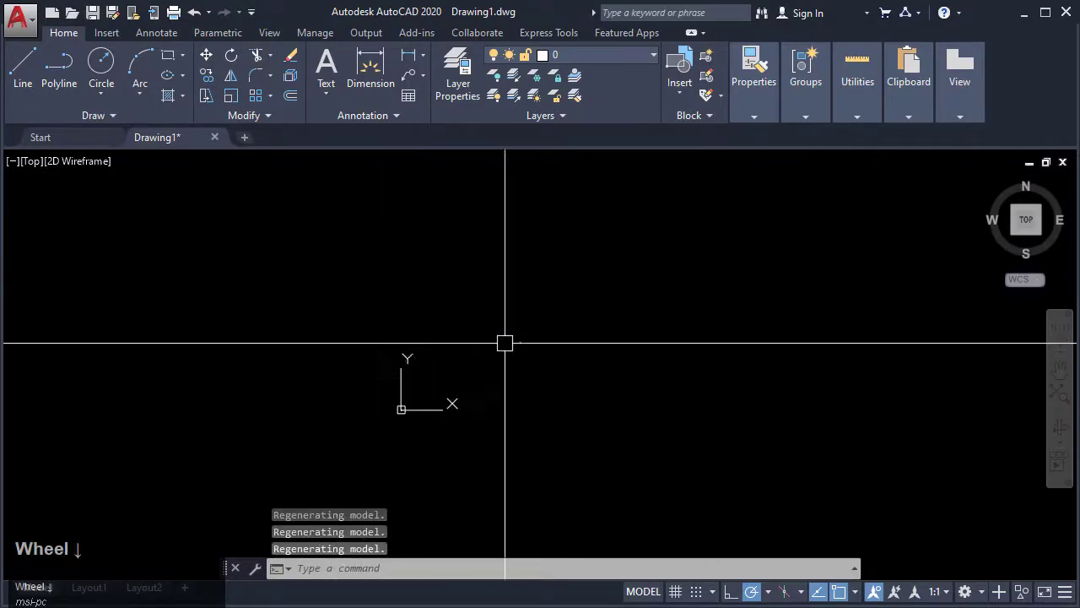
{"action": "scroll", "coordinate": [576, 376], "scroll_direction": "down", "scroll_amount": 5}
{"action": "middle_click_drag", "start_coordinate": [576, 376], "coordinate": [282, 405]}
{"action": "scroll", "coordinate": [552, 386], "scroll_direction": "down", "scroll_amount": 5}
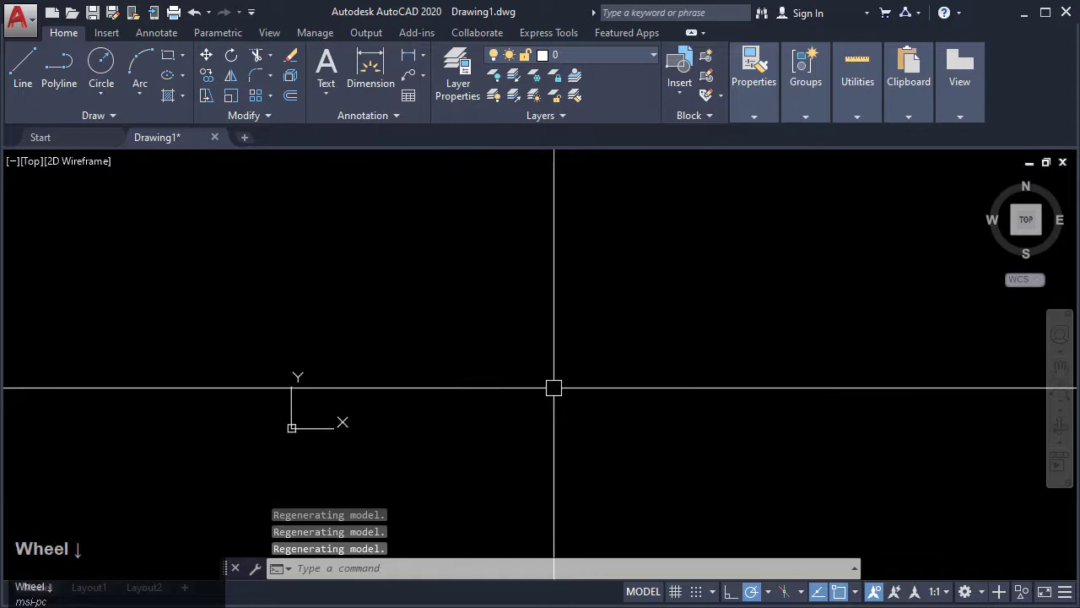
{"action": "mouse_move", "coordinate": [726, 360]}
{"action": "middle_mouse_down"}
{"action": "mouse_move", "coordinate": [347, 463]}
{"action": "mouse_move", "coordinate": [352, 453]}
{"action": "middle_mouse_up"}
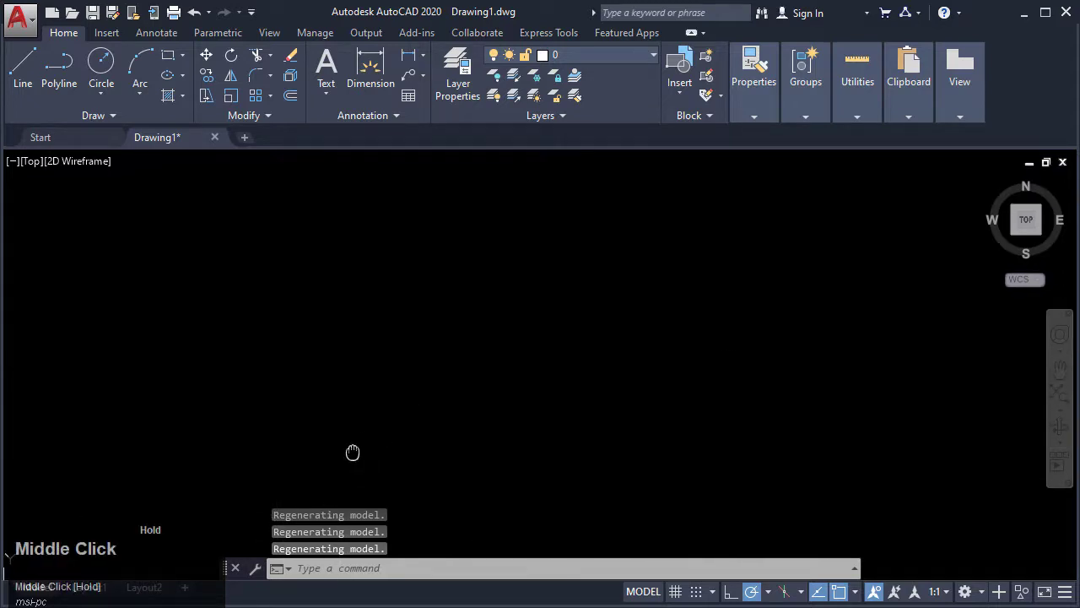
{"action": "middle_click_drag", "start_coordinate": [387, 387], "coordinate": [600, 375]}
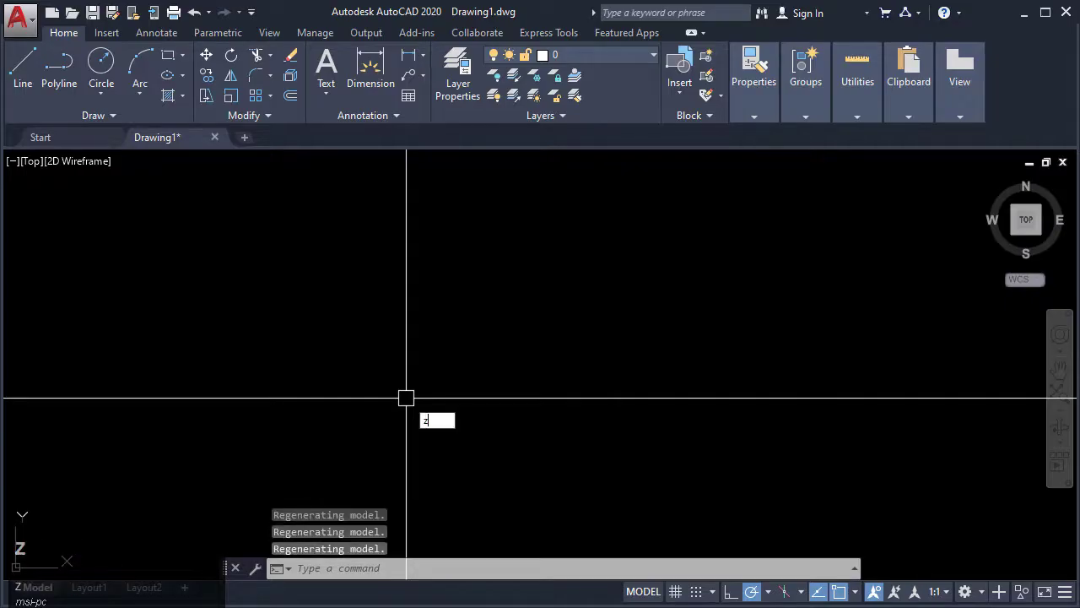
{"action": "key", "text": "Return"}
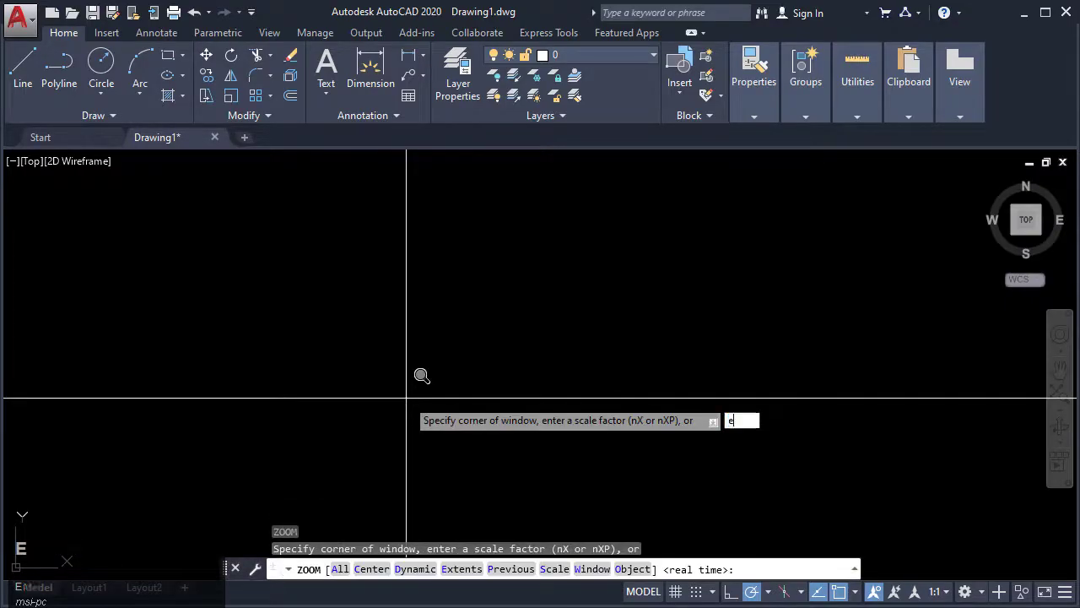
{"action": "key", "text": "Return"}
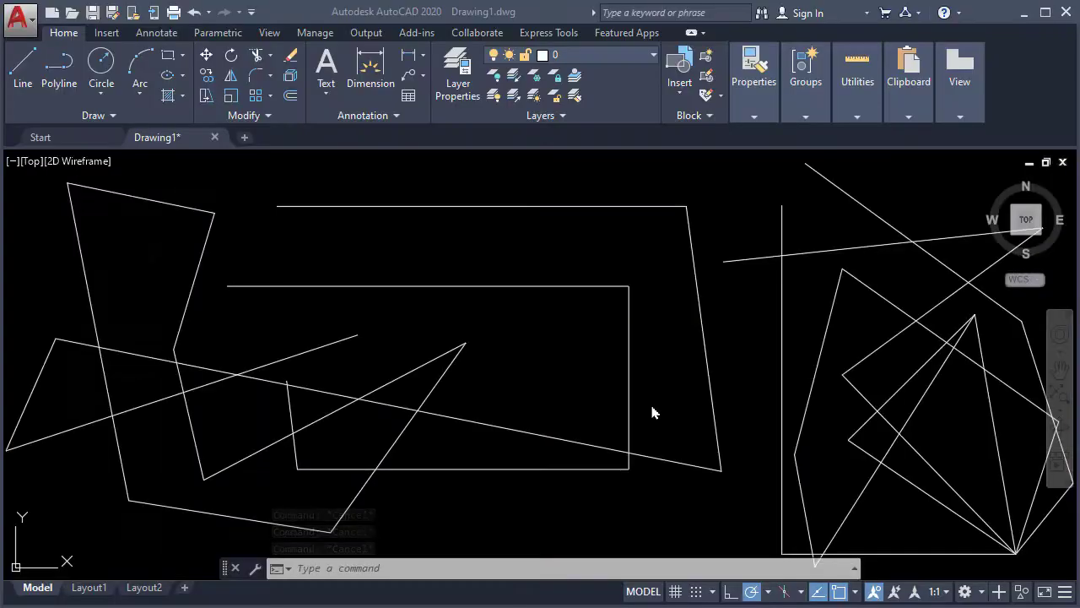
Select the inner vertical line, both long horizontals, the slanted right side, the steep zigzag diagonal and the long crossing diagonal.
{"action": "left_click", "coordinate": [629, 335]}
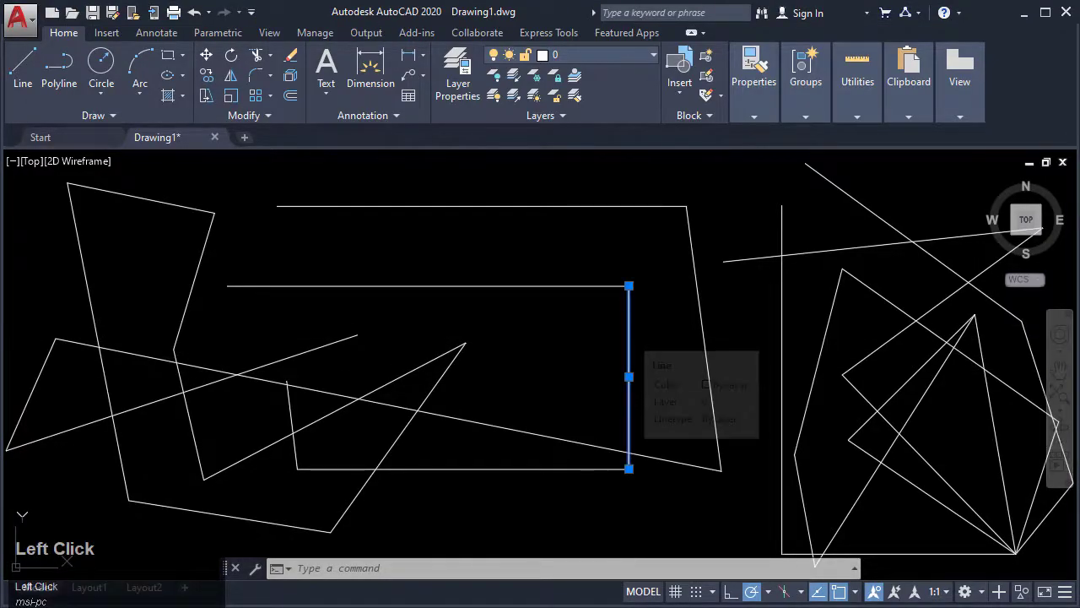
{"action": "left_click", "coordinate": [532, 286]}
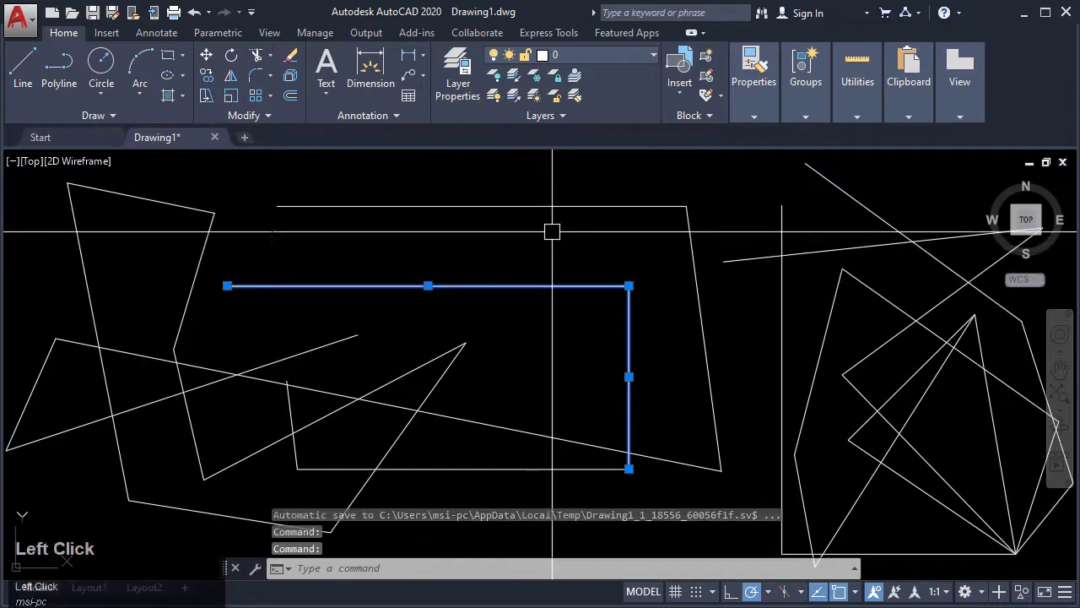
{"action": "left_click", "coordinate": [562, 206]}
{"action": "left_click", "coordinate": [705, 334]}
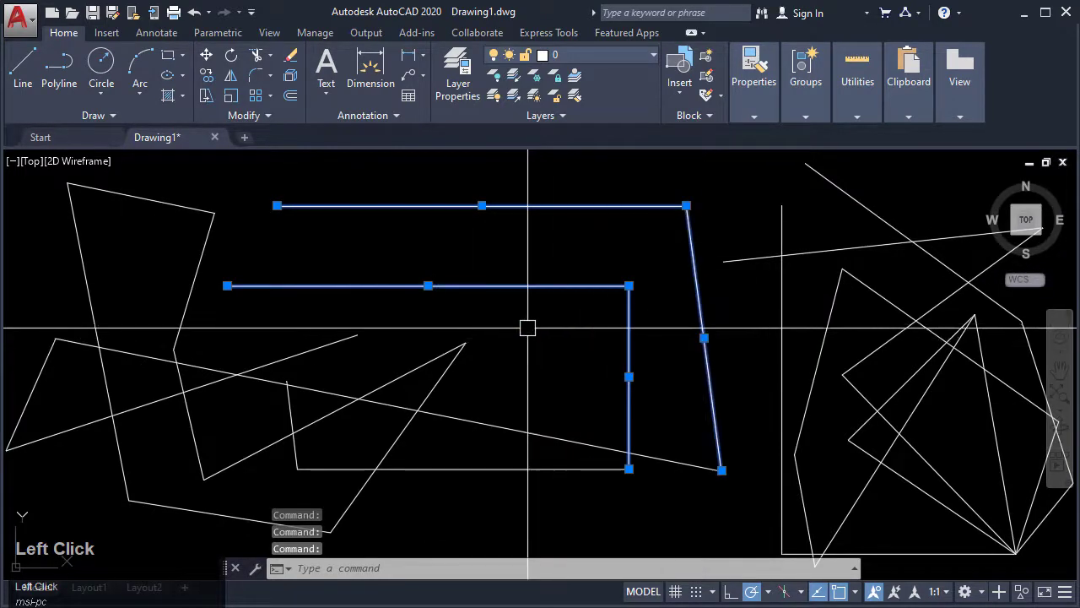
{"action": "left_click", "coordinate": [443, 358]}
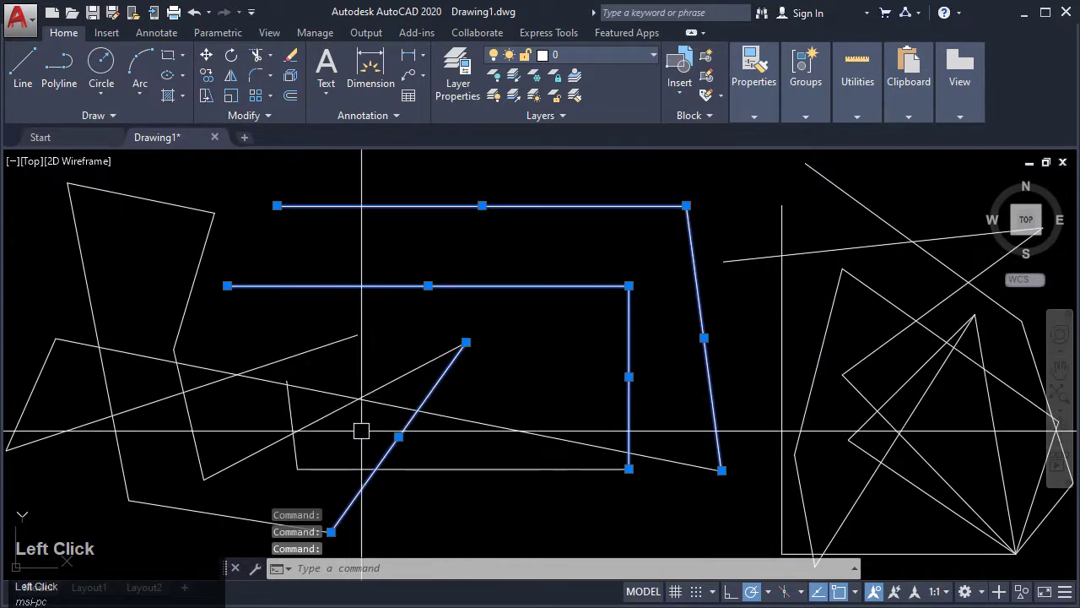
{"action": "left_click", "coordinate": [476, 424]}
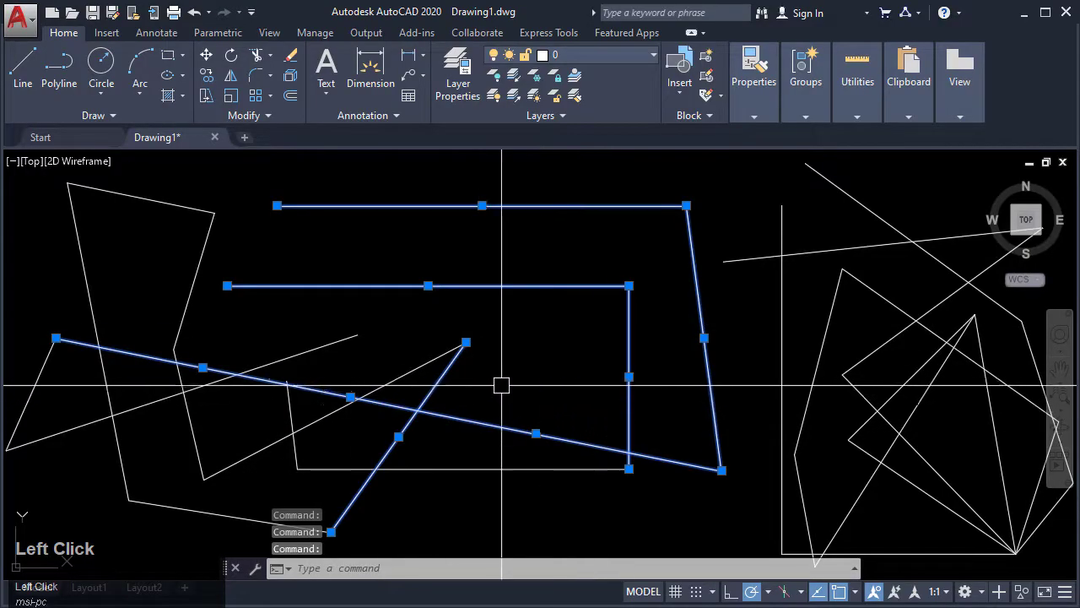
Remove the steep zigzag diagonal, the inner and outer horizontals and the slanted right side from the selection one at a time.
{"action": "left_click", "coordinate": [444, 374], "text": "shift"}
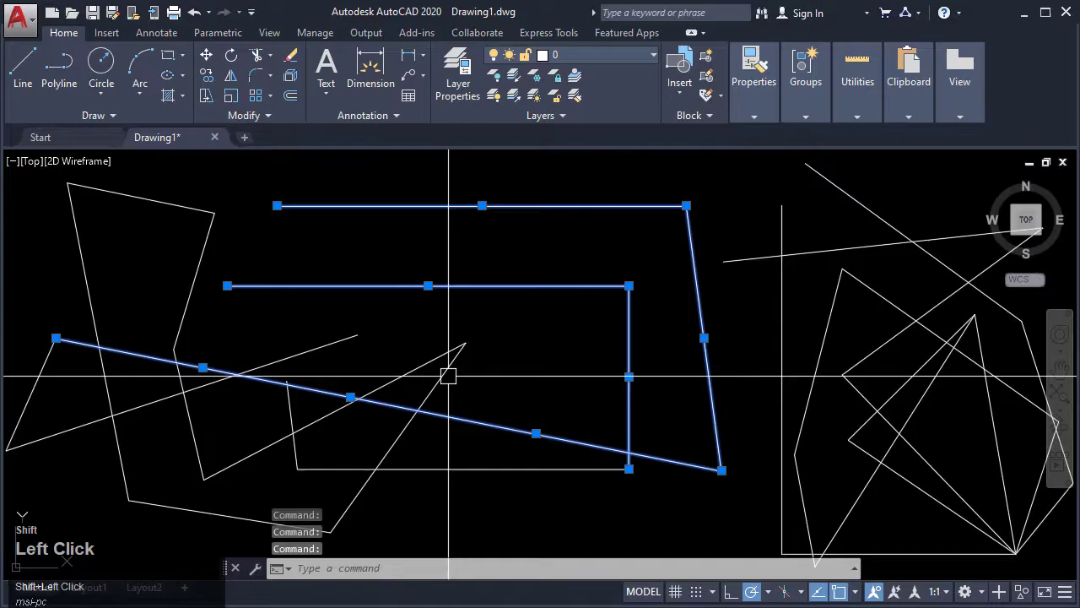
{"action": "left_click", "coordinate": [497, 285], "text": "shift"}
{"action": "left_click", "coordinate": [562, 205], "text": "shift"}
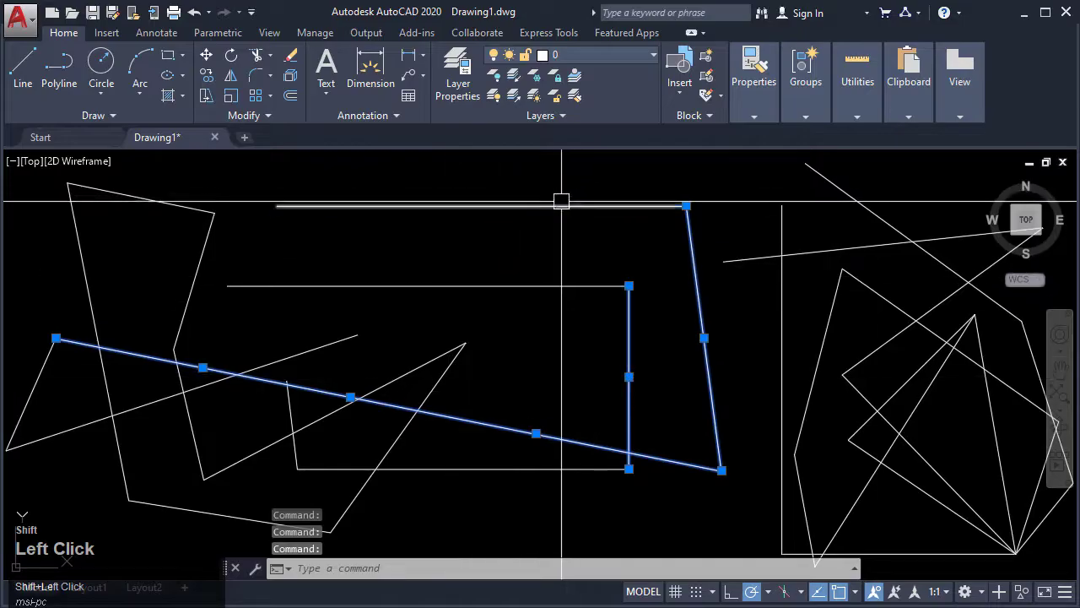
{"action": "left_click", "coordinate": [690, 272], "text": "shift"}
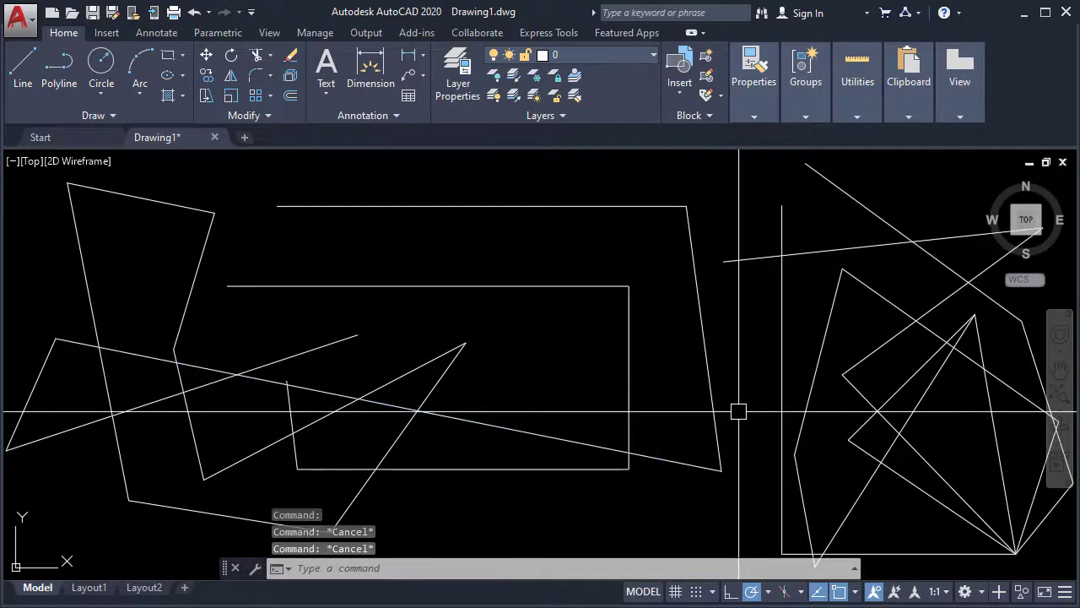
Select the right-hand shapes and the open rectangles' lines with a crossing window reaching just past the zigzag's right tip, and clear the selection.
{"action": "scroll", "coordinate": [422, 366], "scroll_direction": "down", "scroll_amount": 4}
{"action": "mouse_move", "coordinate": [615, 385]}
{"action": "middle_mouse_down"}
{"action": "mouse_move", "coordinate": [503, 327]}
{"action": "mouse_move", "coordinate": [598, 408]}
{"action": "mouse_move", "coordinate": [571, 379]}
{"action": "mouse_move", "coordinate": [640, 392]}
{"action": "middle_mouse_up"}
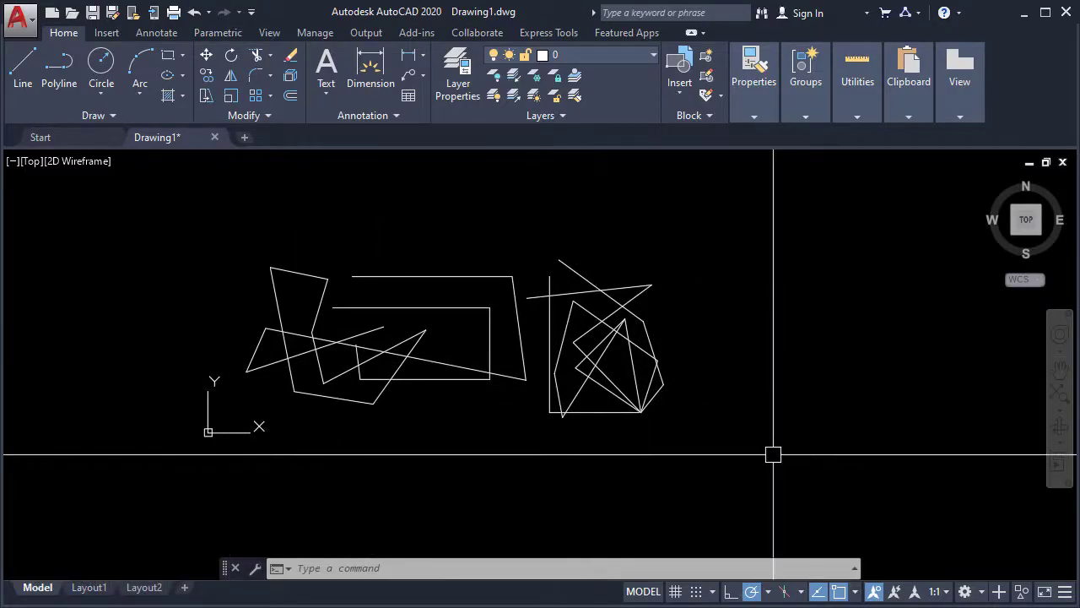
{"action": "left_click", "coordinate": [848, 487]}
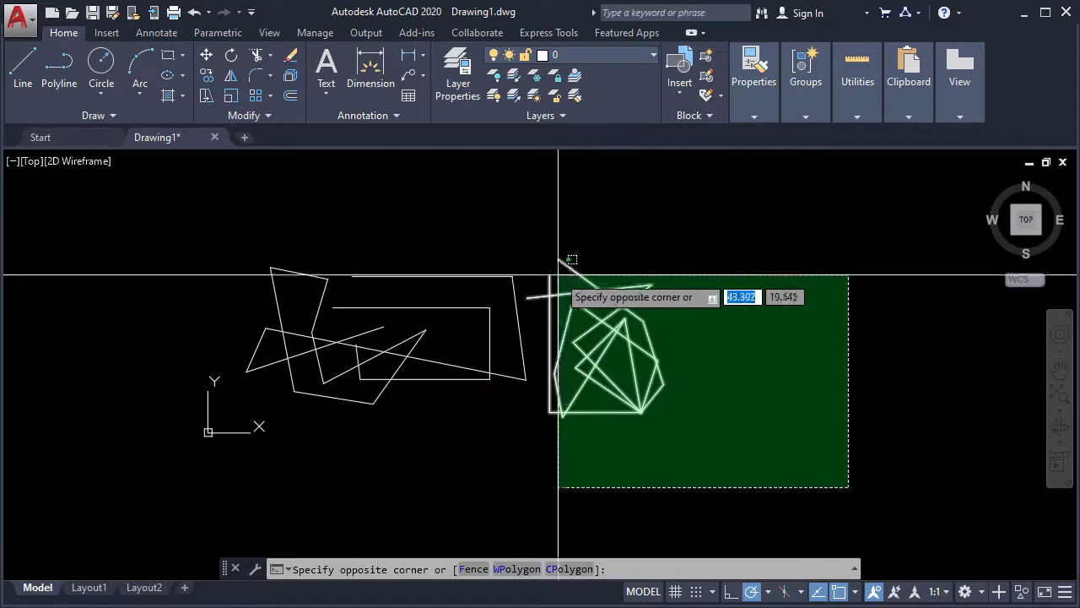
{"action": "left_click", "coordinate": [432, 230]}
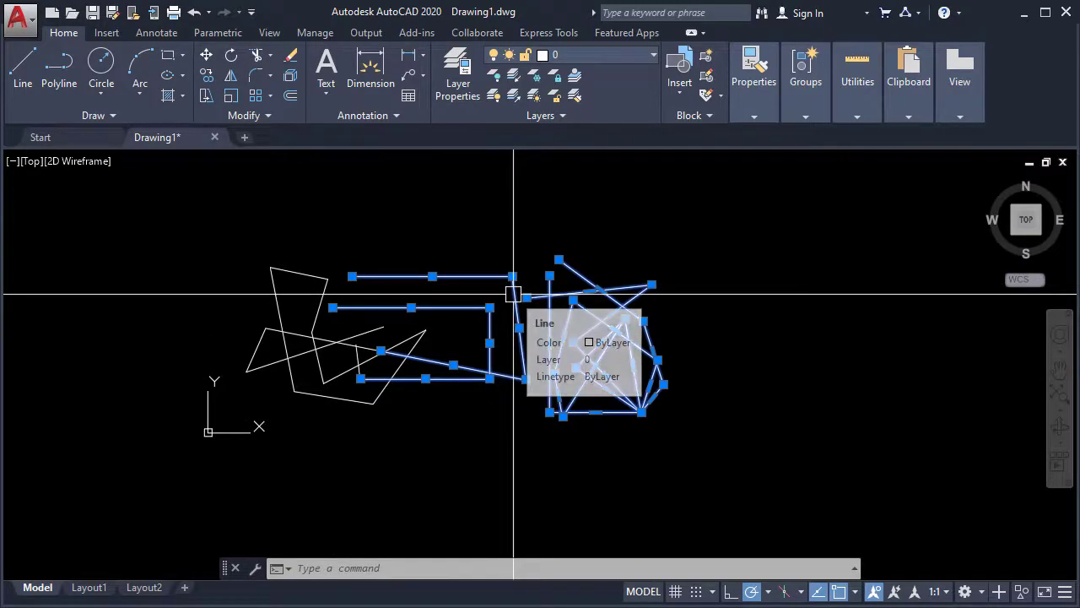
{"action": "key", "text": "Escape"}
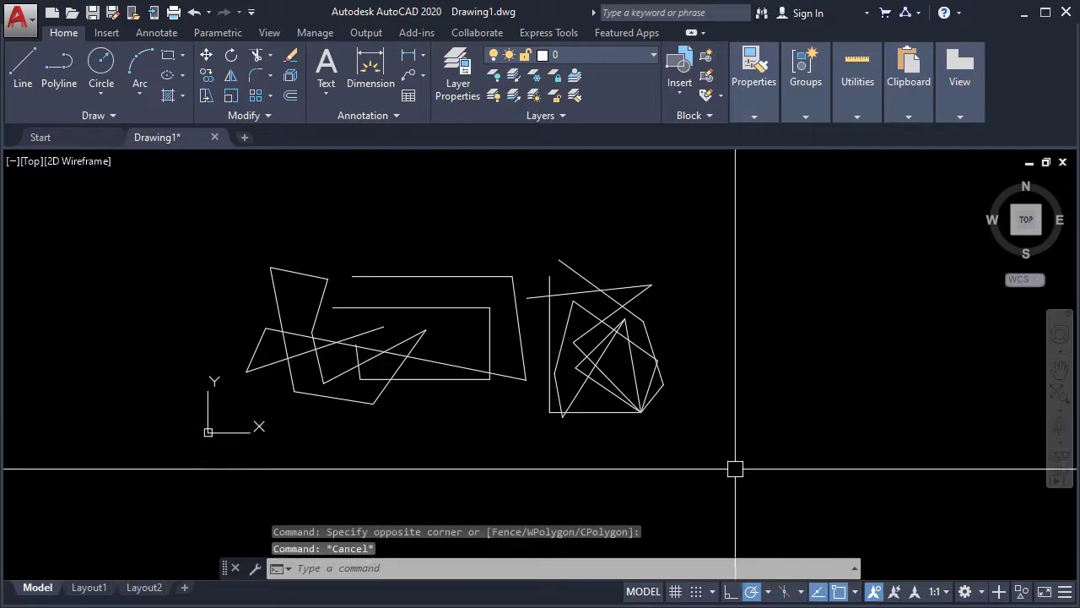
Select with a larger crossing window that also cuts through the zigzag's two right-hand diagonals, and clear the selection.
{"action": "left_click", "coordinate": [718, 475]}
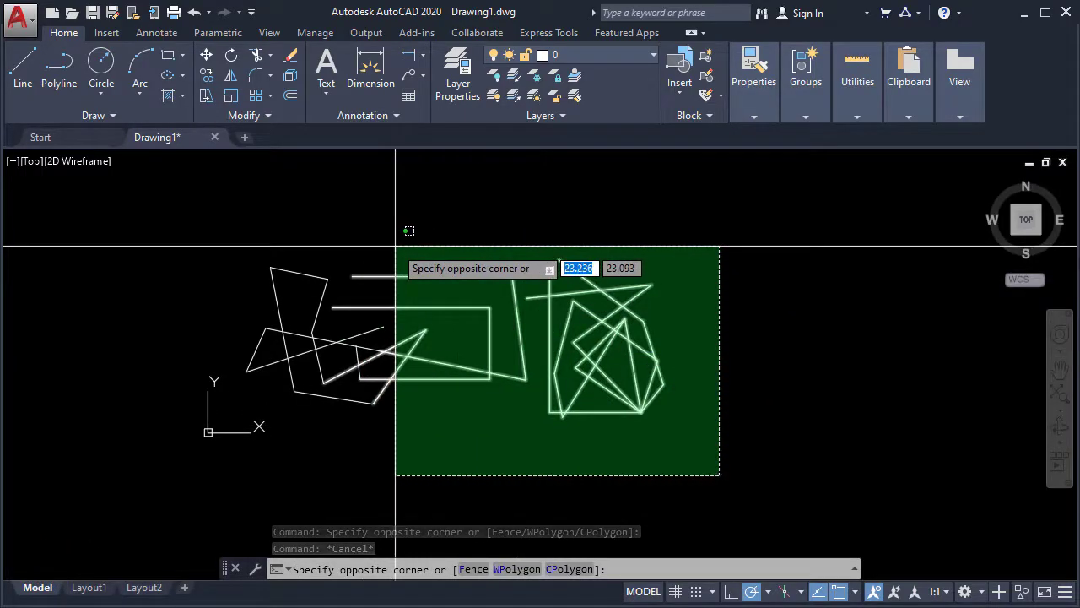
{"action": "left_click", "coordinate": [395, 245]}
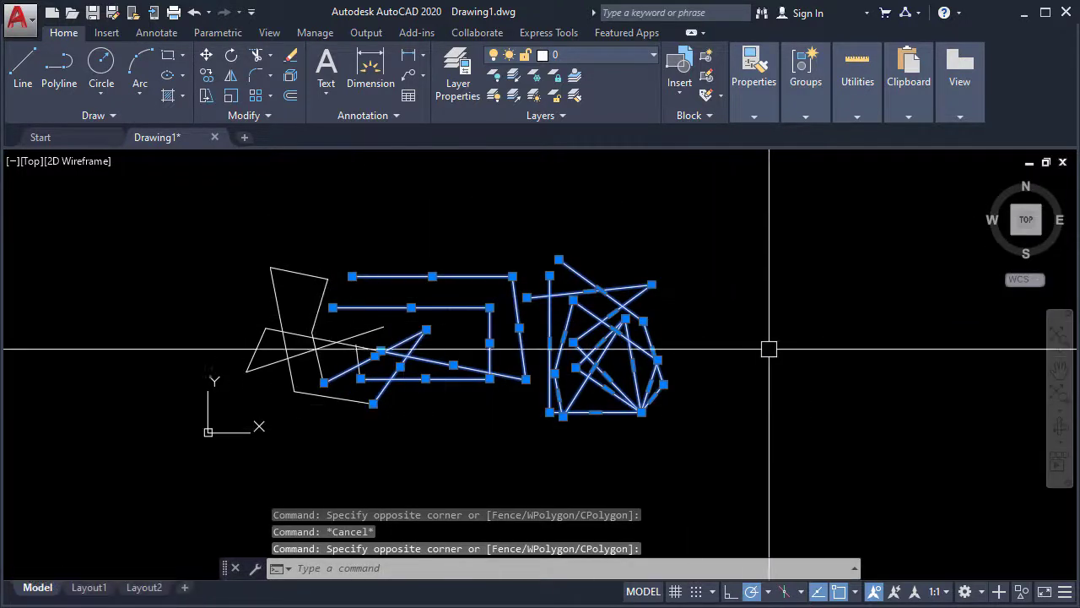
{"action": "left_click", "coordinate": [735, 403]}
{"action": "key", "text": "Escape"}
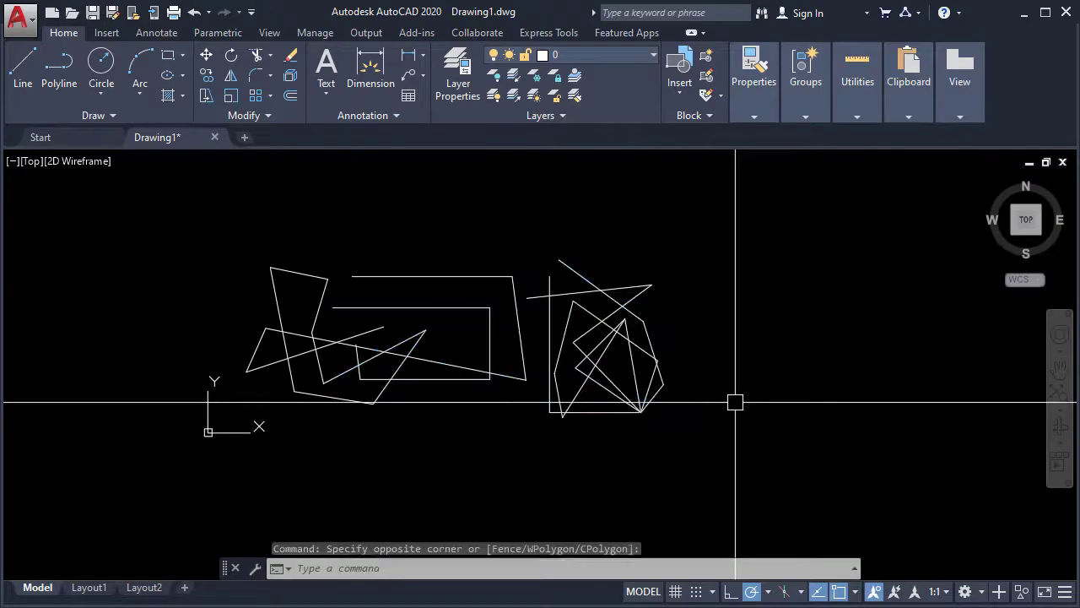
Select only the right-hand polyline shapes by touching them with a small crossing window, and clear the selection.
{"action": "left_click", "coordinate": [755, 434]}
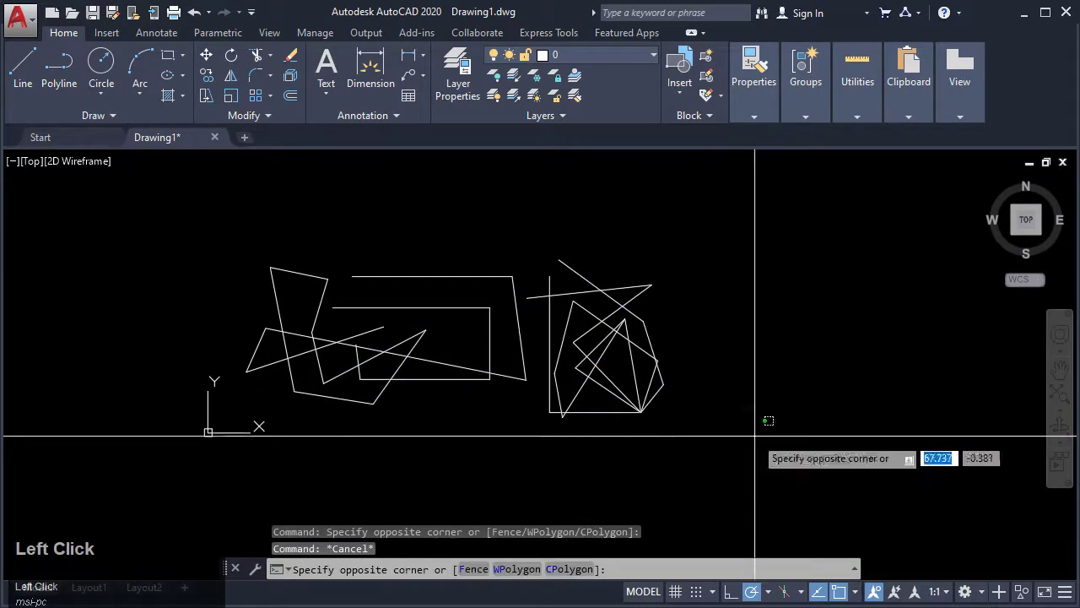
{"action": "left_click", "coordinate": [644, 349]}
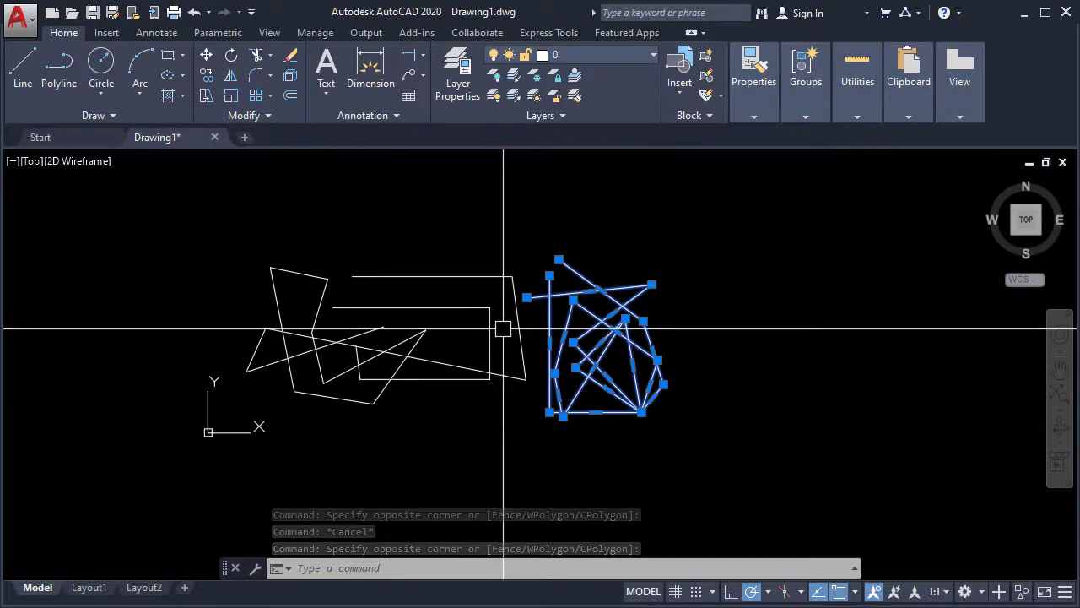
{"action": "key", "text": "Escape"}
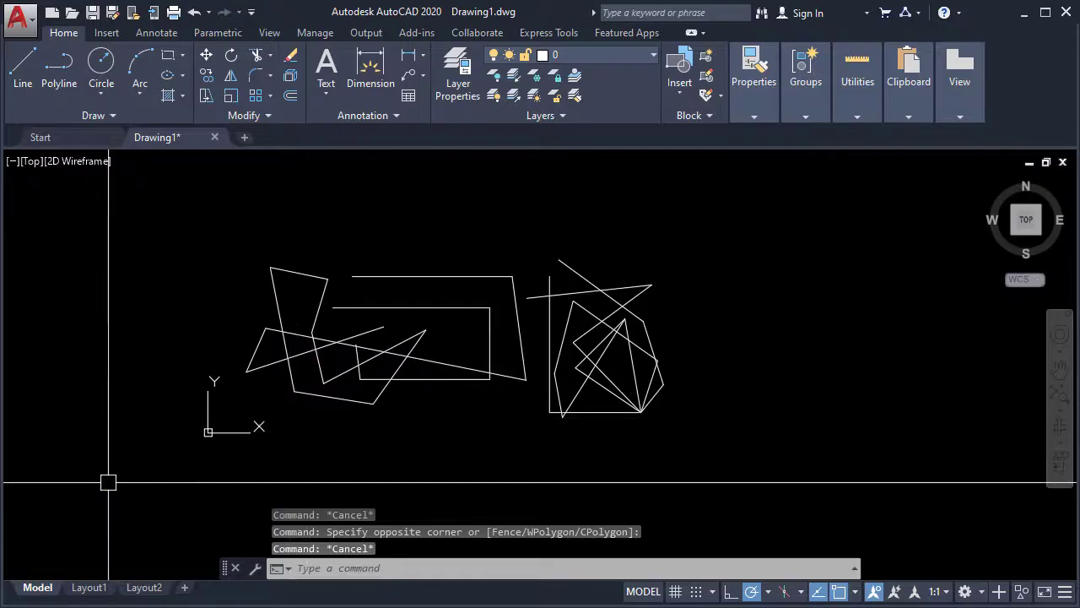
Use an enclosing selection window over the left end of the drawing to select the two leftmost slanted lines, and clear the selection.
{"action": "left_click", "coordinate": [77, 498]}
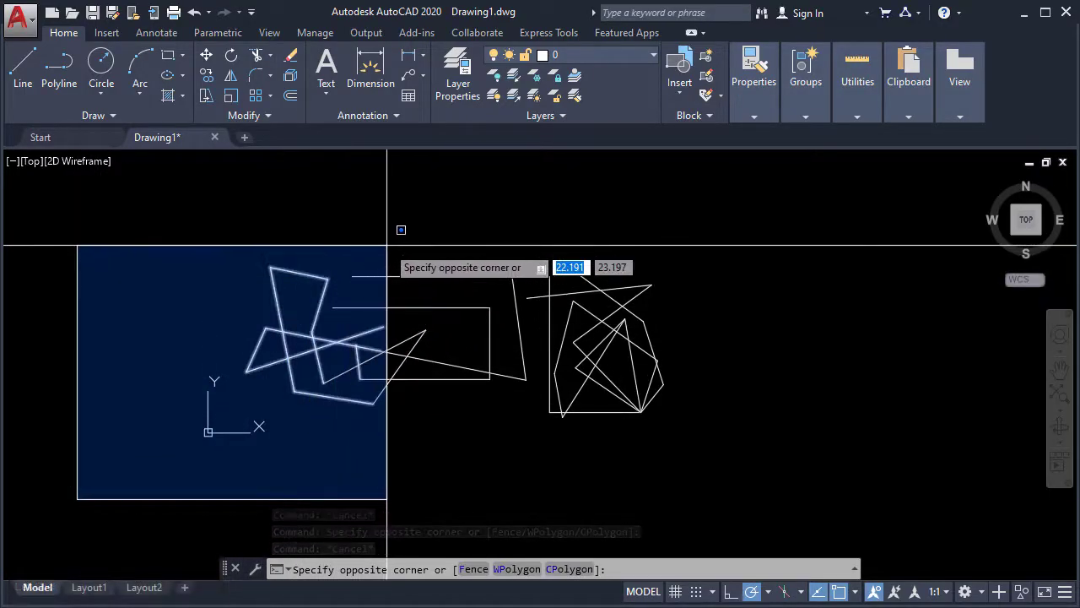
{"action": "left_click", "coordinate": [298, 252]}
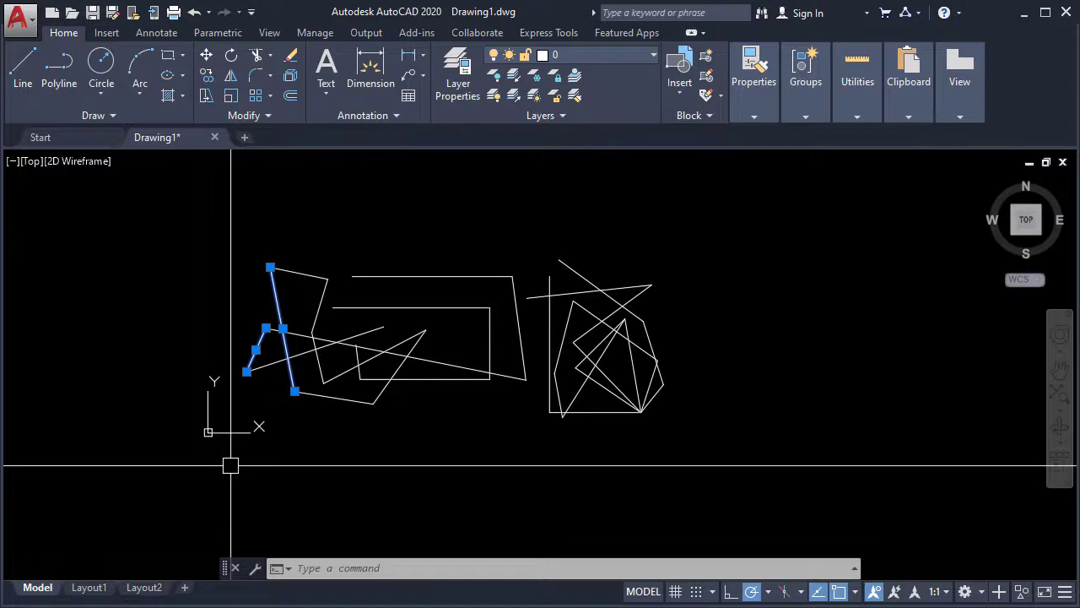
{"action": "left_click", "coordinate": [164, 464]}
{"action": "key", "text": "Escape"}
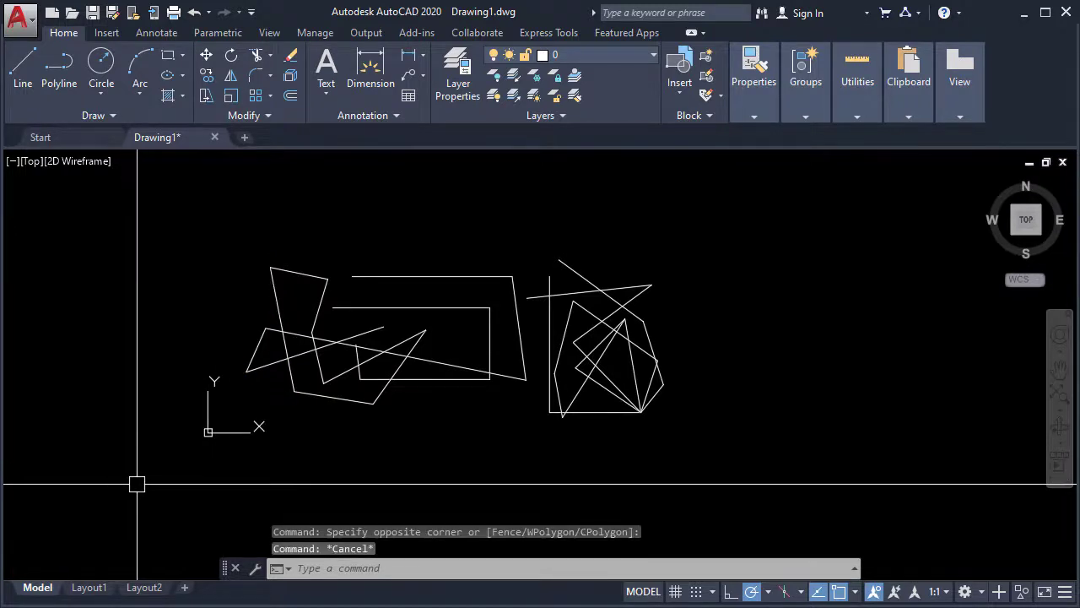
Use an enclosing selection window around the zigzag lines and the inner open rectangle, and clear the selection.
{"action": "left_click", "coordinate": [148, 487]}
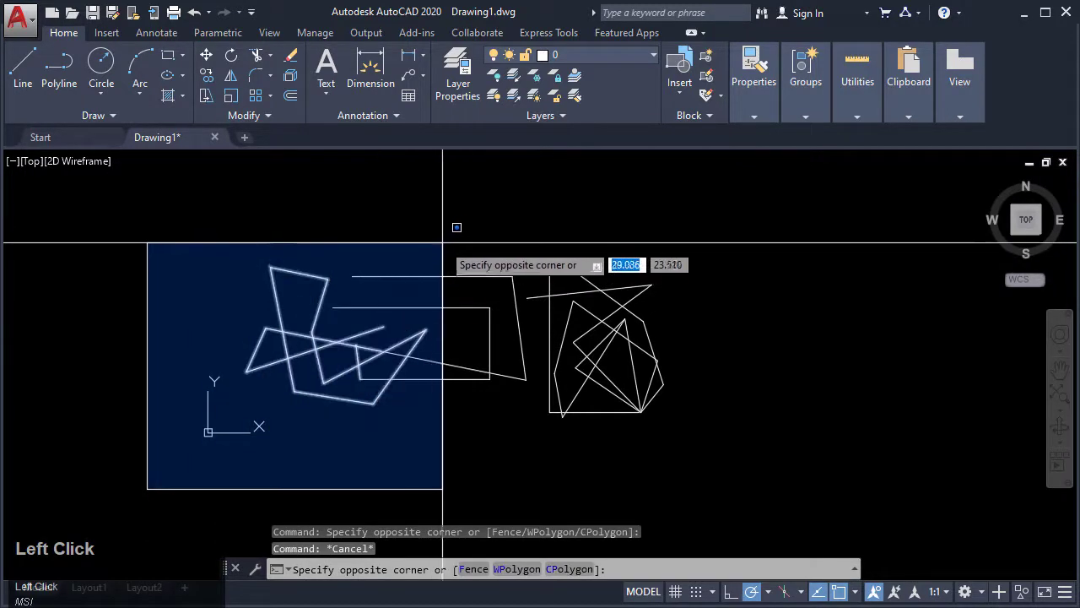
{"action": "left_click", "coordinate": [500, 245]}
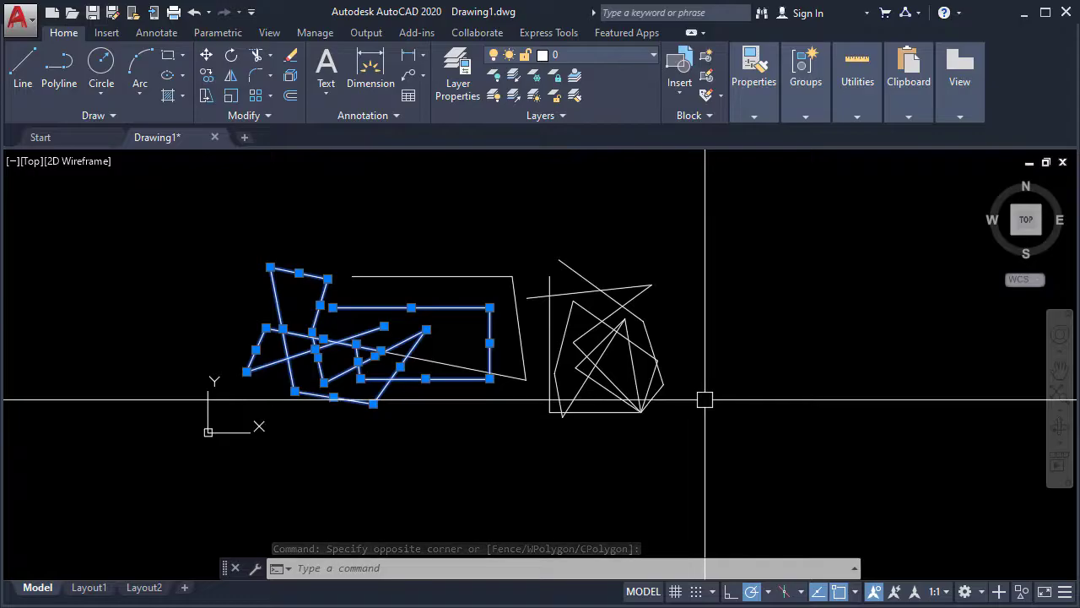
{"action": "key", "text": "Escape"}
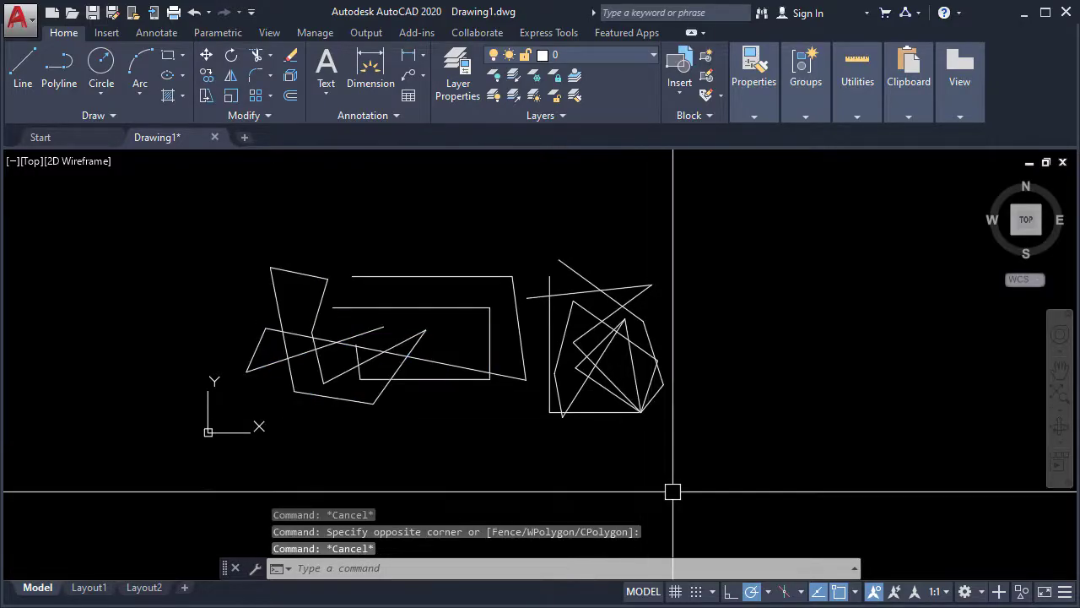
Erase the inner rectangle's upper horizontal line and the two rising diagonals of the left-hand zigzags.
{"action": "scroll", "coordinate": [307, 306], "scroll_direction": "up", "scroll_amount": 2}
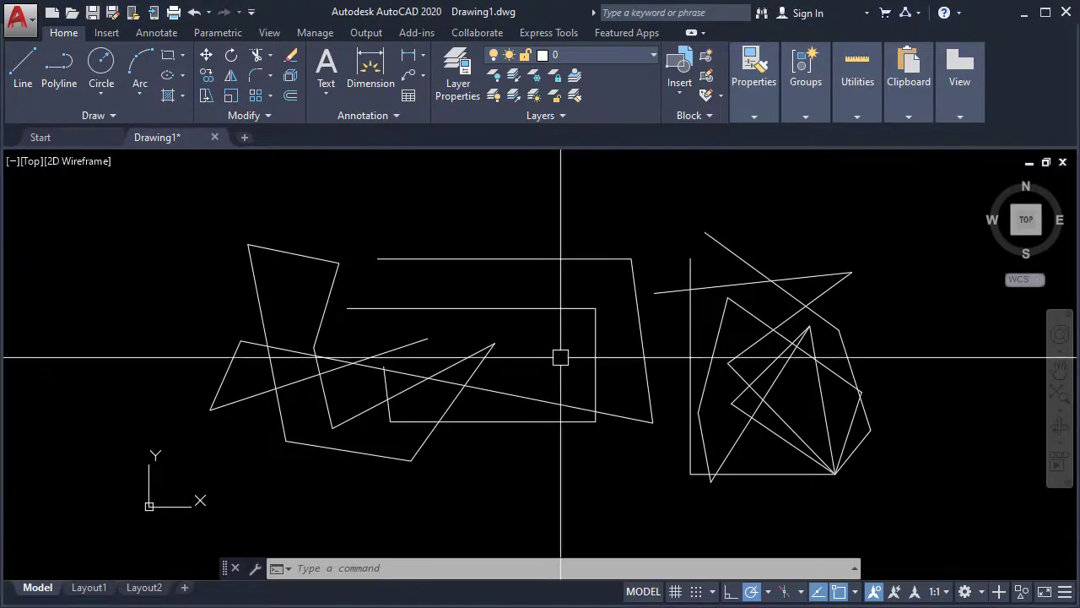
{"action": "left_click", "coordinate": [548, 304]}
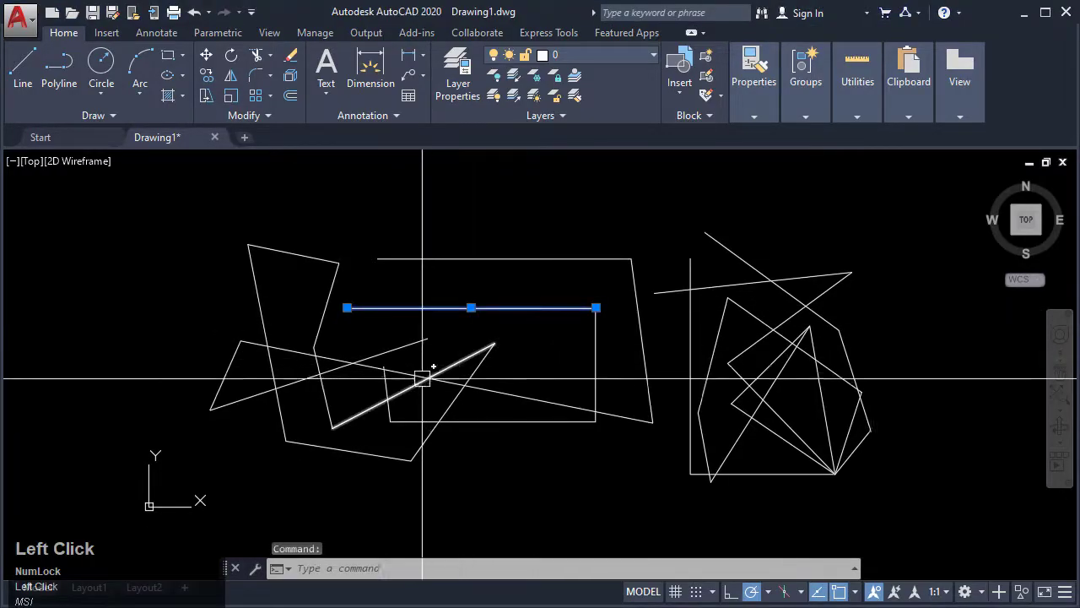
{"action": "left_click", "coordinate": [330, 372]}
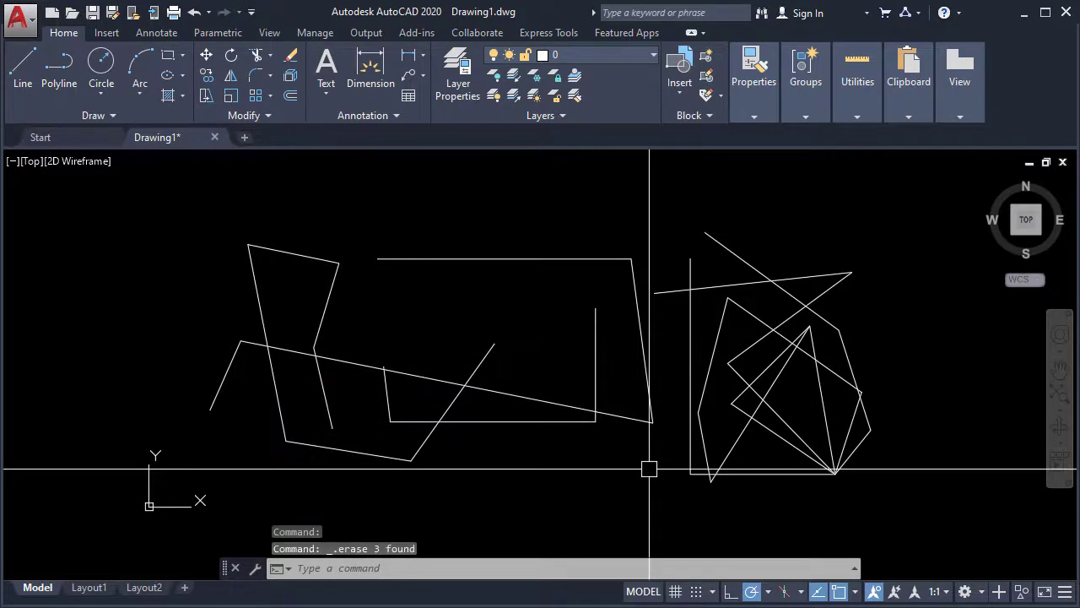
Select all remaining lines and polylines with one crossing window and erase them.
{"action": "left_click", "coordinate": [952, 496]}
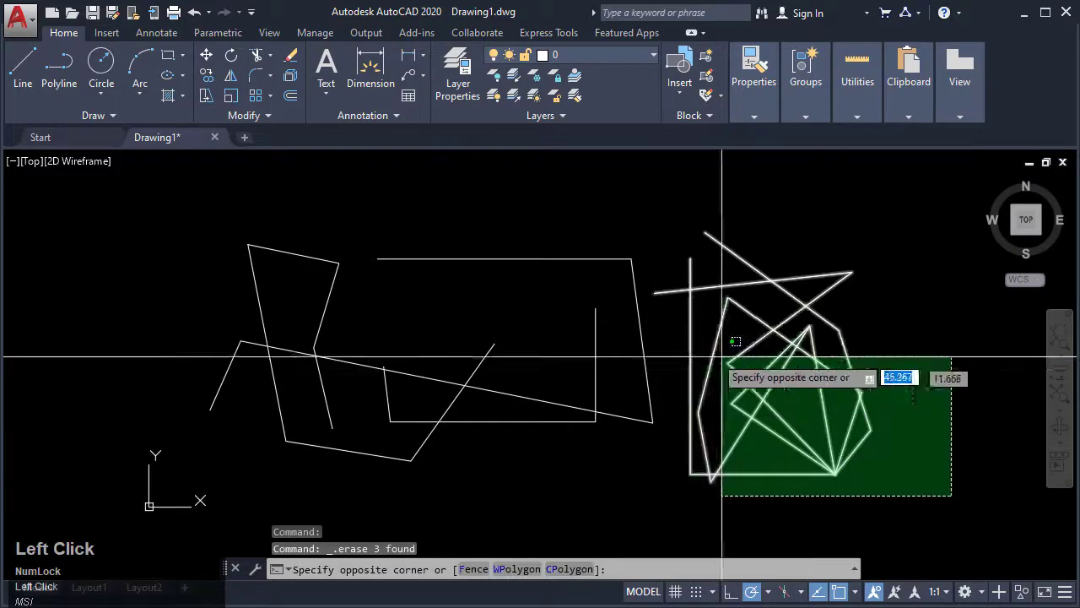
{"action": "left_click", "coordinate": [192, 211]}
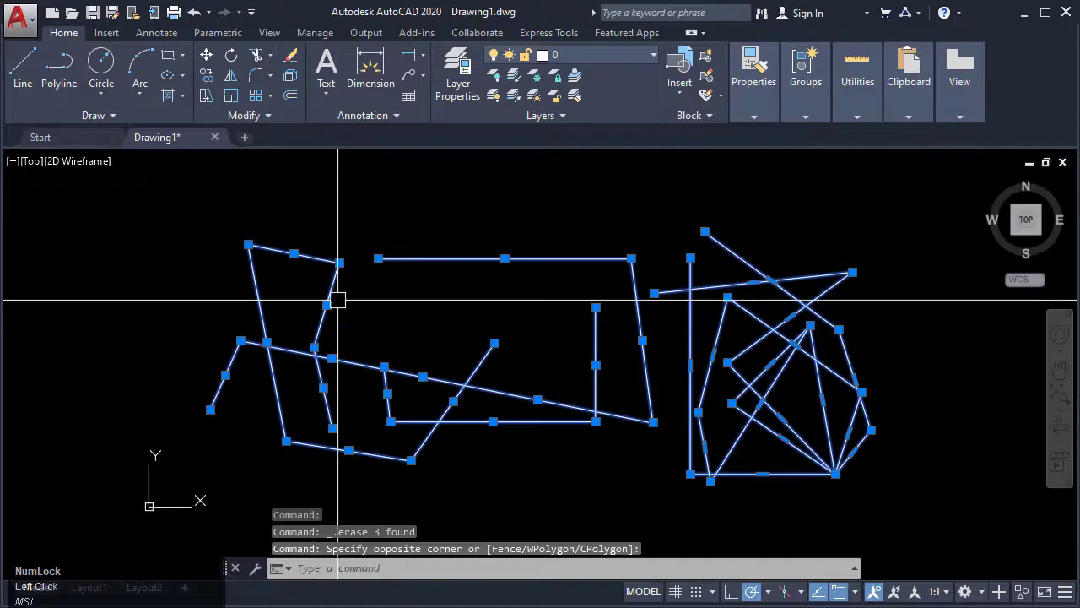
{"action": "key", "text": "Delete"}
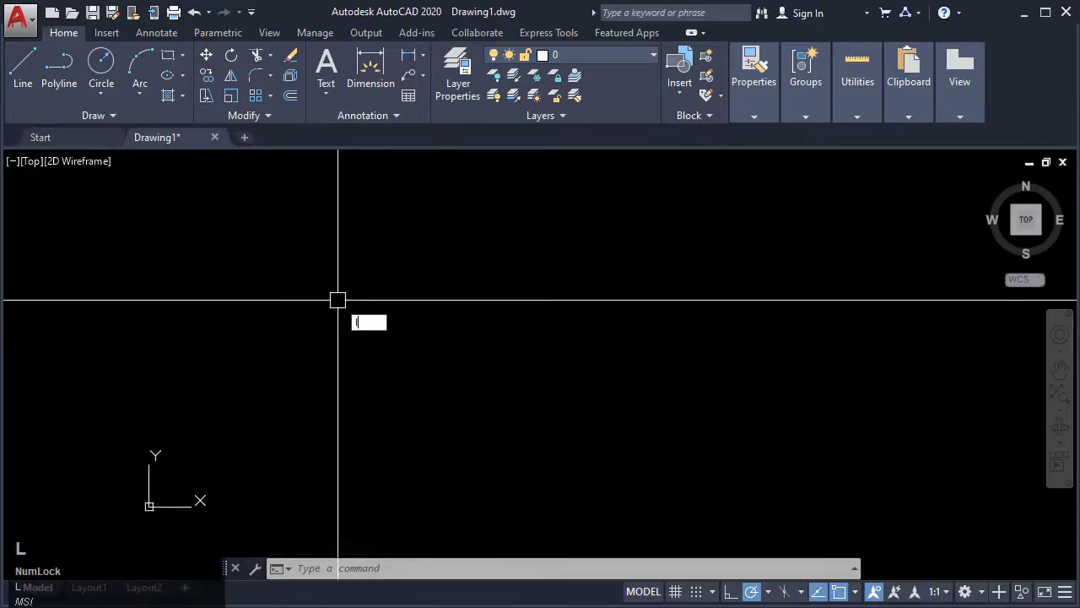
Draw a horizontal line 10000 units long toward the right with the Line command.
{"action": "key", "text": "Return"}
{"action": "left_click", "coordinate": [183, 322]}
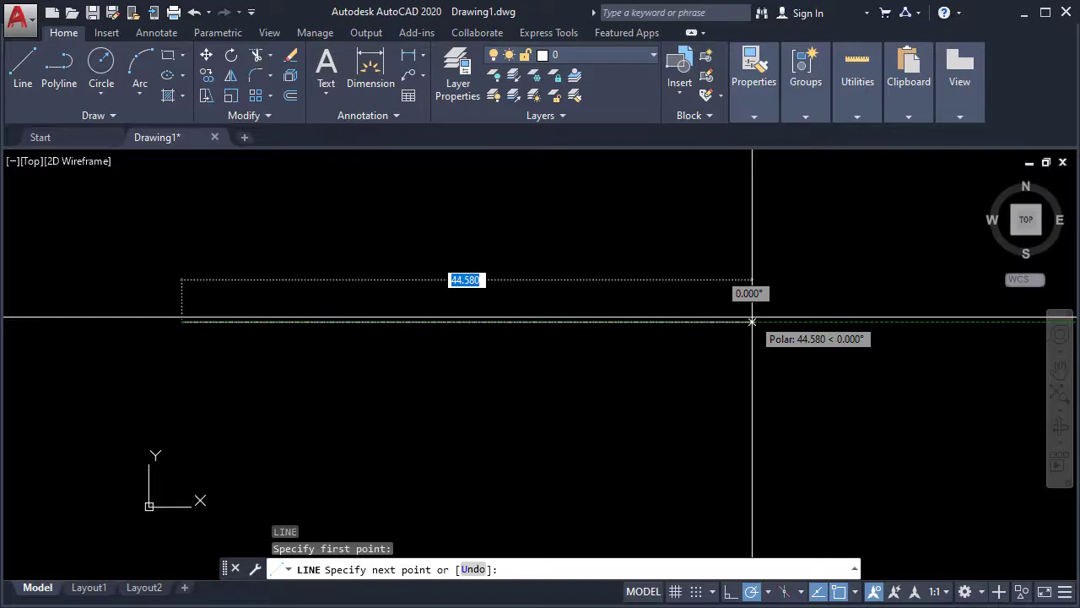
{"action": "type", "text": "10000"}
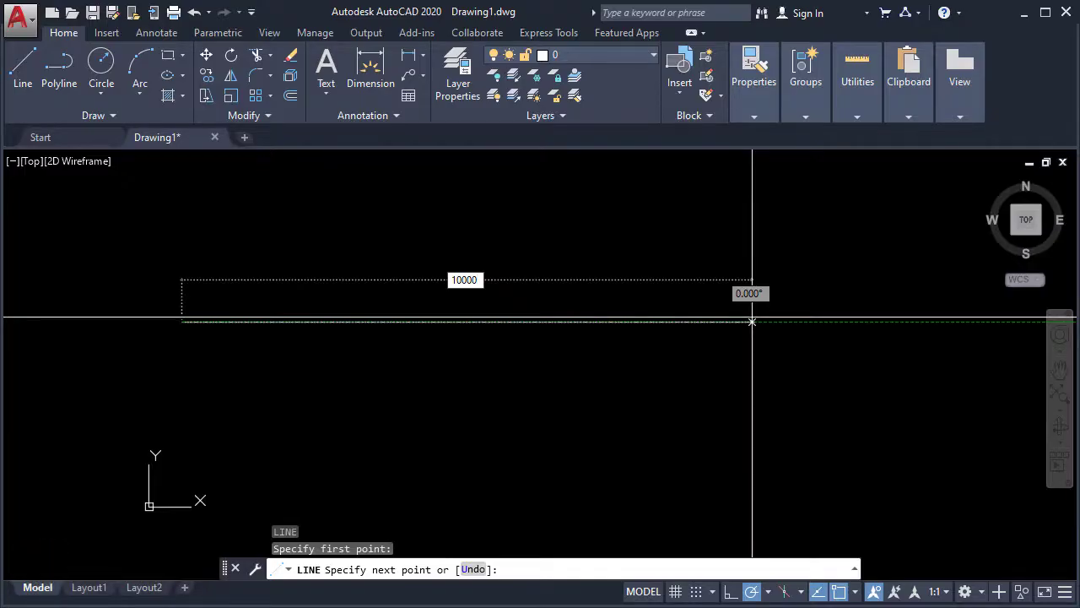
{"action": "key", "text": "Return"}
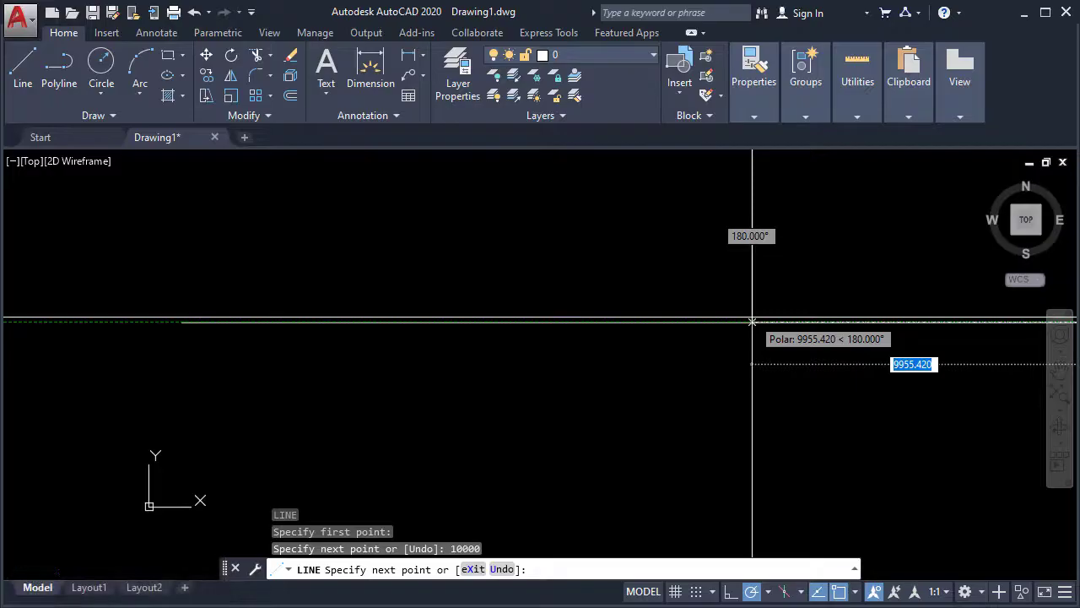
{"action": "key", "text": "Escape"}
Zoom out and pan until the whole long horizontal line is in view from end to end.
{"action": "scroll", "coordinate": [749, 325], "scroll_direction": "down", "scroll_amount": 7}
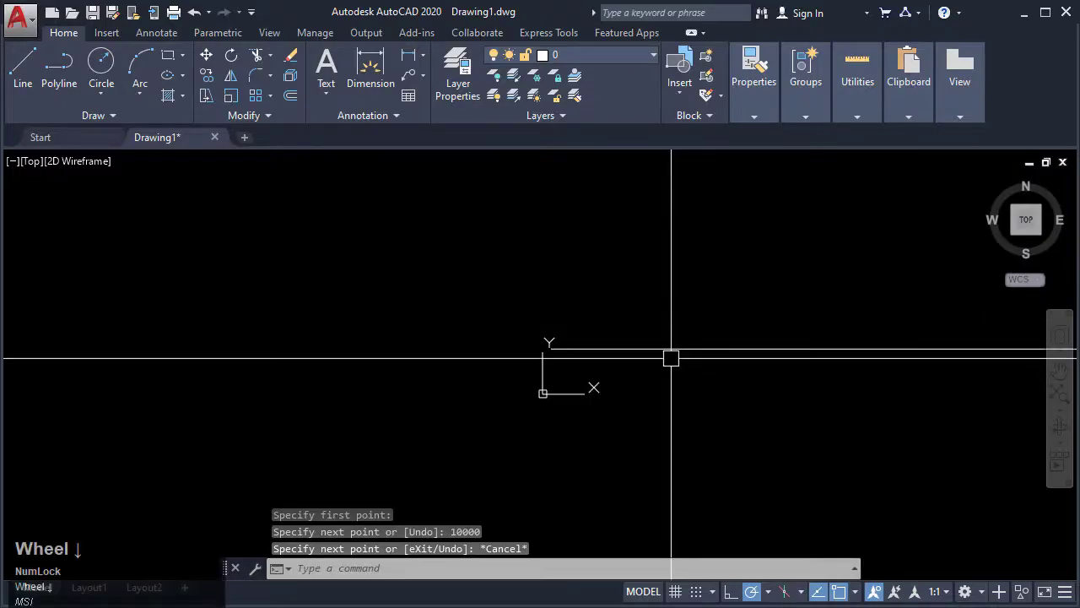
{"action": "scroll", "coordinate": [762, 374], "scroll_direction": "down", "scroll_amount": 1}
{"action": "middle_click_drag", "start_coordinate": [762, 374], "coordinate": [414, 413]}
{"action": "middle_click_drag", "start_coordinate": [809, 414], "coordinate": [639, 427]}
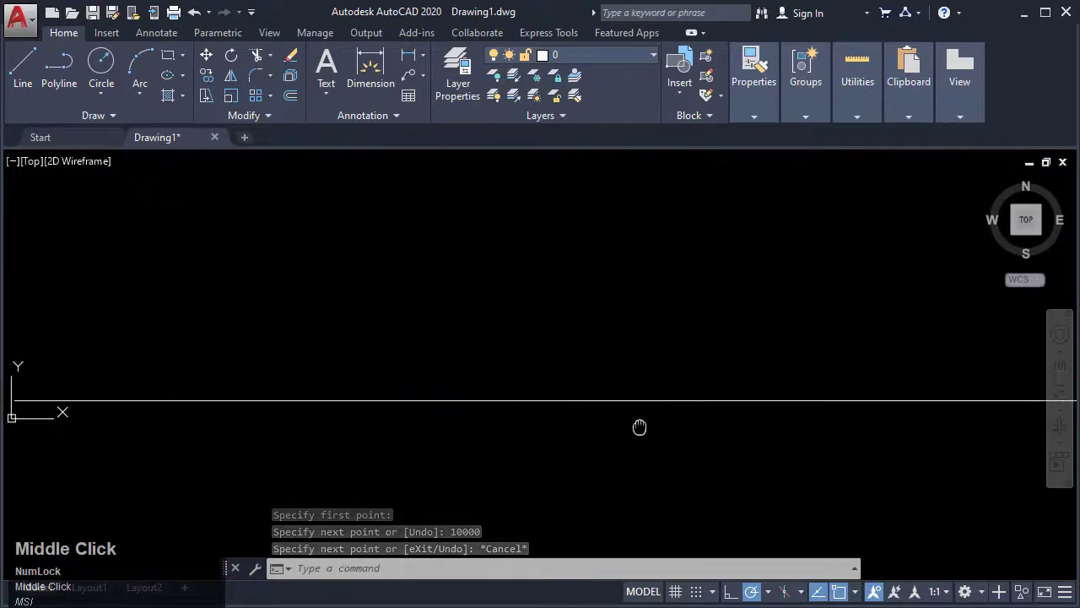
{"action": "scroll", "coordinate": [625, 420], "scroll_direction": "down", "scroll_amount": 3}
{"action": "scroll", "coordinate": [904, 422], "scroll_direction": "down", "scroll_amount": 2}
{"action": "middle_click_drag", "start_coordinate": [904, 422], "coordinate": [298, 349]}
{"action": "scroll", "coordinate": [298, 349], "scroll_direction": "down", "scroll_amount": 3}
{"action": "scroll", "coordinate": [413, 368], "scroll_direction": "down", "scroll_amount": 7}
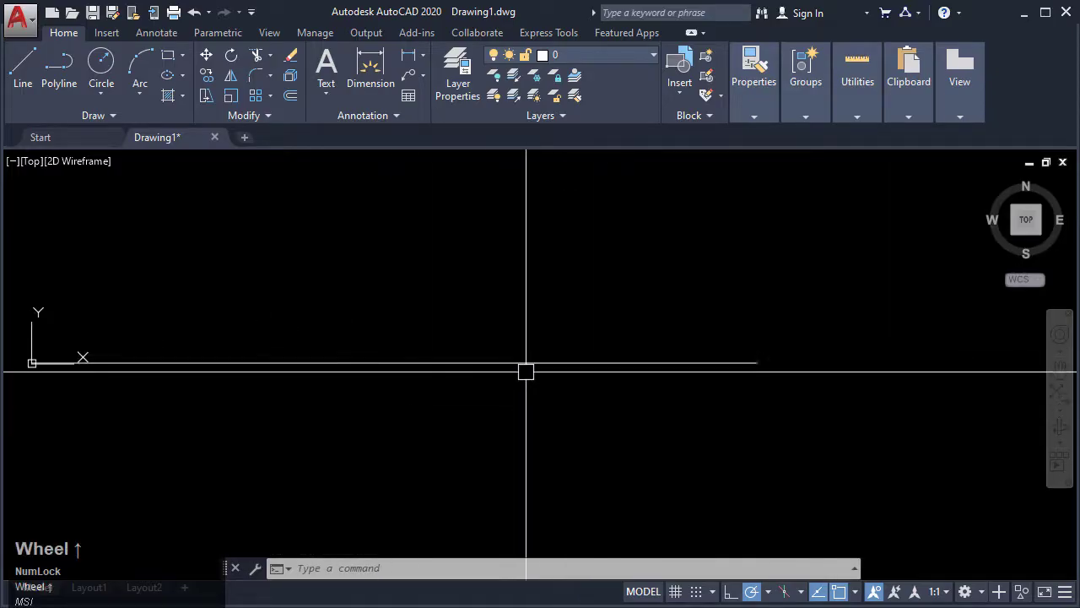
{"action": "middle_click_drag", "start_coordinate": [325, 379], "coordinate": [358, 379]}
{"action": "mouse_move", "coordinate": [423, 371]}
{"action": "middle_mouse_down"}
{"action": "mouse_move", "coordinate": [385, 374]}
{"action": "mouse_move", "coordinate": [442, 400]}
{"action": "middle_mouse_up"}
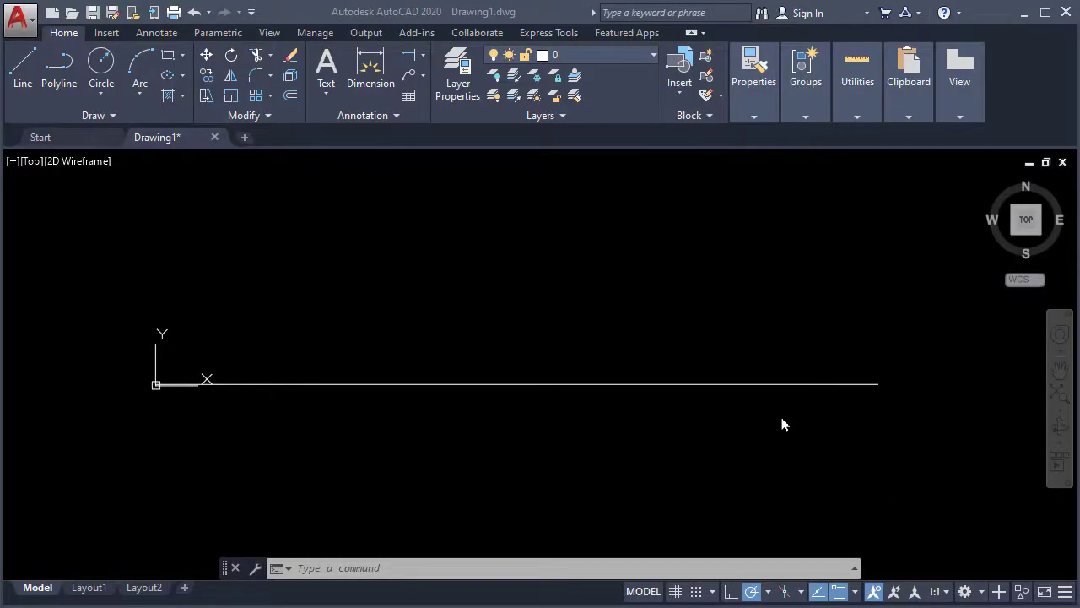
Draw a shorter horizontal line above the long one with Ortho mode on, trying Polar Tracking before returning to Ortho.
{"action": "left_click", "coordinate": [731, 597]}
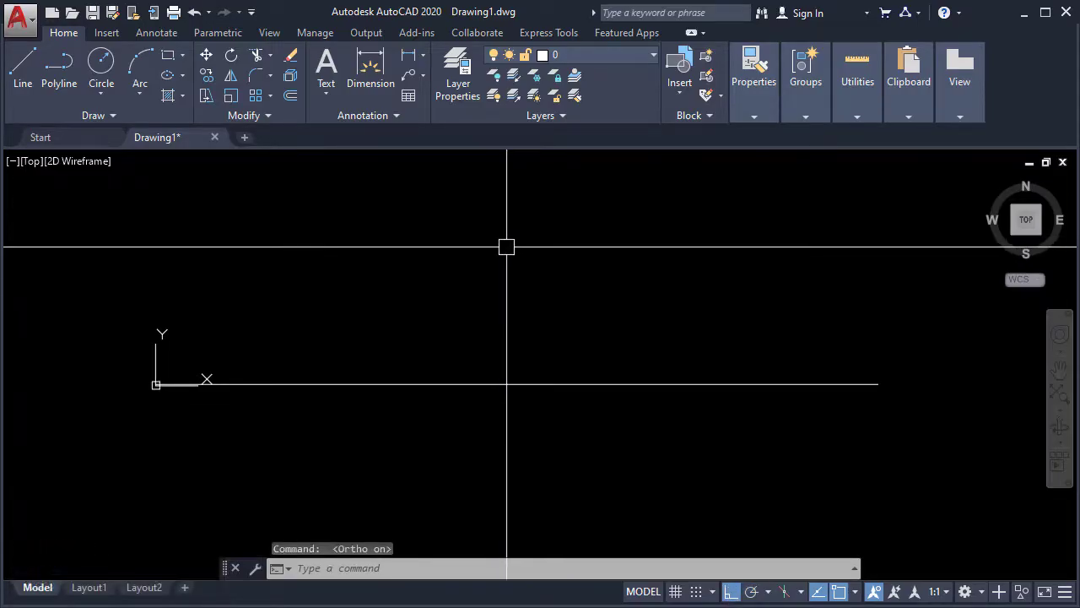
{"action": "key", "text": "Return"}
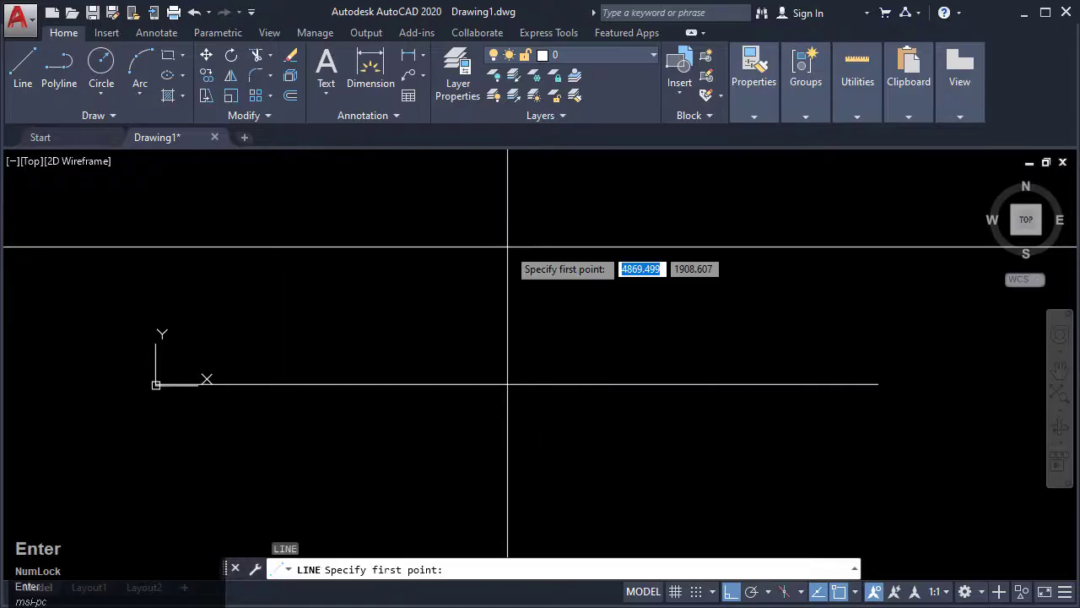
{"action": "left_click", "coordinate": [272, 262]}
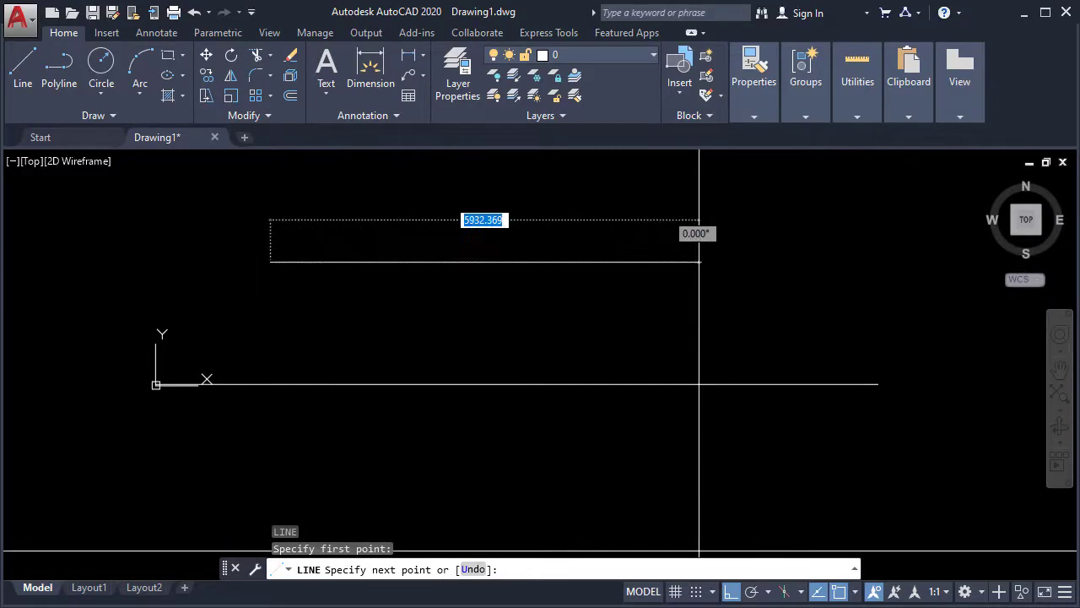
{"action": "left_click", "coordinate": [751, 591]}
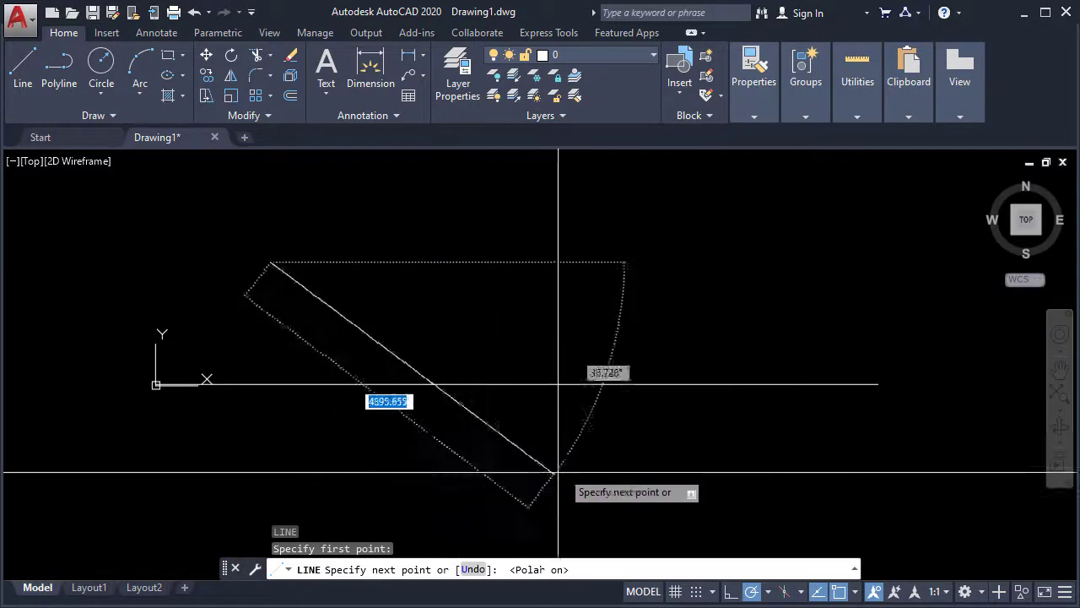
{"action": "left_click", "coordinate": [731, 593]}
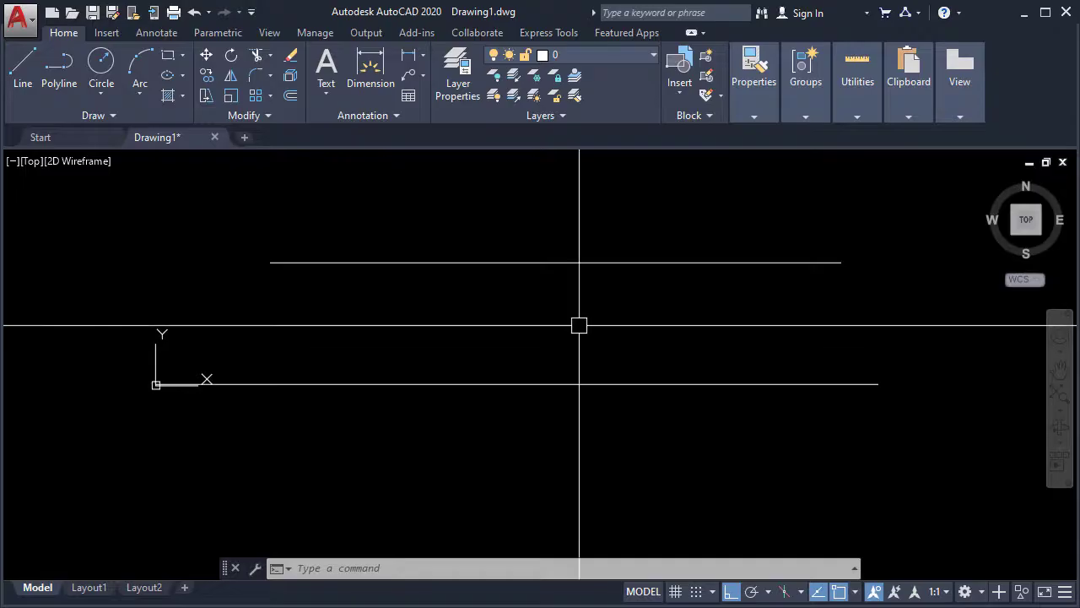
Draw a circle with a radius of 2500, centred between the two horizontal lines.
{"action": "type", "text": "c"}
{"action": "key", "text": "Return"}
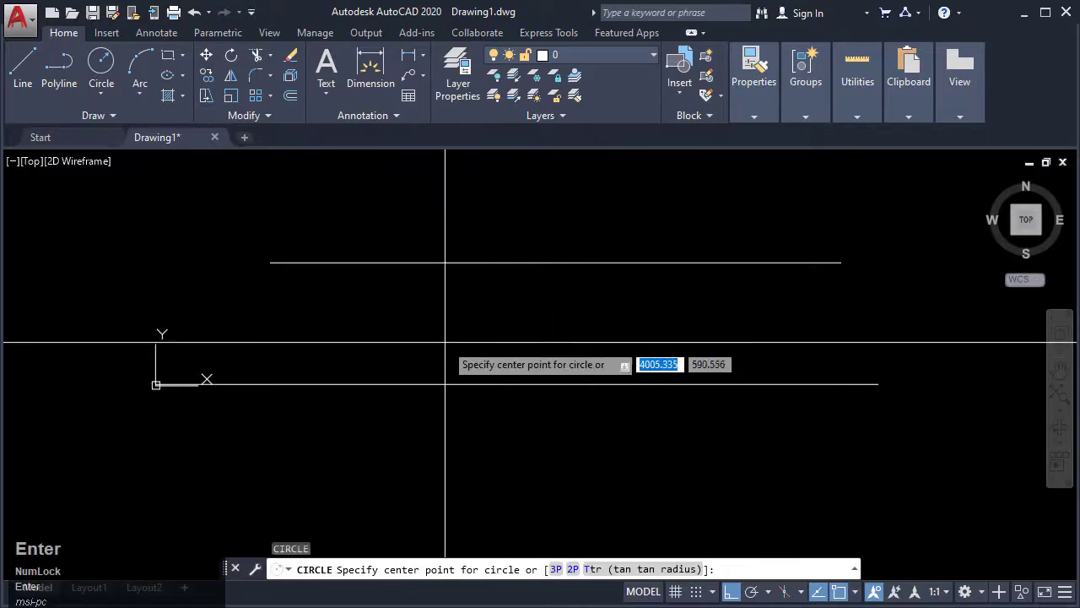
{"action": "left_click", "coordinate": [445, 341]}
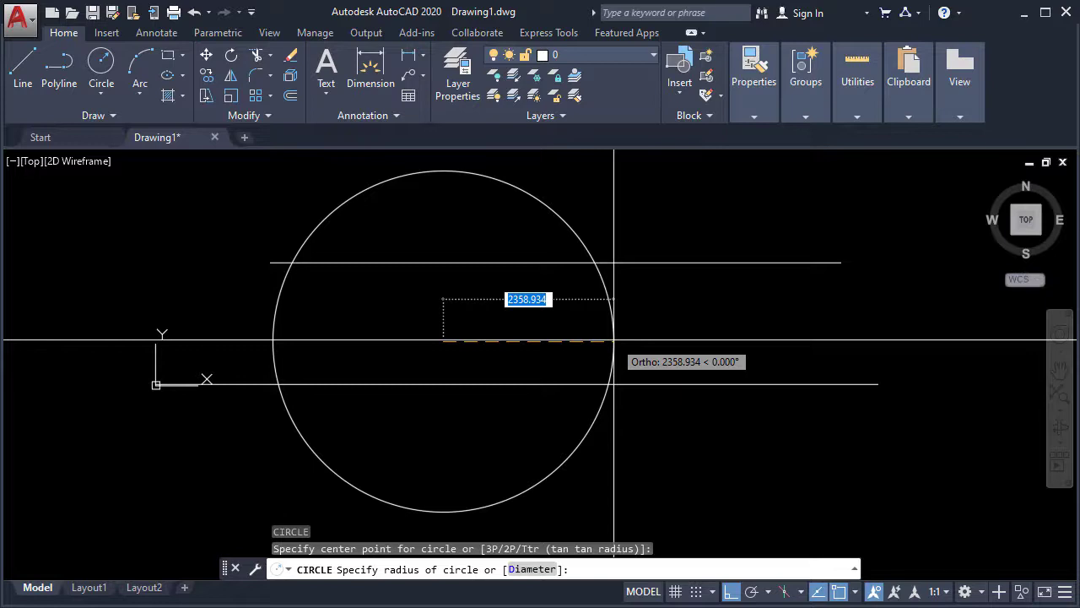
{"action": "type", "text": "2500"}
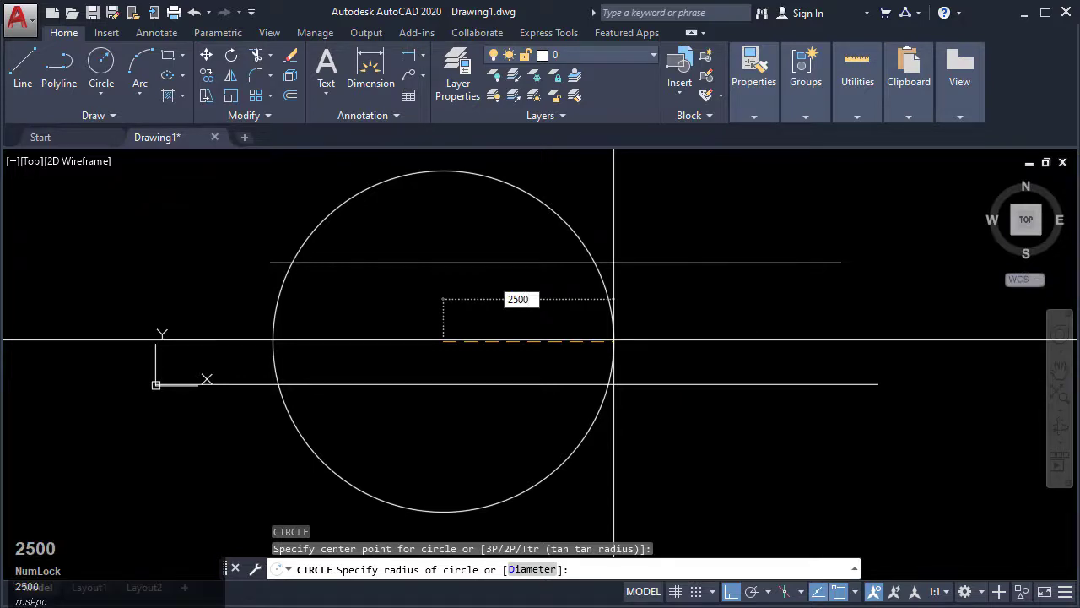
{"action": "key", "text": "Return"}
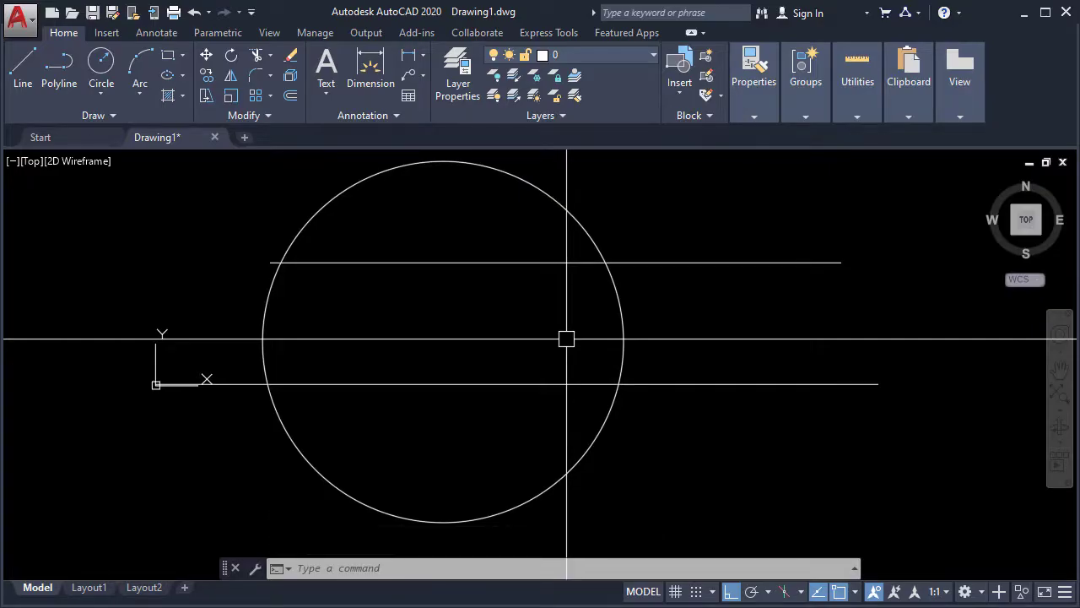
Draw a three-point arc that bulges upward across the right part of the long horizontal line.
{"action": "type", "text": "a"}
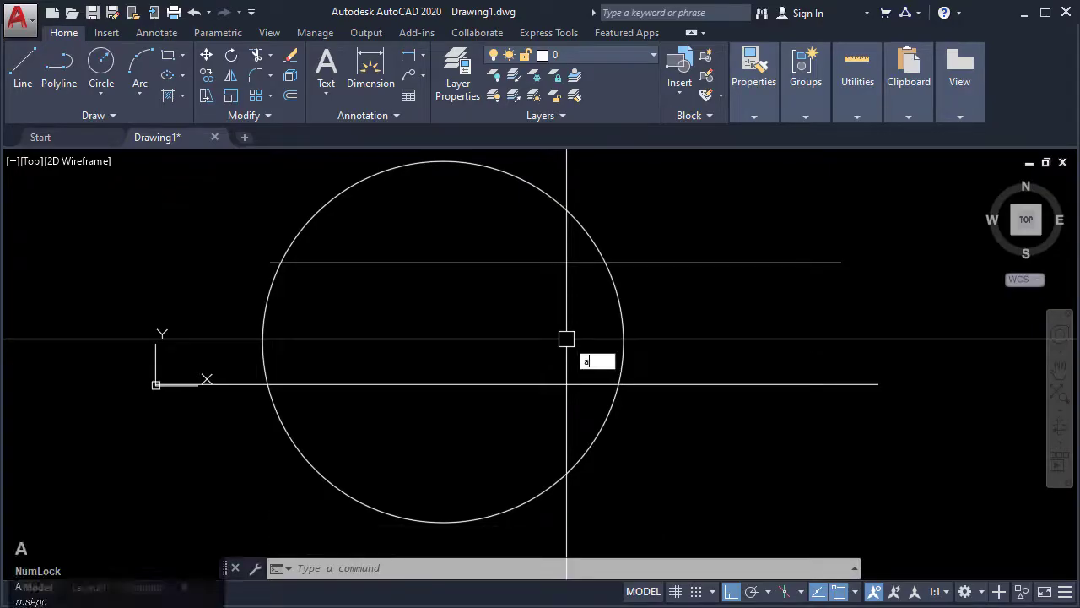
{"action": "key", "text": "Return"}
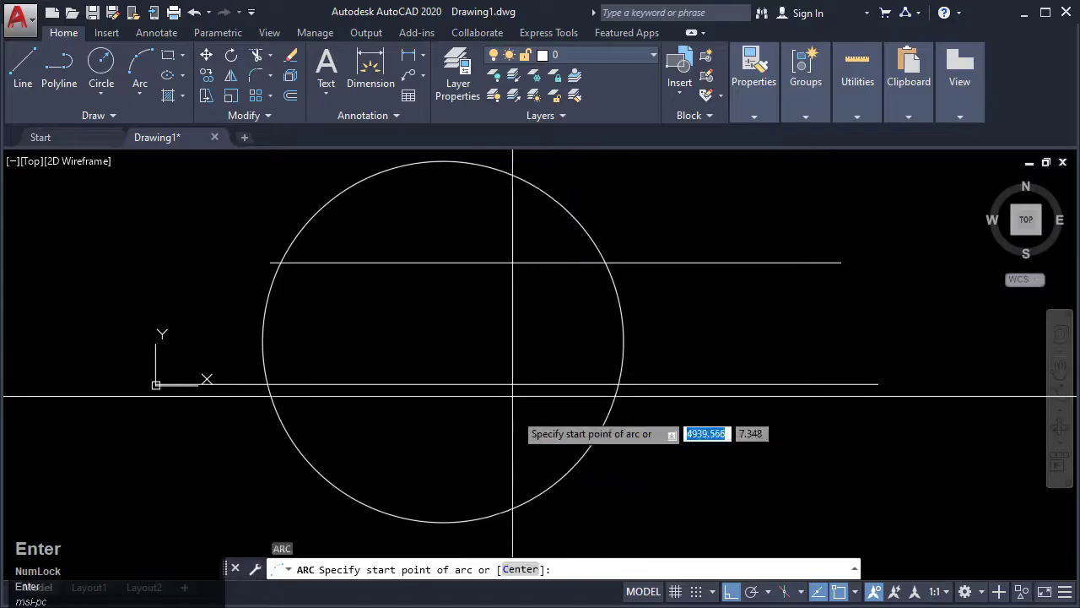
{"action": "left_click", "coordinate": [640, 463]}
{"action": "left_click", "coordinate": [878, 471]}
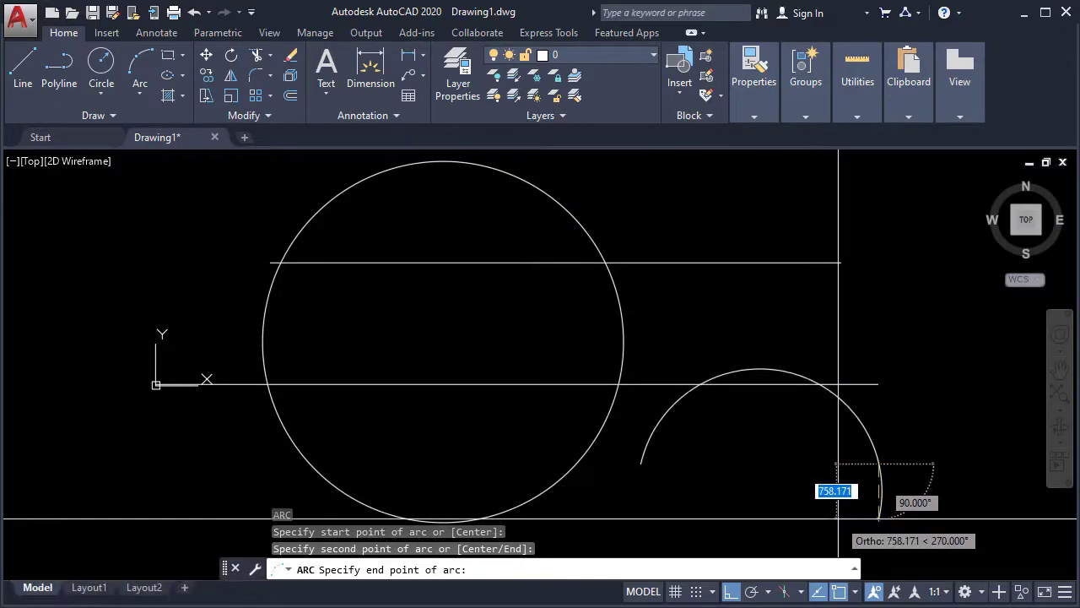
{"action": "left_click", "coordinate": [858, 511]}
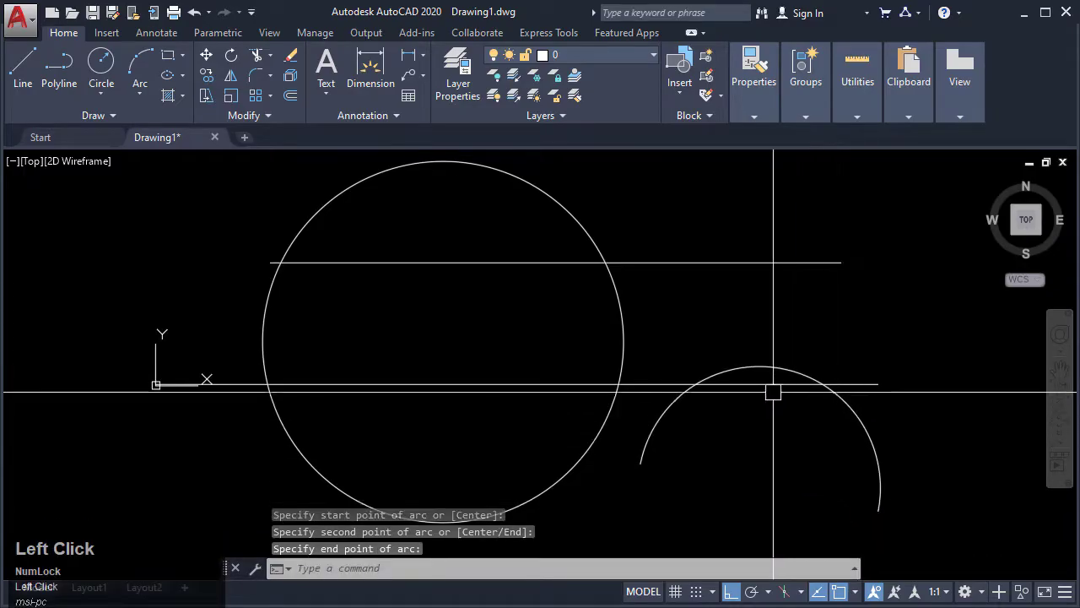
Draw a five-point stepped spline from below the long line's left end, through the circle, to above the shorter line near its right end.
{"action": "left_click", "coordinate": [113, 117]}
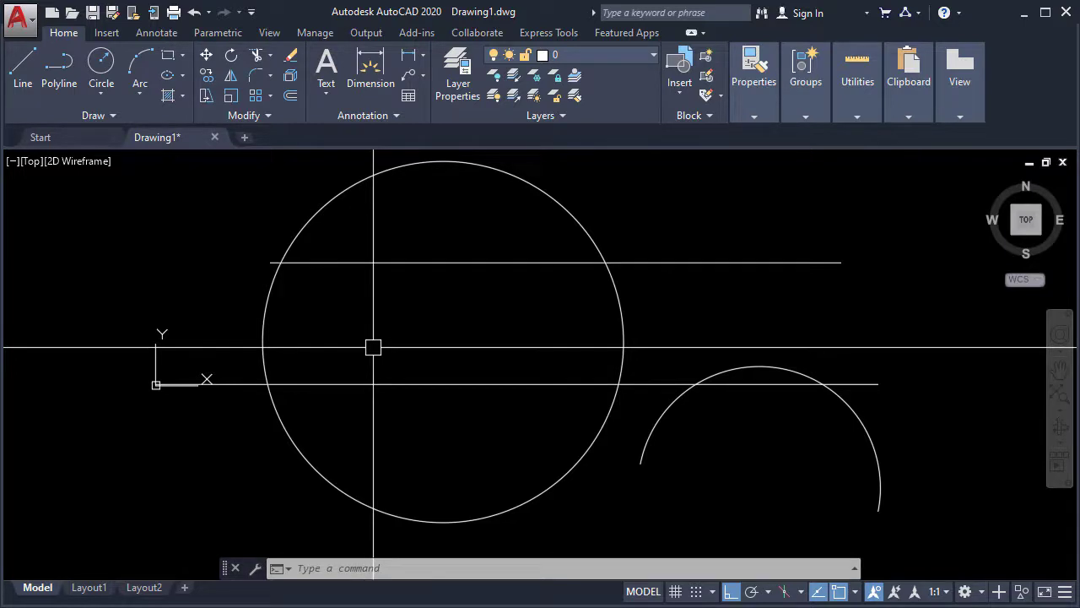
{"action": "type", "text": "SPL"}
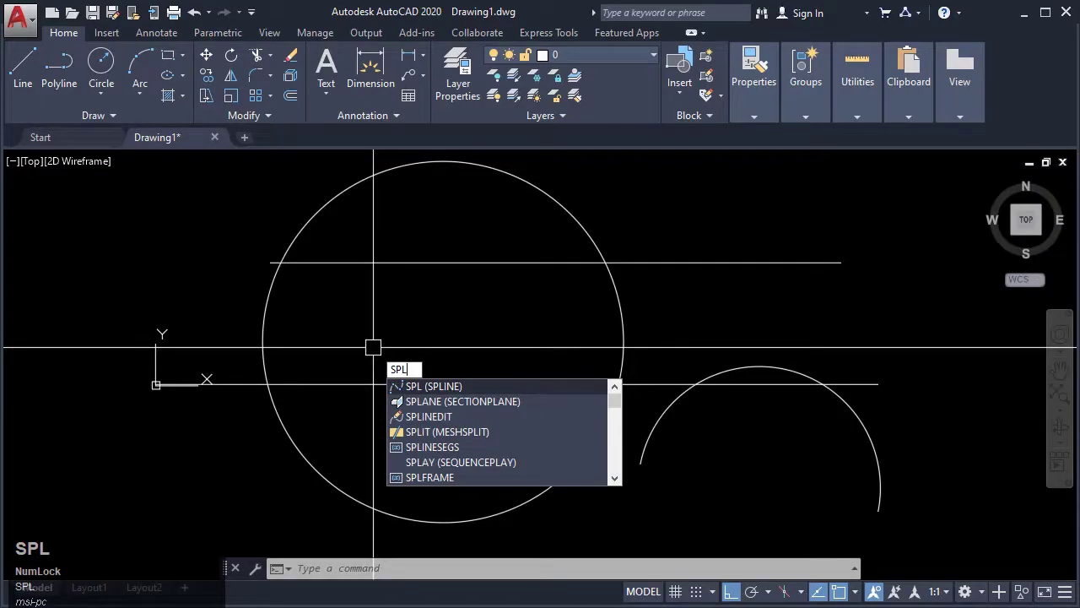
{"action": "key", "text": "Return"}
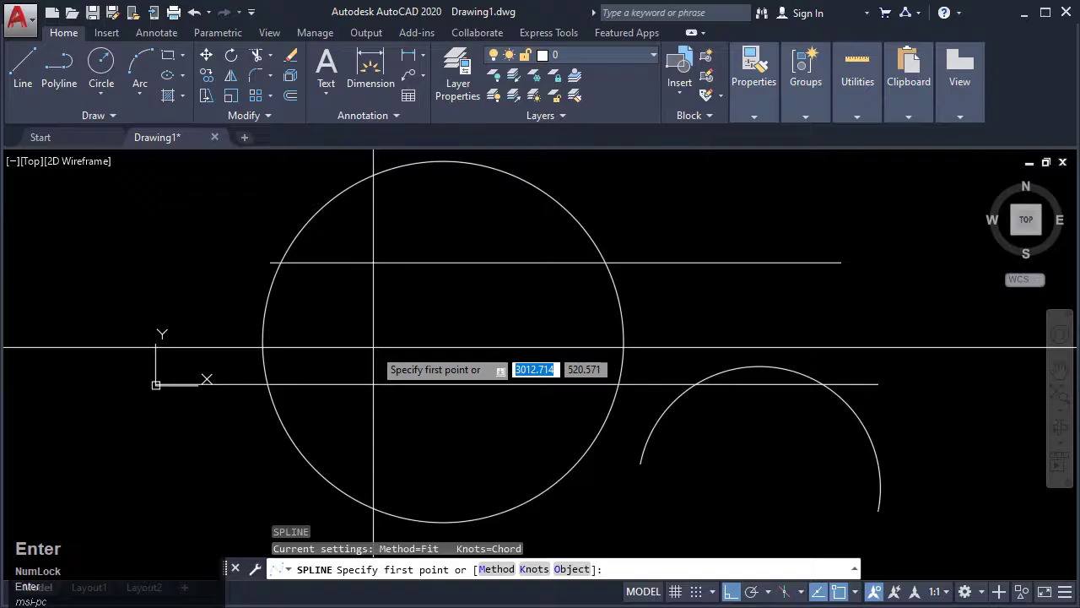
{"action": "left_click", "coordinate": [202, 461]}
{"action": "left_click", "coordinate": [356, 405]}
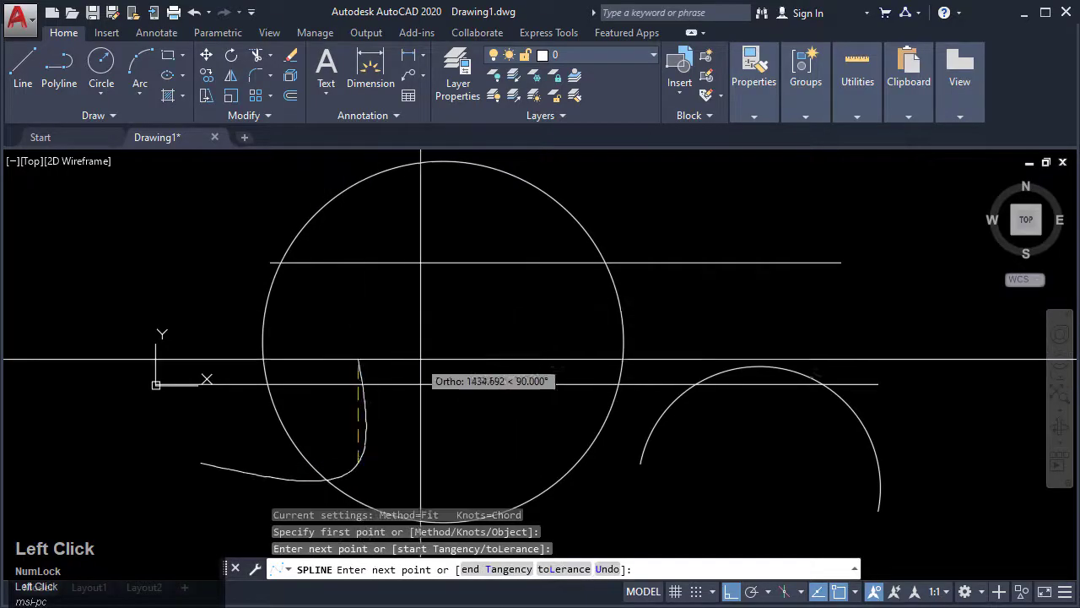
{"action": "left_click", "coordinate": [361, 306]}
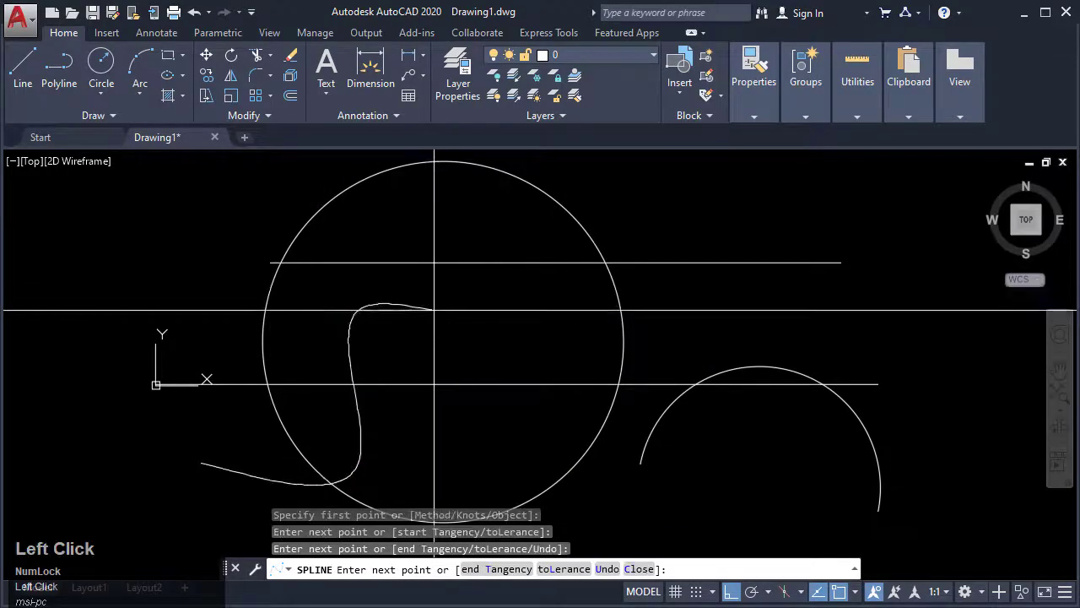
{"action": "left_click", "coordinate": [711, 308]}
{"action": "left_click", "coordinate": [712, 307]}
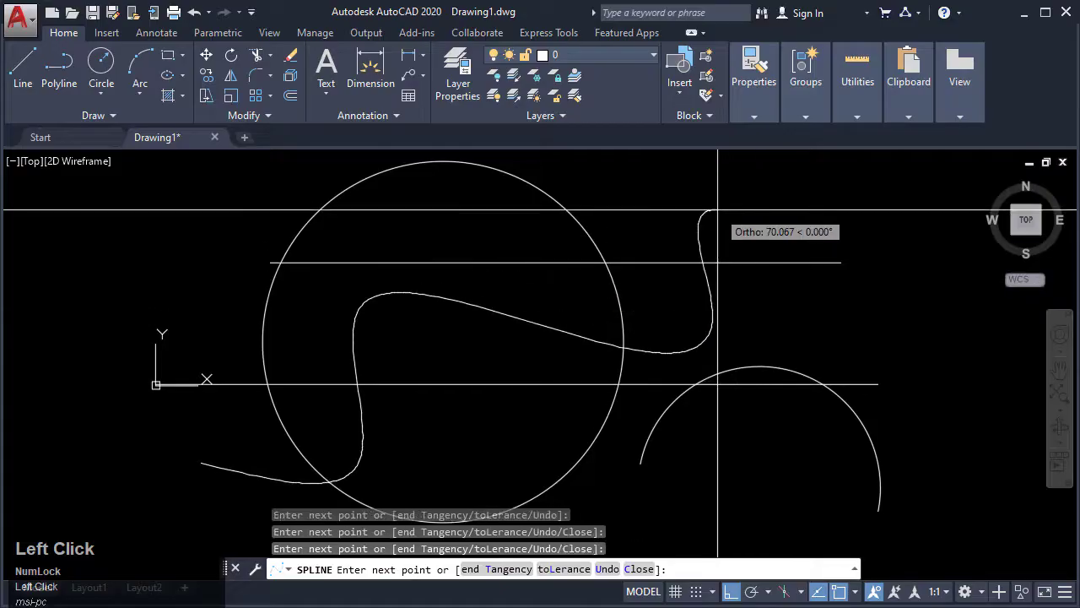
{"action": "key", "text": "Return"}
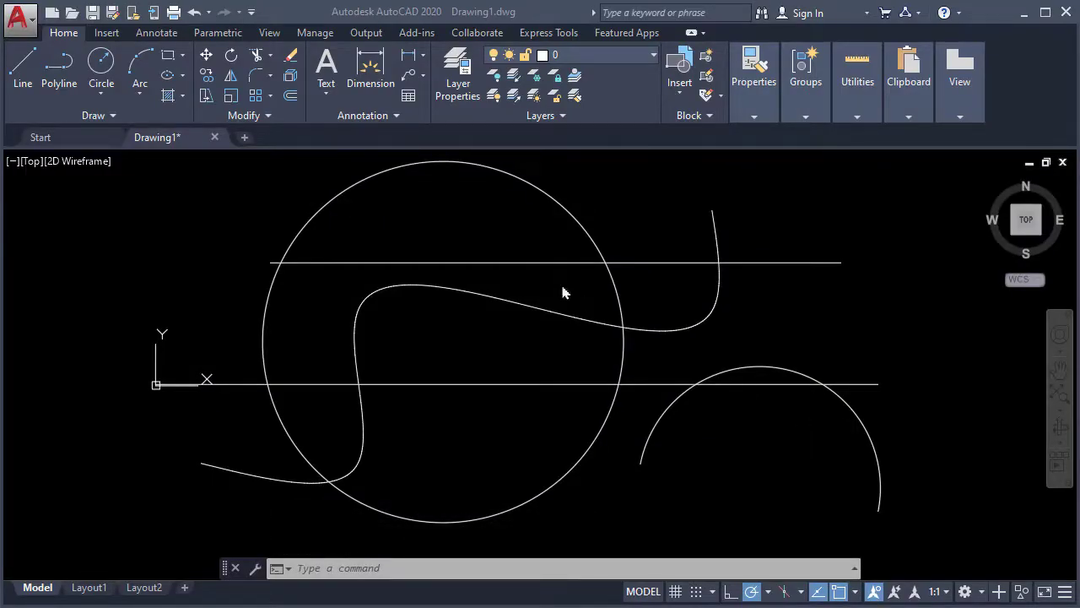
Move the spline, the shorter line and the circle 2000 units straight down, using the shorter line's right endpoint as base point.
{"action": "left_click", "coordinate": [714, 291]}
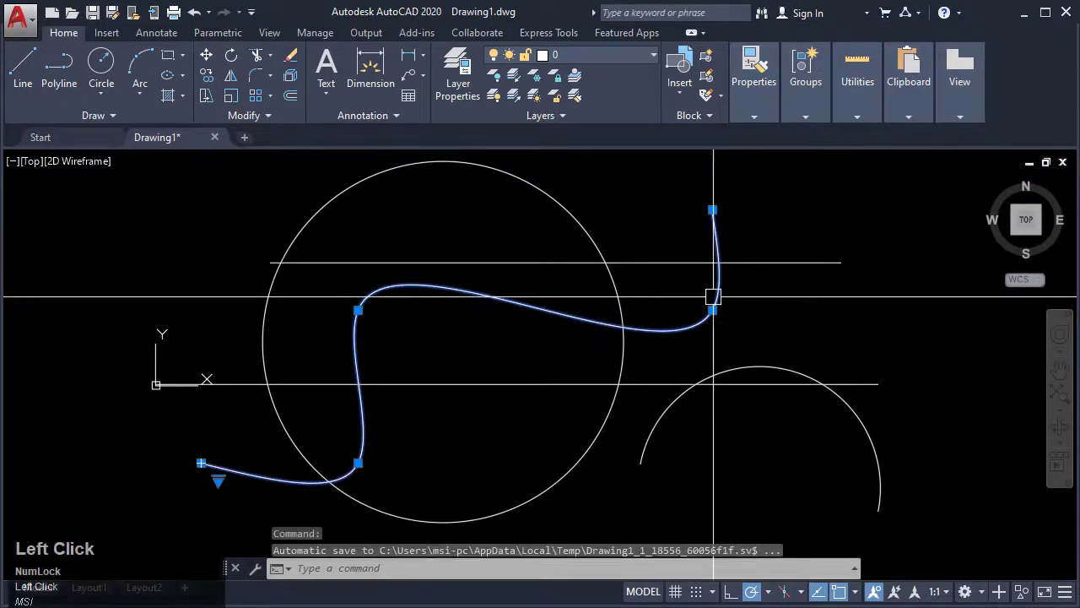
{"action": "left_click", "coordinate": [757, 262]}
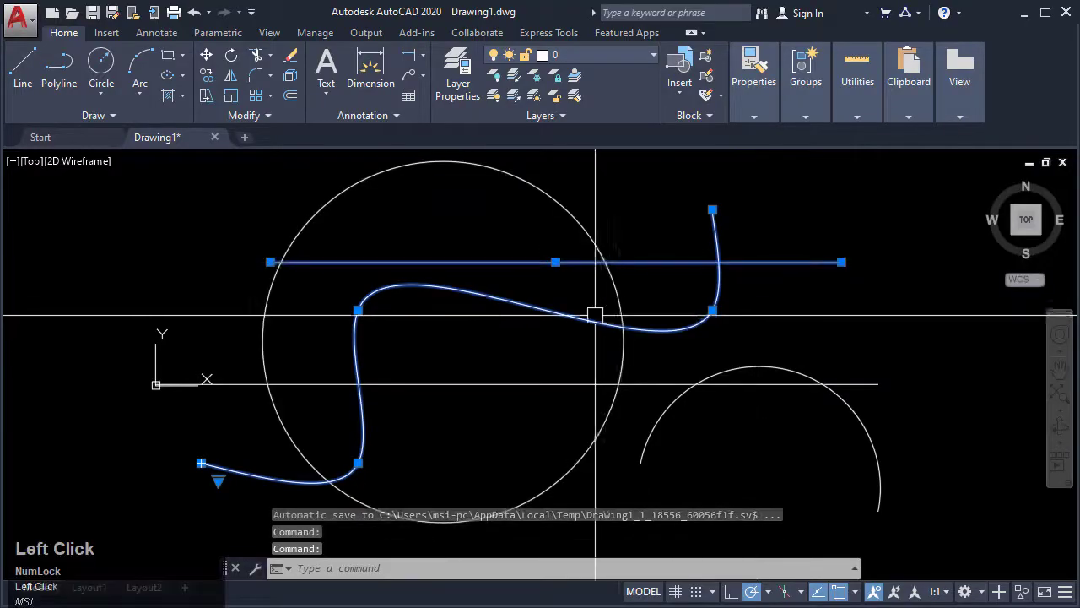
{"action": "left_click", "coordinate": [616, 287]}
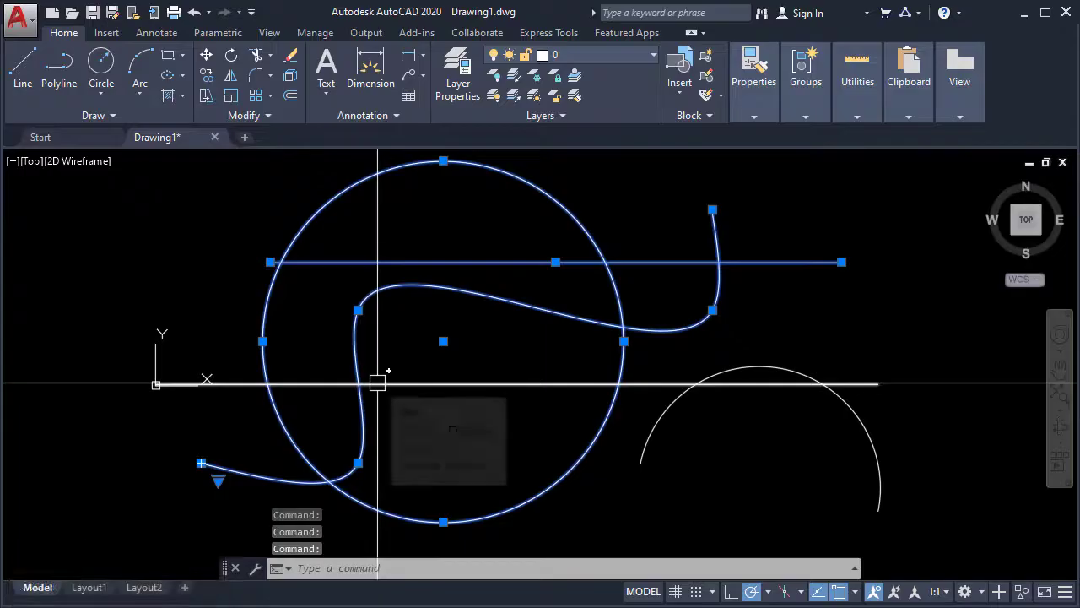
{"action": "type", "text": "M"}
{"action": "key", "text": "Return"}
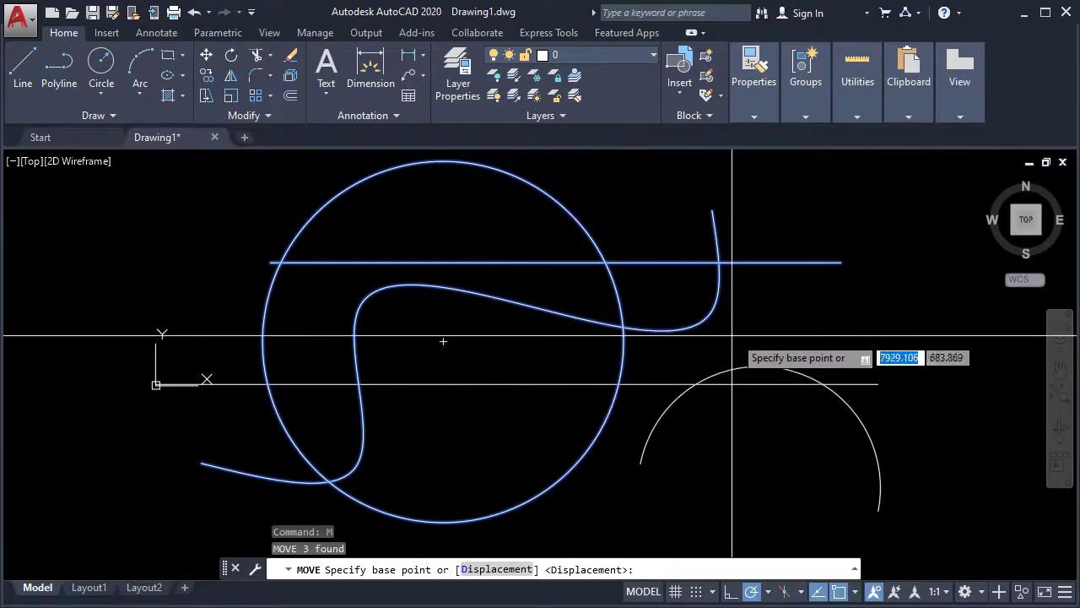
{"action": "left_click", "coordinate": [841, 263]}
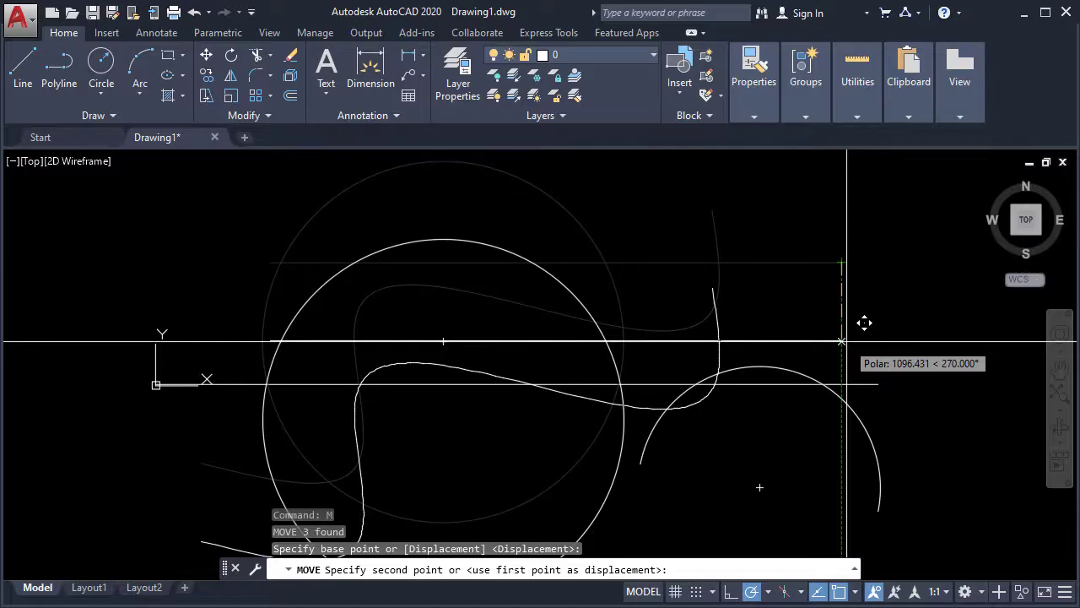
{"action": "type", "text": "2"}
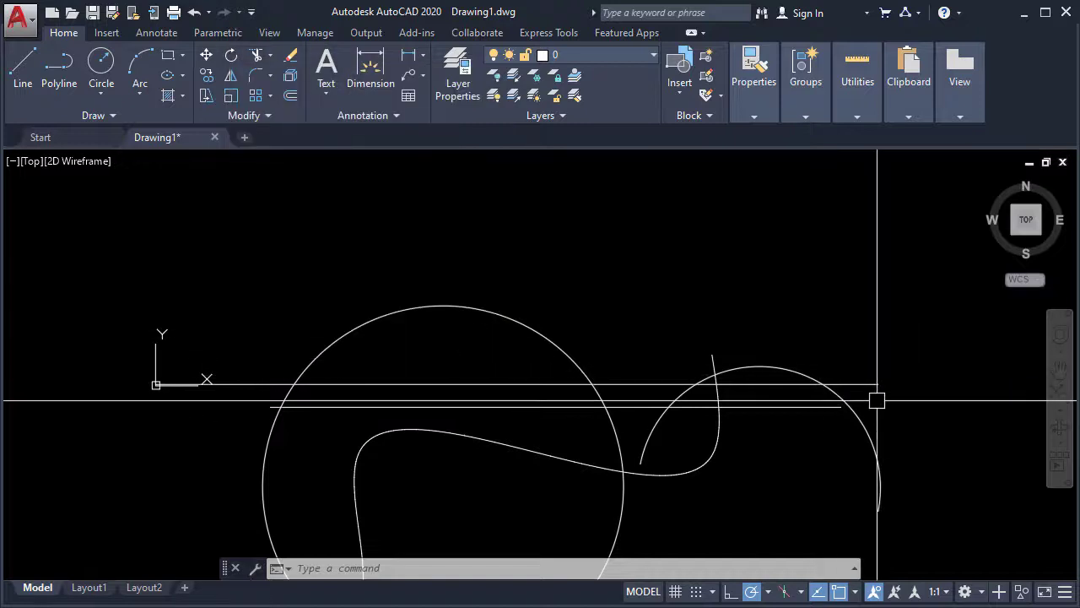
{"action": "key", "text": "Escape"}
{"action": "key", "text": "Escape"}
{"action": "key", "text": "Escape"}
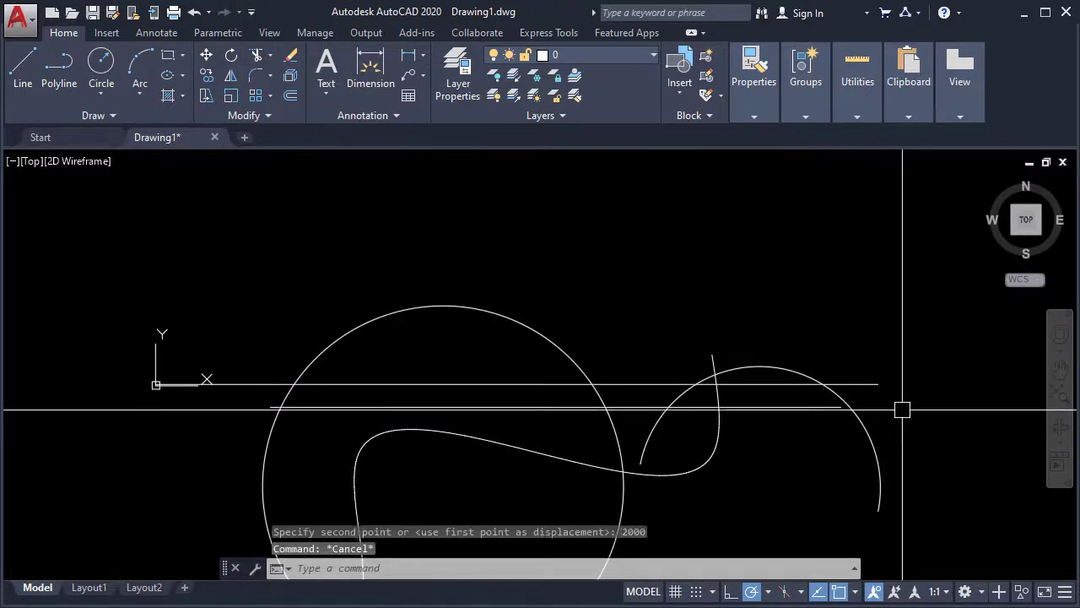
Select all the objects with a crossing window and rotate them 30 degrees about the long line's right endpoint.
{"action": "left_click", "coordinate": [959, 445]}
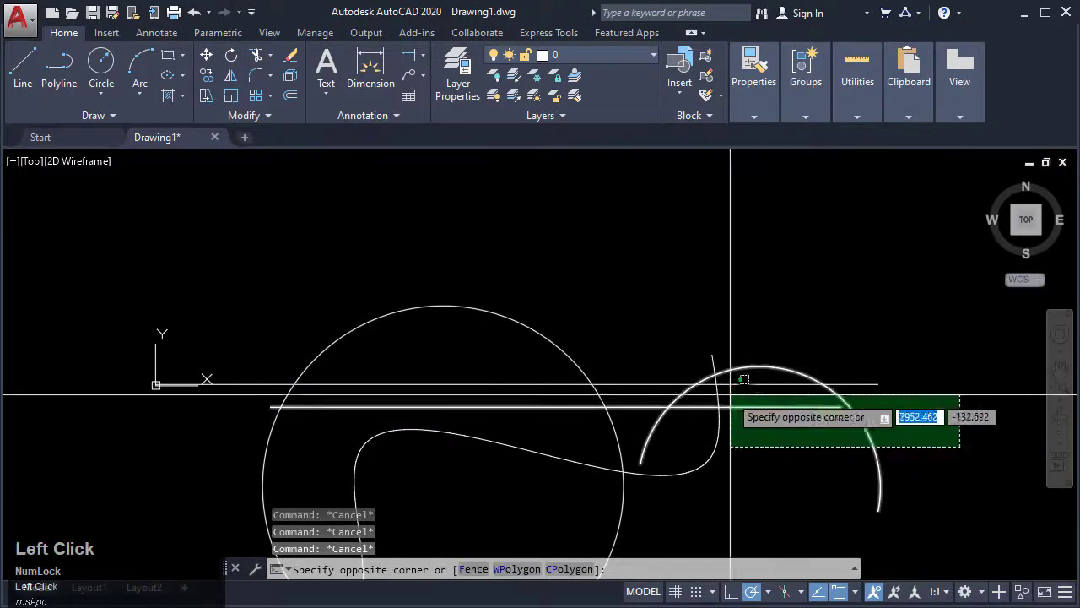
{"action": "left_click", "coordinate": [296, 278]}
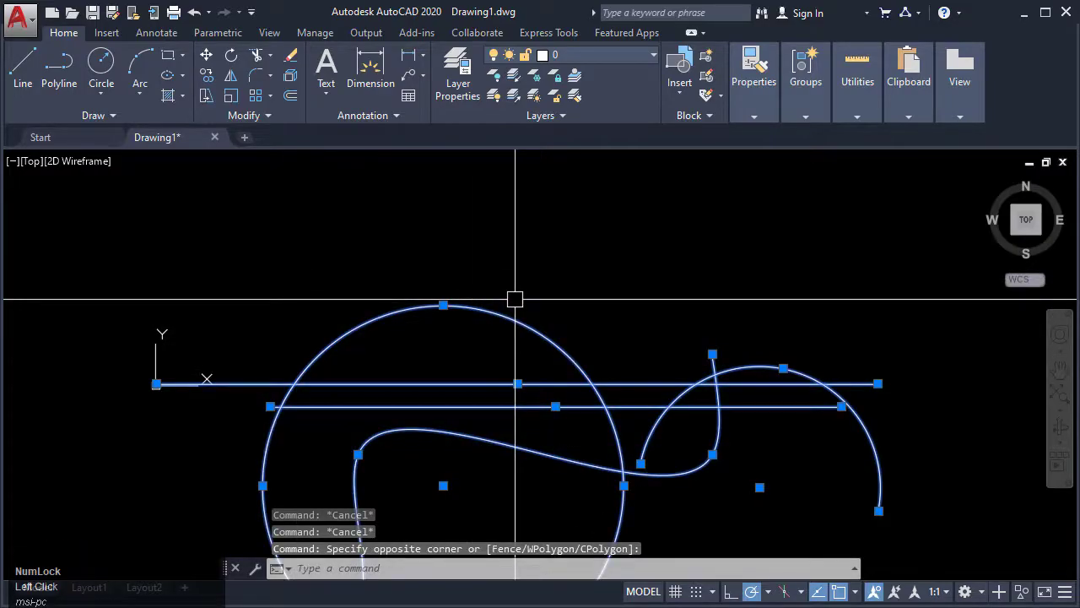
{"action": "type", "text": "RO"}
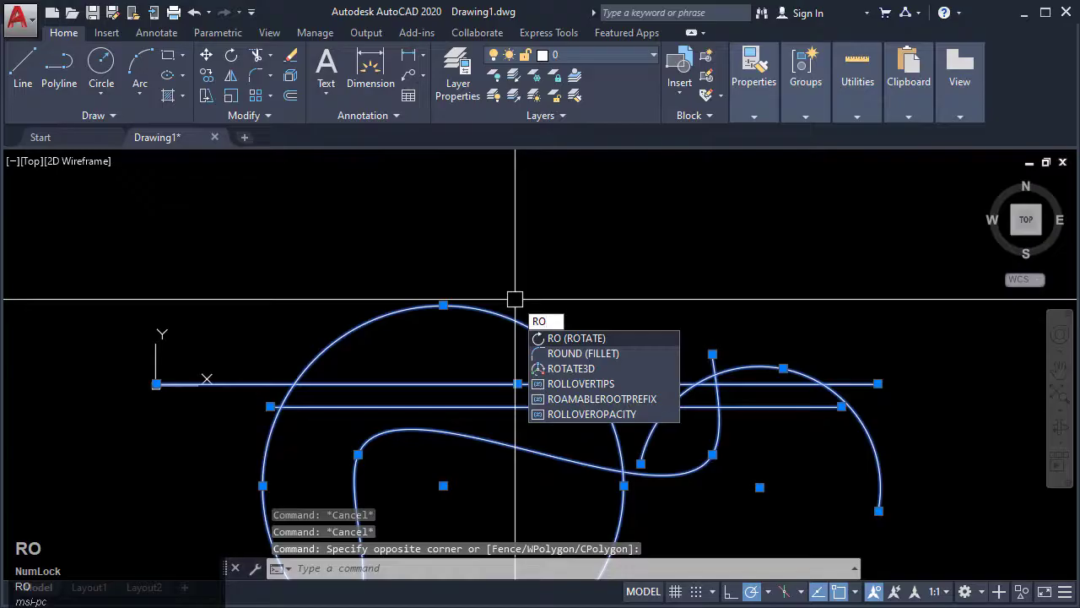
{"action": "key", "text": "Return"}
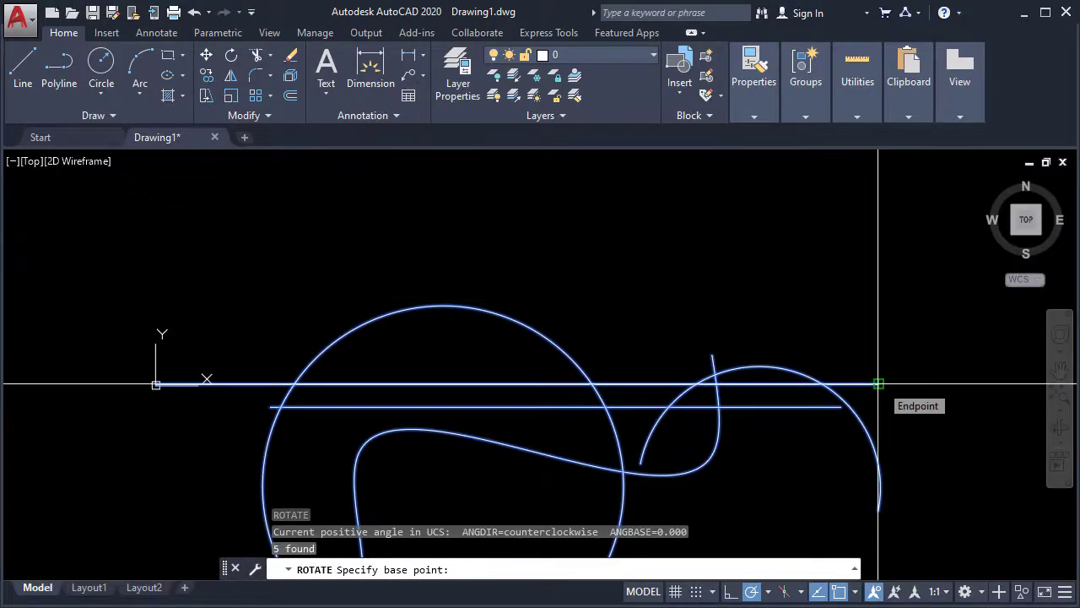
{"action": "left_click", "coordinate": [879, 384]}
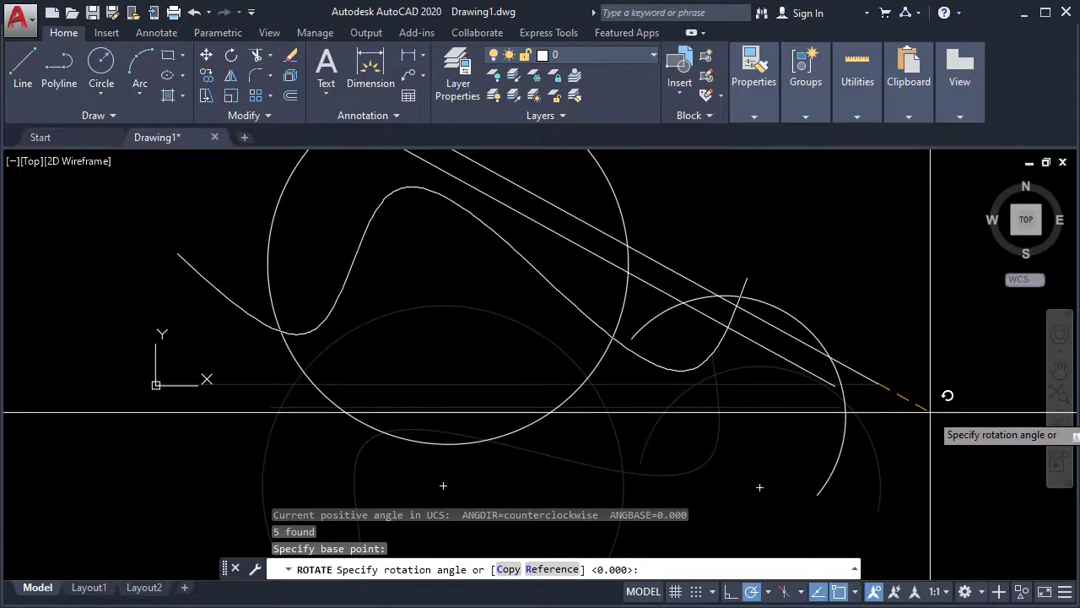
{"action": "type", "text": "3"}
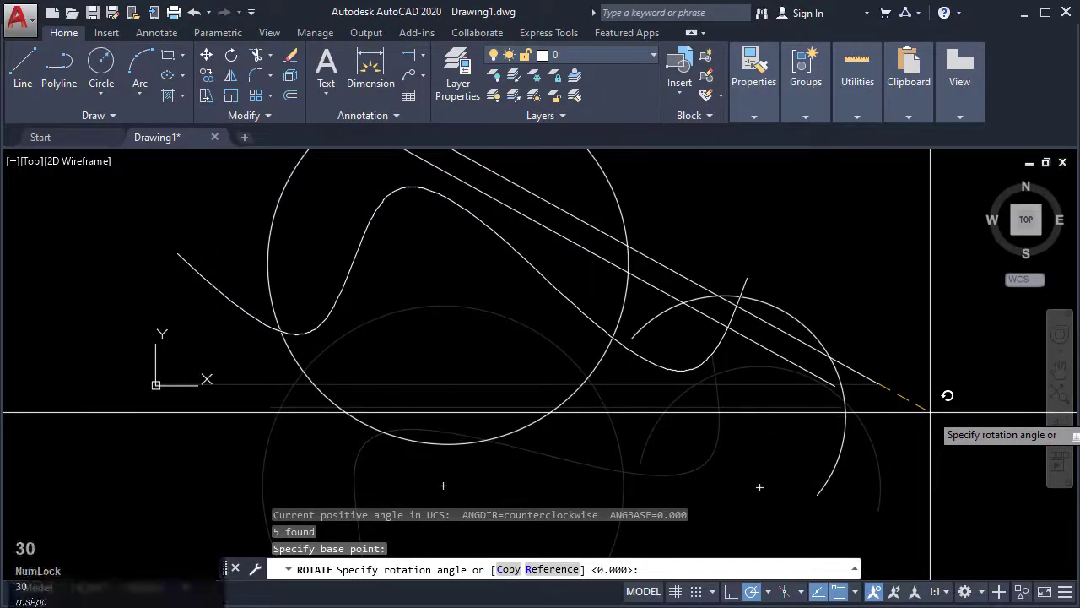
{"action": "type", "text": "0"}
{"action": "key", "text": "Return"}
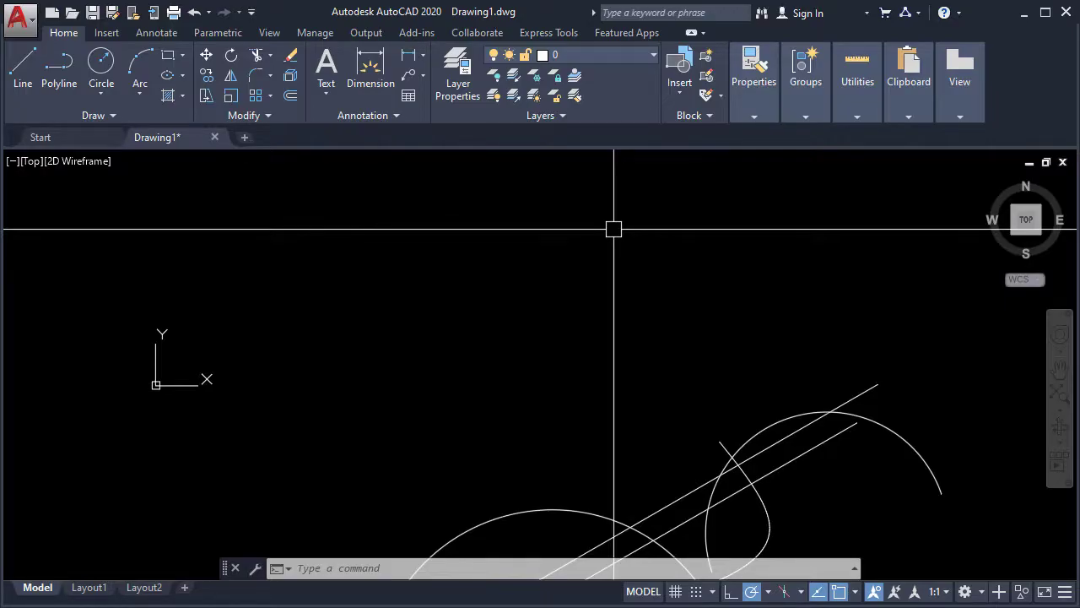
Undo the rotation, redo it, and undo it once more.
{"action": "key", "text": "ctrl+z"}
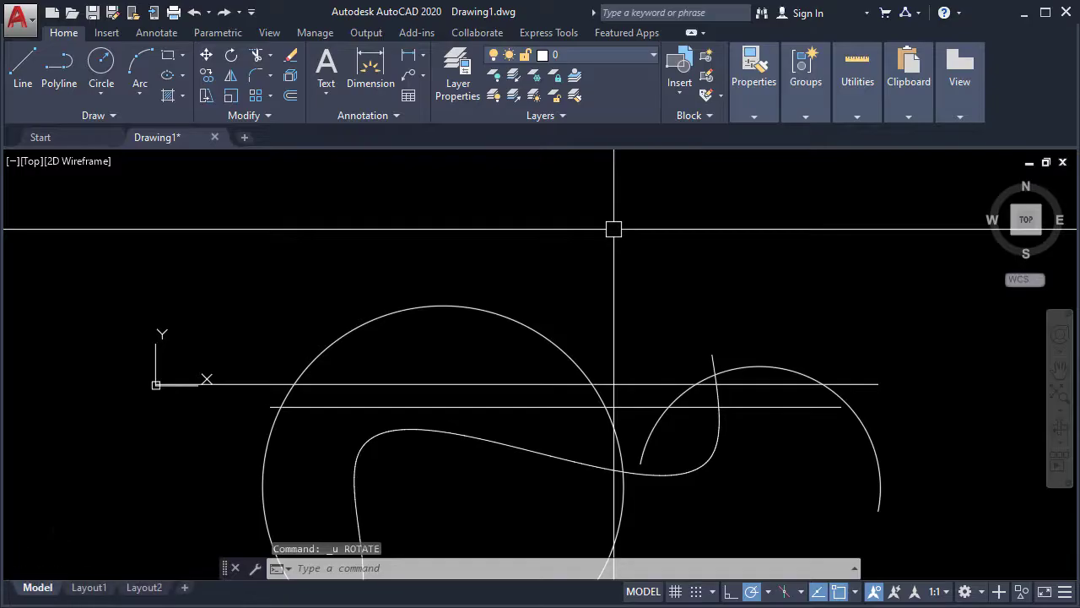
{"action": "key", "text": "ctrl+y"}
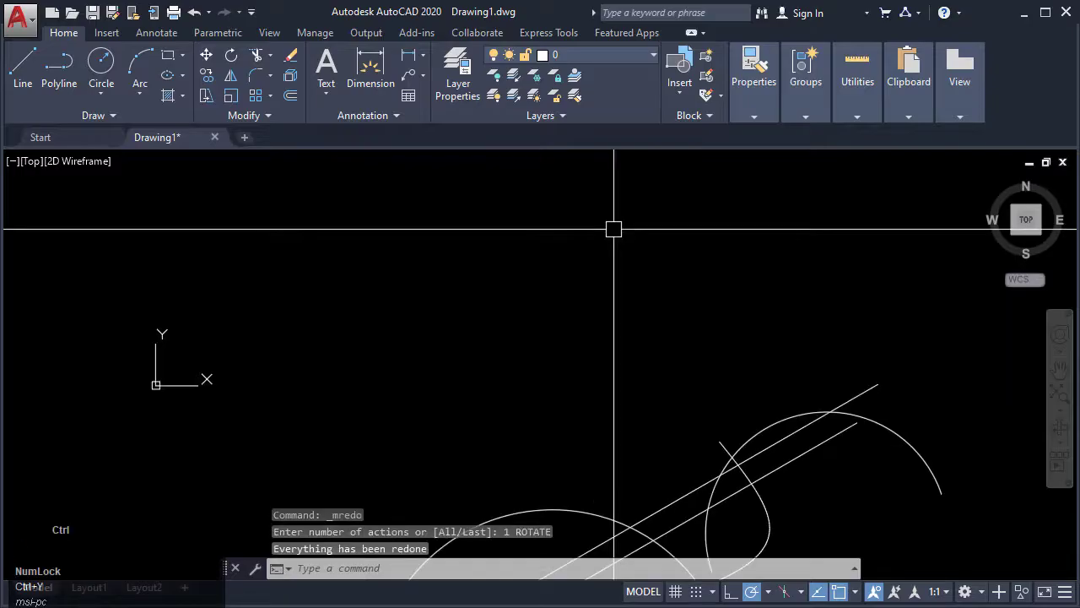
{"action": "key", "text": "ctrl+z"}
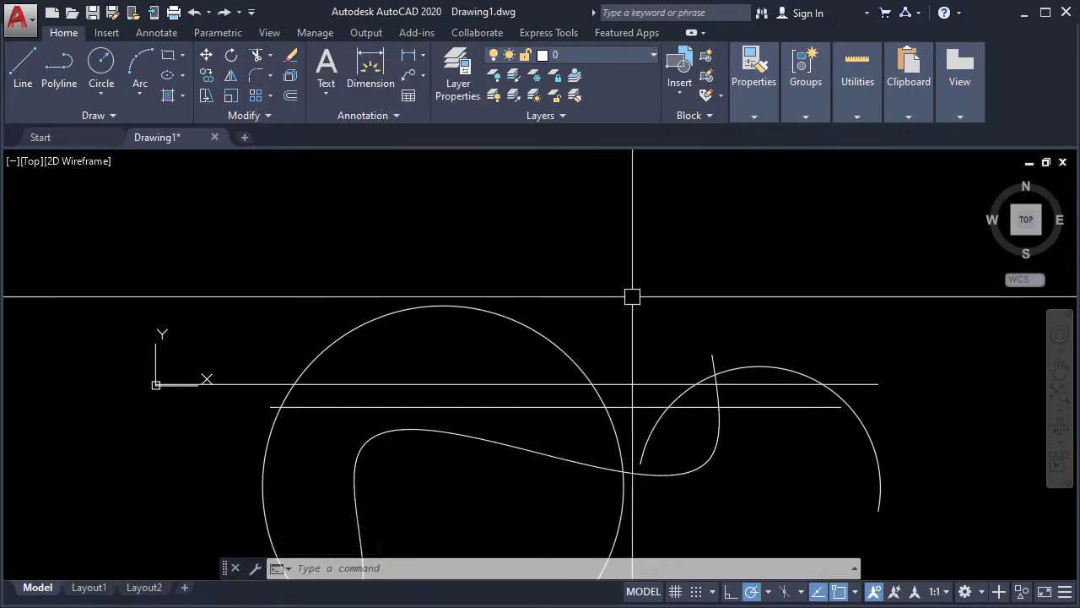
Trim the parts of the circle, spline and arc above the long horizontal line, using that line as the cutting edge.
{"action": "mouse_move", "coordinate": [608, 293]}
{"action": "middle_mouse_down"}
{"action": "mouse_move", "coordinate": [590, 201]}
{"action": "mouse_move", "coordinate": [571, 241]}
{"action": "mouse_move", "coordinate": [522, 270]}
{"action": "middle_mouse_up"}
{"action": "scroll", "coordinate": [584, 181], "scroll_direction": "down", "scroll_amount": 2}
{"action": "scroll", "coordinate": [583, 180], "scroll_direction": "up", "scroll_amount": 2}
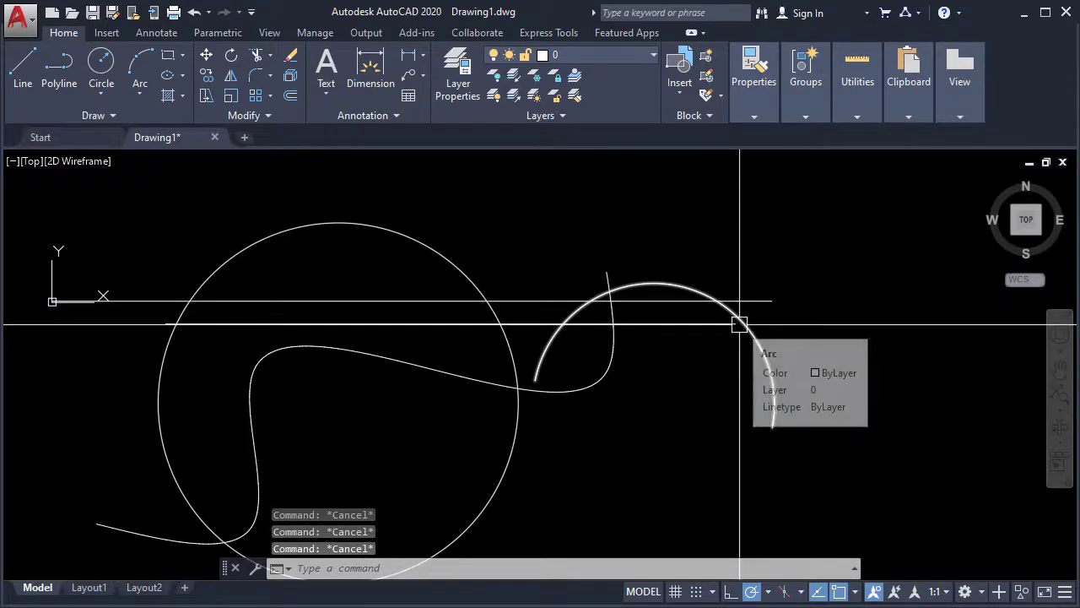
{"action": "type", "text": "TR"}
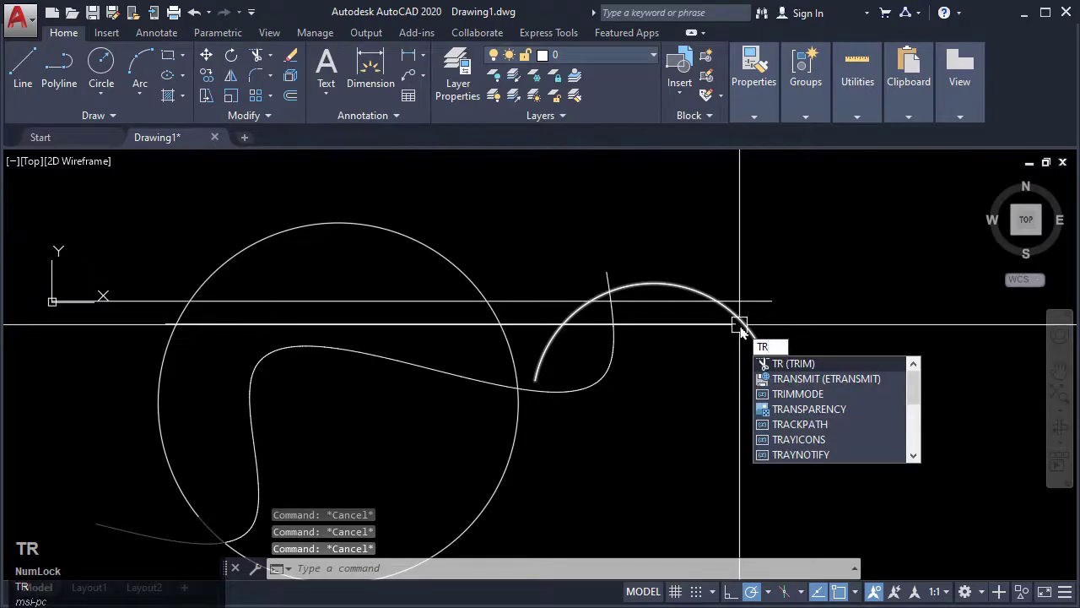
{"action": "key", "text": "Return"}
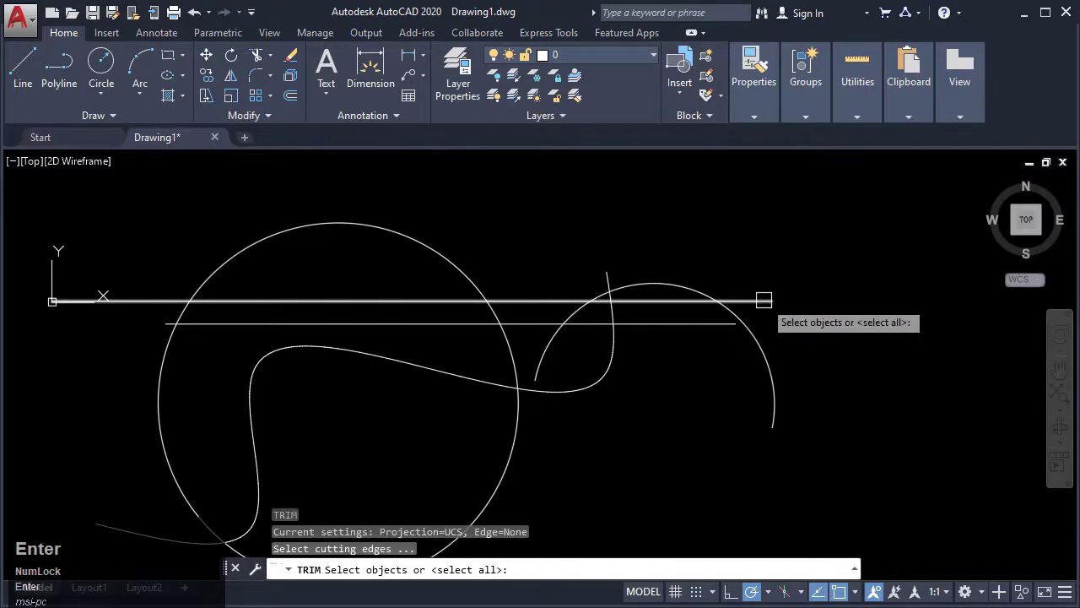
{"action": "left_click", "coordinate": [764, 299]}
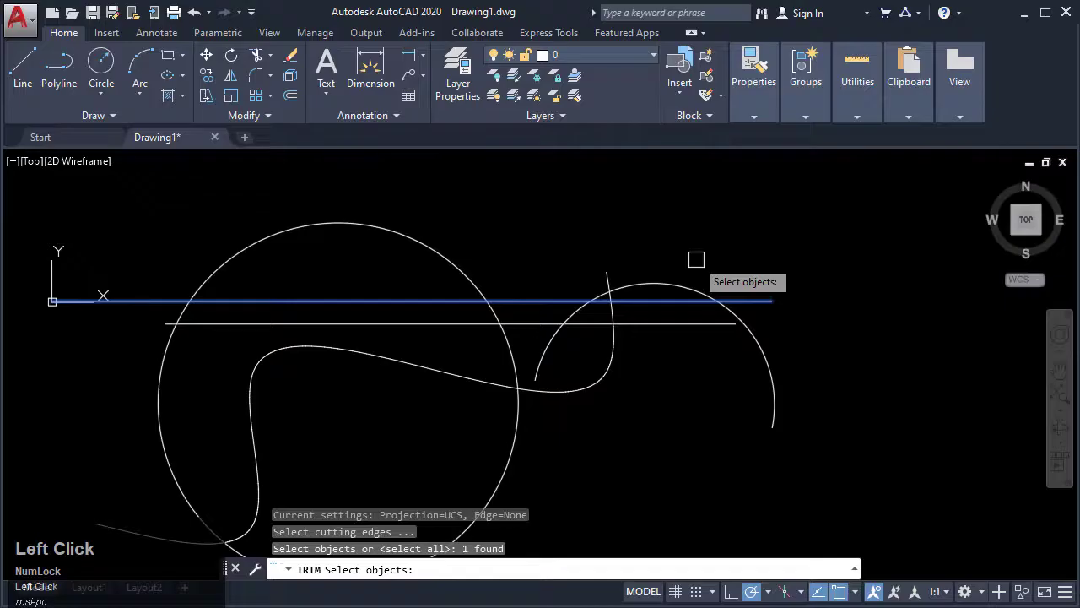
{"action": "key", "text": "Return"}
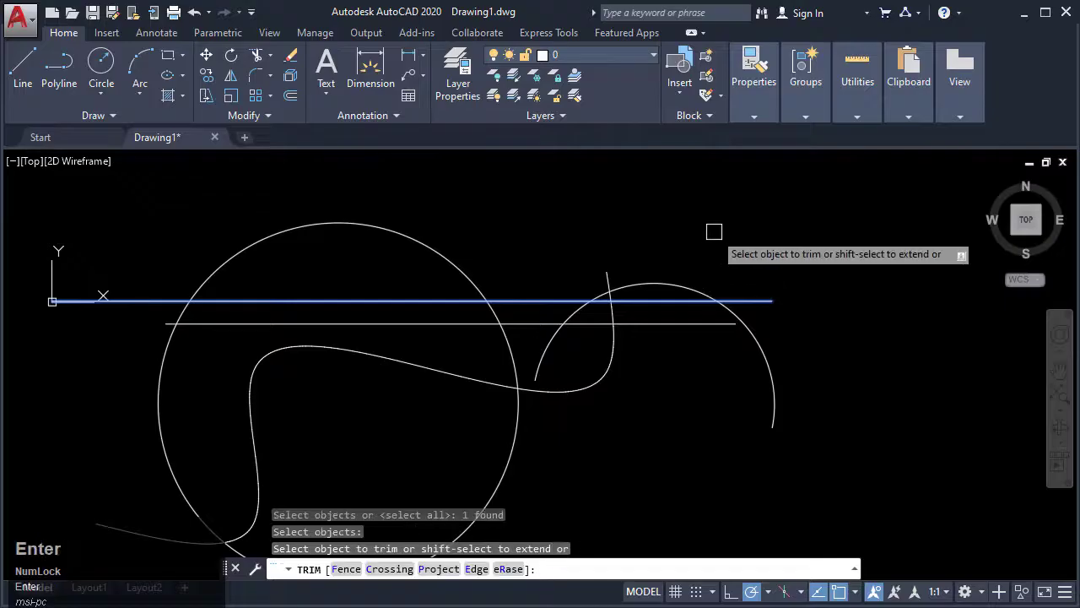
{"action": "left_click", "coordinate": [469, 278]}
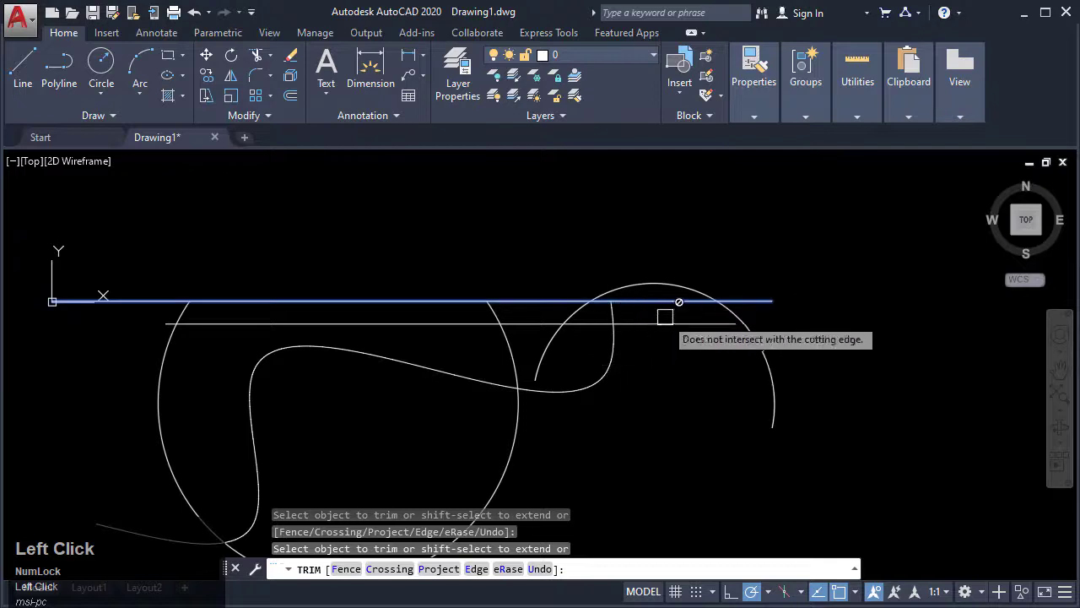
{"action": "left_click", "coordinate": [652, 289]}
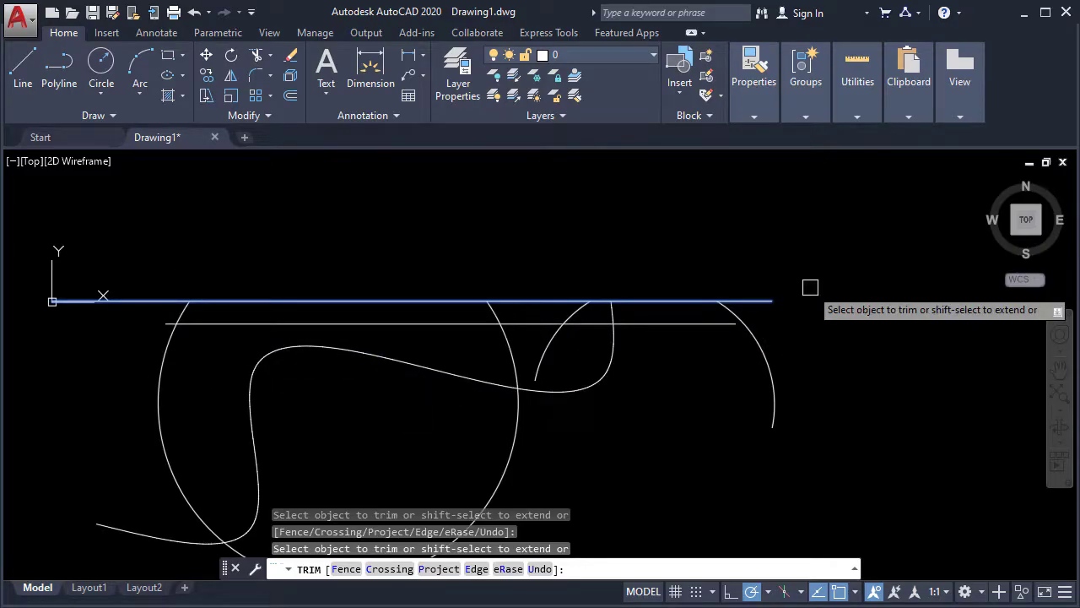
{"action": "key", "text": "Escape"}
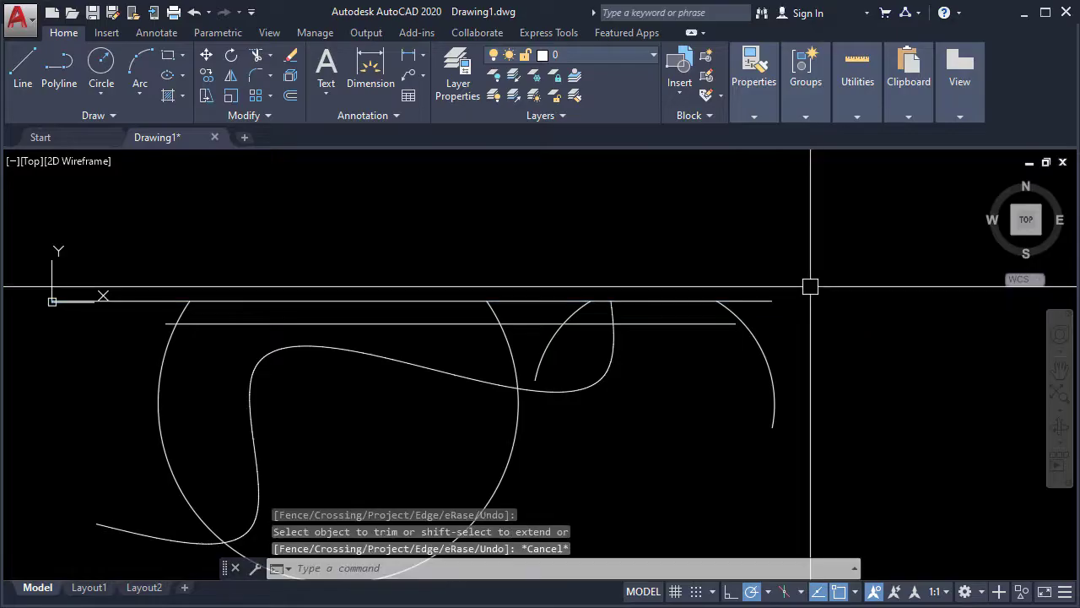
Draw a single-segment diagonal polyline from below the circle's lower left to above the long line's right end.
{"action": "middle_click_drag", "start_coordinate": [427, 385], "coordinate": [466, 330]}
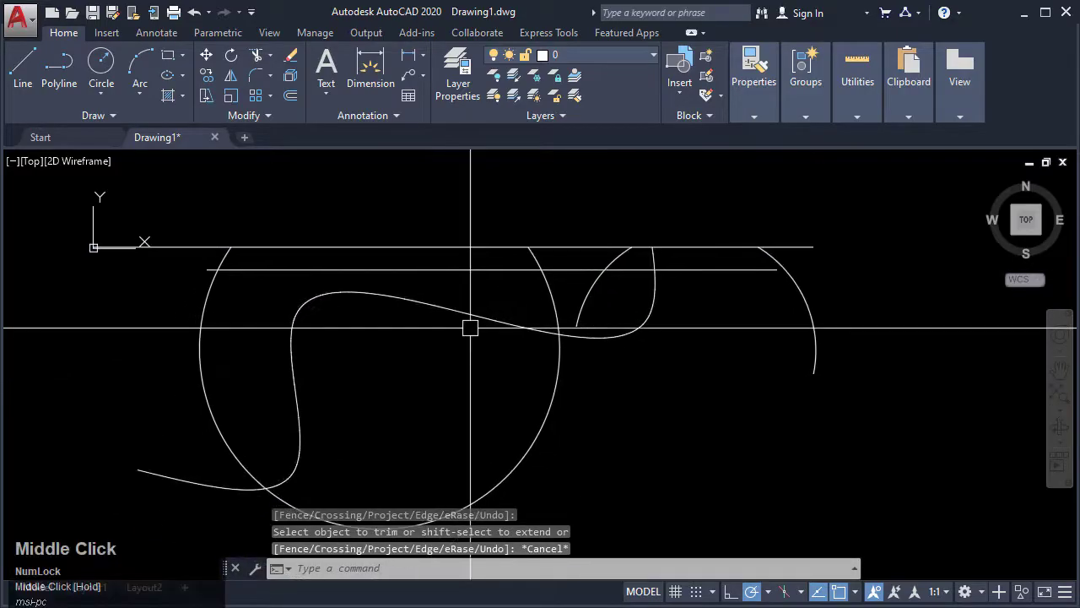
{"action": "type", "text": "p"}
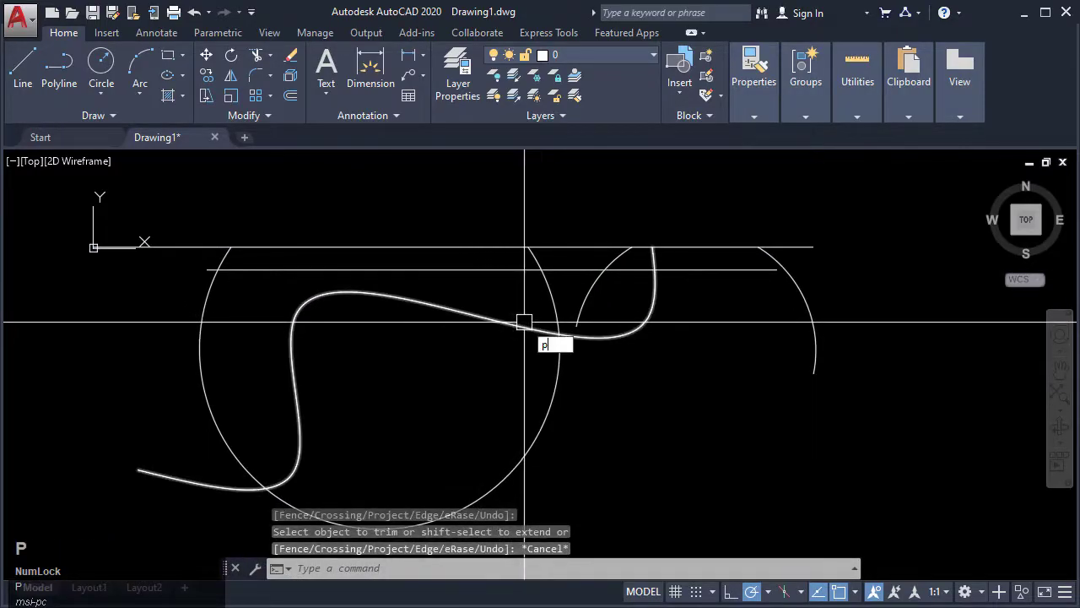
{"action": "type", "text": "l"}
{"action": "key", "text": "Return"}
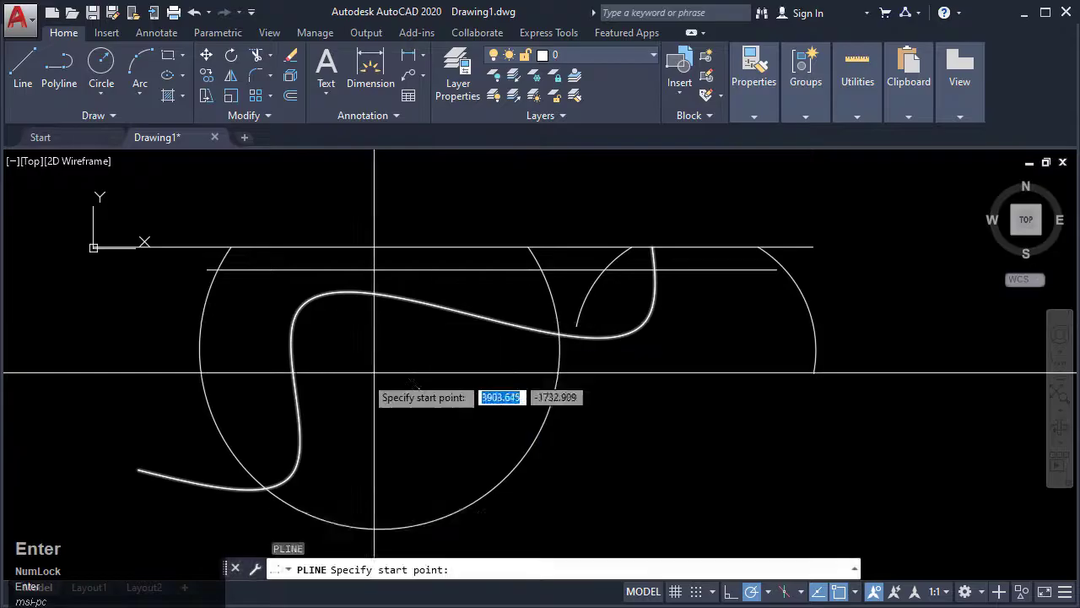
{"action": "middle_click_drag", "start_coordinate": [226, 533], "coordinate": [221, 478]}
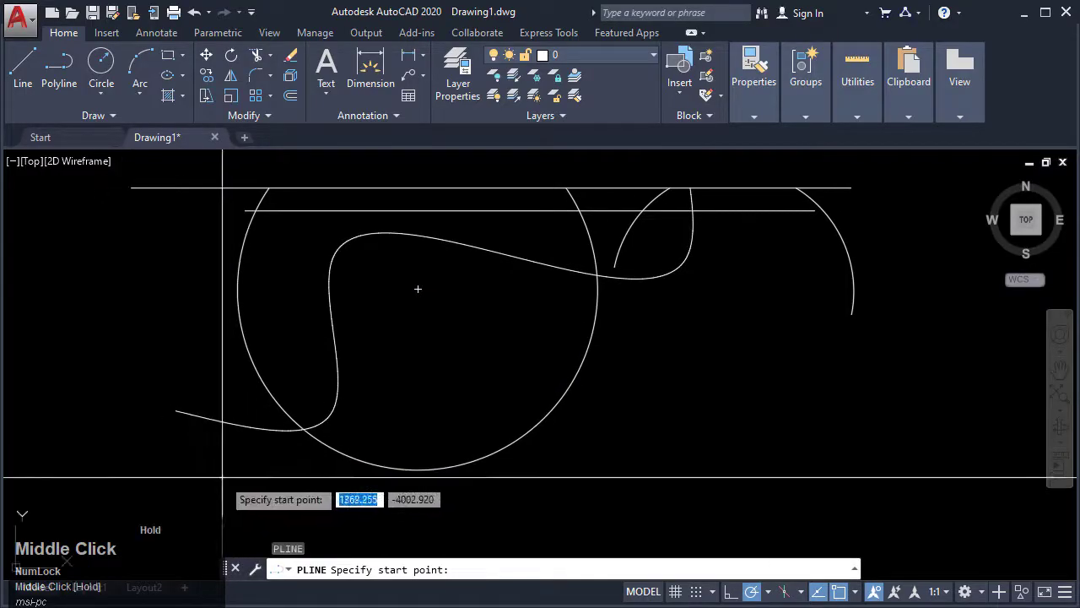
{"action": "left_click", "coordinate": [223, 485]}
{"action": "scroll", "coordinate": [582, 298], "scroll_direction": "down", "scroll_amount": 2}
{"action": "left_click", "coordinate": [697, 263]}
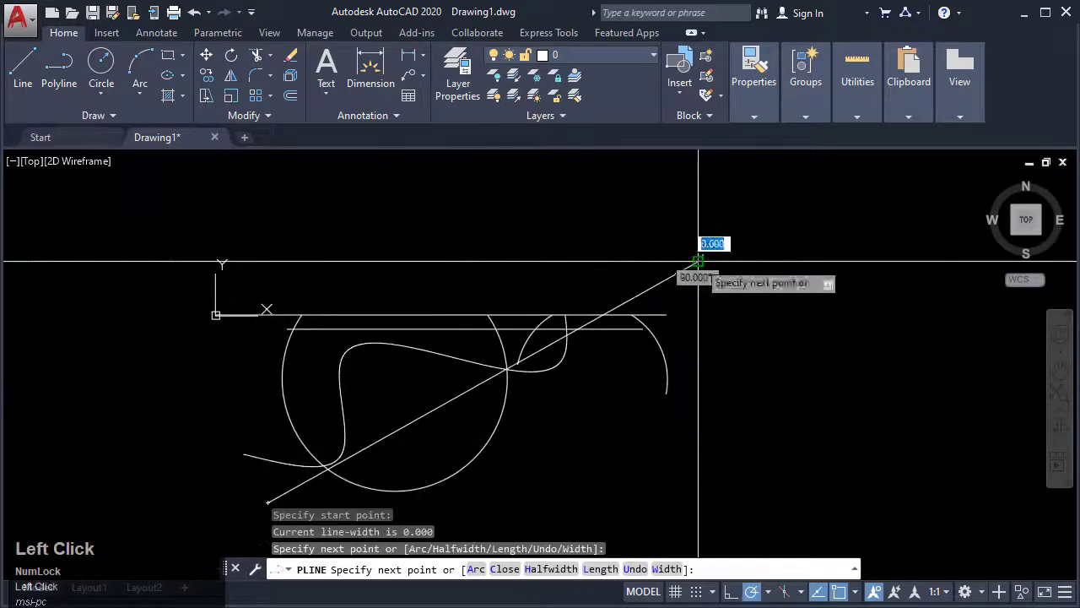
{"action": "key", "text": "Escape"}
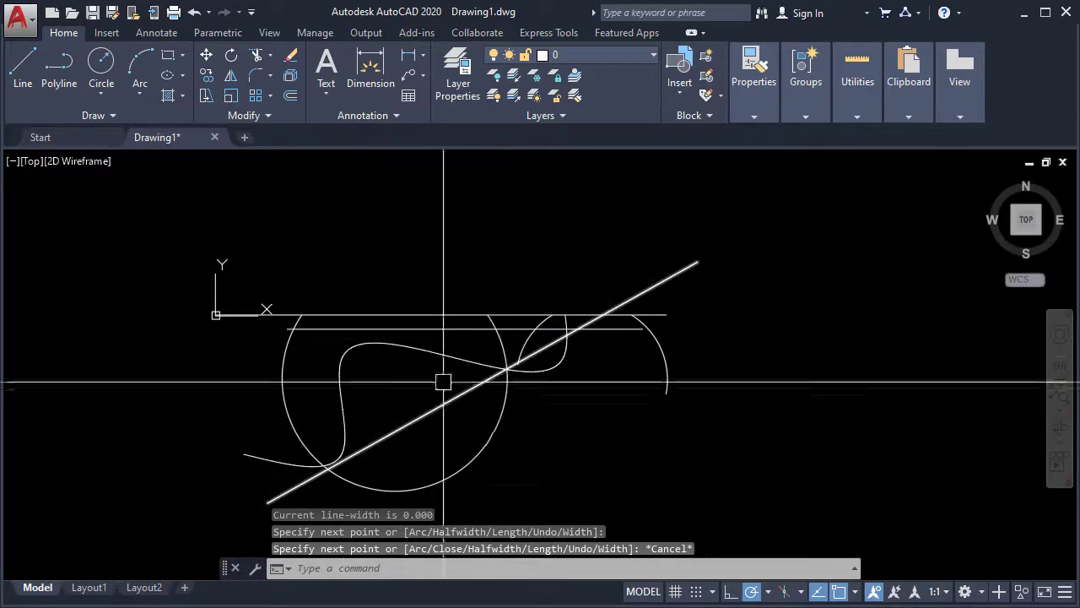
Using the diagonal polyline as cutting edge, trim both horizontal lines to its right and the spline and circle portions above it.
{"action": "type", "text": "t"}
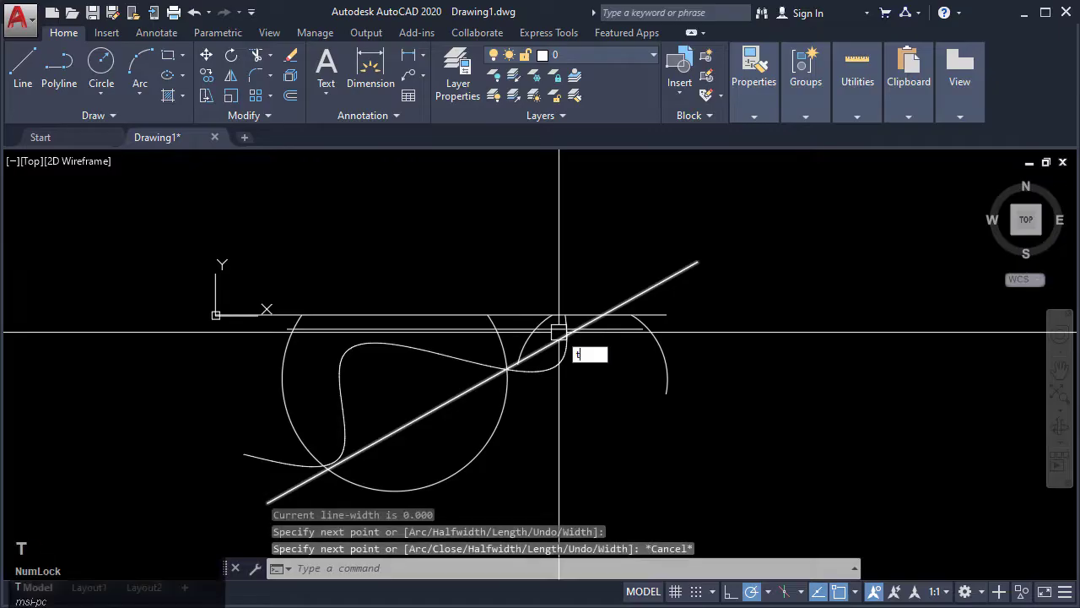
{"action": "type", "text": "r"}
{"action": "key", "text": "Return"}
{"action": "left_click", "coordinate": [675, 273]}
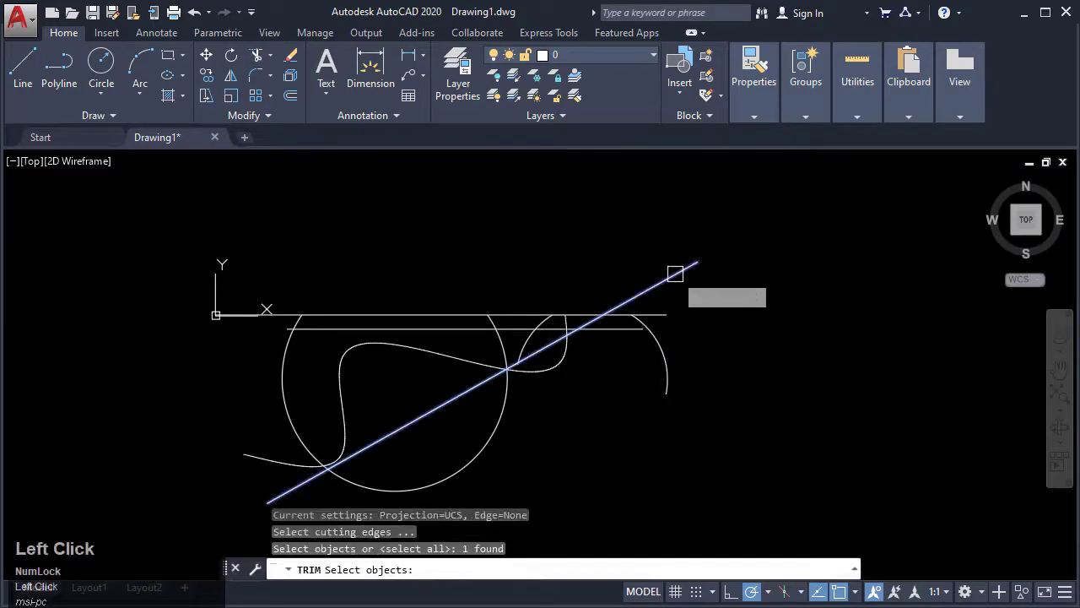
{"action": "key", "text": "Return"}
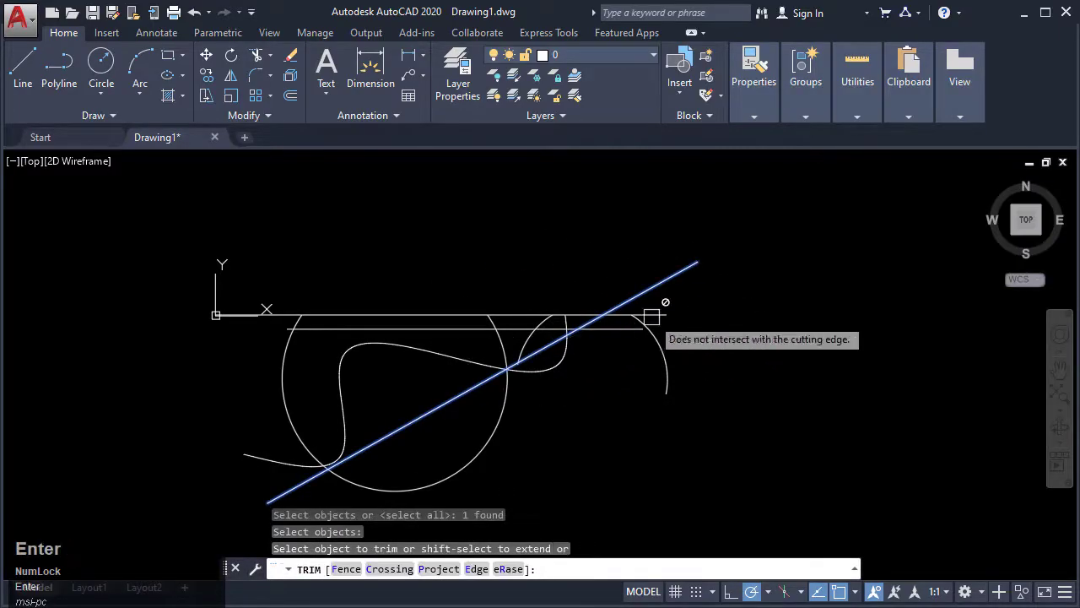
{"action": "left_click", "coordinate": [653, 324]}
{"action": "left_click", "coordinate": [622, 328]}
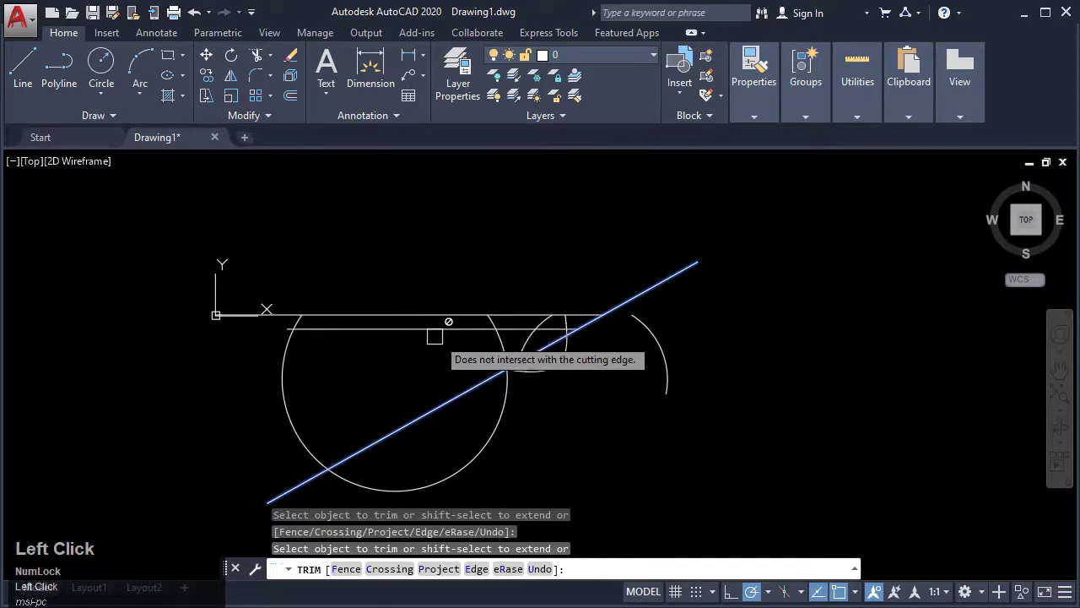
{"action": "scroll", "coordinate": [435, 335], "scroll_direction": "up", "scroll_amount": 2}
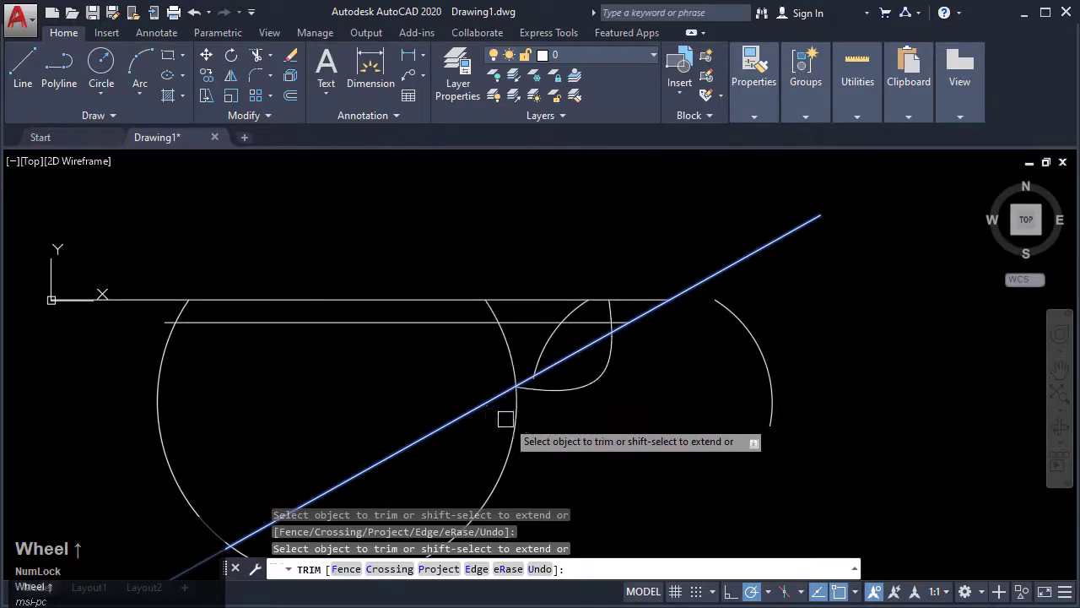
{"action": "left_click", "coordinate": [509, 352]}
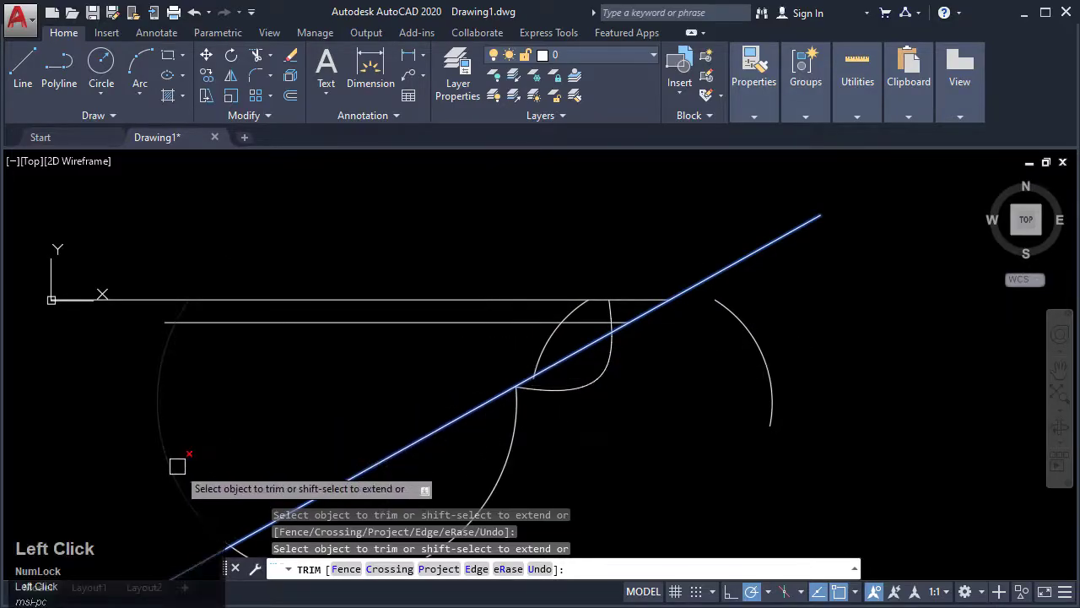
{"action": "mouse_move", "coordinate": [285, 400]}
{"action": "middle_mouse_down"}
{"action": "mouse_move", "coordinate": [346, 273]}
{"action": "mouse_move", "coordinate": [369, 294]}
{"action": "mouse_move", "coordinate": [344, 310]}
{"action": "middle_mouse_up"}
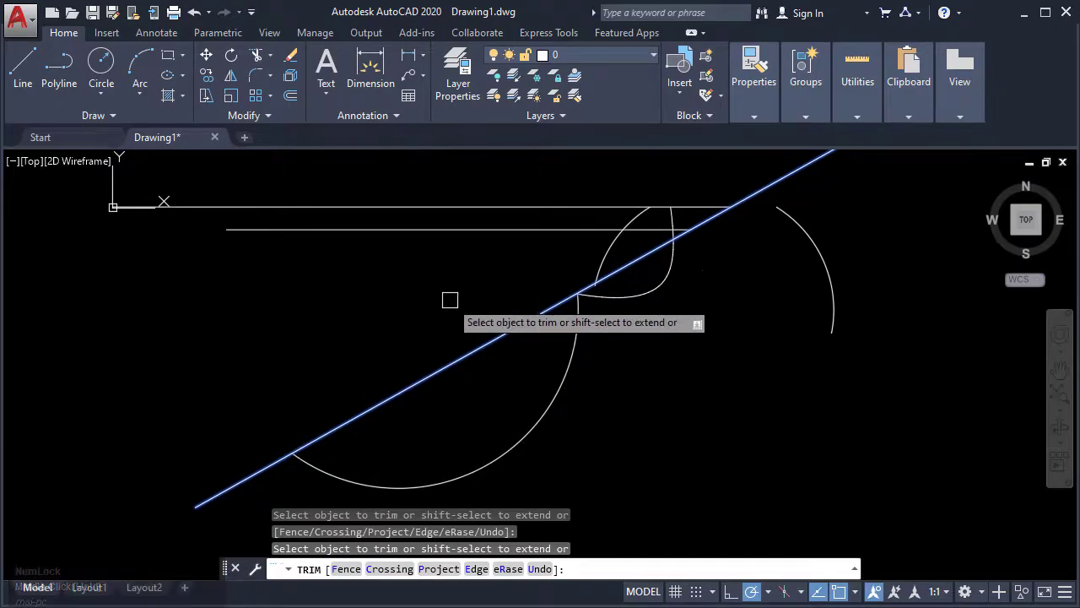
{"action": "middle_click_drag", "start_coordinate": [521, 282], "coordinate": [447, 331]}
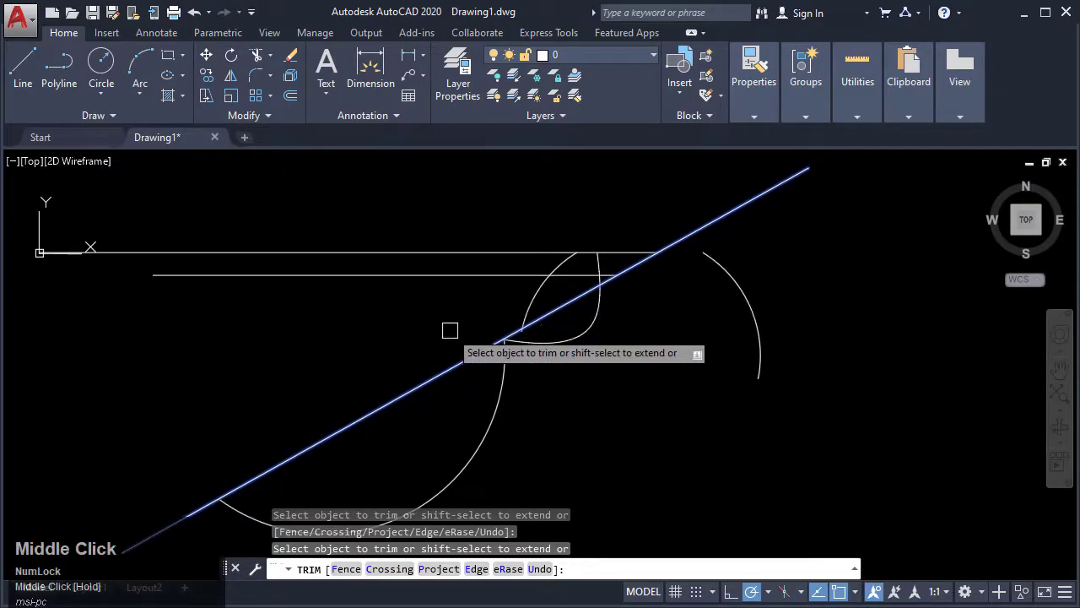
{"action": "key", "text": "Escape"}
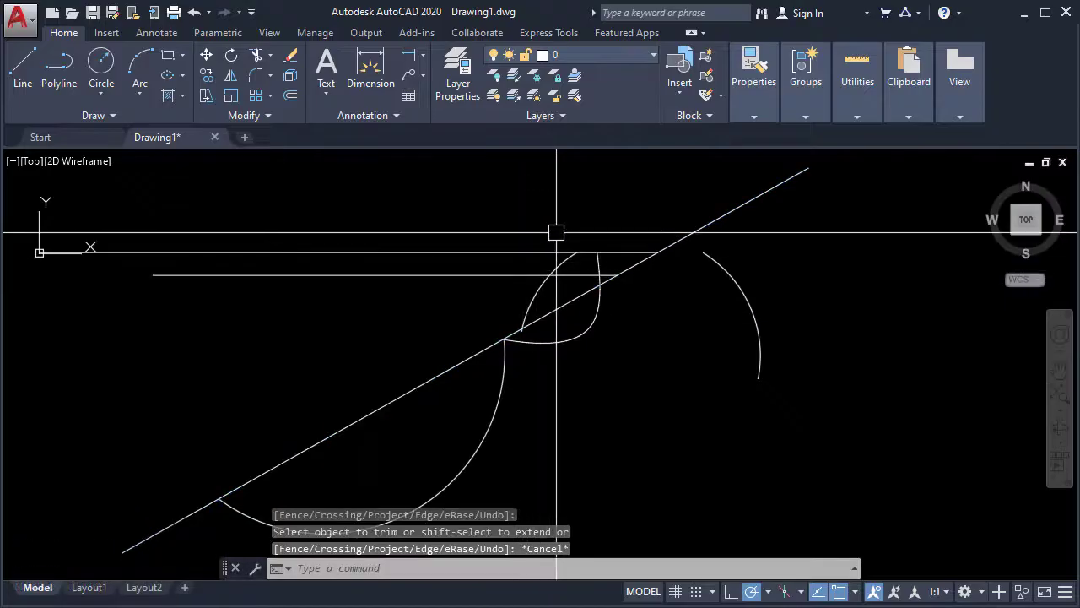
Copy everything except the large lower arc from near the shorter line's right end, placing copies at lower right, lower left and upper right.
{"action": "middle_click_drag", "start_coordinate": [595, 279], "coordinate": [606, 270]}
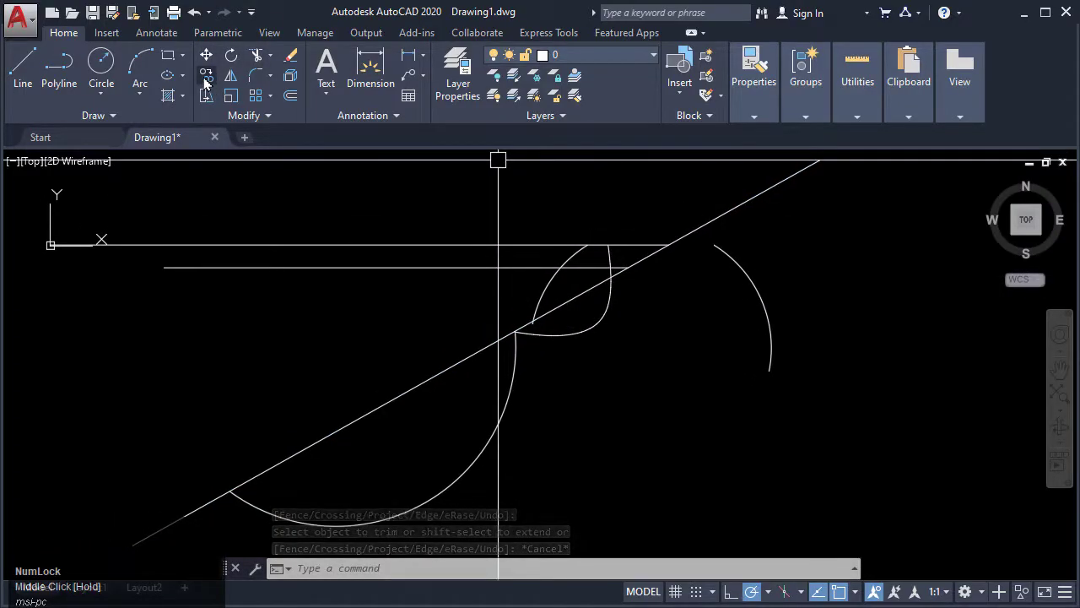
{"action": "scroll", "coordinate": [429, 265], "scroll_direction": "down", "scroll_amount": 4}
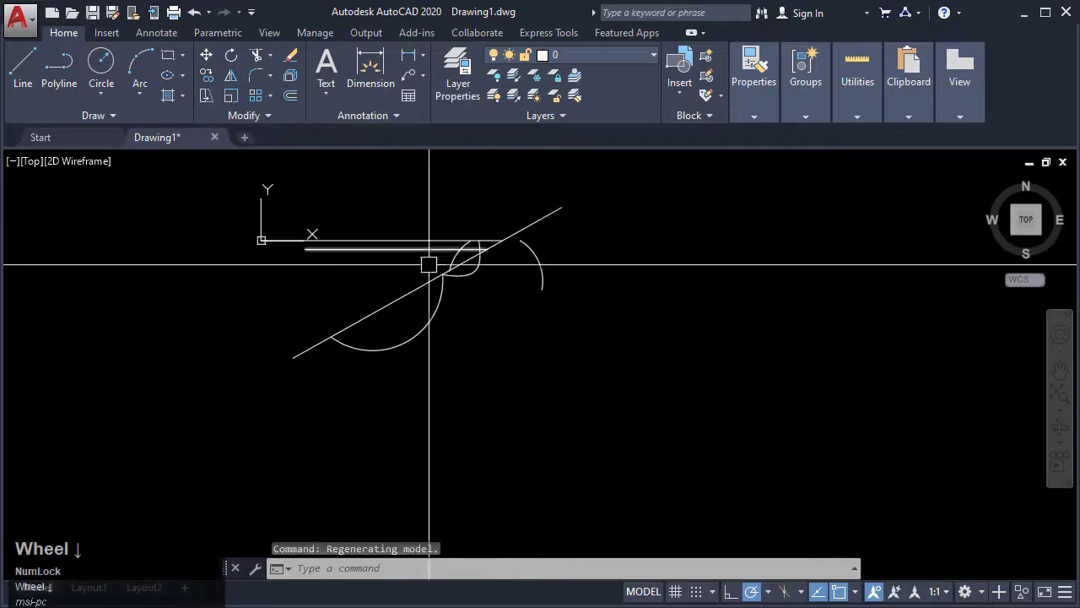
{"action": "left_click", "coordinate": [614, 361]}
{"action": "left_click", "coordinate": [454, 236]}
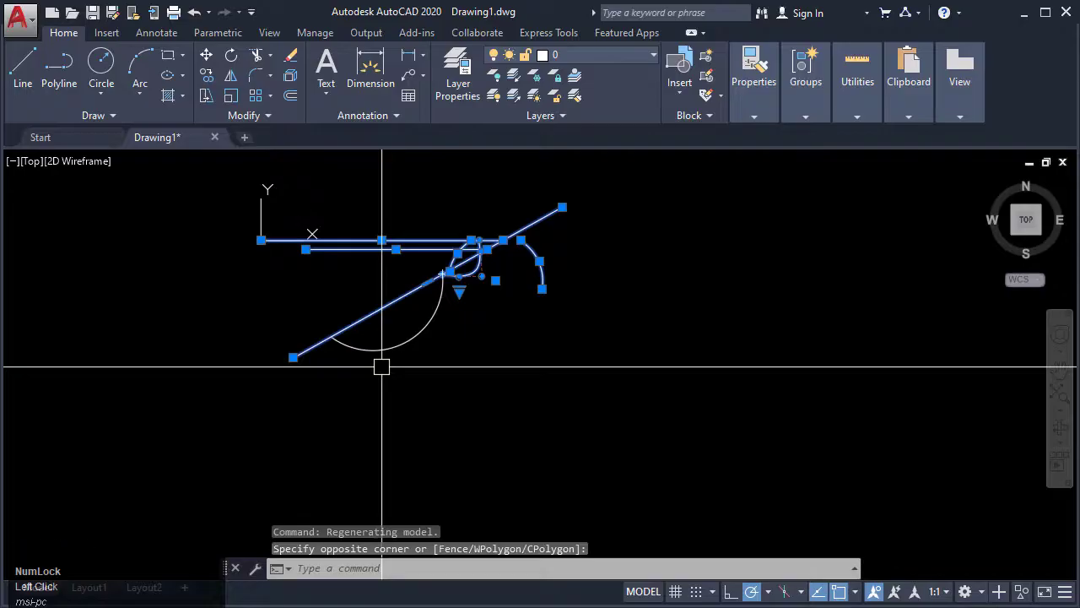
{"action": "type", "text": "co"}
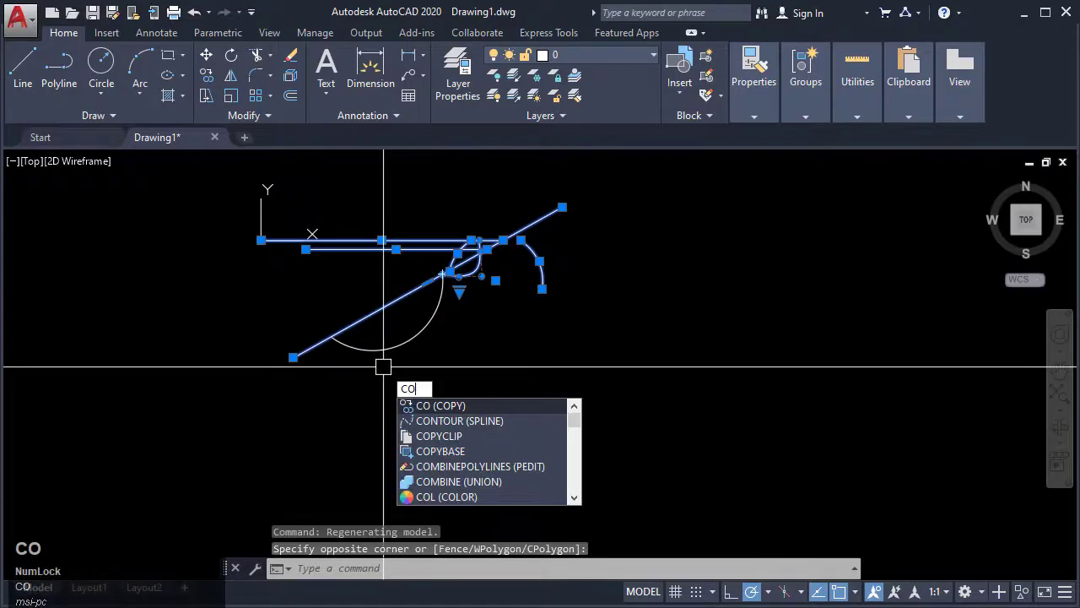
{"action": "key", "text": "Return"}
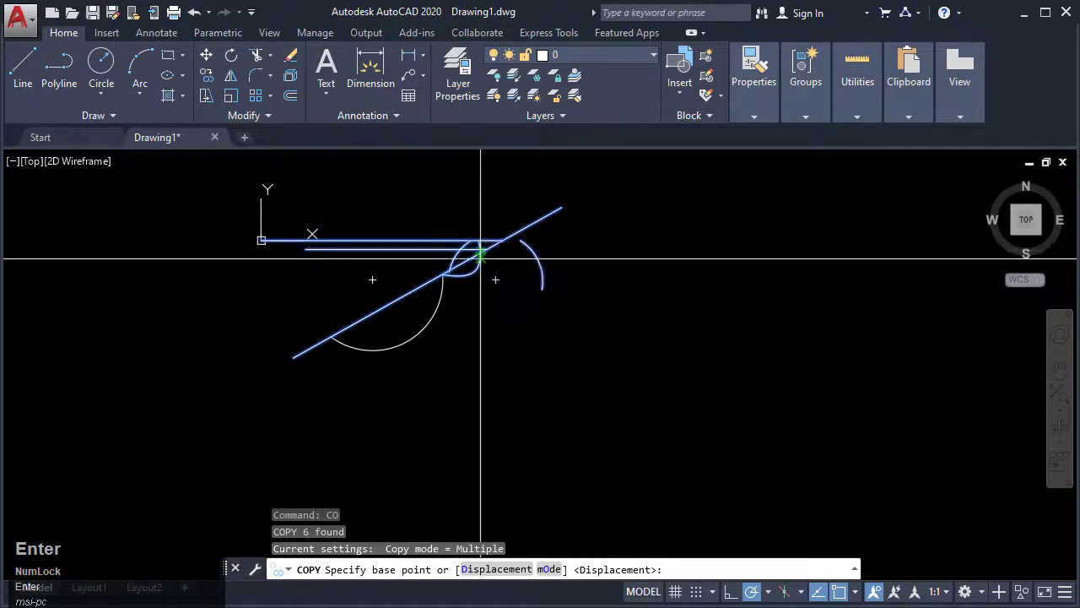
{"action": "left_click", "coordinate": [481, 250]}
{"action": "left_click", "coordinate": [628, 388]}
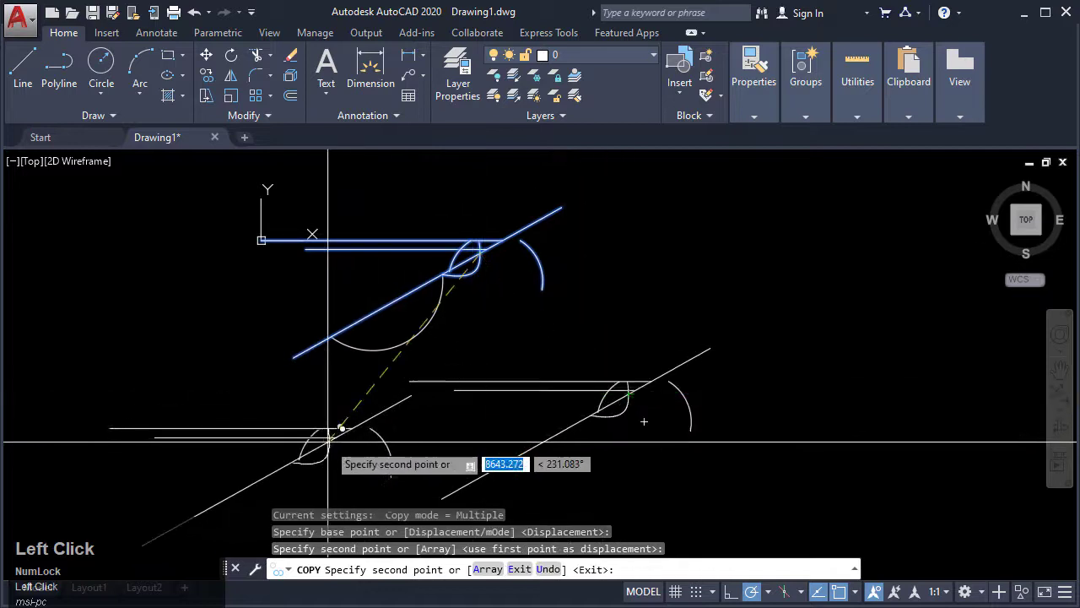
{"action": "left_click", "coordinate": [327, 439]}
{"action": "left_click", "coordinate": [827, 209]}
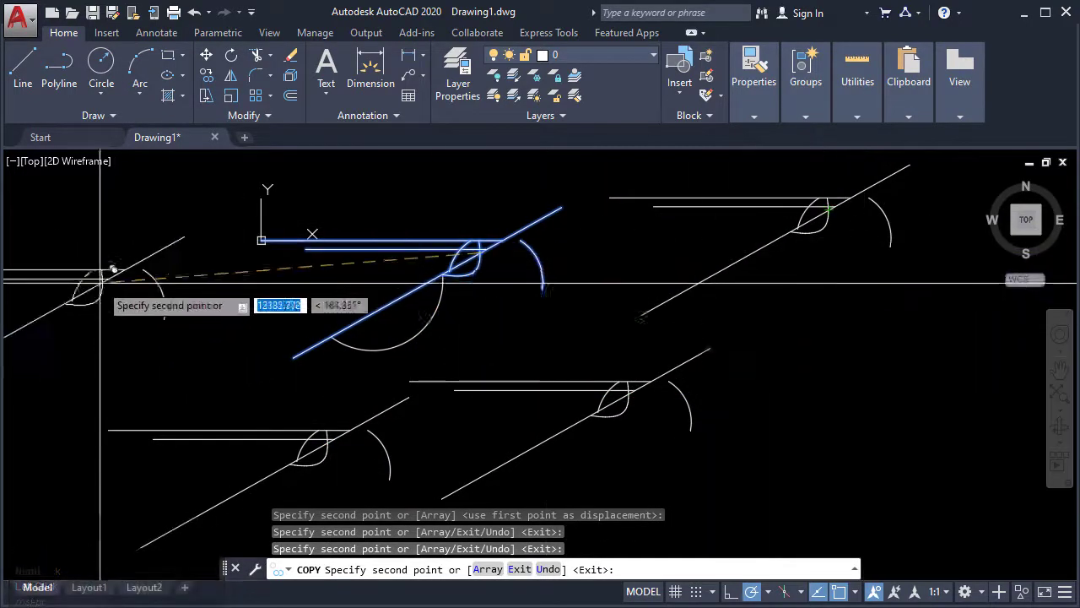
Place another copy 5000 units from the base point, almost straight above the original, and finish copying.
{"action": "middle_click_drag", "start_coordinate": [482, 229], "coordinate": [497, 362]}
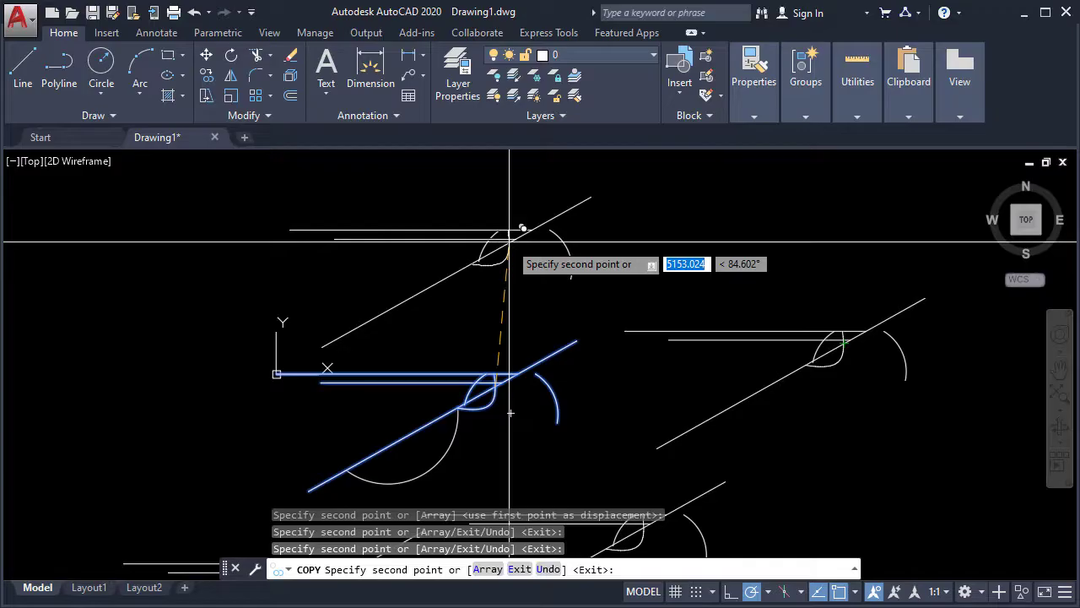
{"action": "type", "text": "5000"}
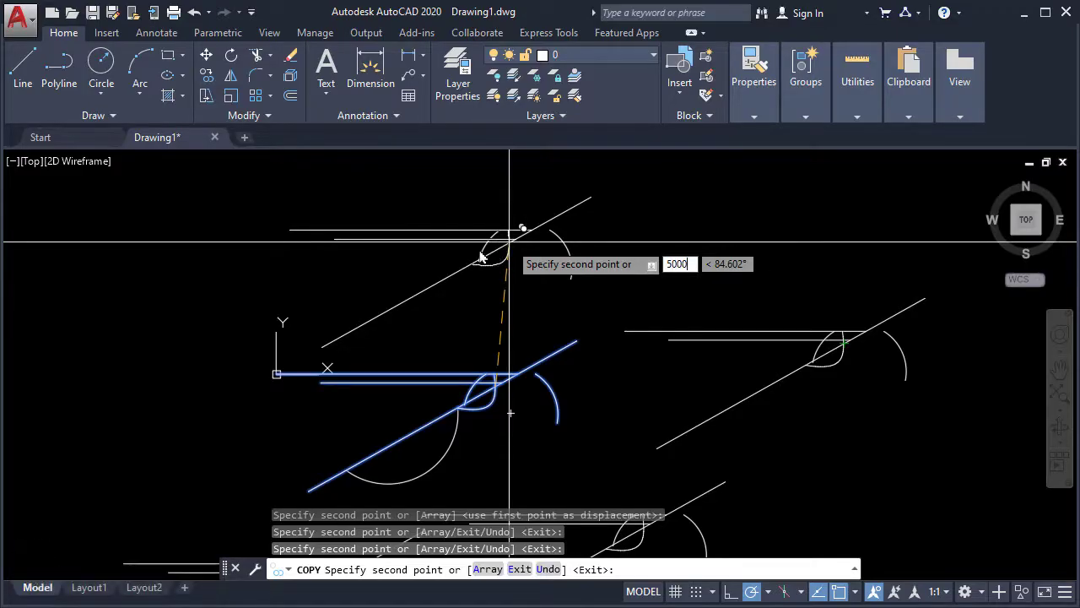
{"action": "key", "text": "Return"}
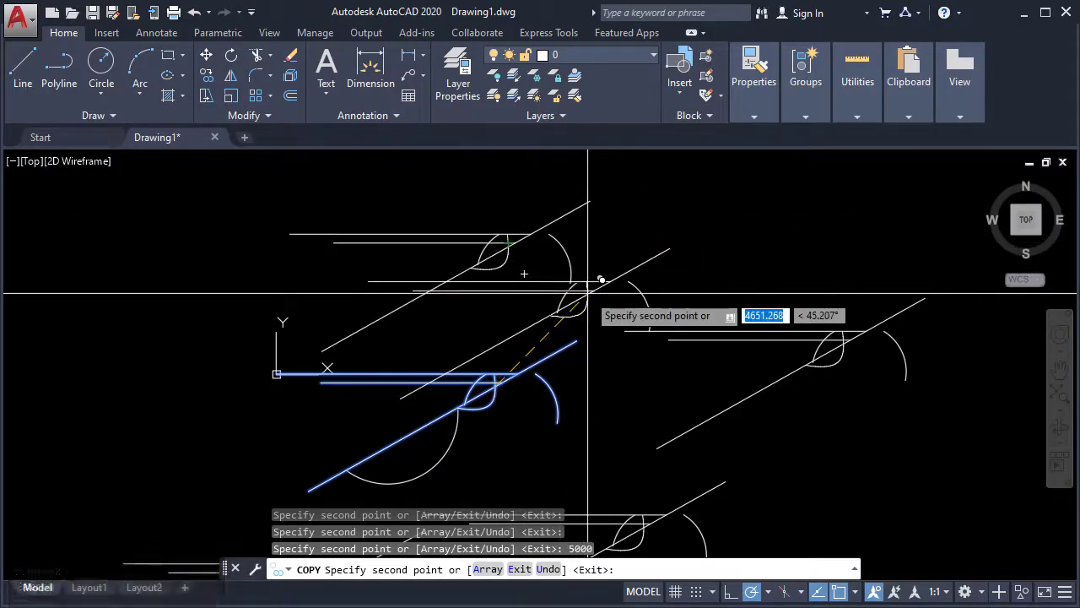
{"action": "key", "text": "Escape"}
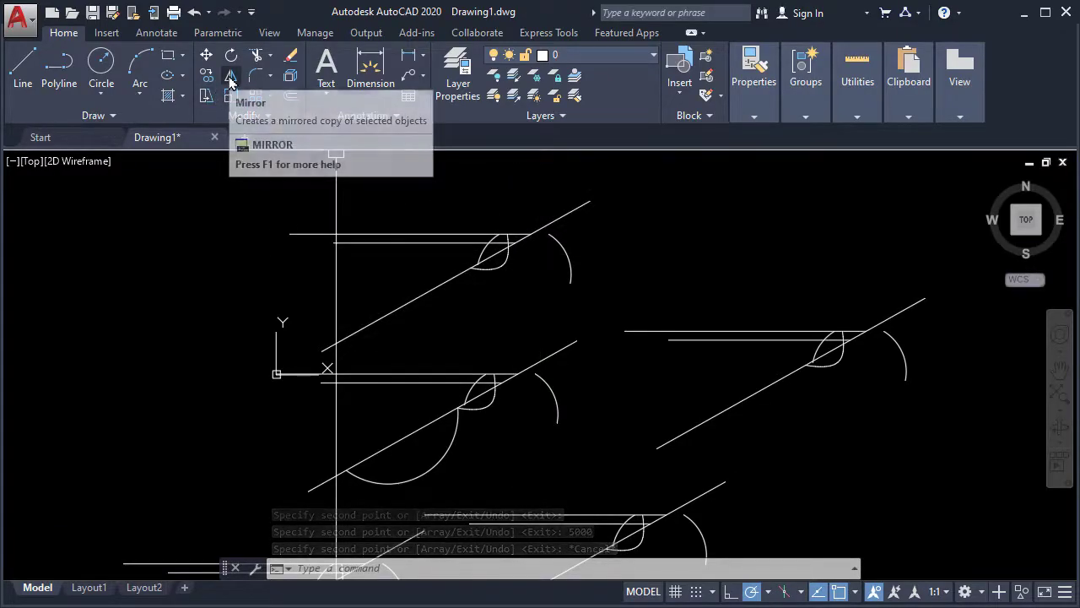
Mirror the six objects of the upper-right copy across a vertical line just to their right, erasing the source objects.
{"action": "middle_click_drag", "start_coordinate": [863, 336], "coordinate": [454, 317]}
{"action": "left_click", "coordinate": [611, 404]}
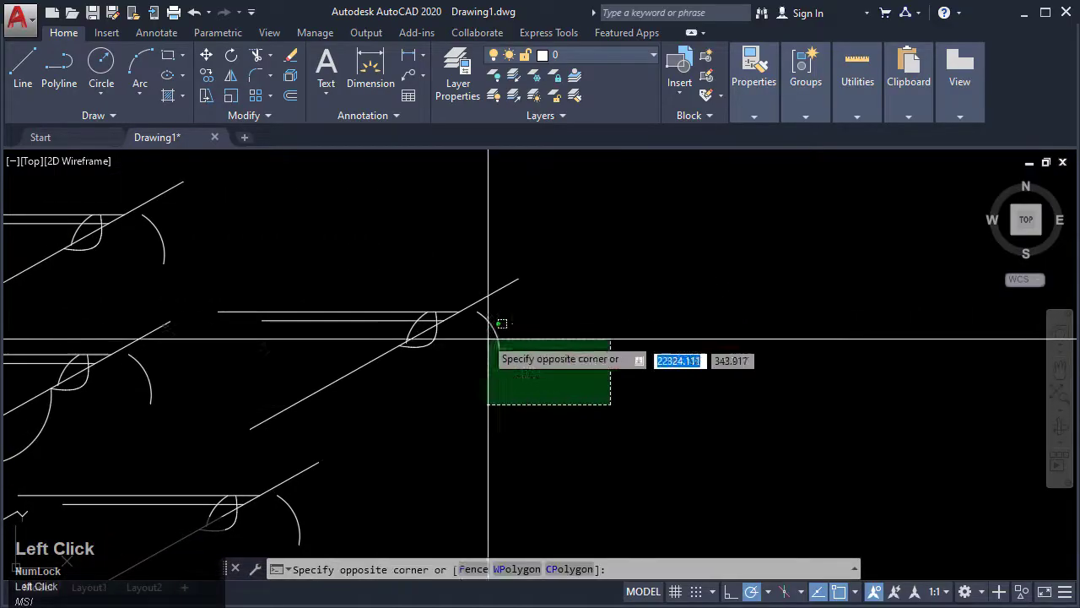
{"action": "left_click", "coordinate": [381, 229]}
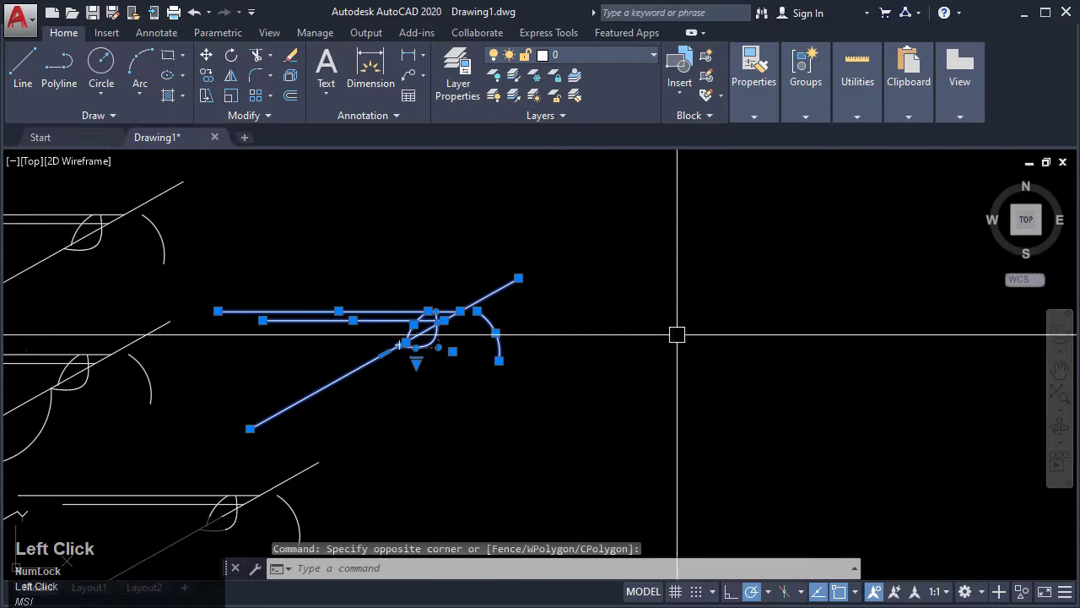
{"action": "type", "text": "mi"}
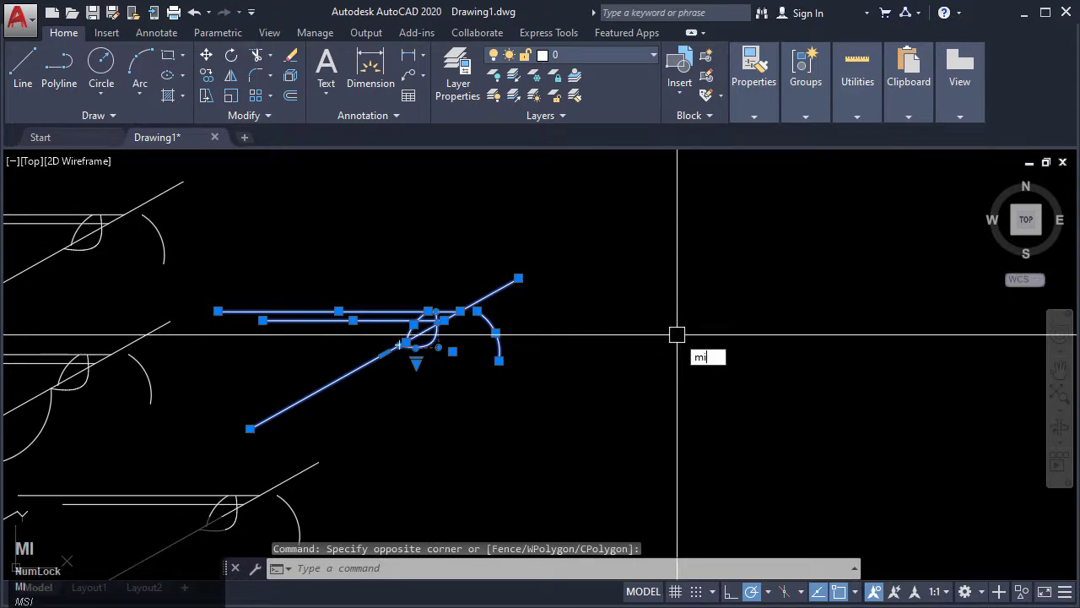
{"action": "key", "text": "Return"}
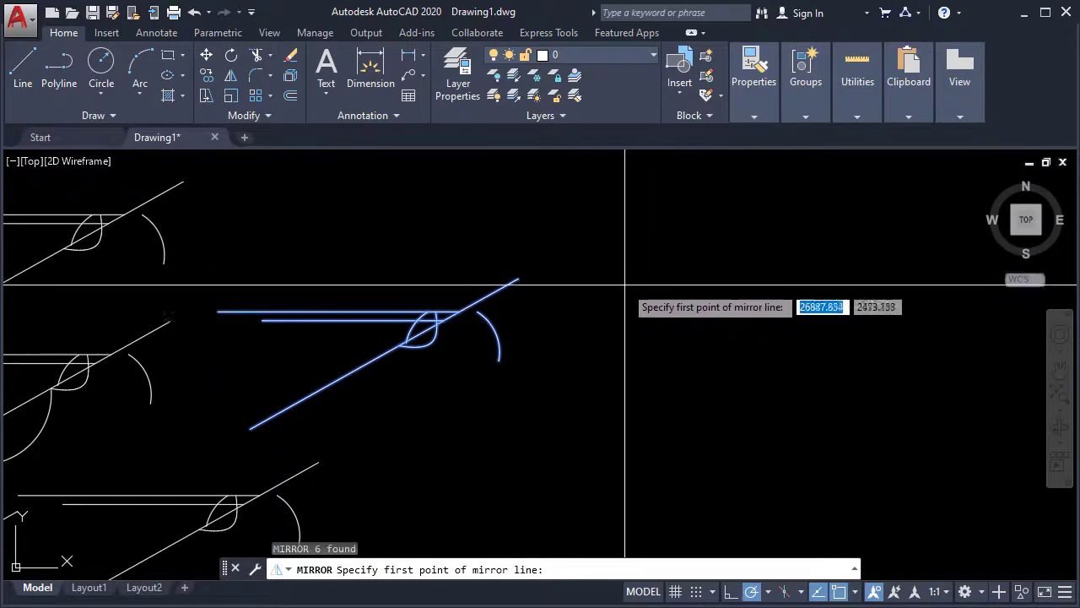
{"action": "left_click", "coordinate": [578, 294]}
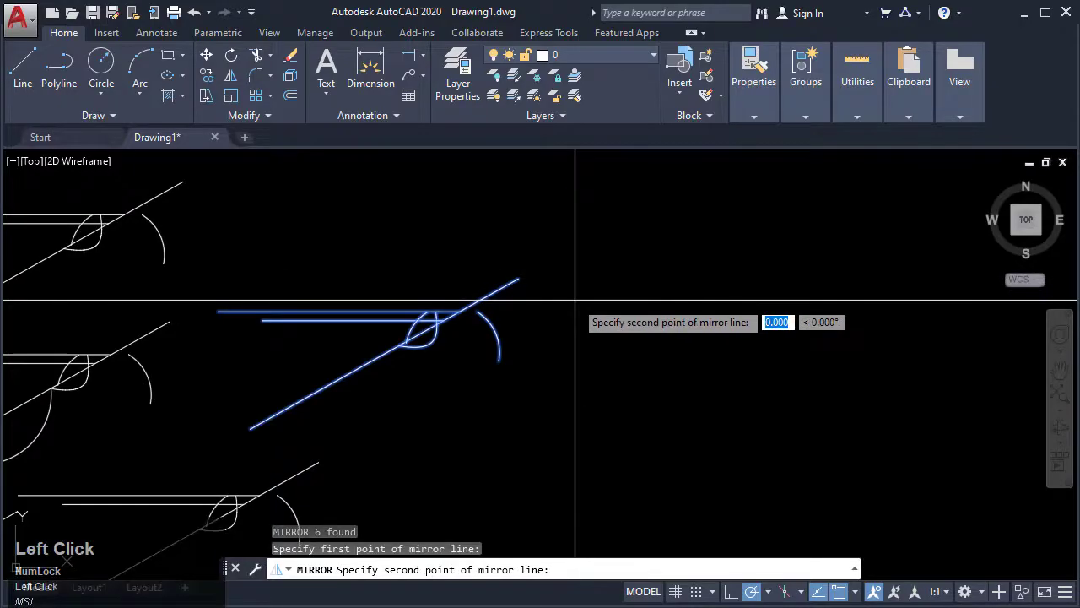
{"action": "left_click", "coordinate": [574, 256]}
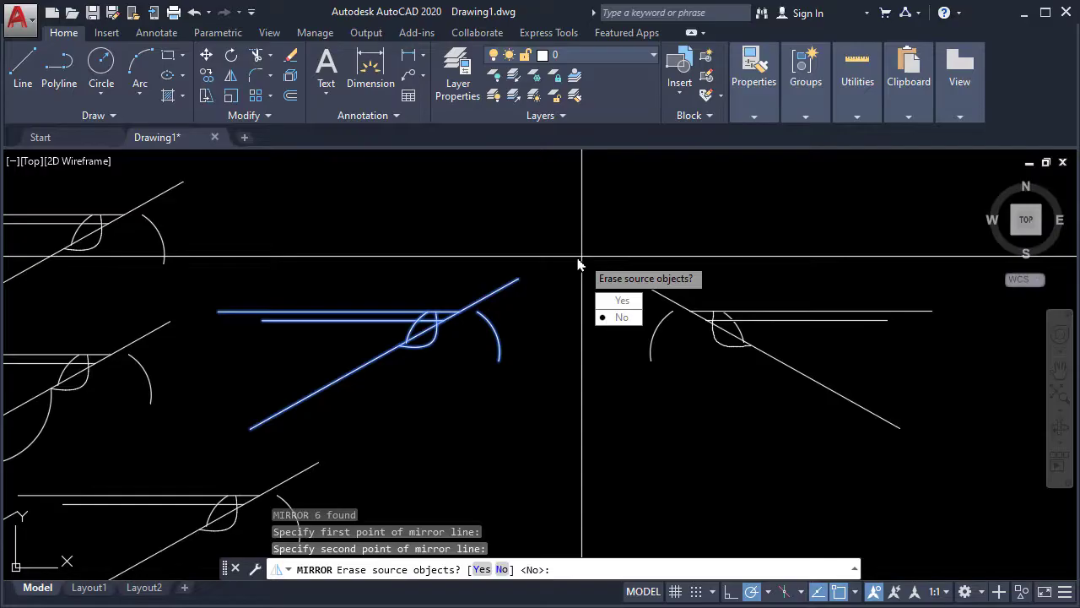
{"action": "type", "text": "y"}
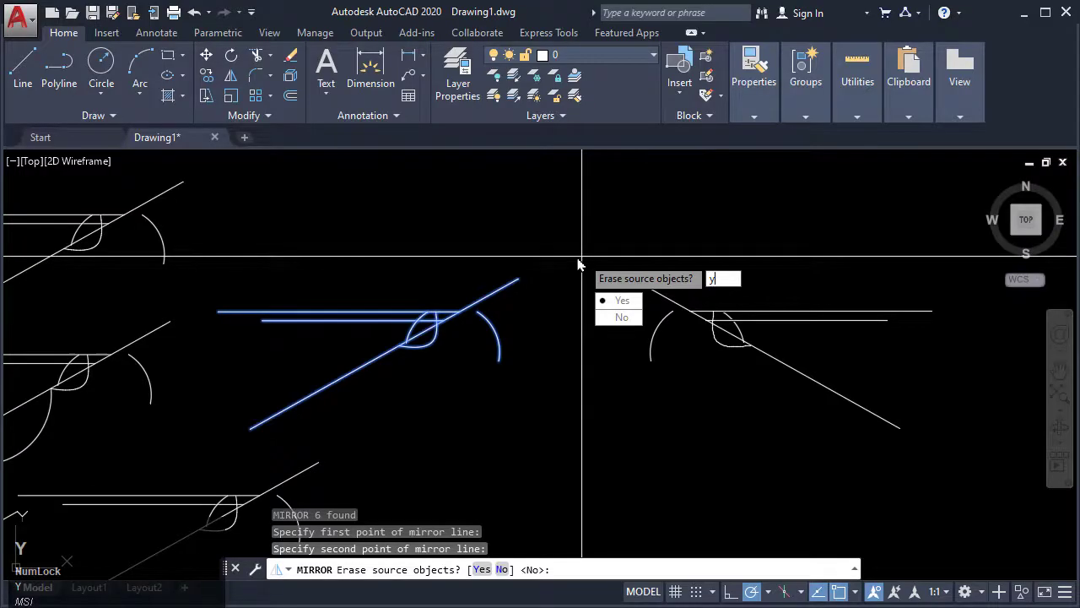
{"action": "key", "text": "Return"}
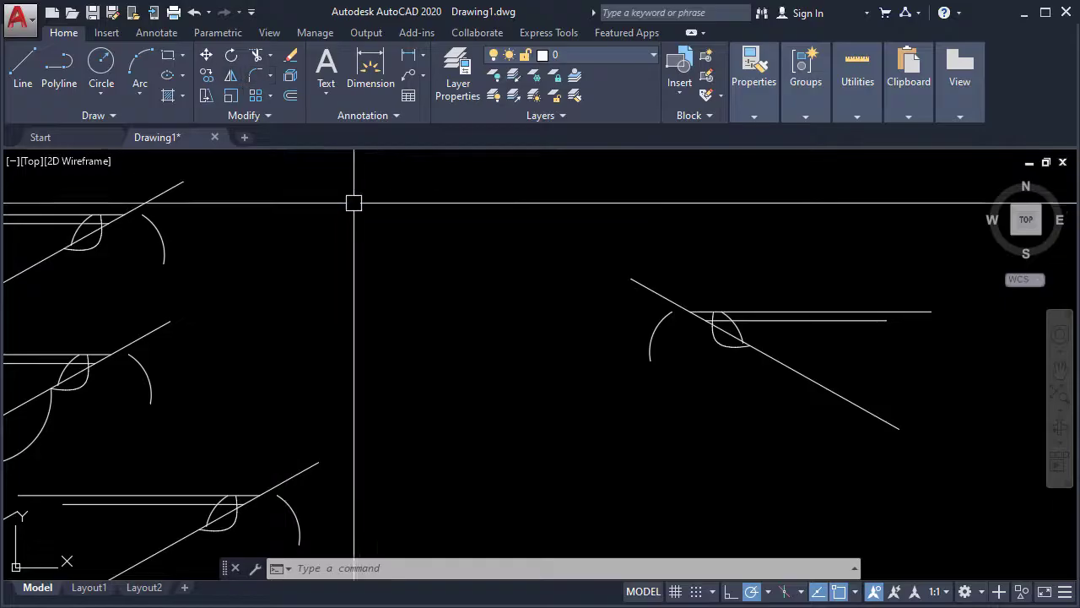
Draw a single-segment horizontal polyline in the empty area between the left-hand copies and the mirrored figure.
{"action": "mouse_move", "coordinate": [337, 296]}
{"action": "middle_mouse_down"}
{"action": "mouse_move", "coordinate": [494, 284]}
{"action": "mouse_move", "coordinate": [680, 322]}
{"action": "mouse_move", "coordinate": [508, 344]}
{"action": "middle_mouse_up"}
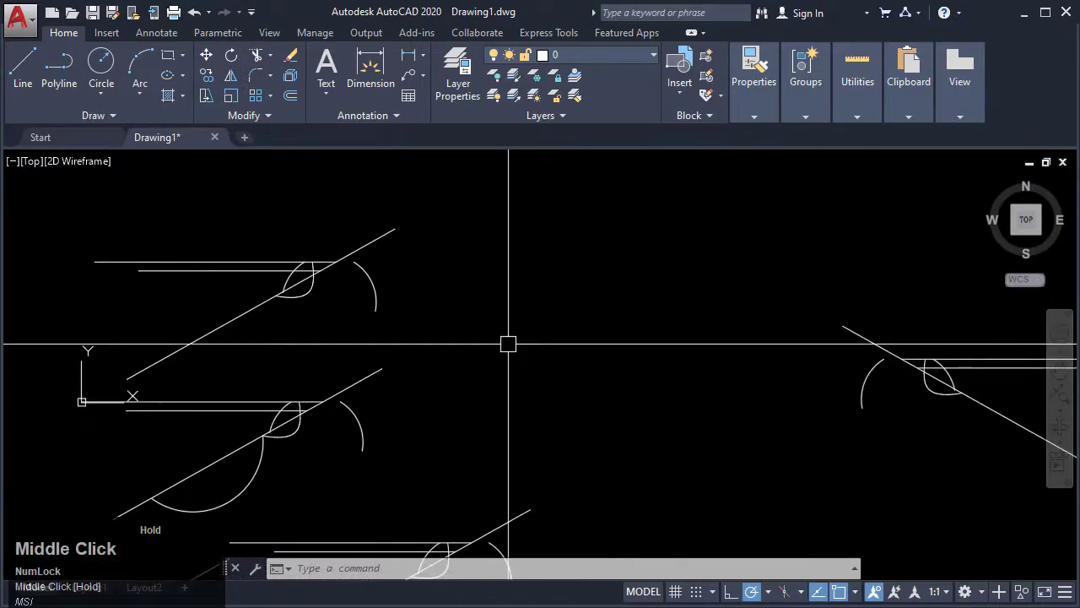
{"action": "key", "text": "Escape"}
{"action": "key", "text": "Escape"}
{"action": "key", "text": "Escape"}
{"action": "type", "text": "p"}
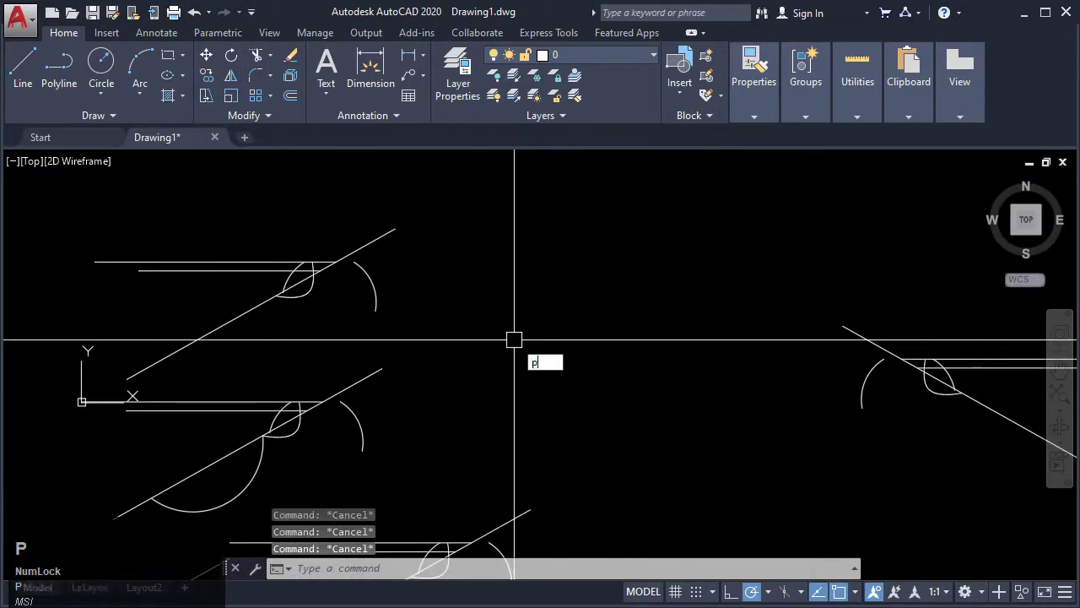
{"action": "type", "text": "l"}
{"action": "key", "text": "space"}
{"action": "left_click", "coordinate": [454, 269]}
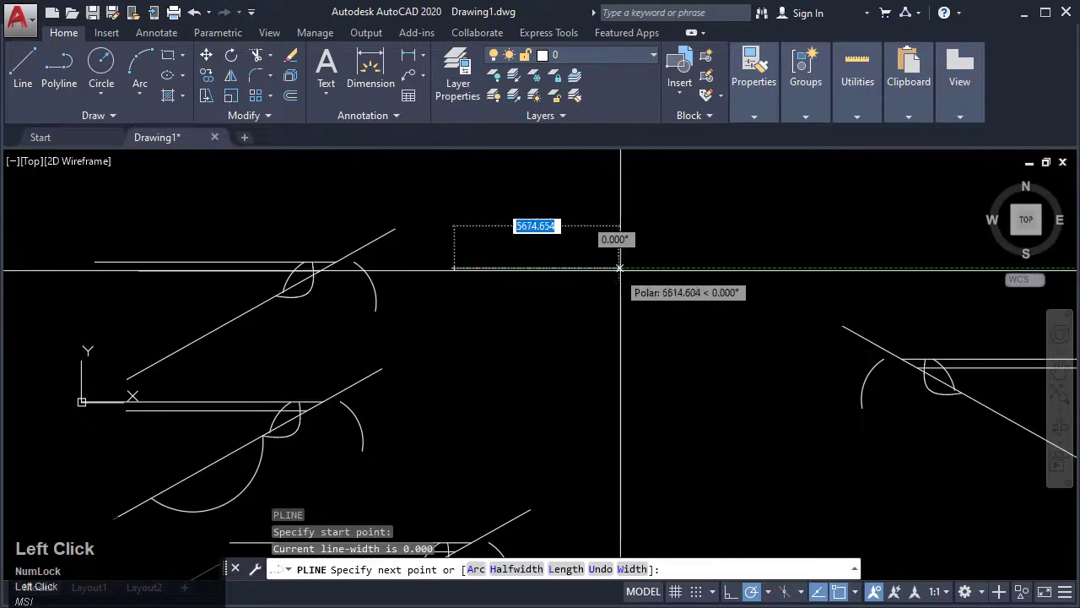
{"action": "left_click", "coordinate": [637, 268]}
{"action": "key", "text": "Escape"}
Draw a separate vertical polyline straight down from the right end of the new horizontal polyline.
{"action": "type", "text": "p"}
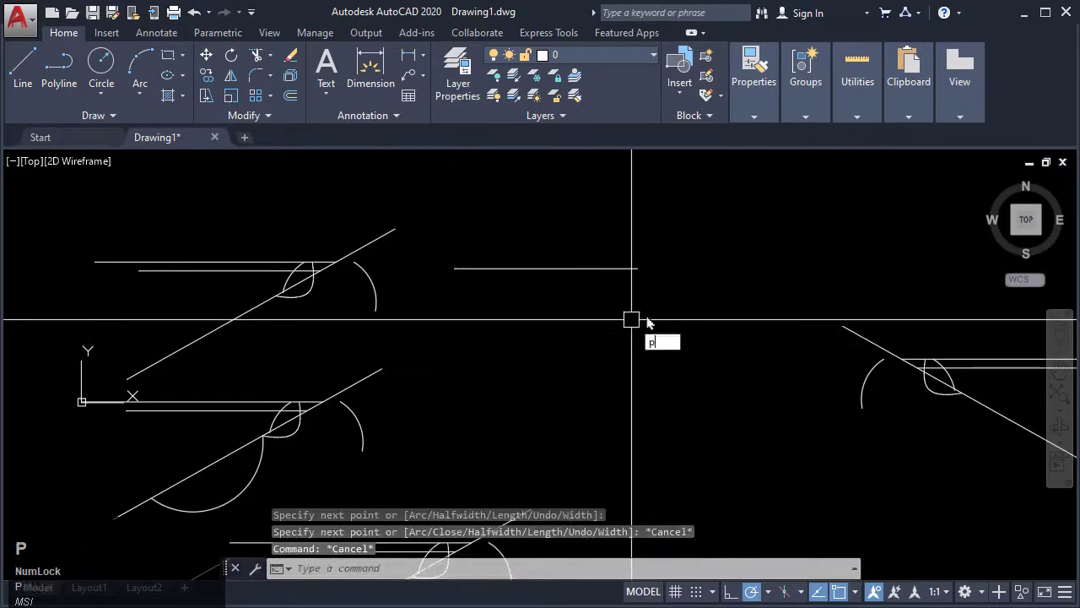
{"action": "type", "text": "l"}
{"action": "key", "text": "space"}
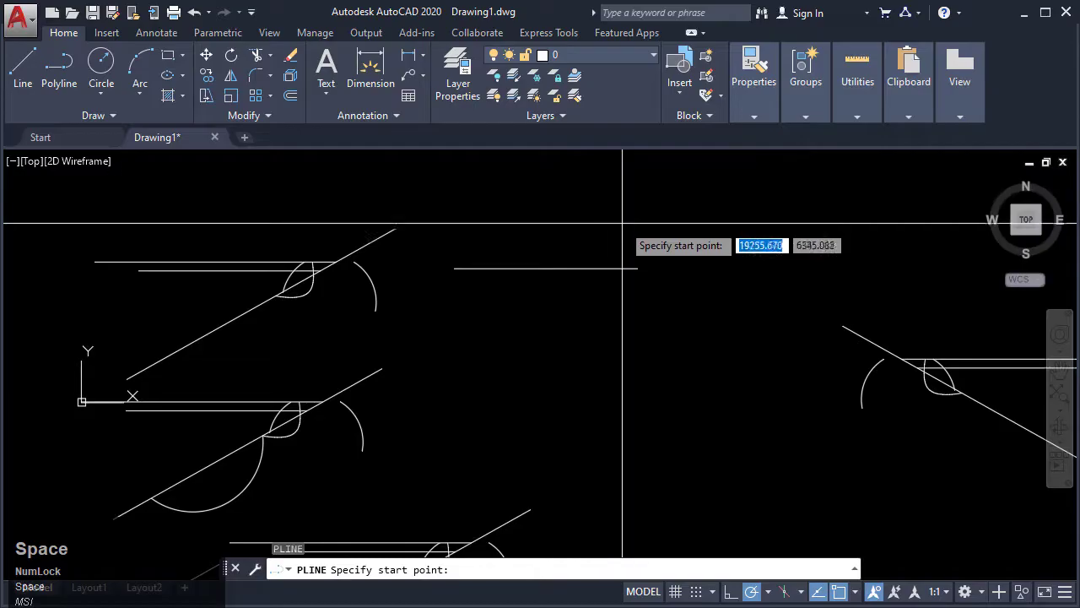
{"action": "left_click", "coordinate": [637, 268]}
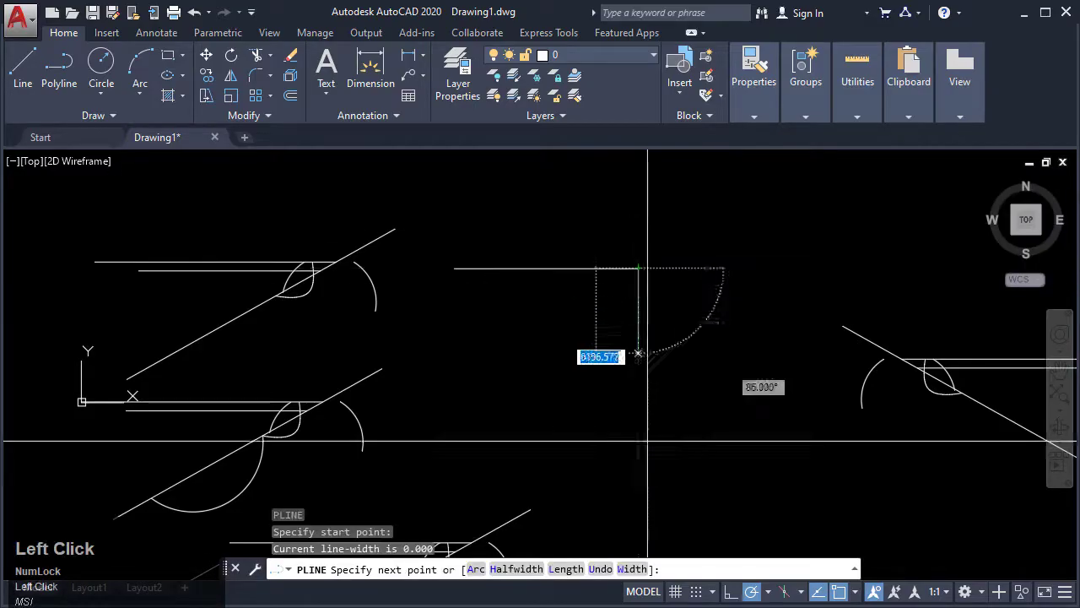
{"action": "left_click", "coordinate": [637, 482]}
{"action": "key", "text": "Escape"}
{"action": "key", "text": "Escape"}
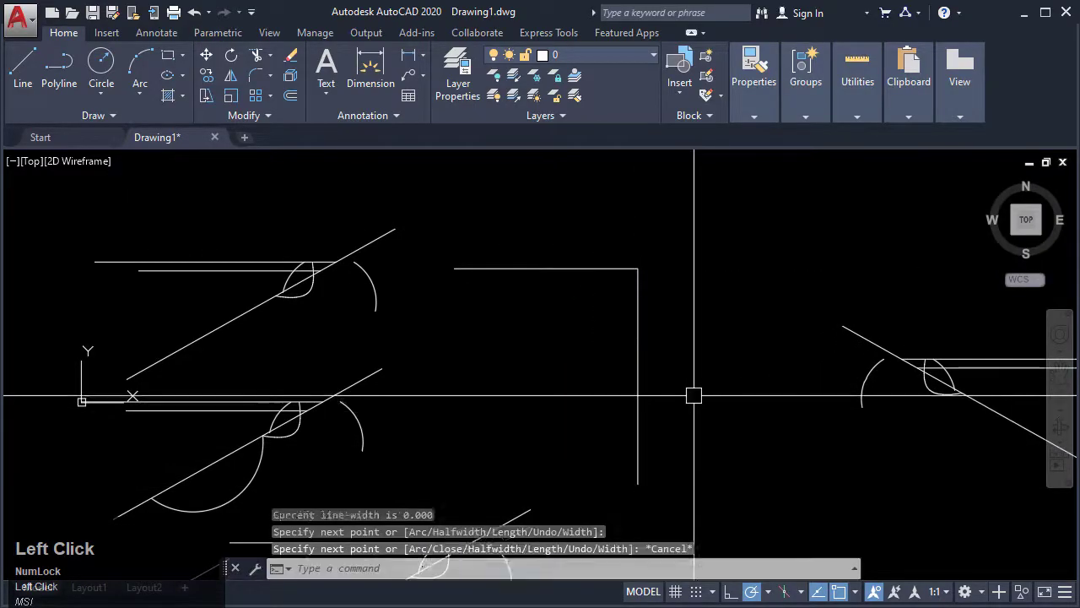
Draw a stepped three-segment polyline right of the corner lines, running down, right and down again.
{"action": "mouse_move", "coordinate": [695, 393]}
{"action": "middle_mouse_down"}
{"action": "mouse_move", "coordinate": [692, 379]}
{"action": "mouse_move", "coordinate": [570, 324]}
{"action": "middle_mouse_up"}
{"action": "key", "text": "space"}
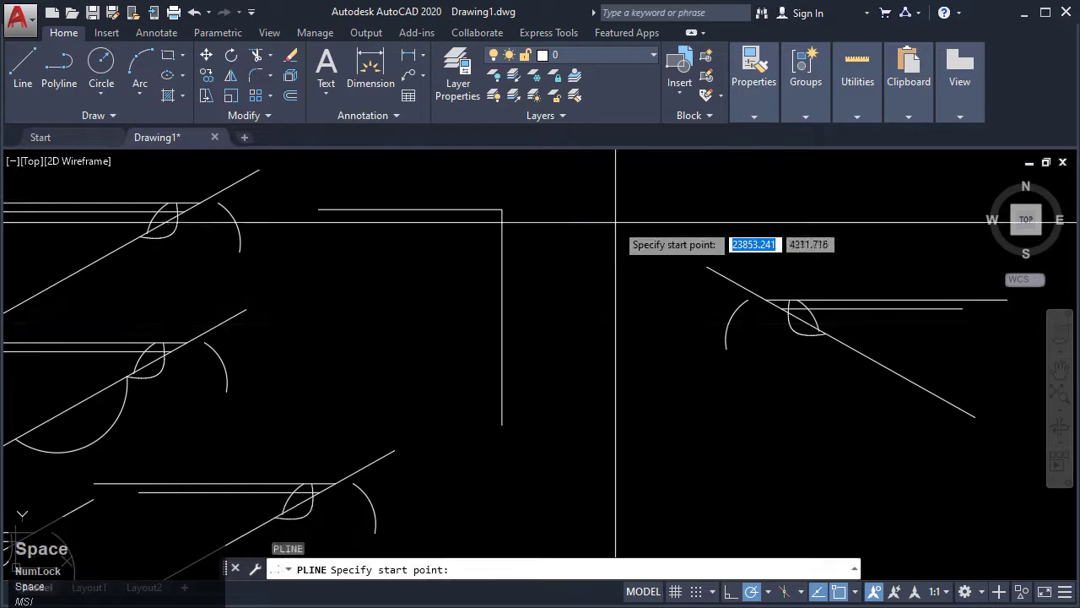
{"action": "left_click", "coordinate": [599, 232]}
{"action": "left_click", "coordinate": [600, 378]}
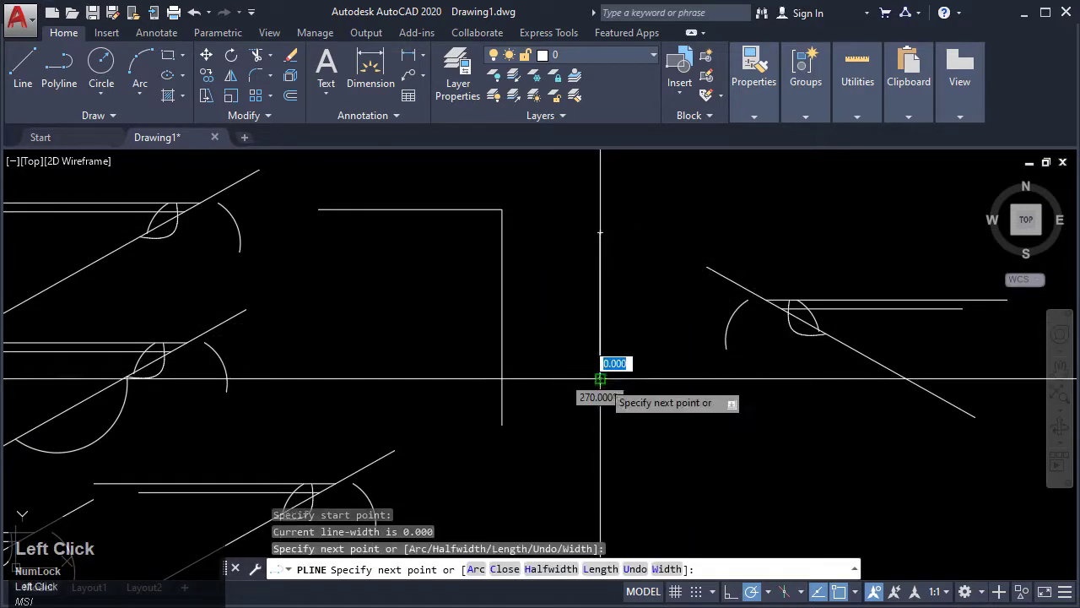
{"action": "left_click", "coordinate": [684, 378]}
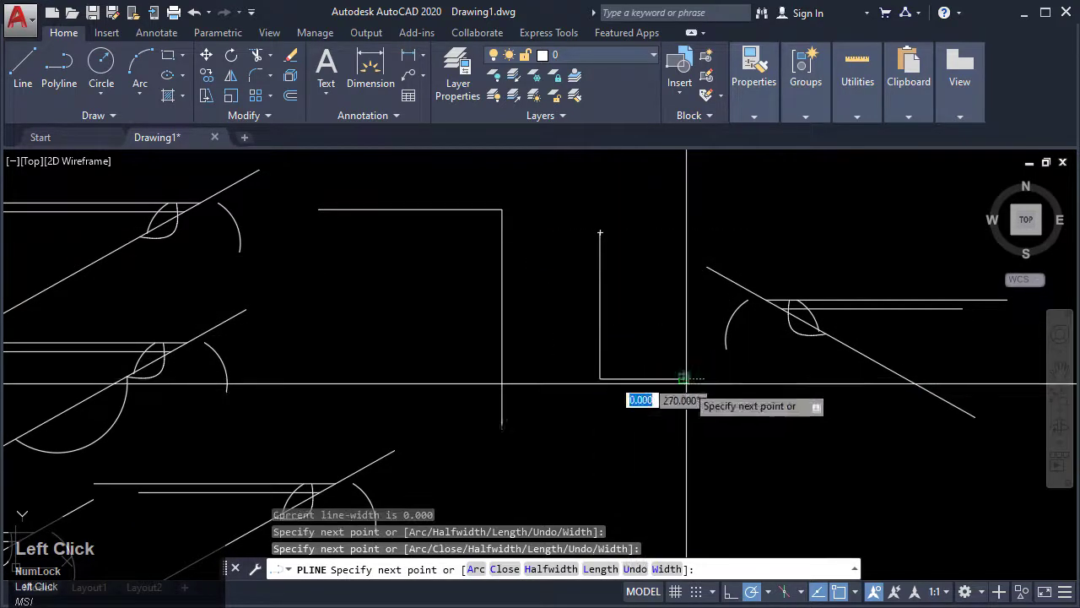
{"action": "left_click", "coordinate": [683, 475]}
{"action": "key", "text": "Escape"}
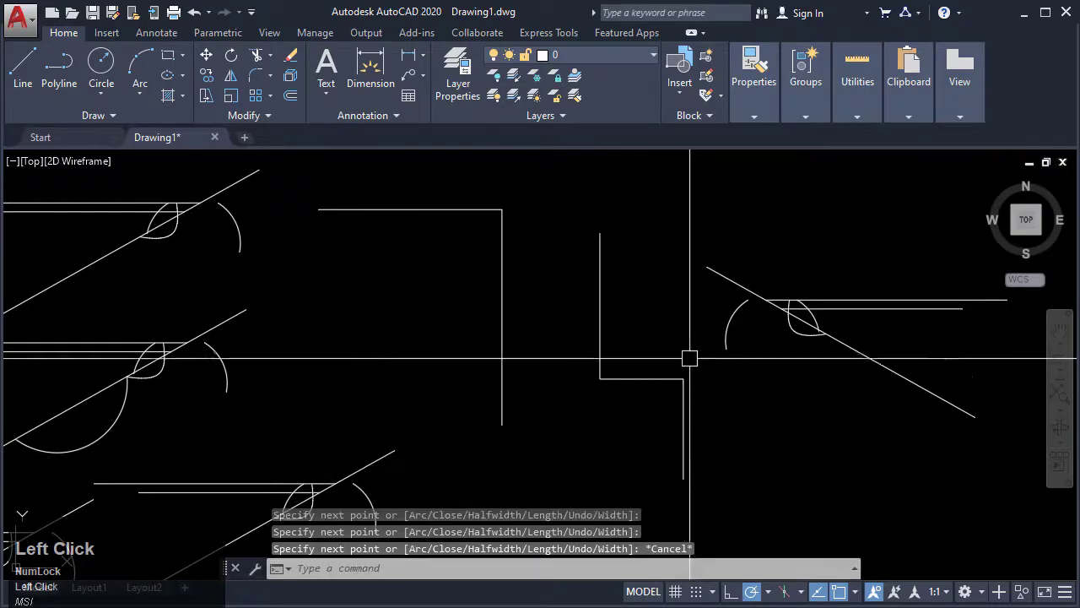
Fillet the corner between the separate horizontal and vertical polylines with a radius of 300.
{"action": "middle_click_drag", "start_coordinate": [529, 278], "coordinate": [550, 290]}
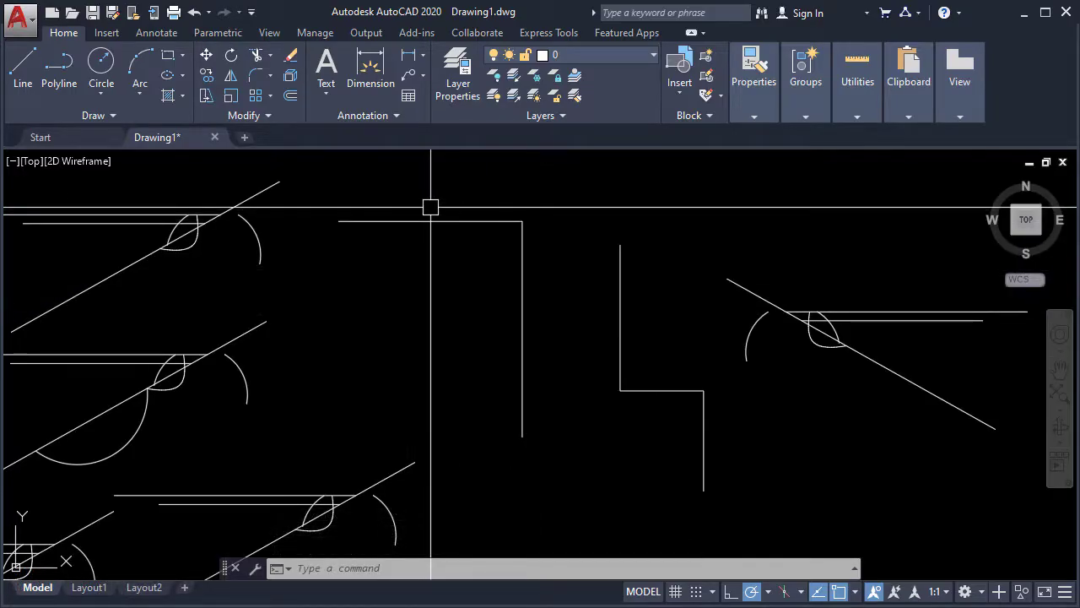
{"action": "type", "text": "F"}
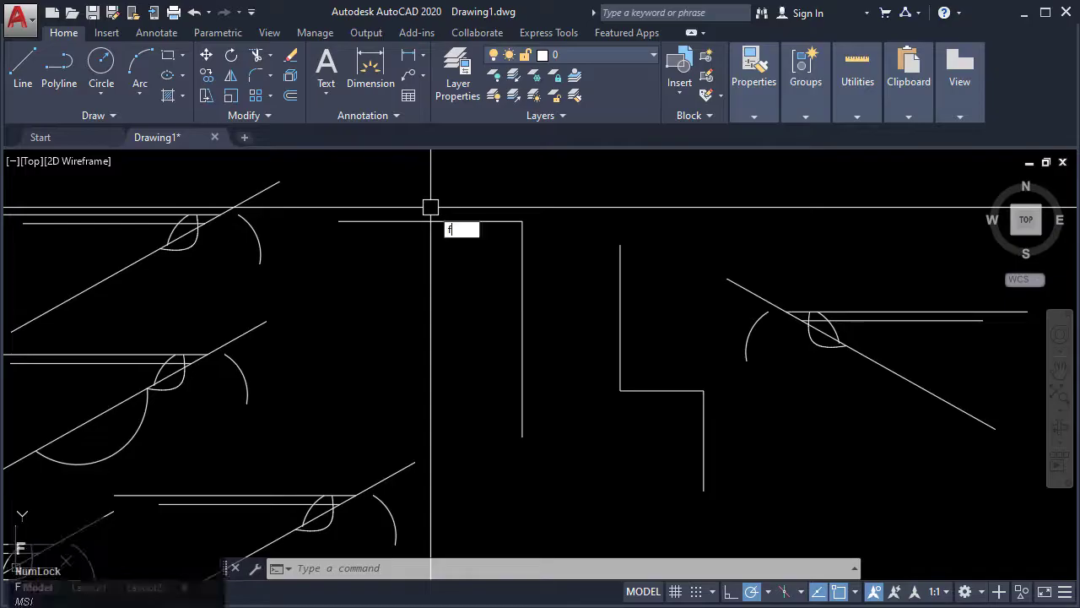
{"action": "key", "text": "Return"}
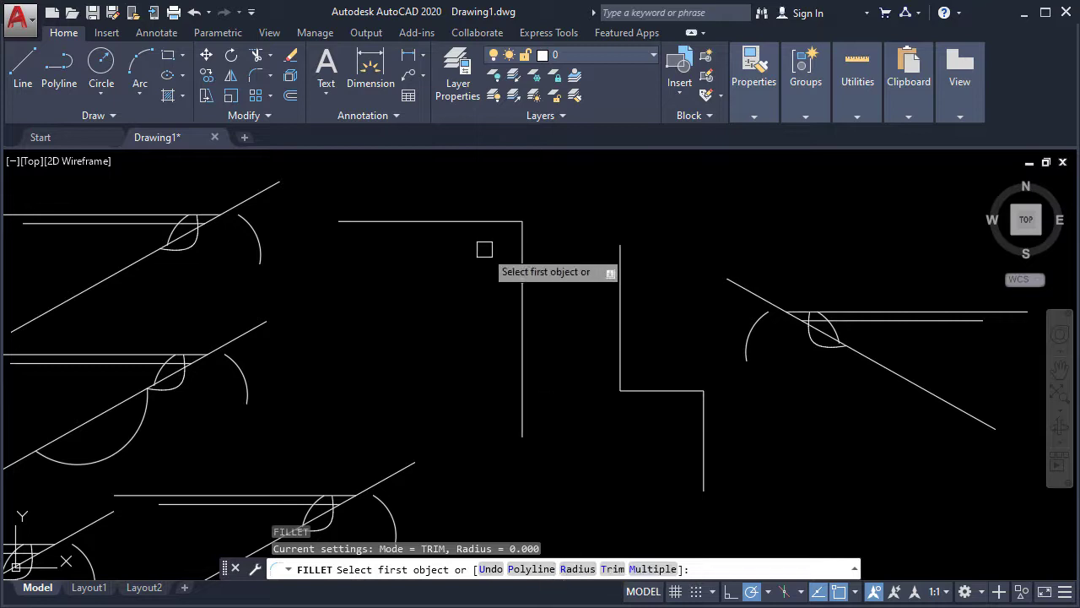
{"action": "type", "text": "r"}
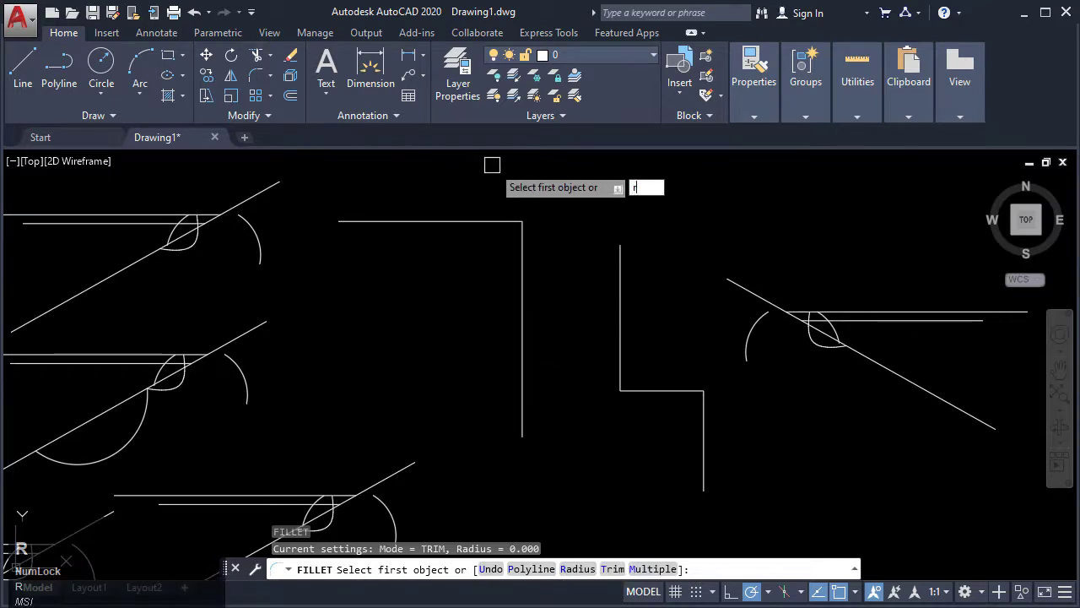
{"action": "key", "text": "Return"}
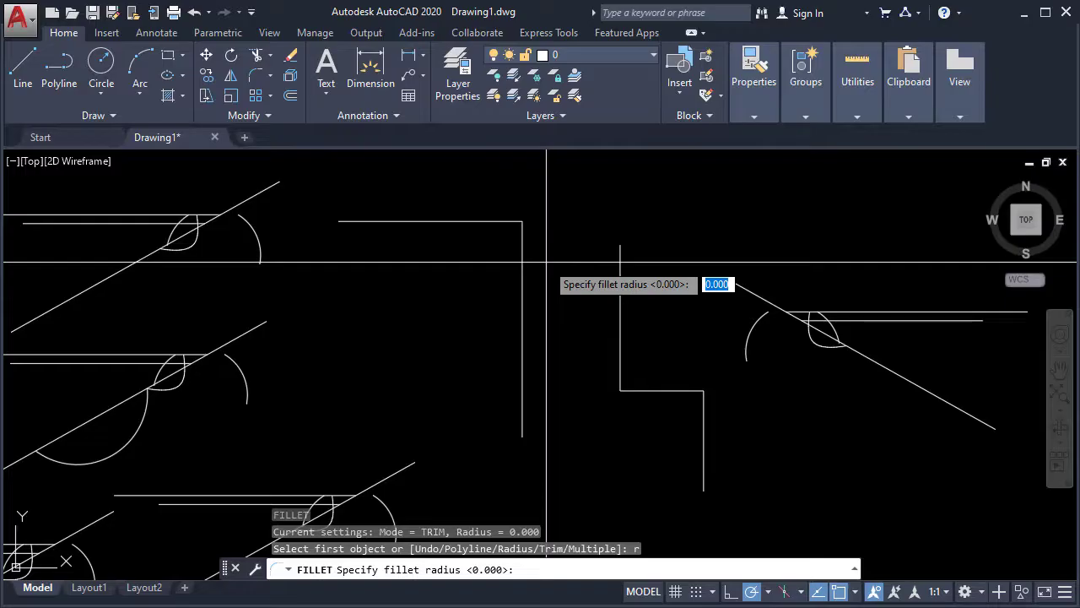
{"action": "type", "text": "3"}
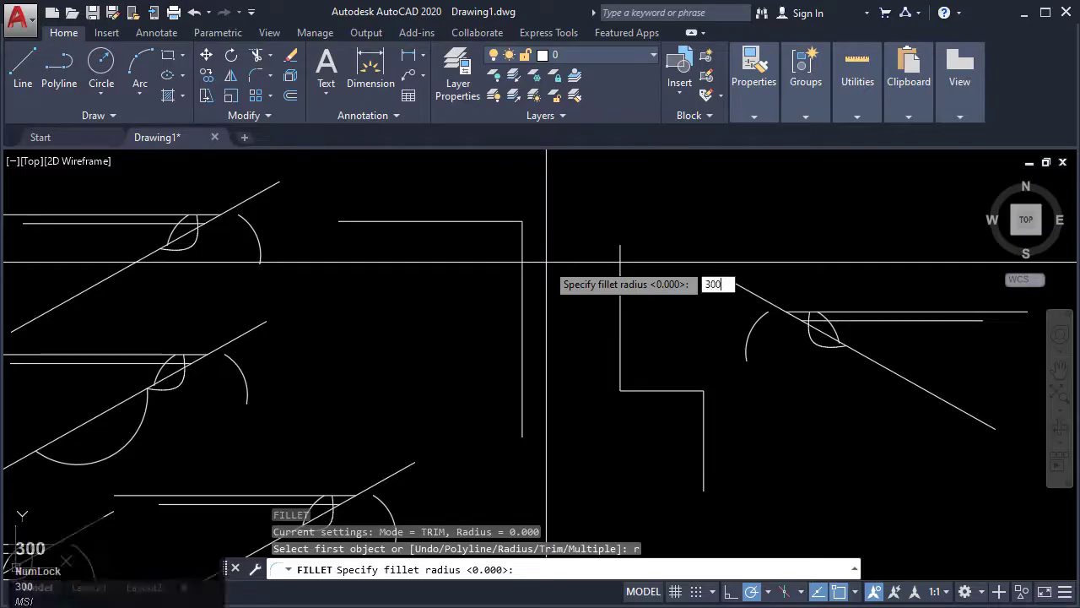
{"action": "key", "text": "Return"}
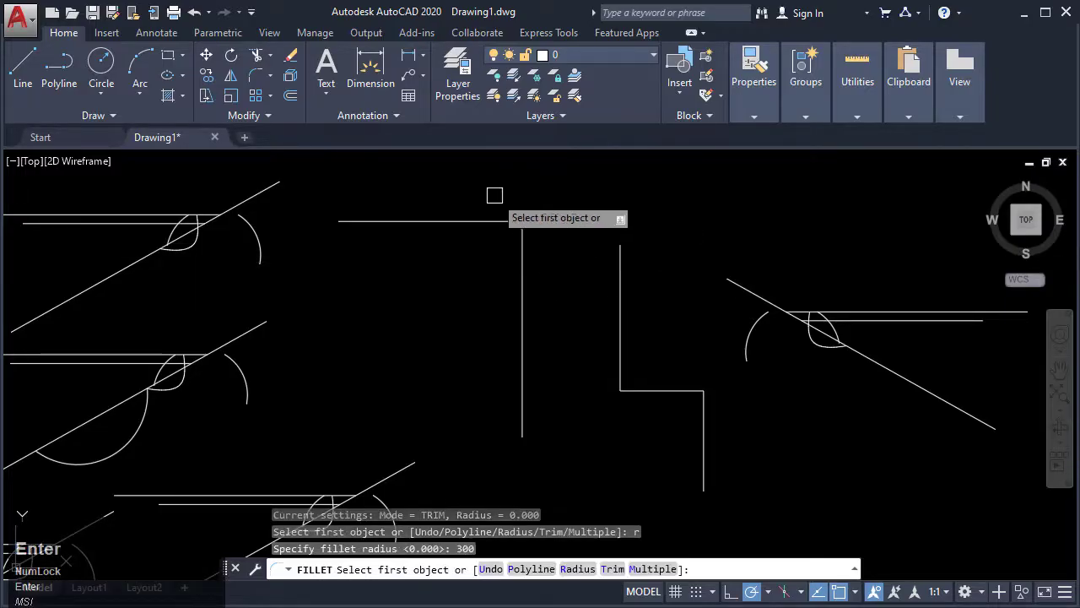
{"action": "left_click", "coordinate": [489, 221]}
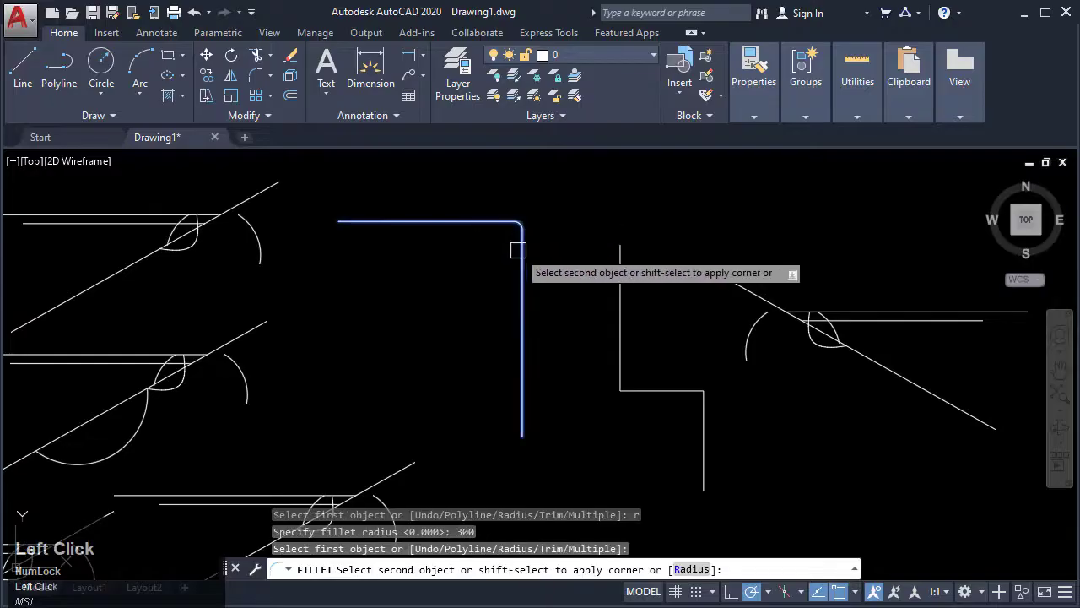
{"action": "scroll", "coordinate": [520, 243], "scroll_direction": "up", "scroll_amount": 4}
{"action": "middle_click_drag", "start_coordinate": [511, 200], "coordinate": [557, 325]}
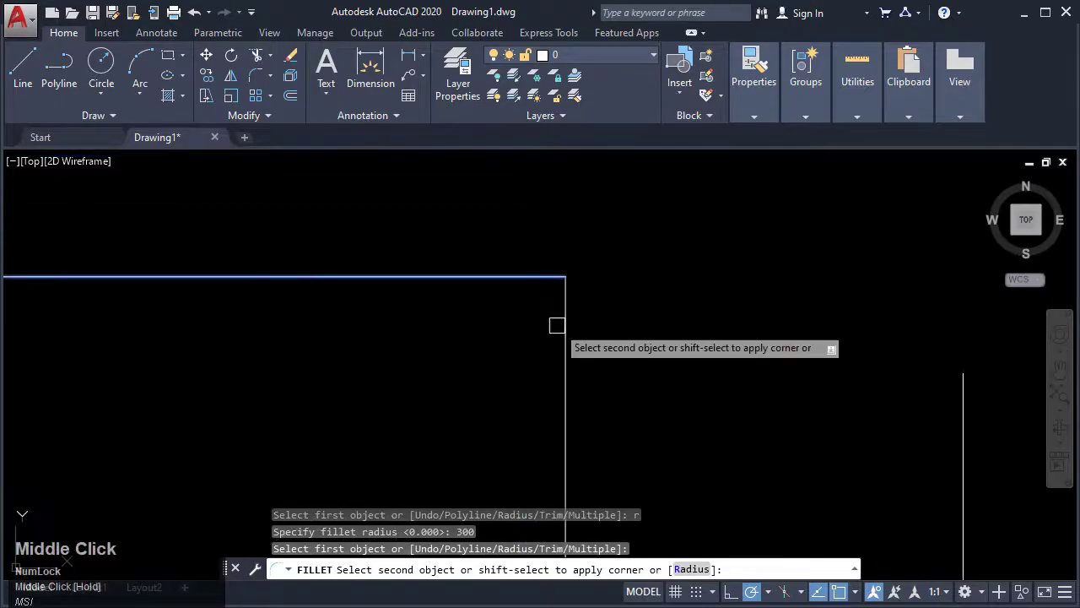
Fillet the corner between the horizontal and vertical segments with a radius of 300.
{"action": "left_click", "coordinate": [563, 370]}
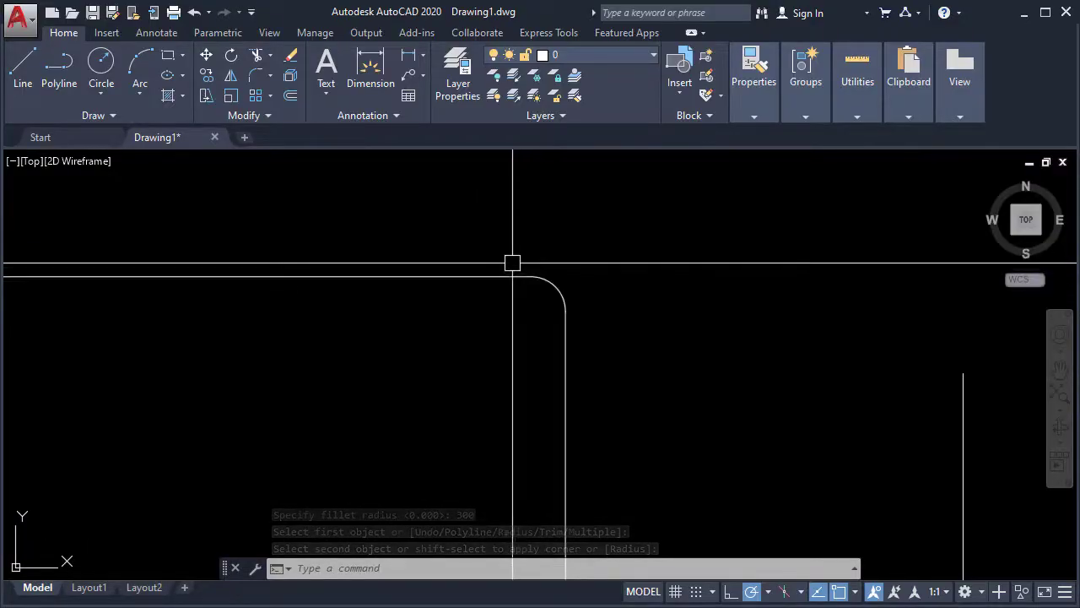
{"action": "scroll", "coordinate": [557, 427], "scroll_direction": "down", "scroll_amount": 3}
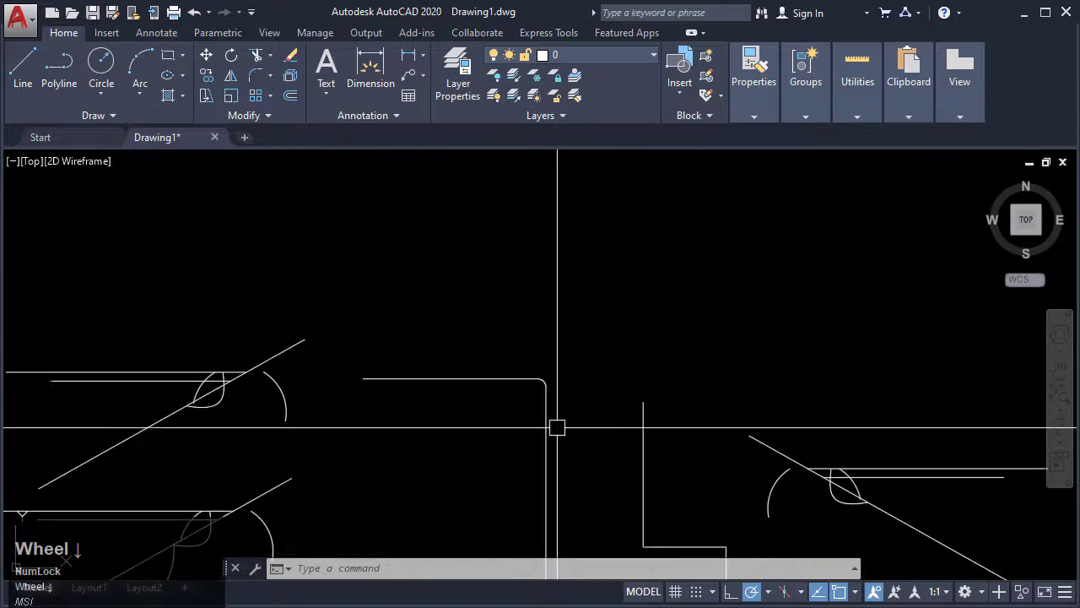
{"action": "mouse_move", "coordinate": [557, 427]}
{"action": "middle_mouse_down"}
{"action": "mouse_move", "coordinate": [499, 268]}
{"action": "mouse_move", "coordinate": [509, 278]}
{"action": "mouse_move", "coordinate": [437, 370]}
{"action": "middle_mouse_up"}
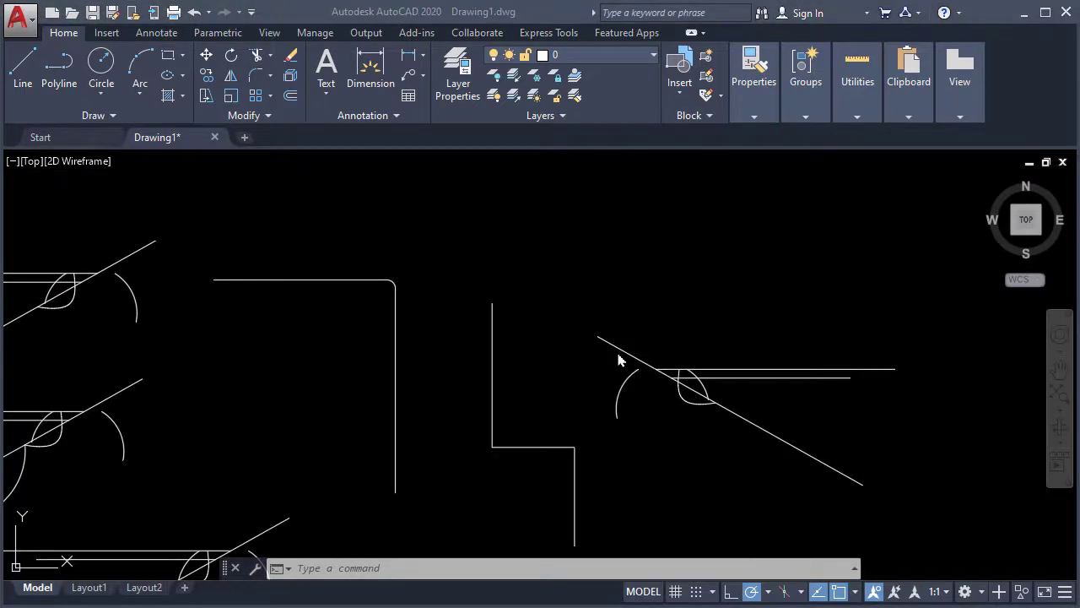
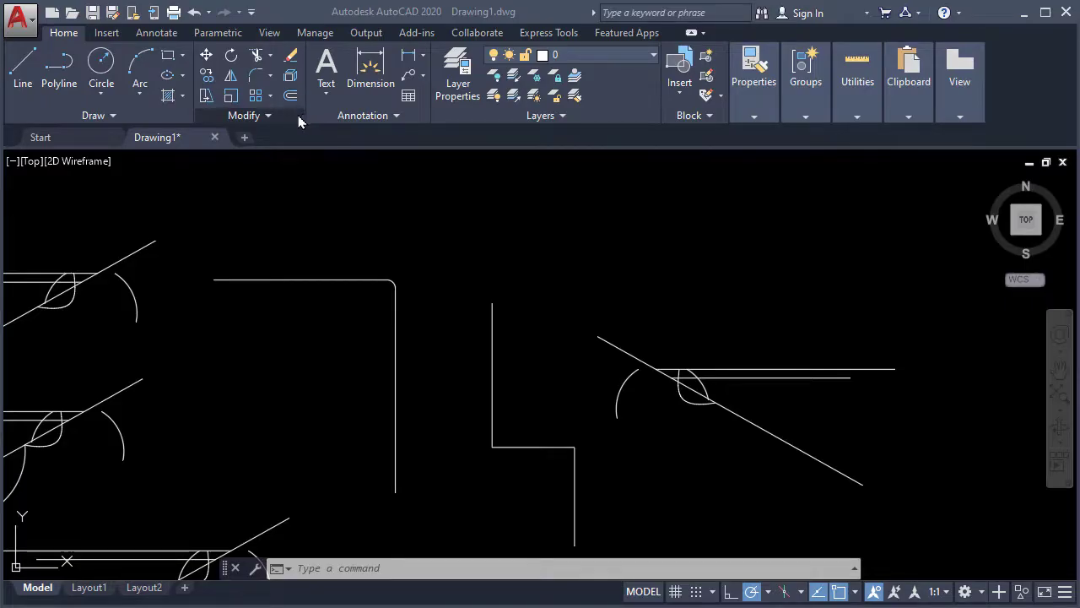
Offset the stepped polyline by 1000 toward its upper-right side.
{"action": "key", "text": "Num_Lock"}
{"action": "type", "text": "o"}
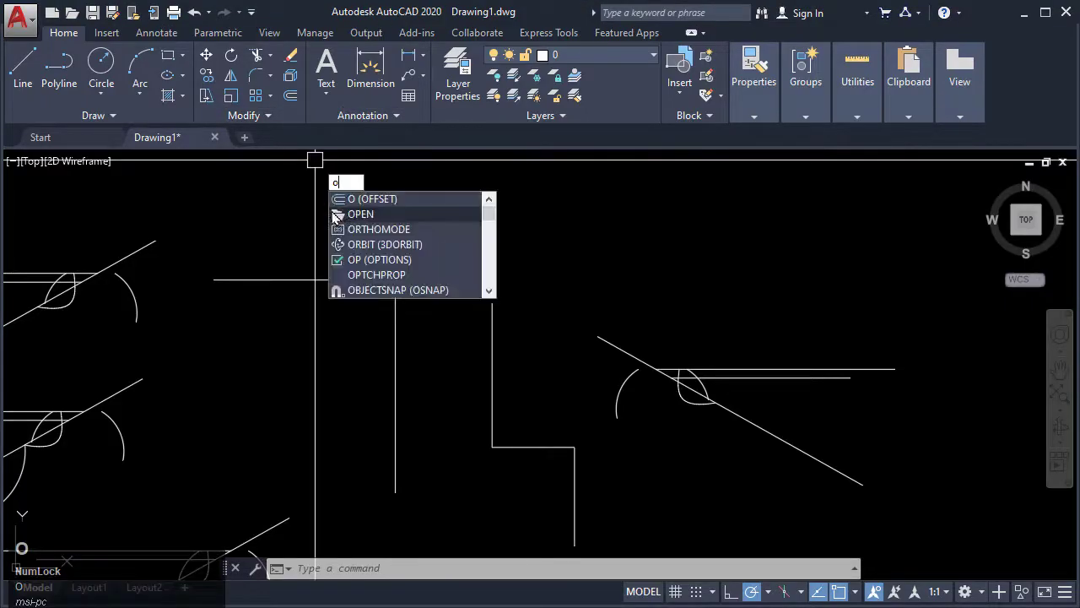
{"action": "key", "text": "Return"}
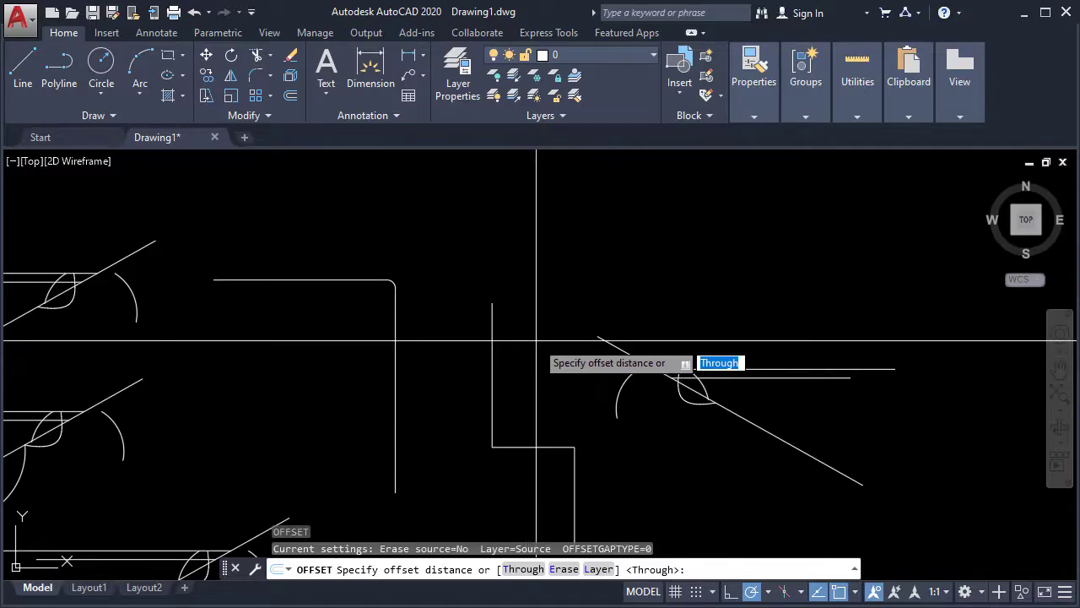
{"action": "type", "text": "10"}
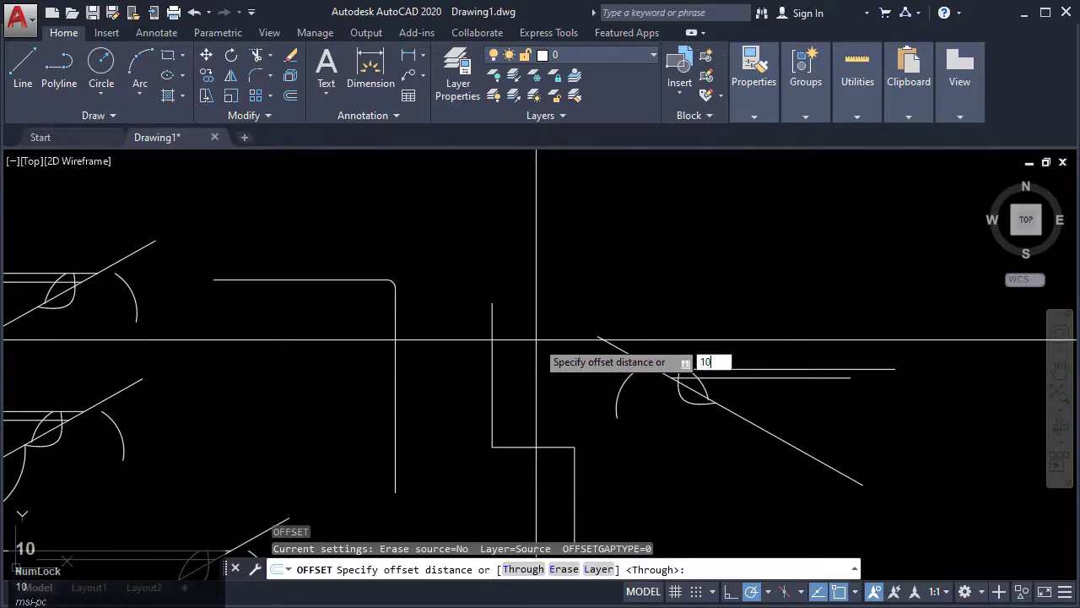
{"action": "type", "text": "00"}
{"action": "key", "text": "Return"}
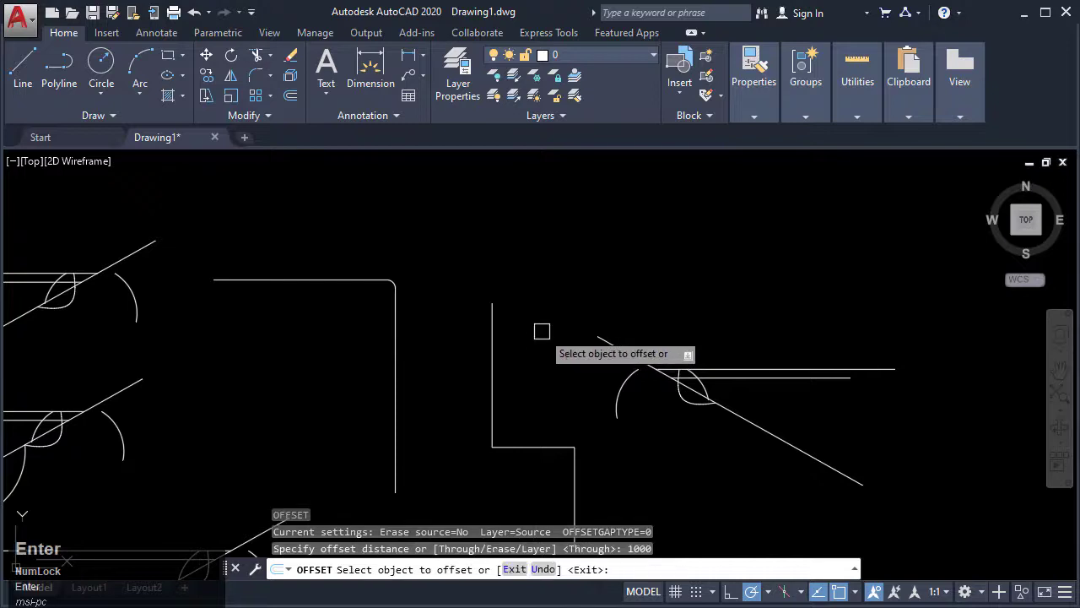
{"action": "left_click", "coordinate": [493, 368]}
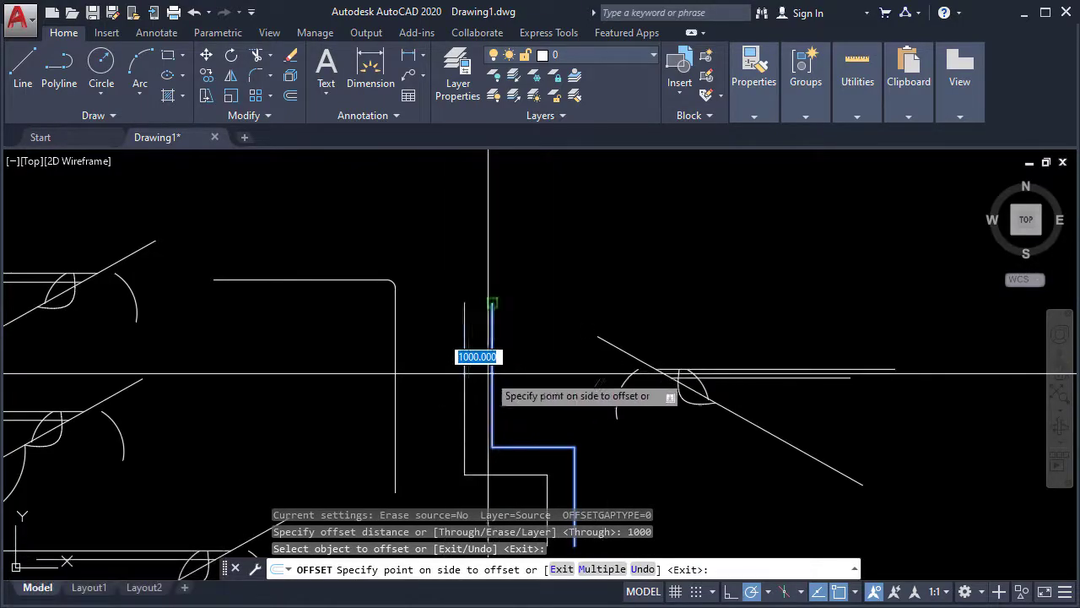
{"action": "left_click", "coordinate": [562, 370]}
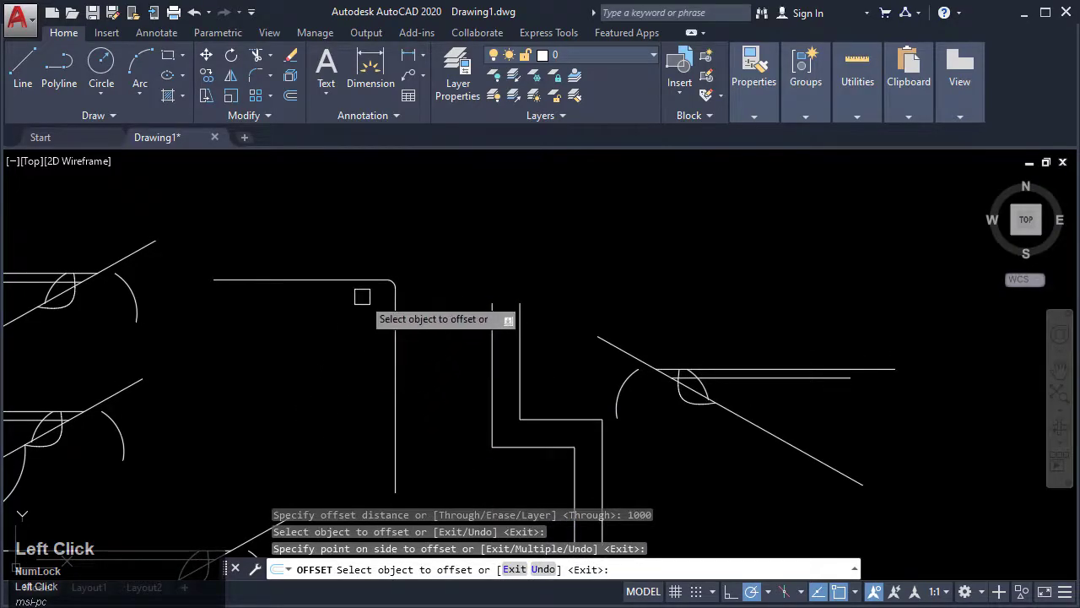
Offset the filleted polyline outward three times in succession at the 1000 distance, each copy taken from the previous one.
{"action": "left_click", "coordinate": [297, 281]}
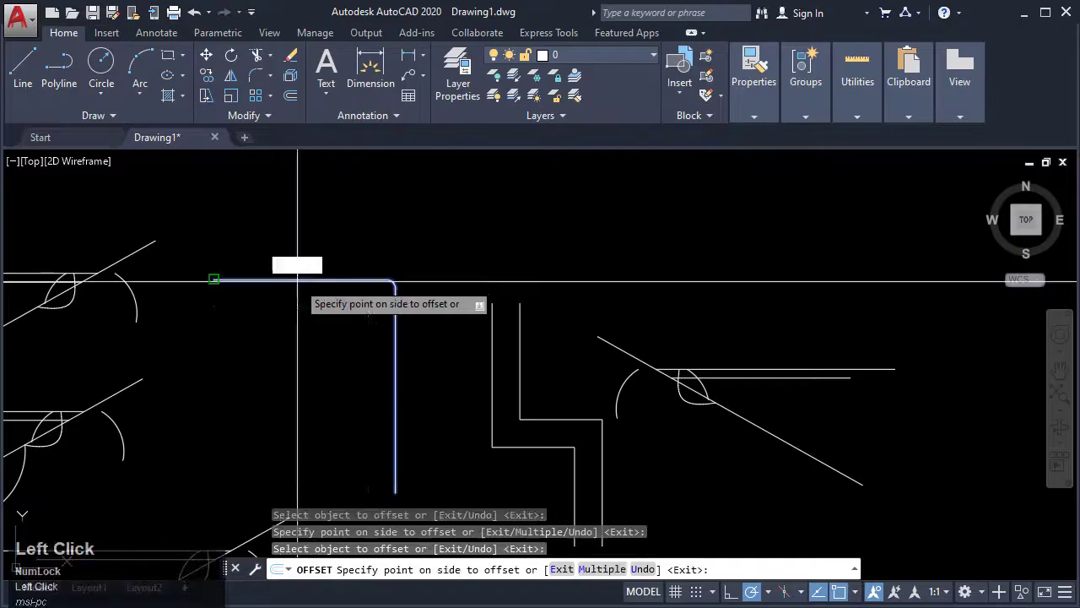
{"action": "left_click", "coordinate": [435, 219]}
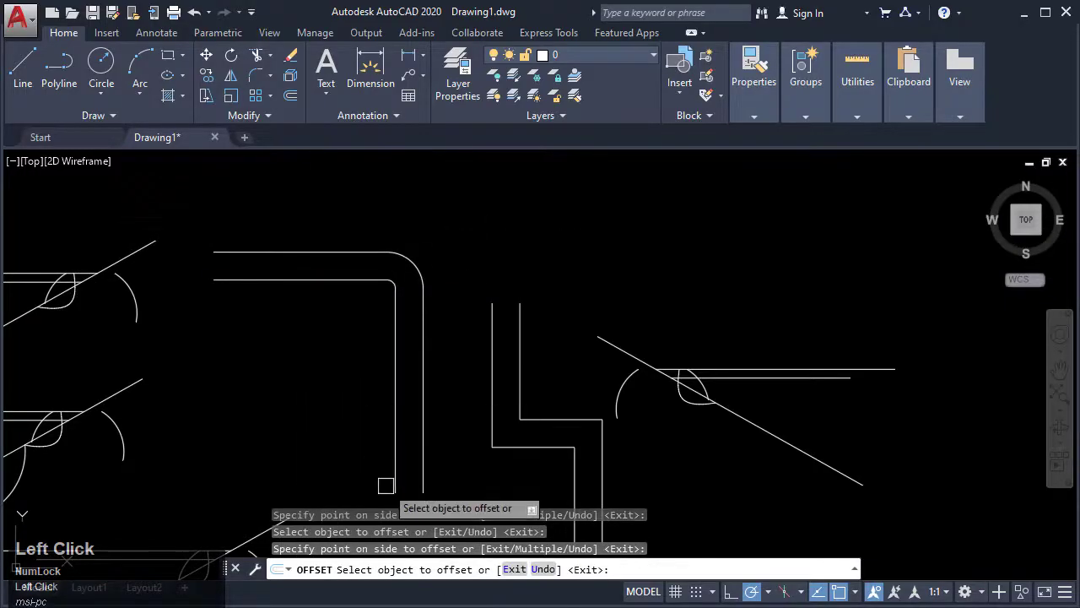
{"action": "left_click", "coordinate": [334, 252]}
{"action": "left_click", "coordinate": [328, 219]}
{"action": "left_click", "coordinate": [368, 226]}
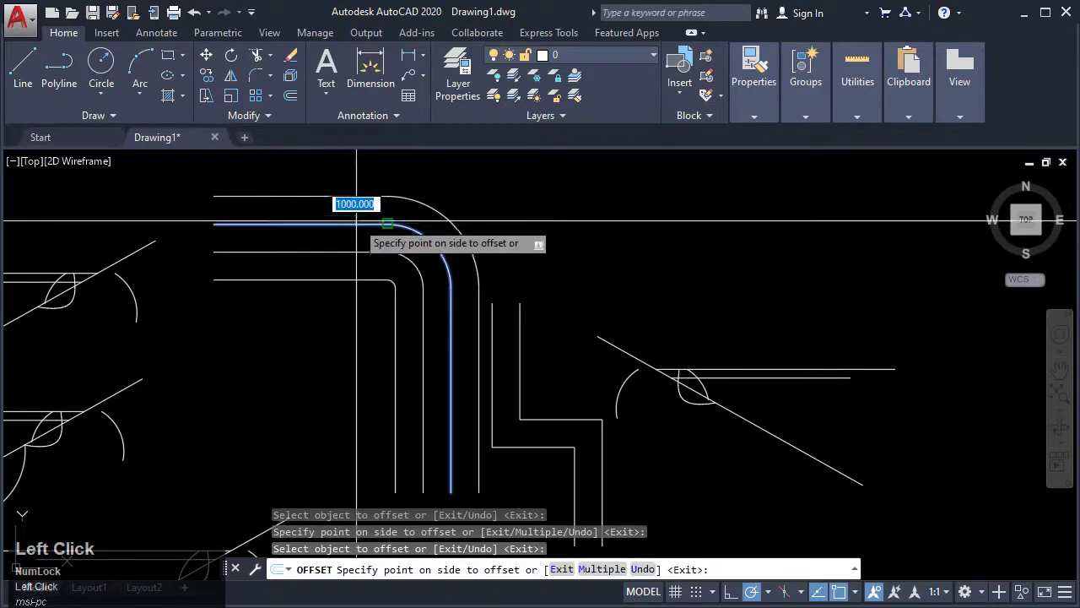
{"action": "left_click", "coordinate": [365, 192]}
Add three more successive 1000 offsets of the stepped polyline toward its upper-right side and end the Offset command.
{"action": "left_click", "coordinate": [520, 333]}
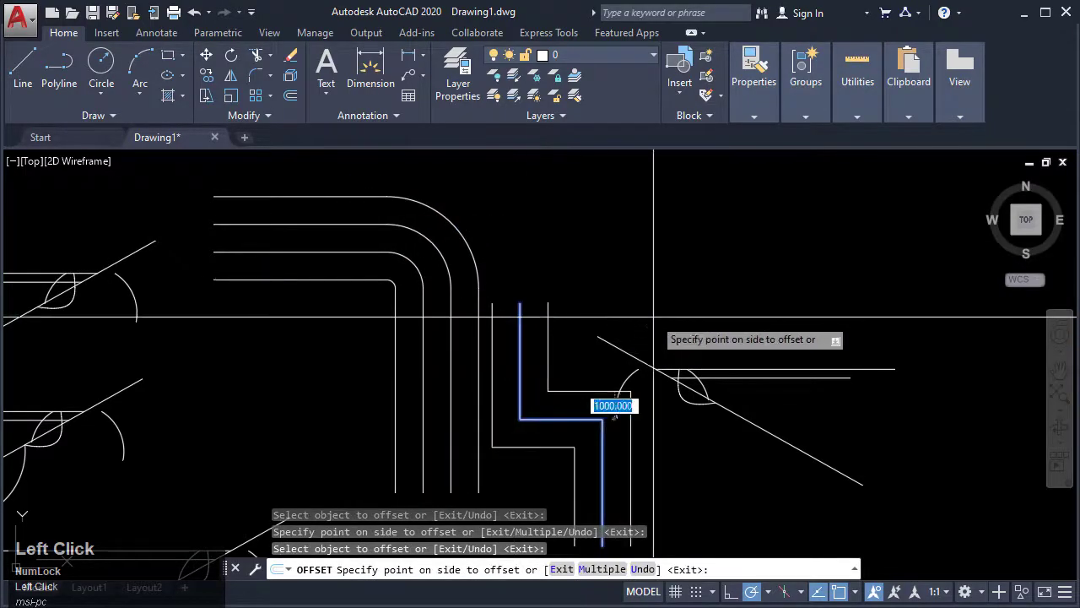
{"action": "left_click", "coordinate": [629, 329]}
{"action": "left_click", "coordinate": [548, 351]}
{"action": "left_click", "coordinate": [683, 319]}
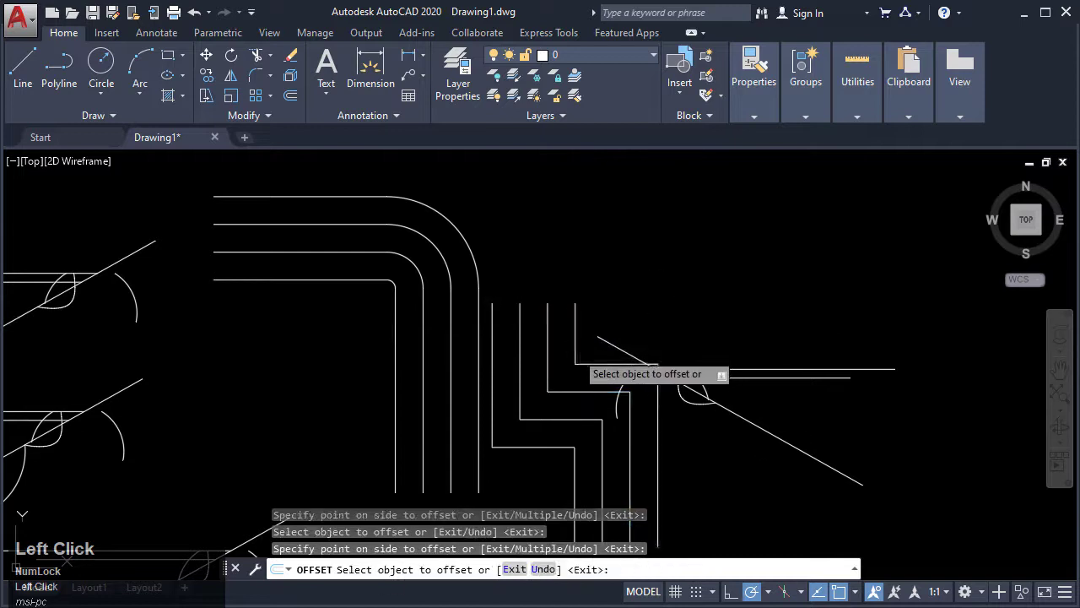
{"action": "left_click", "coordinate": [574, 351]}
{"action": "left_click", "coordinate": [662, 342]}
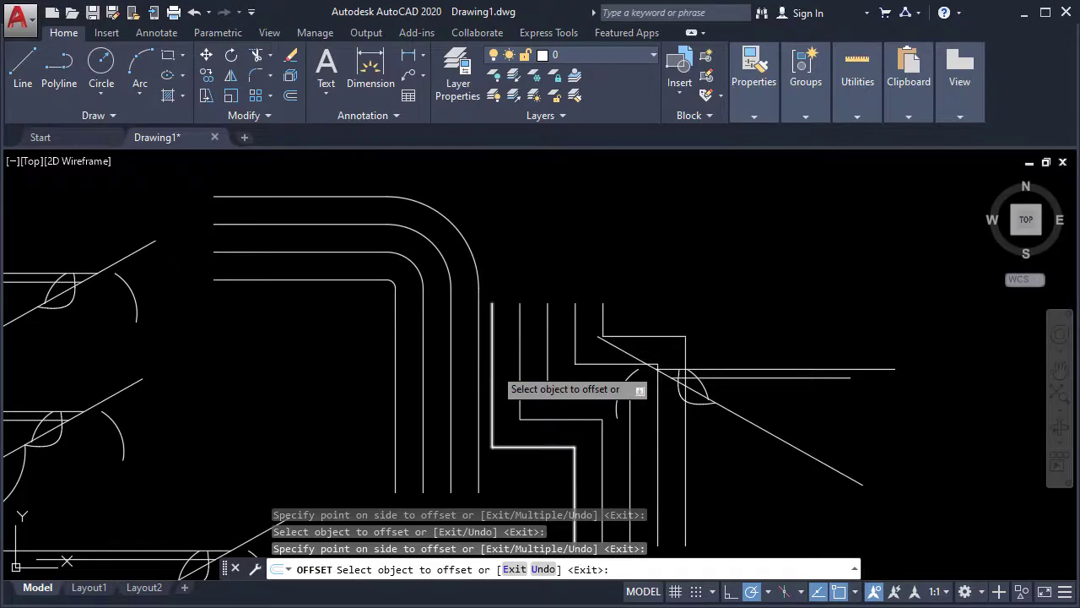
{"action": "key", "text": "Escape"}
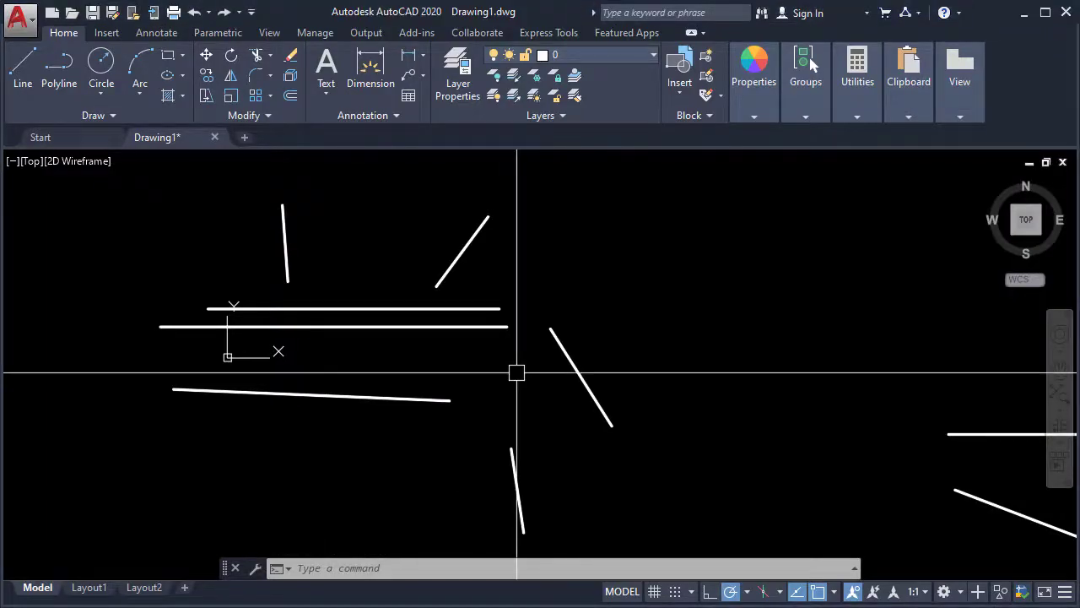
{"action": "left_click", "coordinate": [517, 372]}
{"action": "key", "text": "Escape"}
{"action": "key", "text": "Escape"}
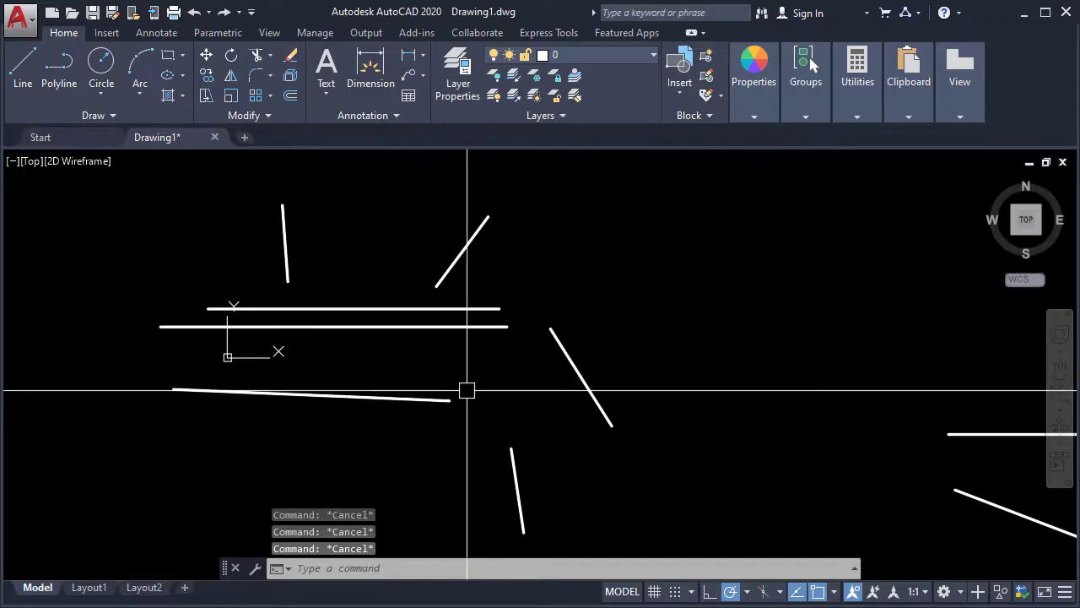
Extend the two slanted lines above down to the upper horizontal line, using that line as the boundary edge.
{"action": "type", "text": "e"}
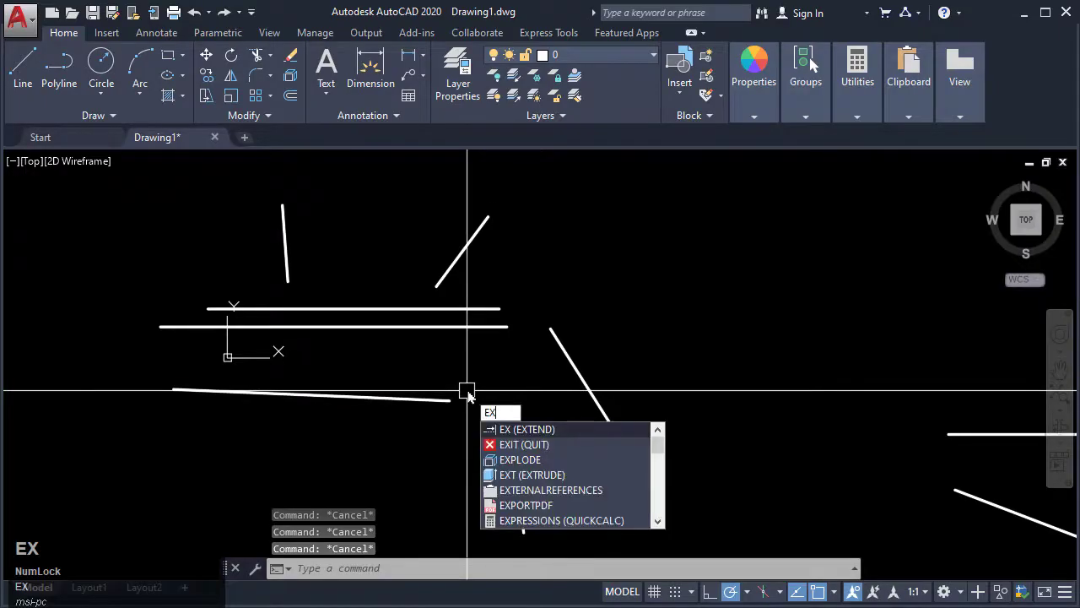
{"action": "key", "text": "Return"}
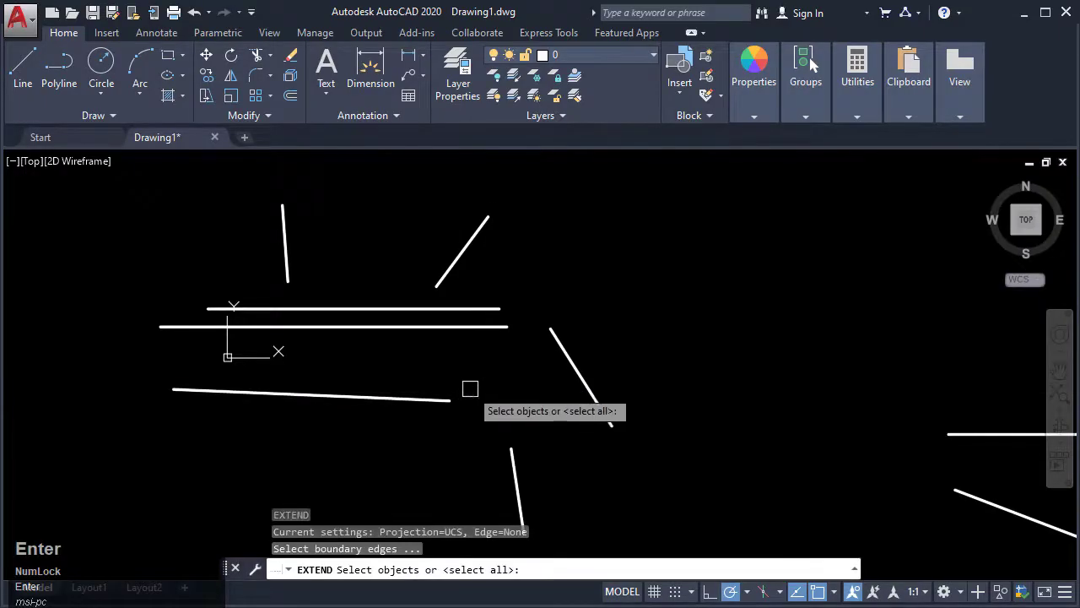
{"action": "left_click", "coordinate": [456, 308]}
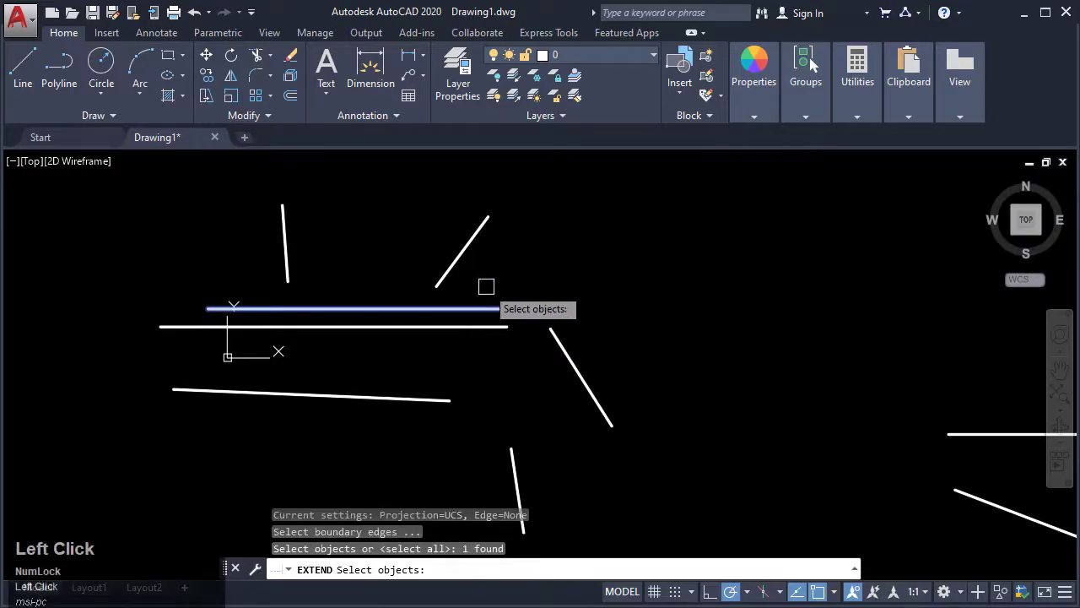
{"action": "key", "text": "Return"}
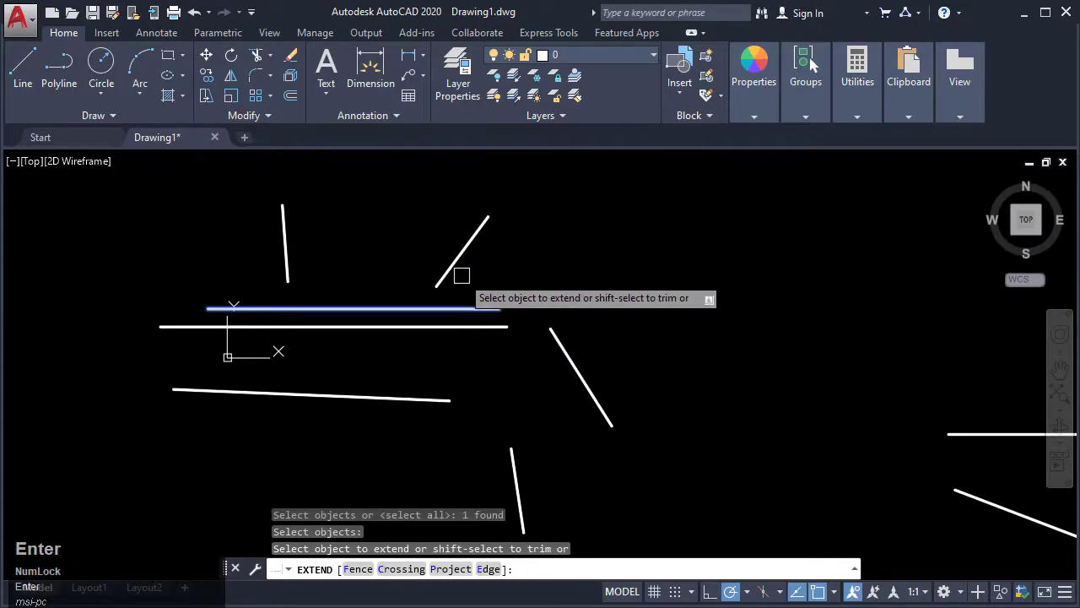
{"action": "scroll", "coordinate": [442, 272], "scroll_direction": "up", "scroll_amount": 2}
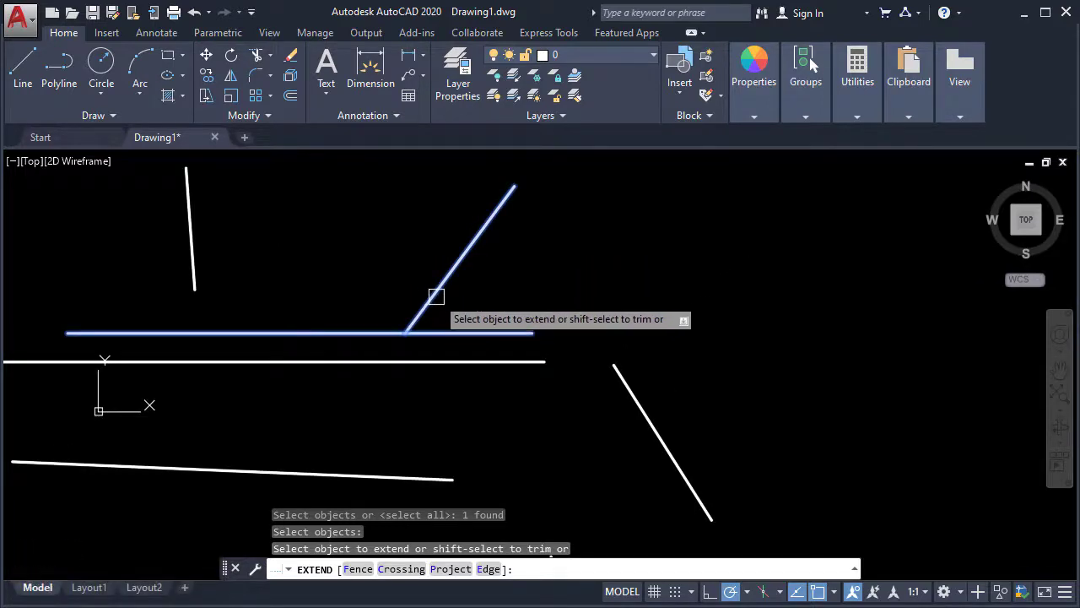
{"action": "left_click", "coordinate": [425, 294]}
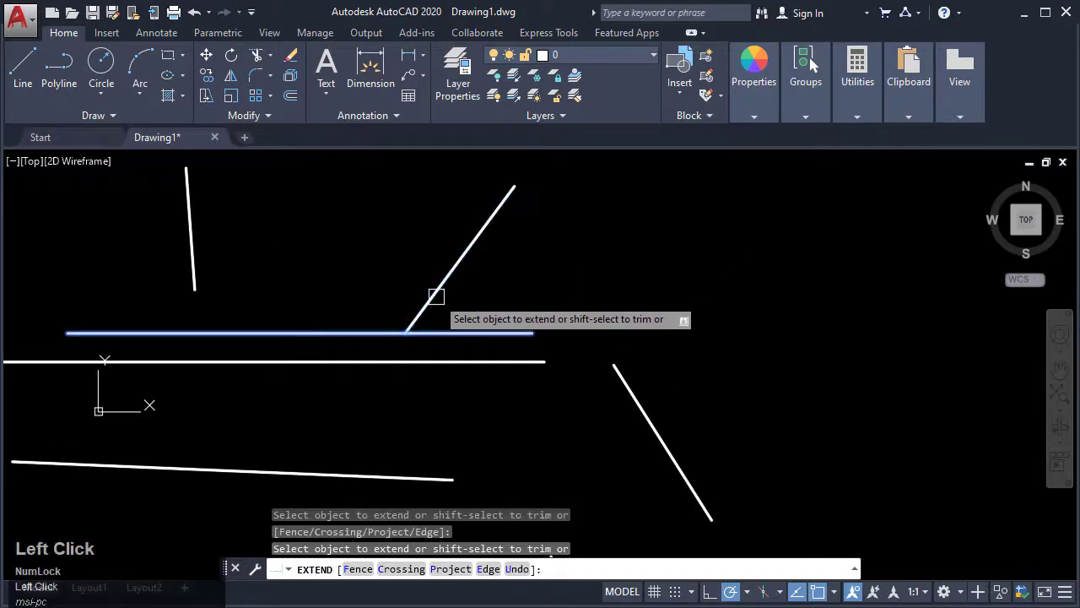
{"action": "left_click", "coordinate": [196, 280]}
{"action": "middle_click_drag", "start_coordinate": [263, 346], "coordinate": [348, 336]}
{"action": "key", "text": "Escape"}
{"action": "key", "text": "Escape"}
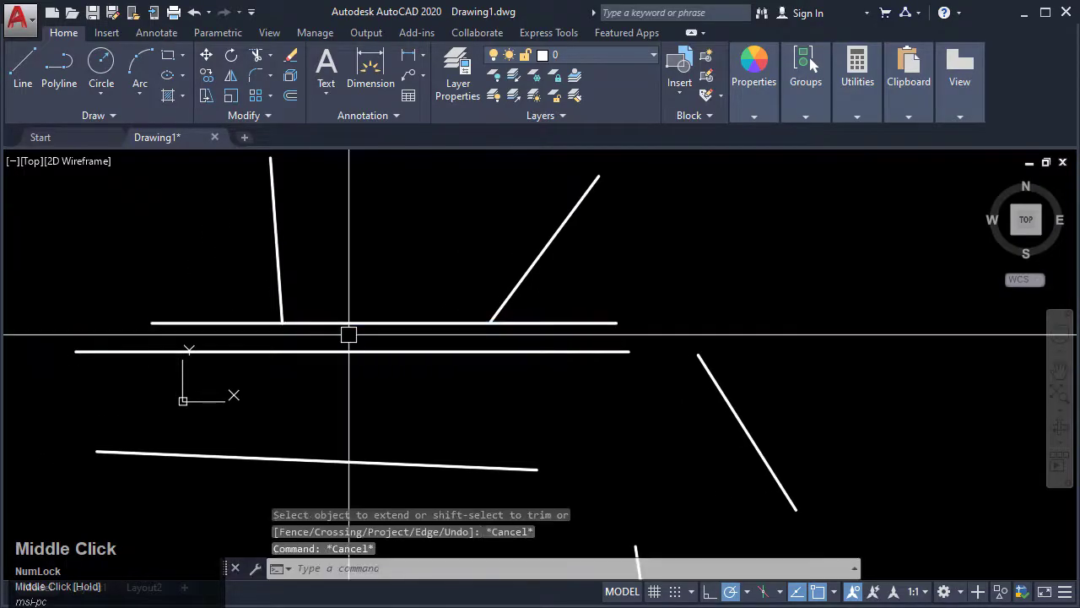
{"action": "key", "text": "Escape"}
Extend the same two slanted lines further down to the slightly sloping lower line, using it as the boundary edge.
{"action": "type", "text": "ex"}
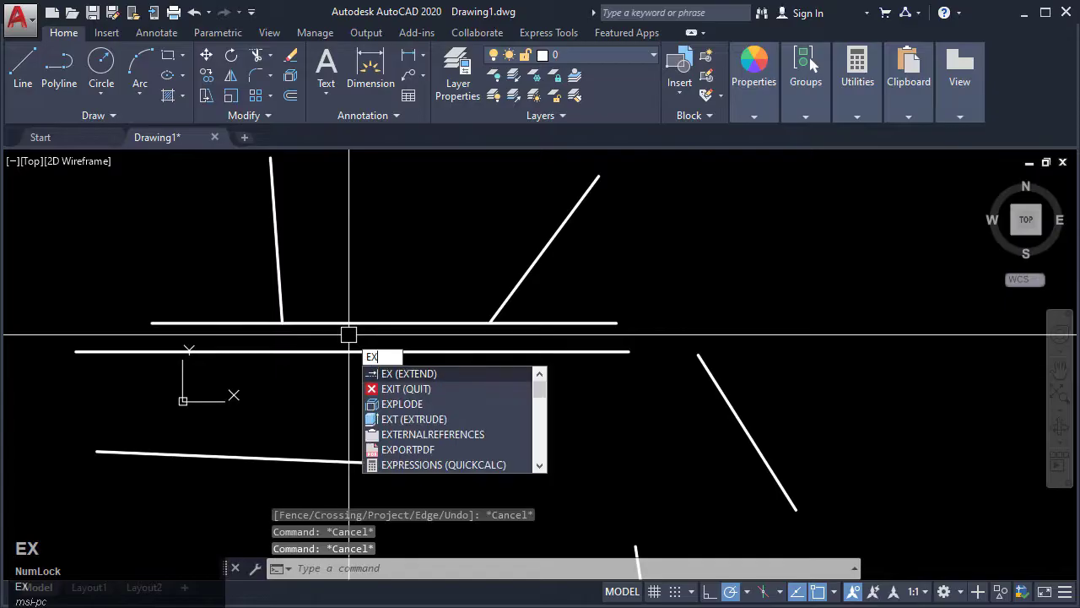
{"action": "key", "text": "Return"}
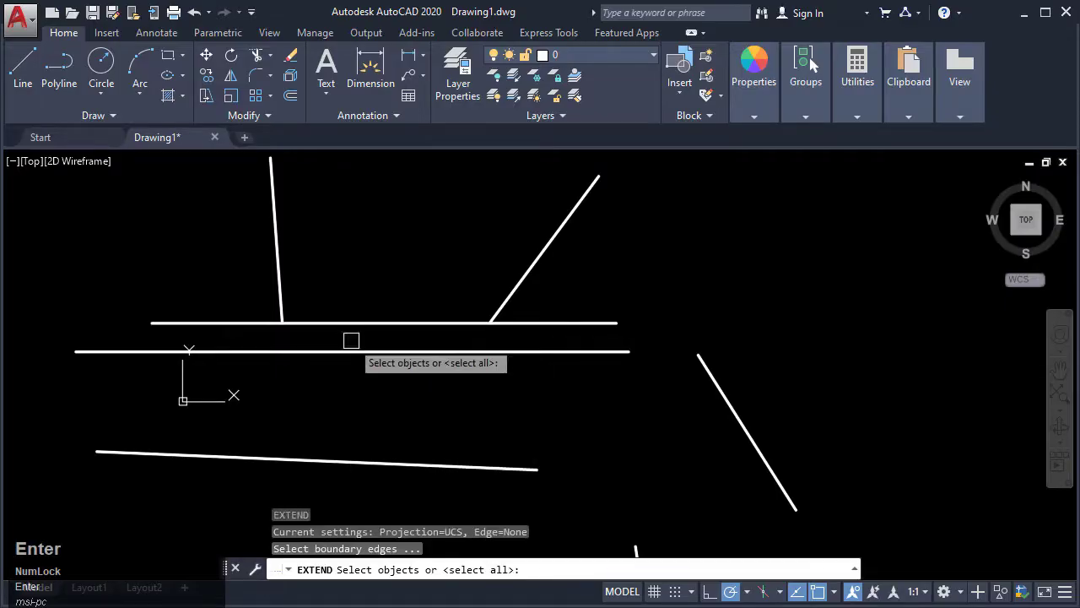
{"action": "left_click", "coordinate": [360, 464]}
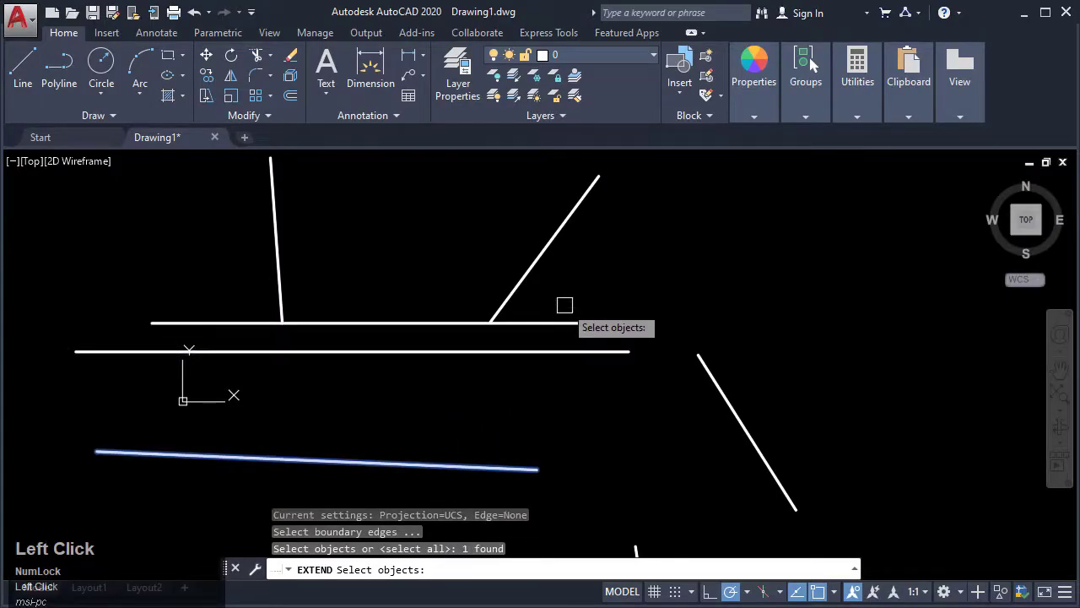
{"action": "key", "text": "Return"}
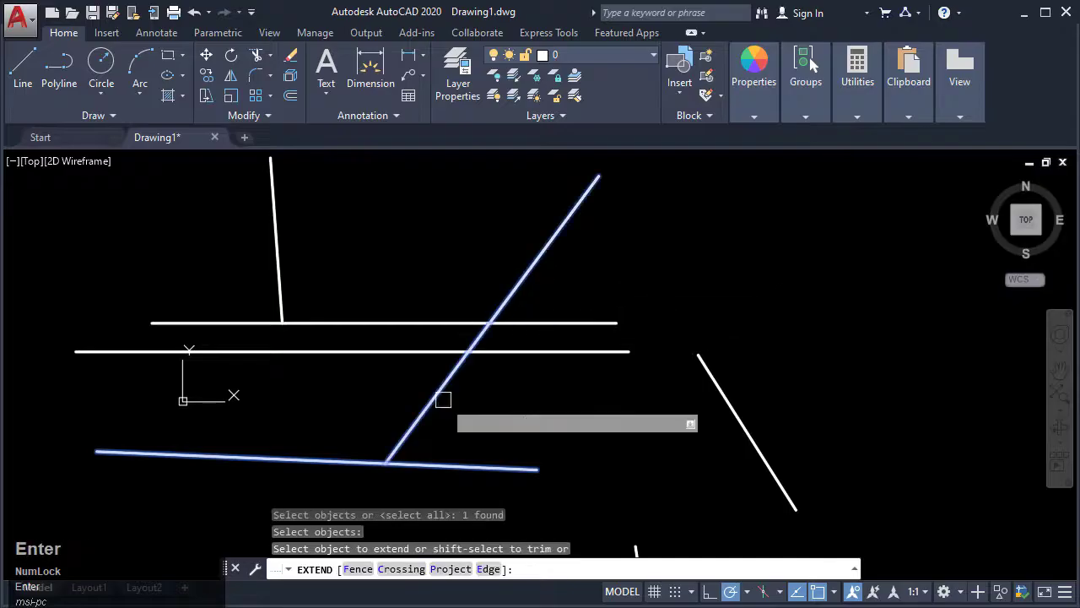
{"action": "left_click", "coordinate": [498, 313]}
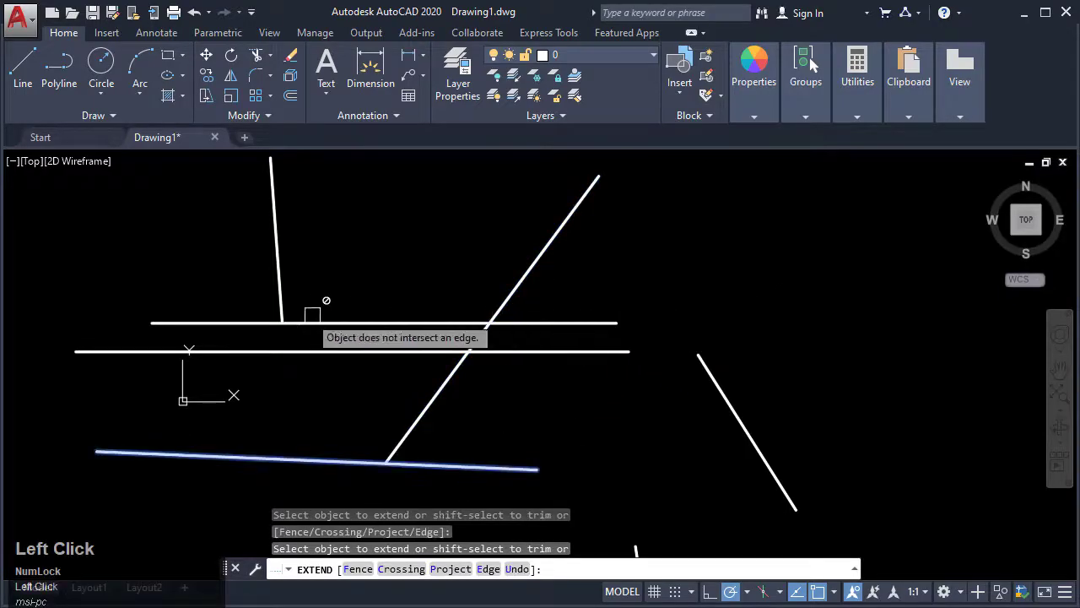
{"action": "left_click", "coordinate": [286, 309]}
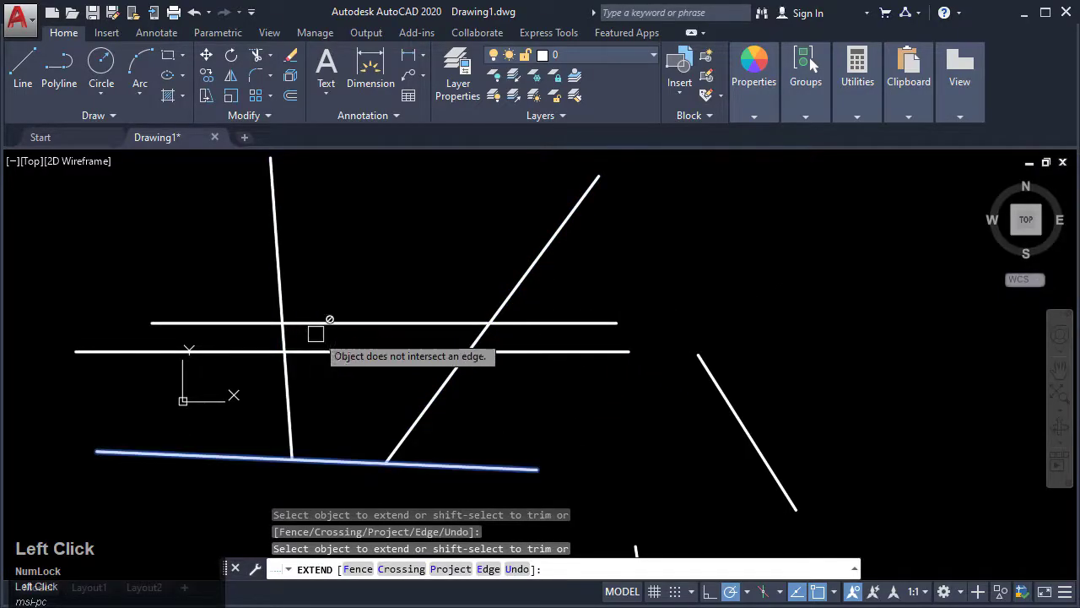
{"action": "key", "text": "Escape"}
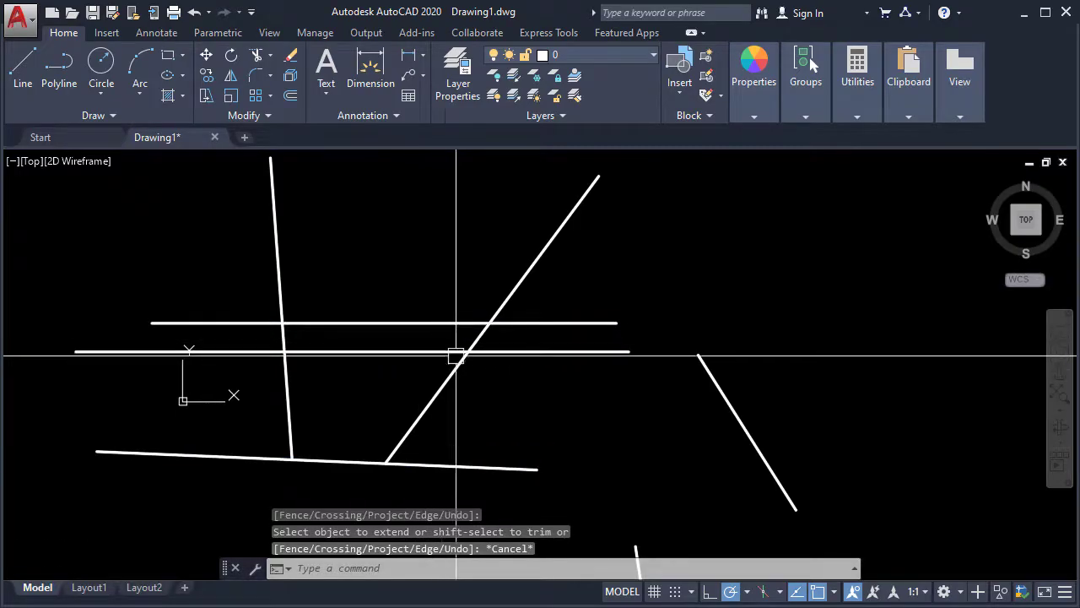
Try to stretch the upper horizontal line's right end horizontally past the separate slanted line, and undo the stretch.
{"action": "middle_click_drag", "start_coordinate": [616, 418], "coordinate": [546, 403]}
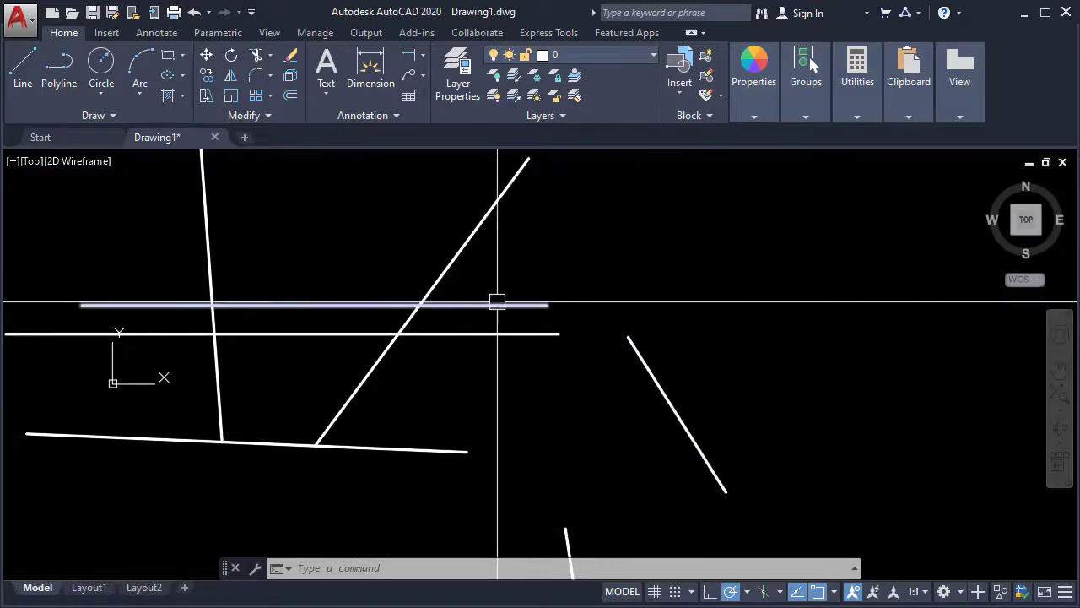
{"action": "key", "text": "Escape"}
{"action": "key", "text": "Escape"}
{"action": "key", "text": "Escape"}
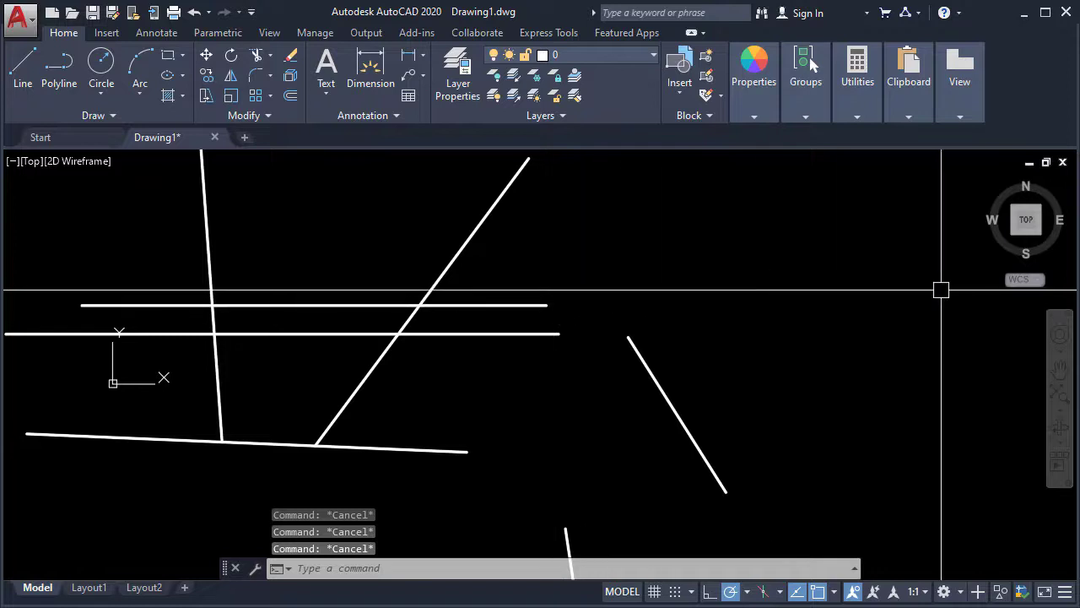
{"action": "left_click", "coordinate": [522, 306]}
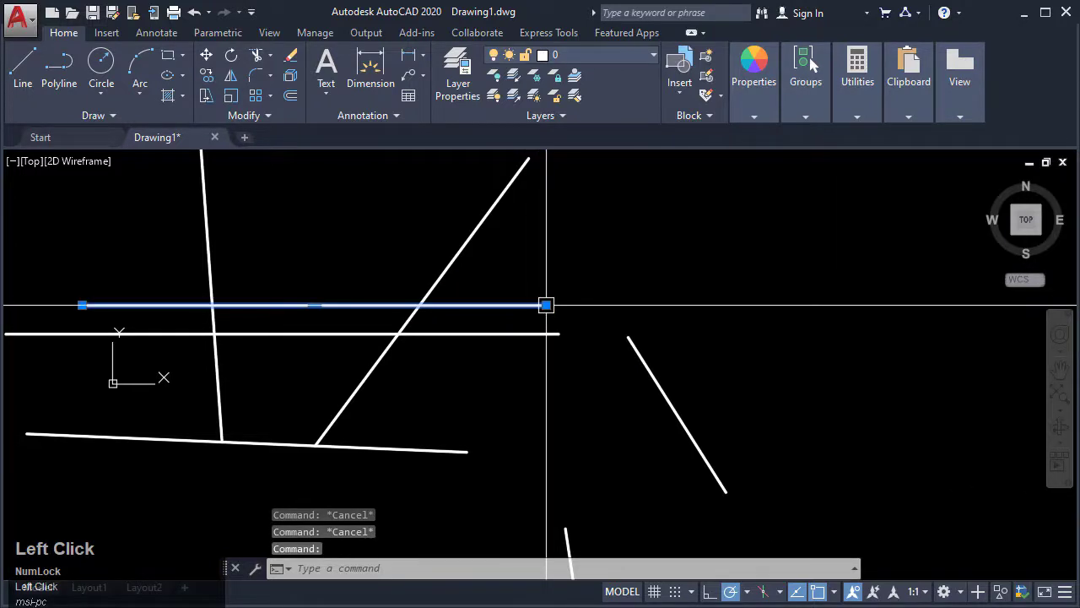
{"action": "left_click", "coordinate": [545, 305]}
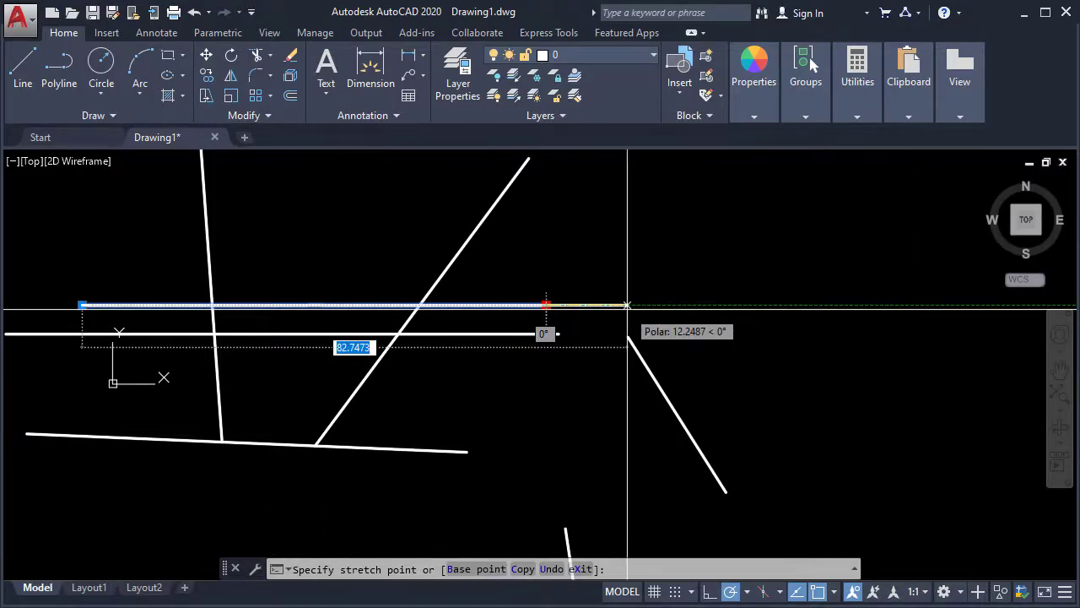
{"action": "left_click", "coordinate": [776, 295]}
{"action": "key", "text": "ctrl+z"}
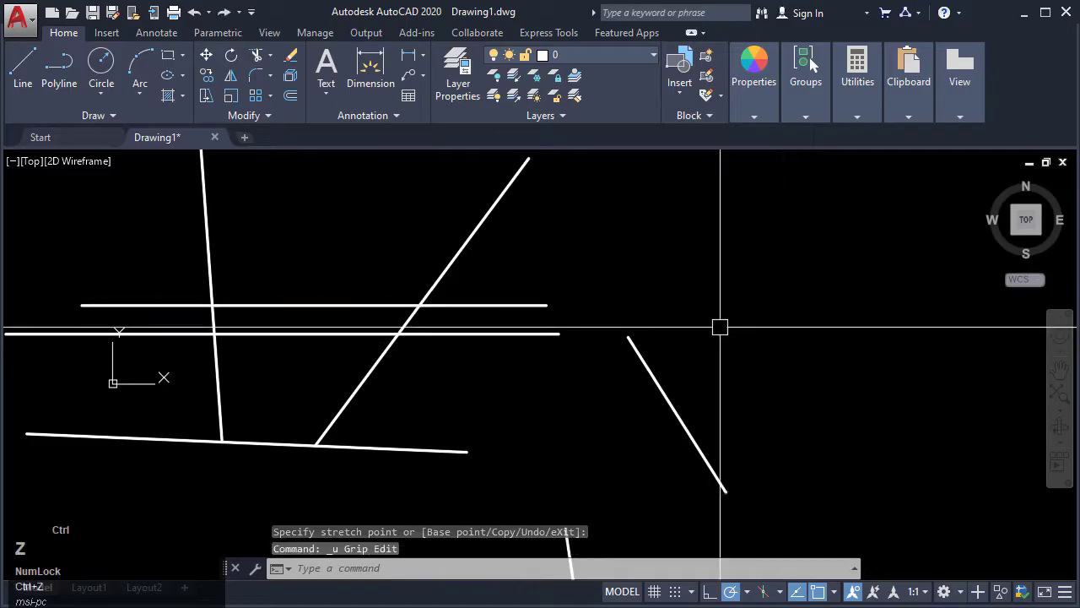
Stretch the upper horizontal line's right end past the separate slanted line, making it about 116 units long.
{"action": "left_click", "coordinate": [555, 311]}
{"action": "left_click", "coordinate": [536, 300]}
{"action": "left_click", "coordinate": [547, 305]}
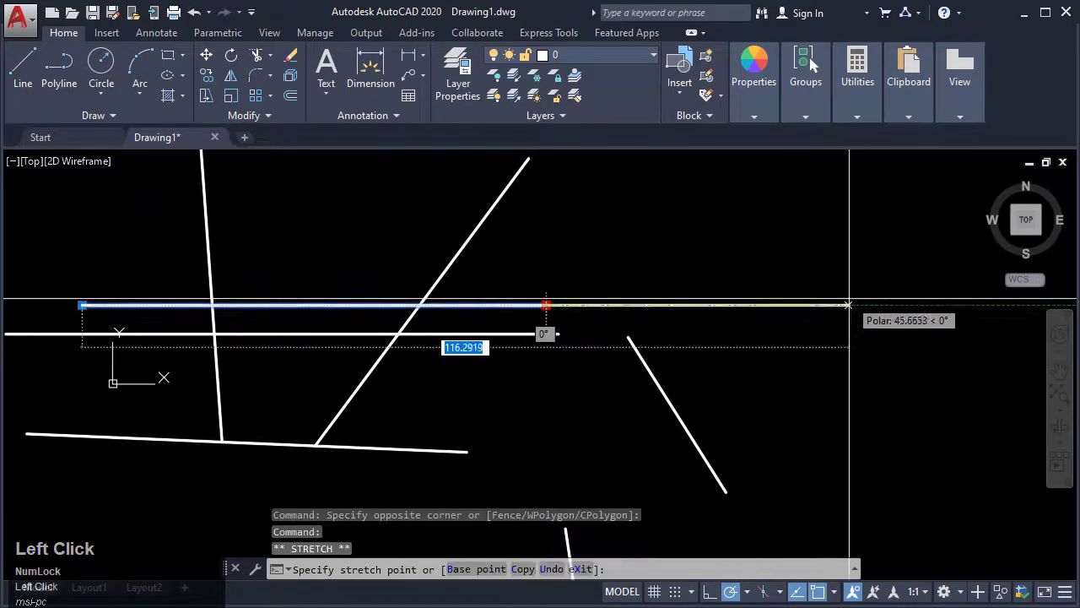
{"action": "left_click", "coordinate": [848, 304]}
{"action": "key", "text": "Escape"}
{"action": "key", "text": "Escape"}
{"action": "key", "text": "Escape"}
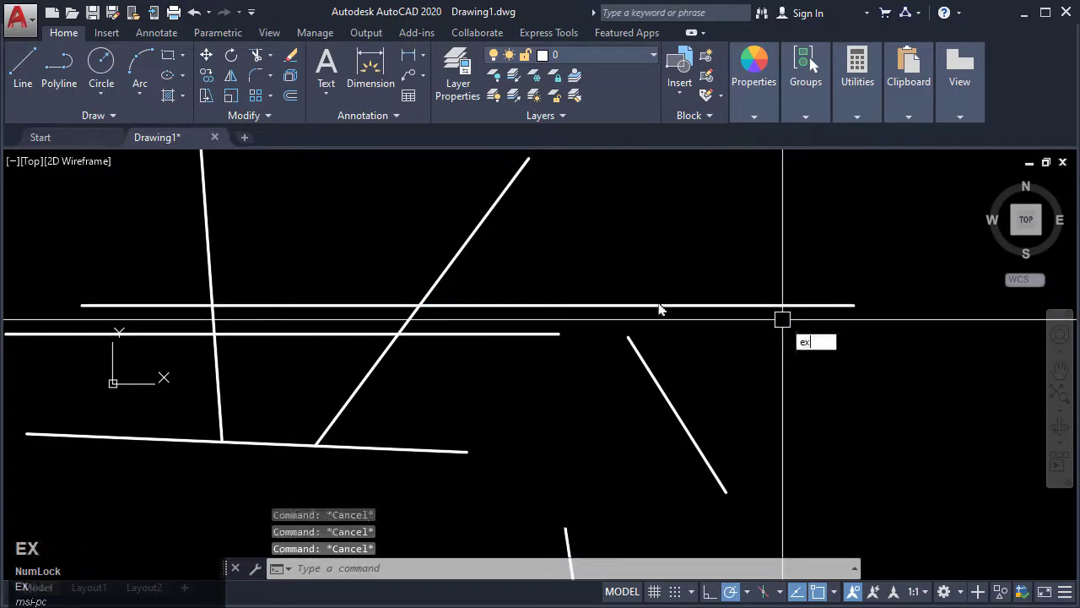
Extend the separate slanted line up to the lengthened upper horizontal line, using that line as the boundary edge.
{"action": "type", "text": "ex"}
{"action": "key", "text": "space"}
{"action": "left_click", "coordinate": [622, 305]}
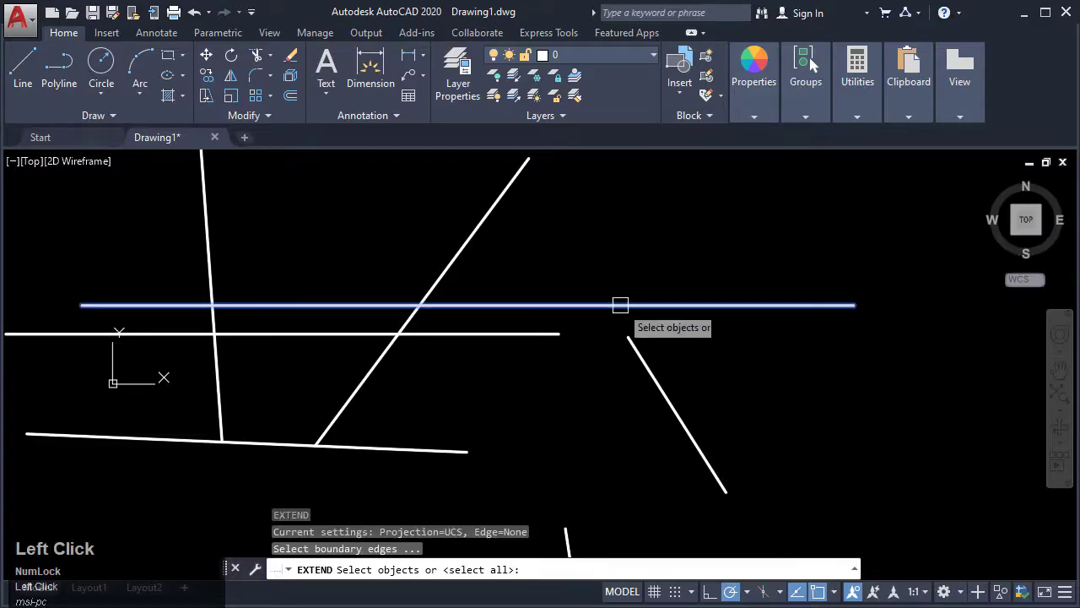
{"action": "key", "text": "space"}
{"action": "left_click", "coordinate": [633, 354]}
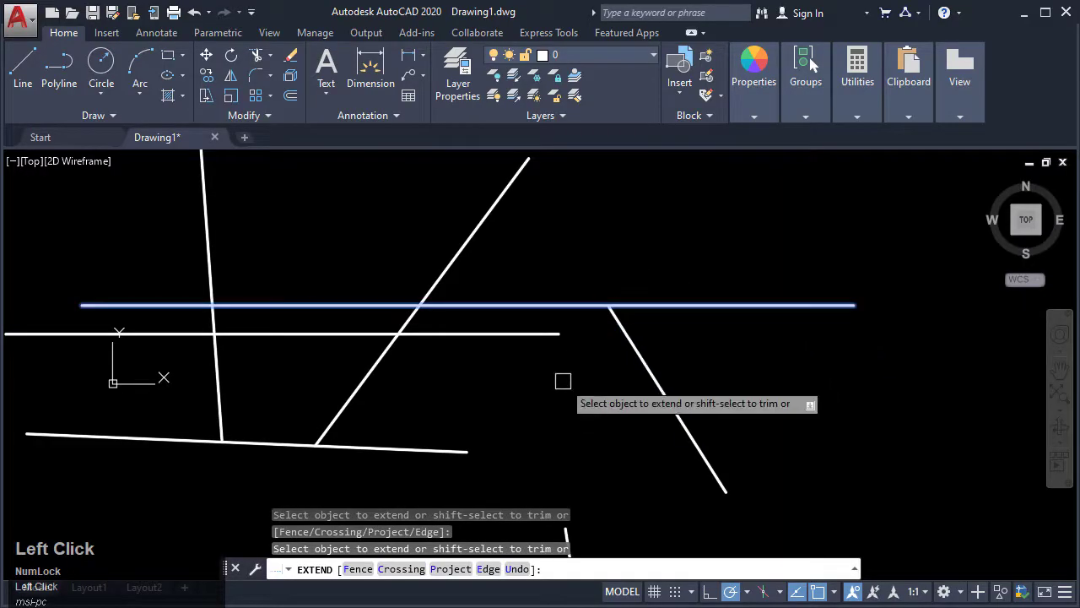
{"action": "key", "text": "Escape"}
{"action": "type", "text": "tr"}
{"action": "key", "text": "space"}
{"action": "key", "text": "space"}
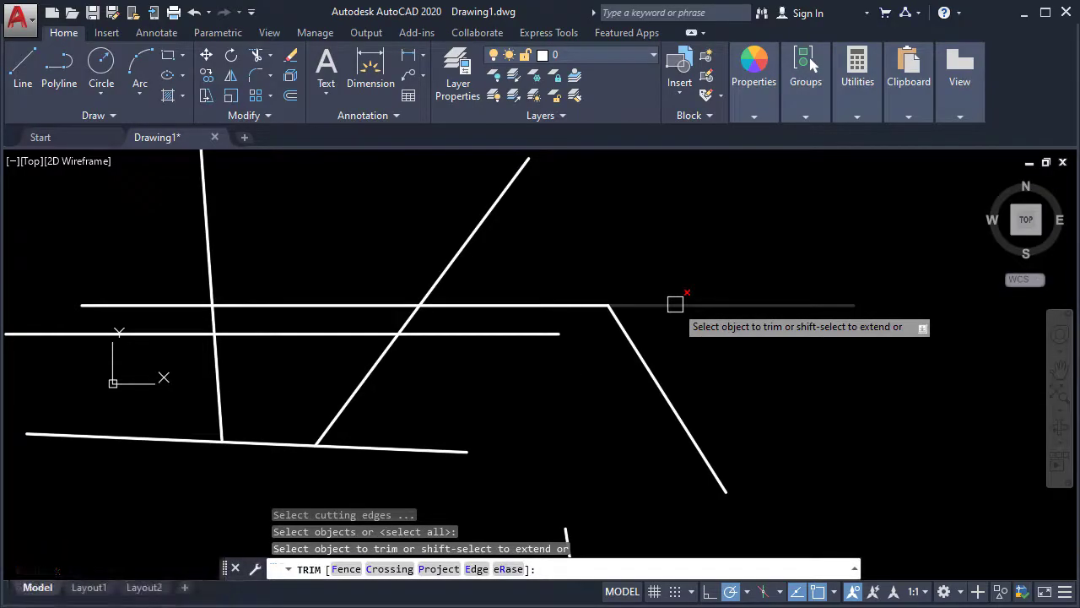
{"action": "key", "text": "Escape"}
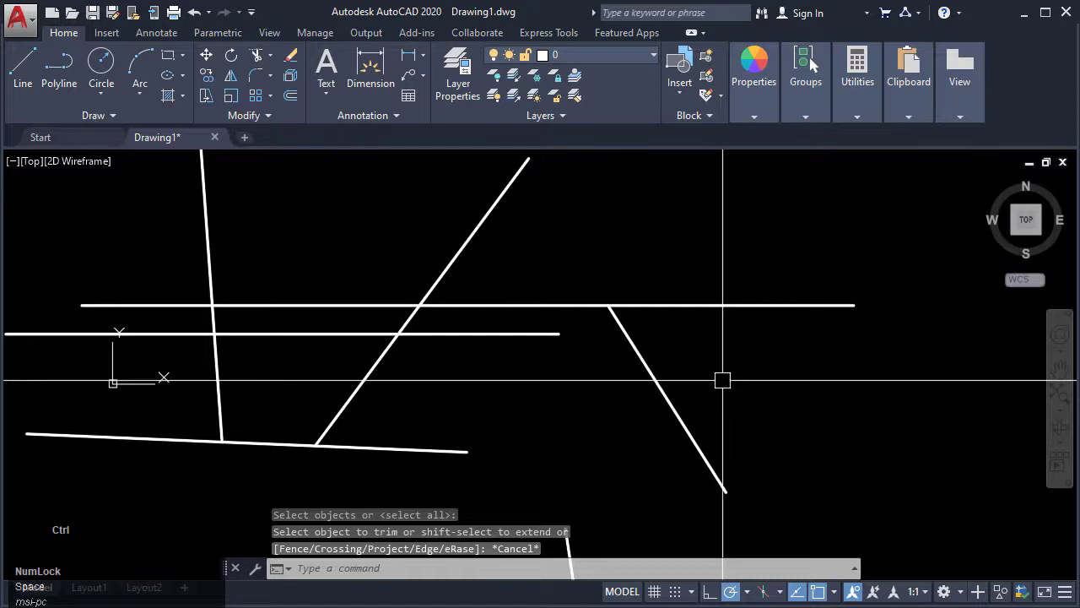
Undo the slanted line's extension and the lengthening of the upper horizontal line.
{"action": "key", "text": "ctrl+z"}
{"action": "key", "text": "ctrl+z"}
{"action": "key", "text": "ctrl+z"}
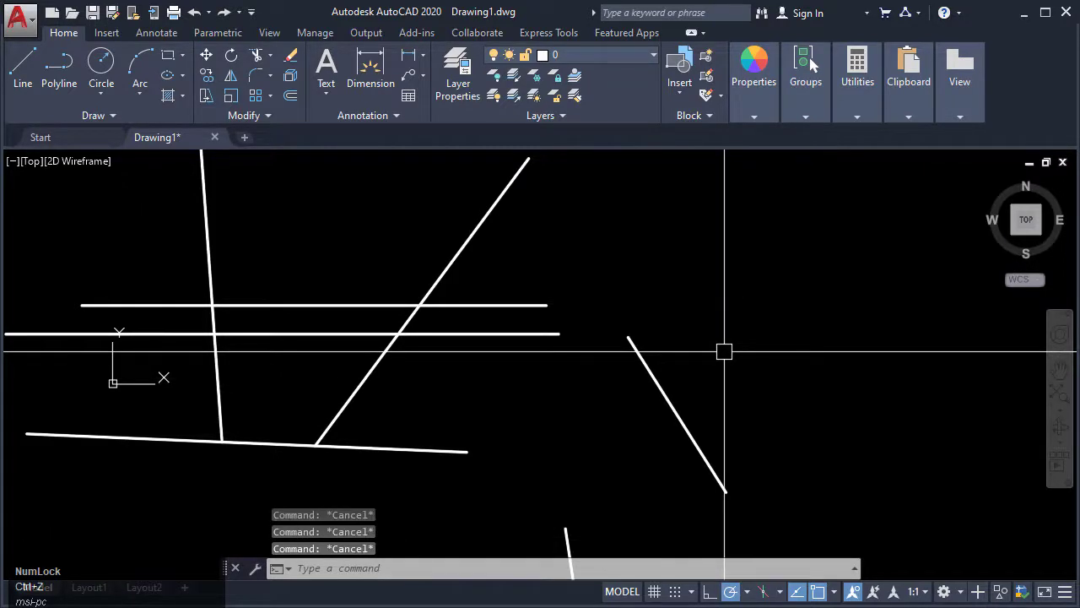
Fillet the separate slanted line and the upper horizontal line with radius 0 into a sharp corner, and inspect the corner closely.
{"action": "type", "text": "F"}
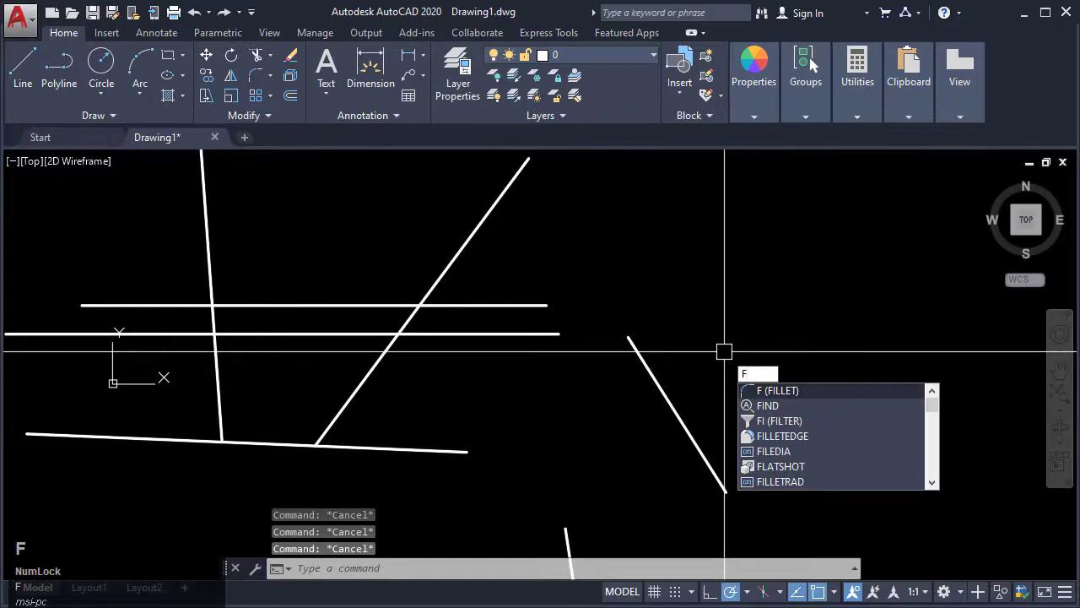
{"action": "key", "text": "Return"}
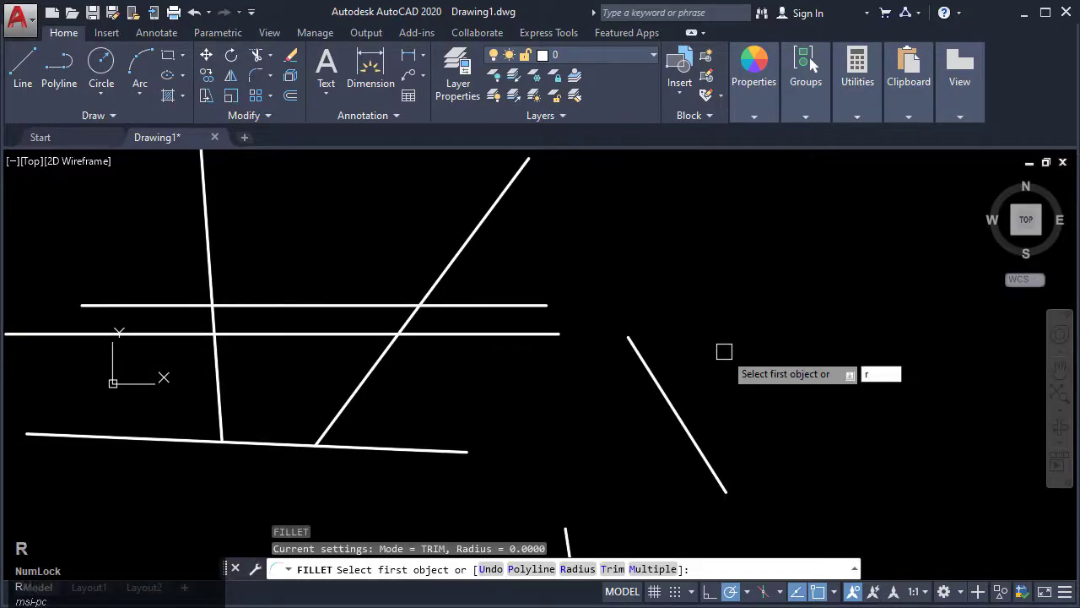
{"action": "key", "text": "Return"}
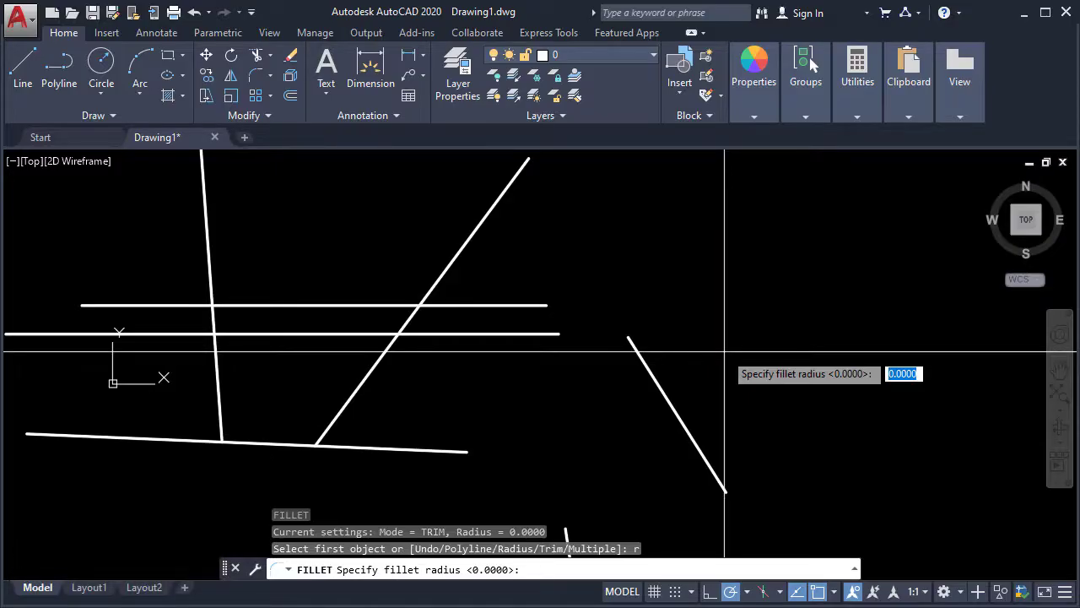
{"action": "type", "text": "0"}
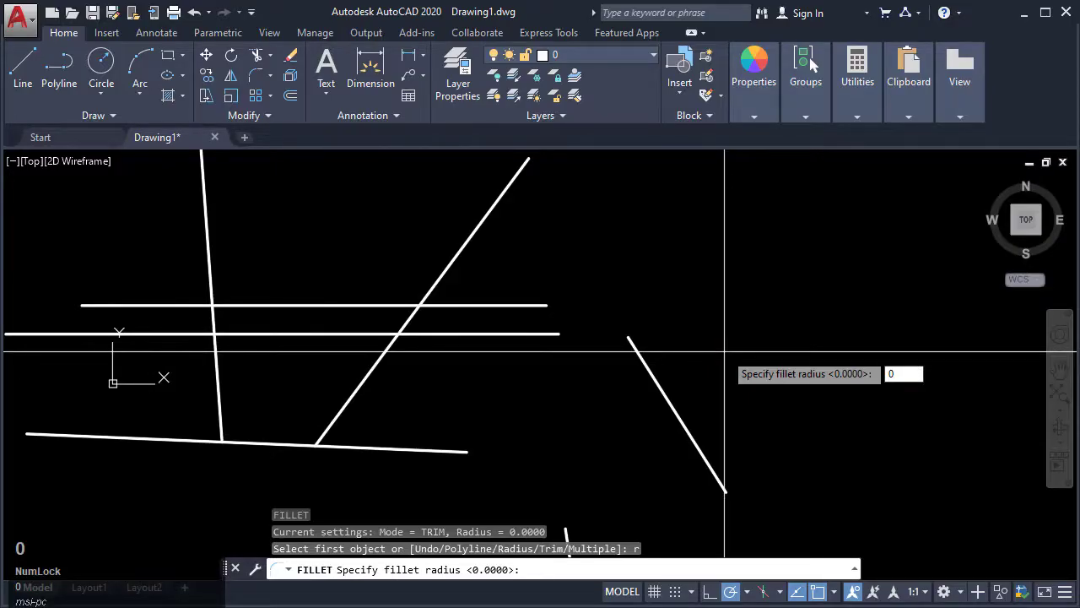
{"action": "key", "text": "Return"}
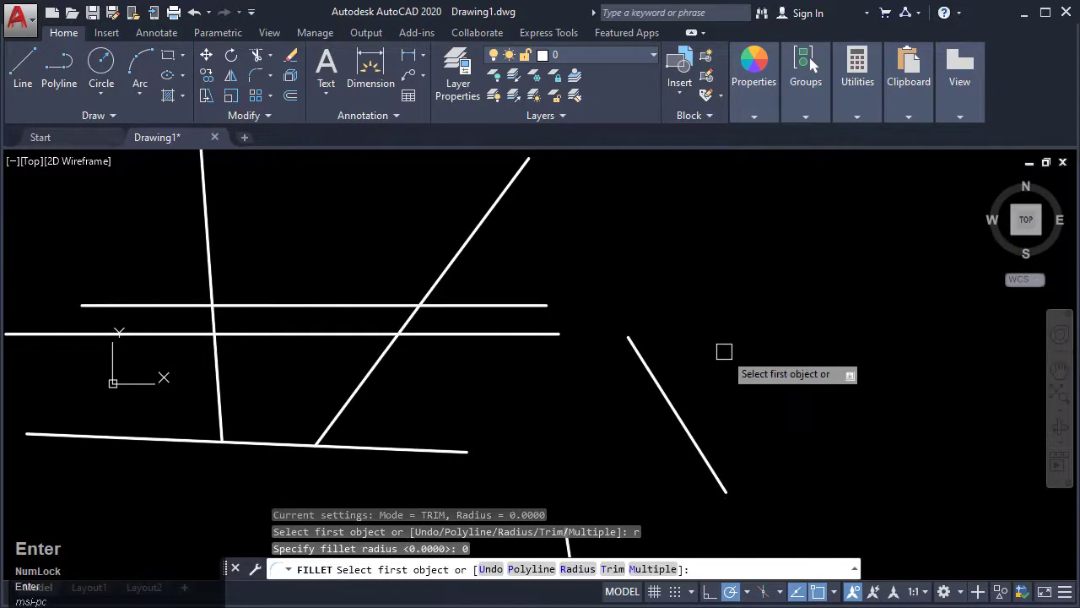
{"action": "left_click", "coordinate": [649, 366]}
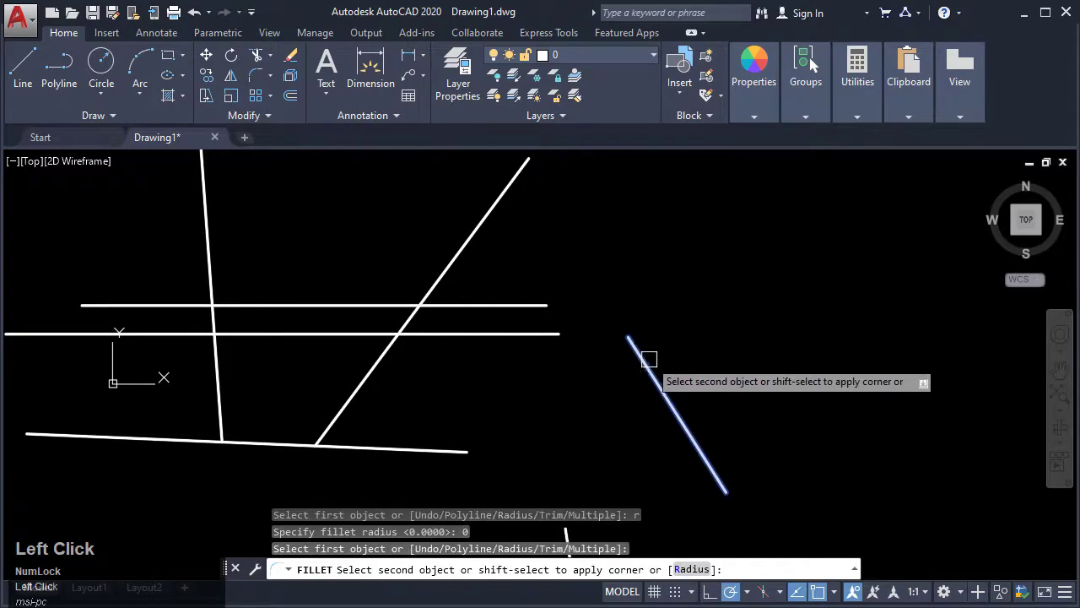
{"action": "left_click", "coordinate": [552, 311]}
{"action": "scroll", "coordinate": [633, 299], "scroll_direction": "up", "scroll_amount": 3}
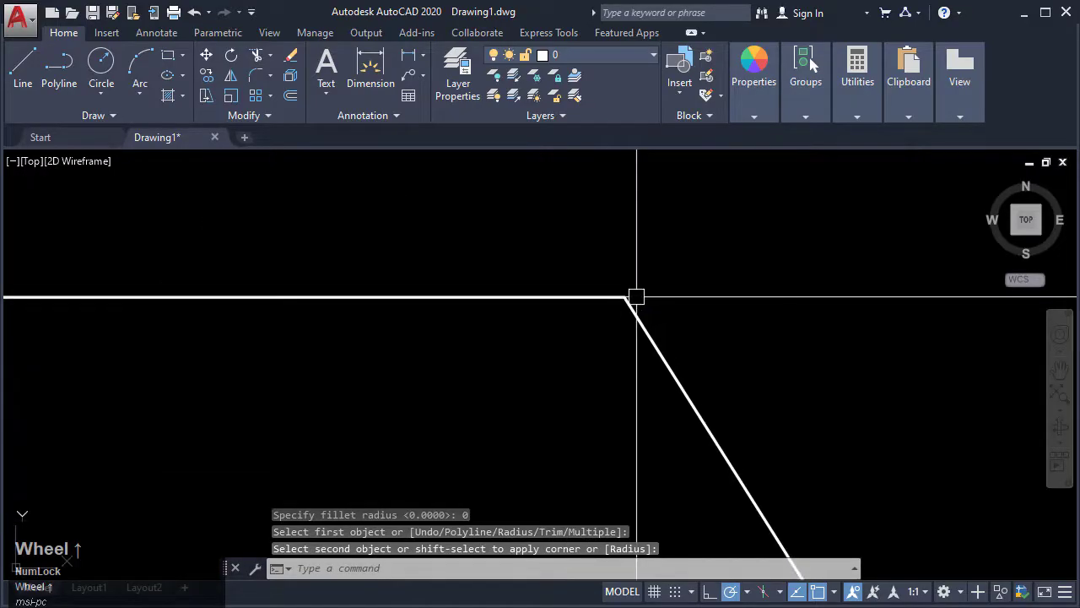
{"action": "scroll", "coordinate": [636, 297], "scroll_direction": "up", "scroll_amount": 5}
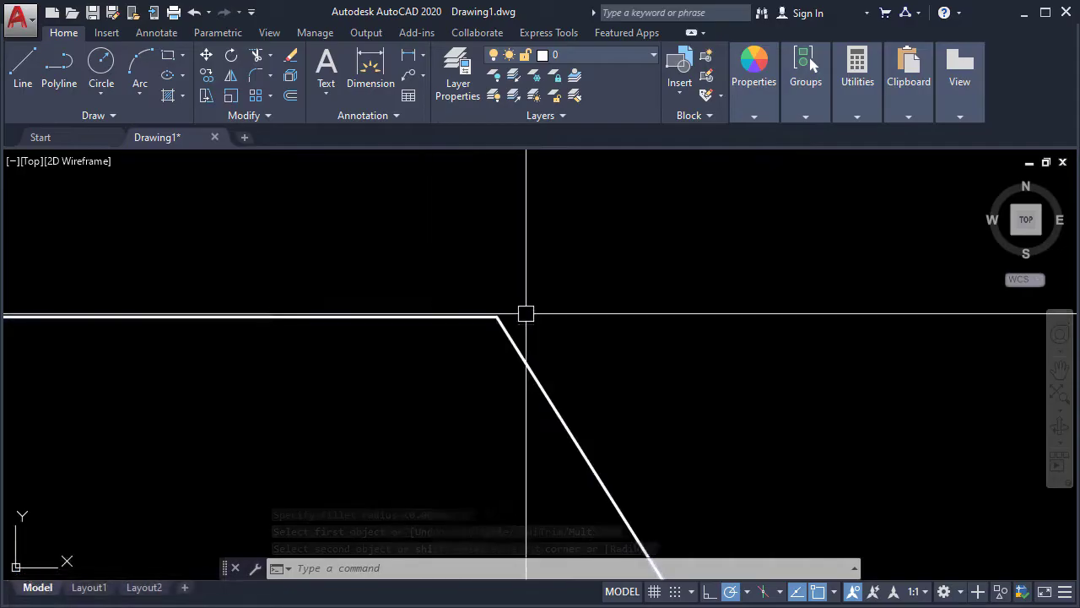
{"action": "scroll", "coordinate": [510, 313], "scroll_direction": "up", "scroll_amount": 1}
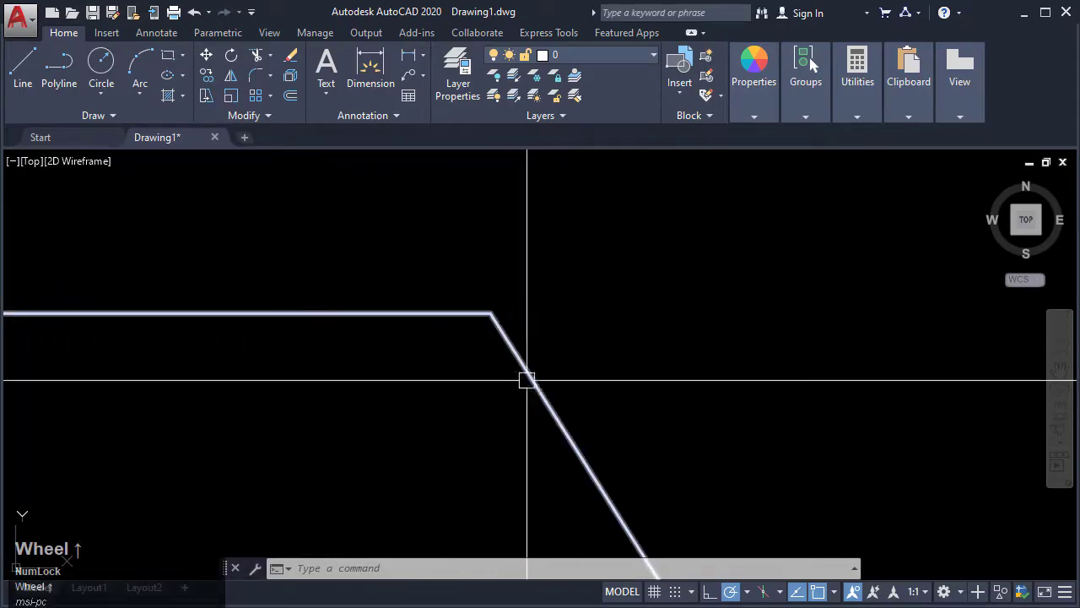
{"action": "scroll", "coordinate": [555, 344], "scroll_direction": "down", "scroll_amount": 1}
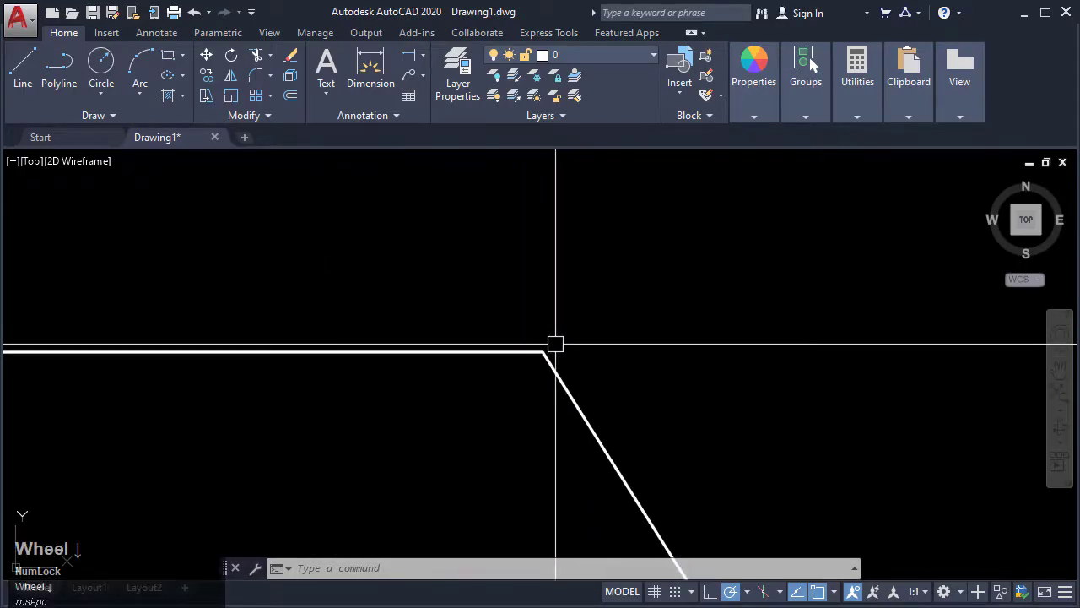
{"action": "scroll", "coordinate": [554, 345], "scroll_direction": "down", "scroll_amount": 4}
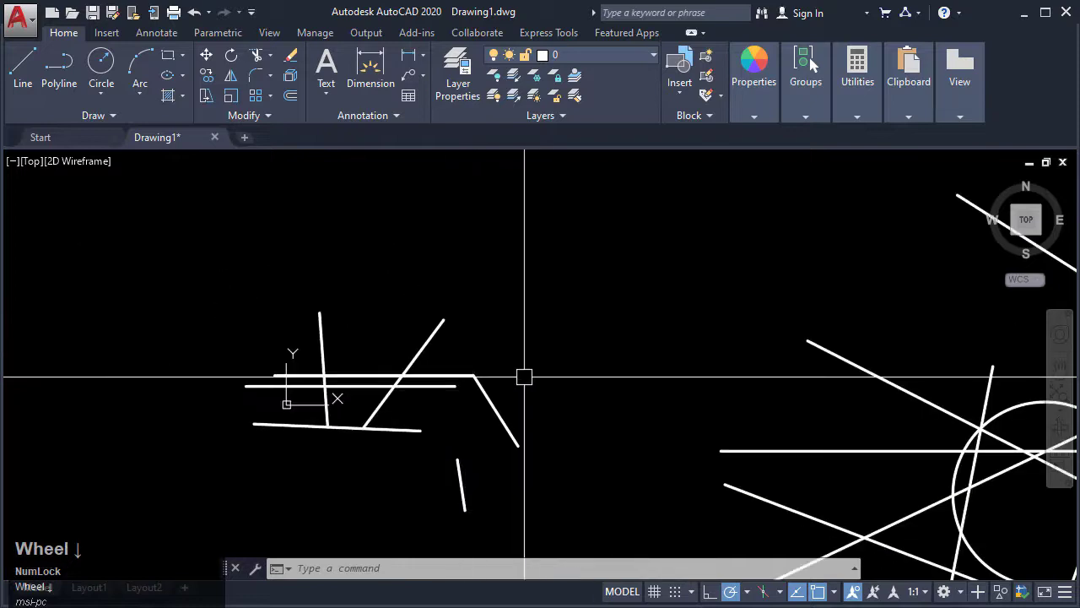
With all objects as cutting edges, trim the horizontal line right of the circle and the rising diagonal's segment between its neighbouring crossing lines.
{"action": "scroll", "coordinate": [524, 376], "scroll_direction": "down", "scroll_amount": 2}
{"action": "middle_click_drag", "start_coordinate": [664, 413], "coordinate": [324, 289]}
{"action": "scroll", "coordinate": [501, 295], "scroll_direction": "up", "scroll_amount": 4}
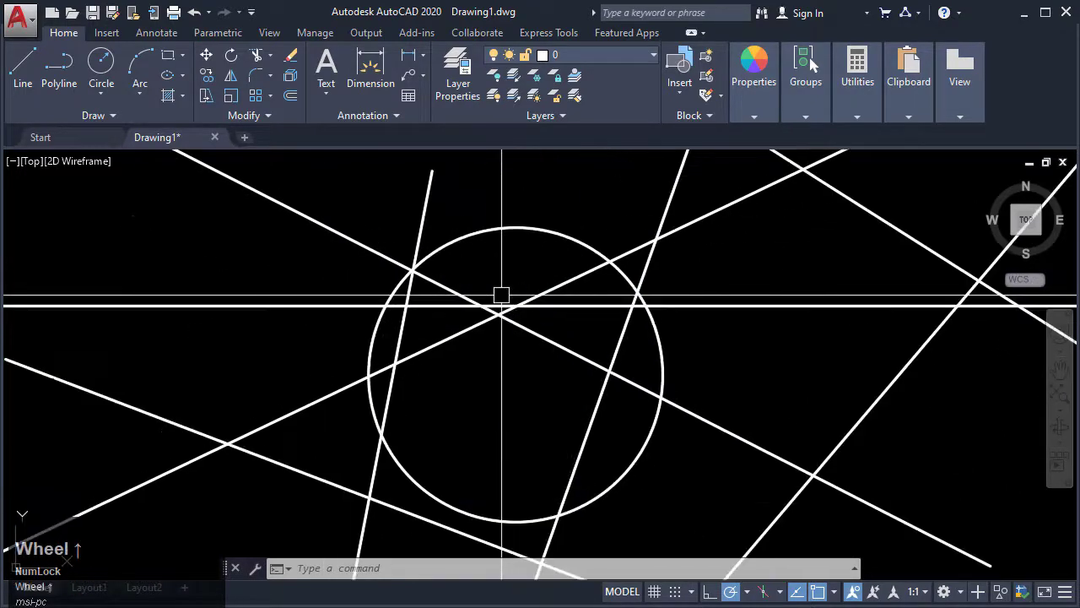
{"action": "mouse_move", "coordinate": [664, 336]}
{"action": "middle_mouse_down"}
{"action": "mouse_move", "coordinate": [610, 337]}
{"action": "mouse_move", "coordinate": [600, 325]}
{"action": "mouse_move", "coordinate": [610, 327]}
{"action": "middle_mouse_up"}
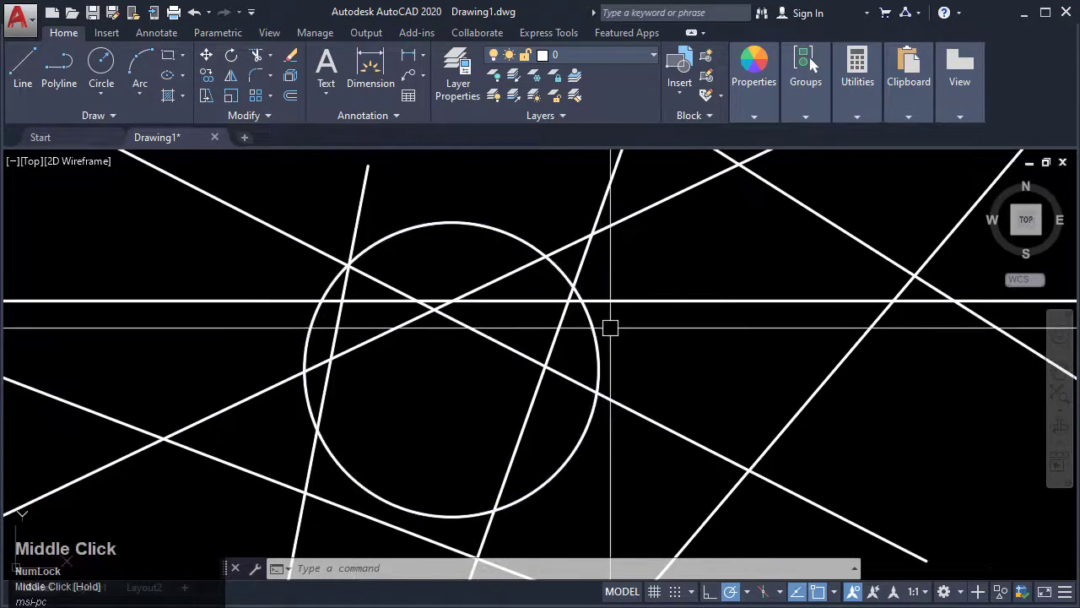
{"action": "key", "text": "Escape"}
{"action": "key", "text": "Escape"}
{"action": "key", "text": "Escape"}
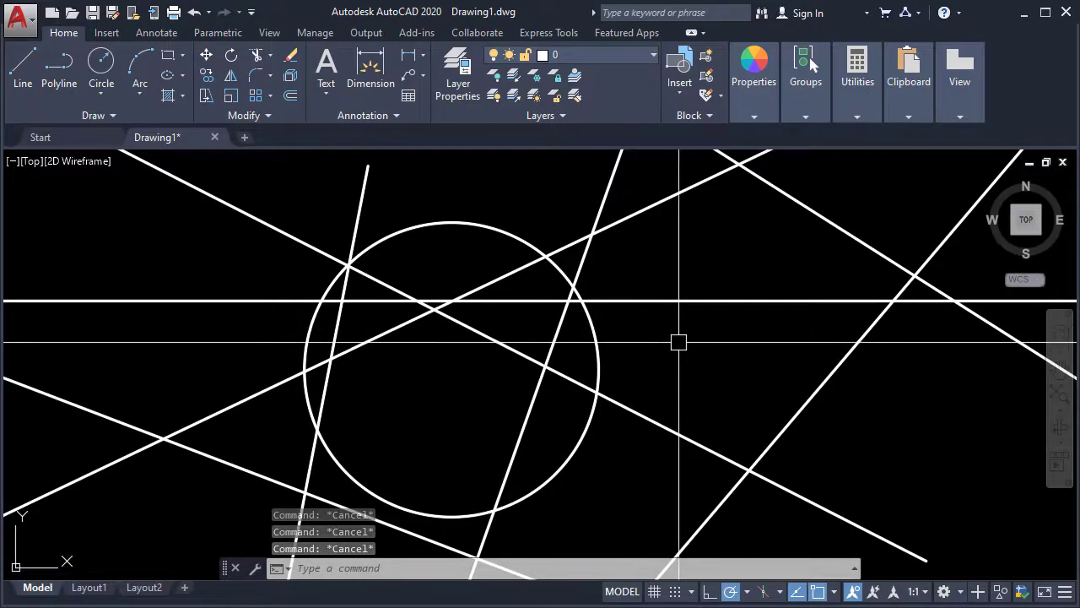
{"action": "middle_click_drag", "start_coordinate": [675, 365], "coordinate": [651, 337]}
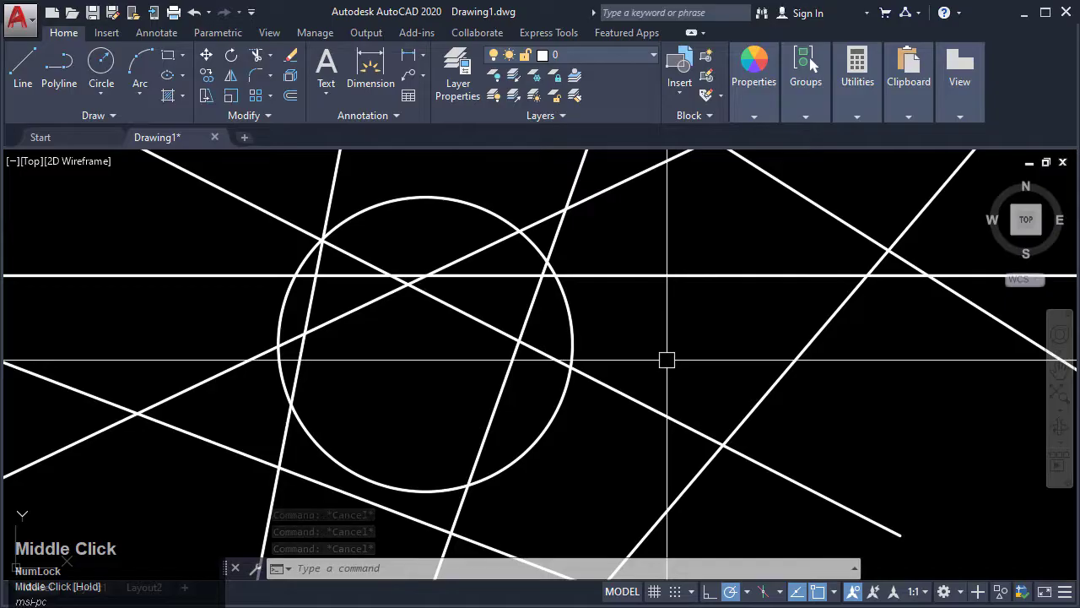
{"action": "type", "text": "t"}
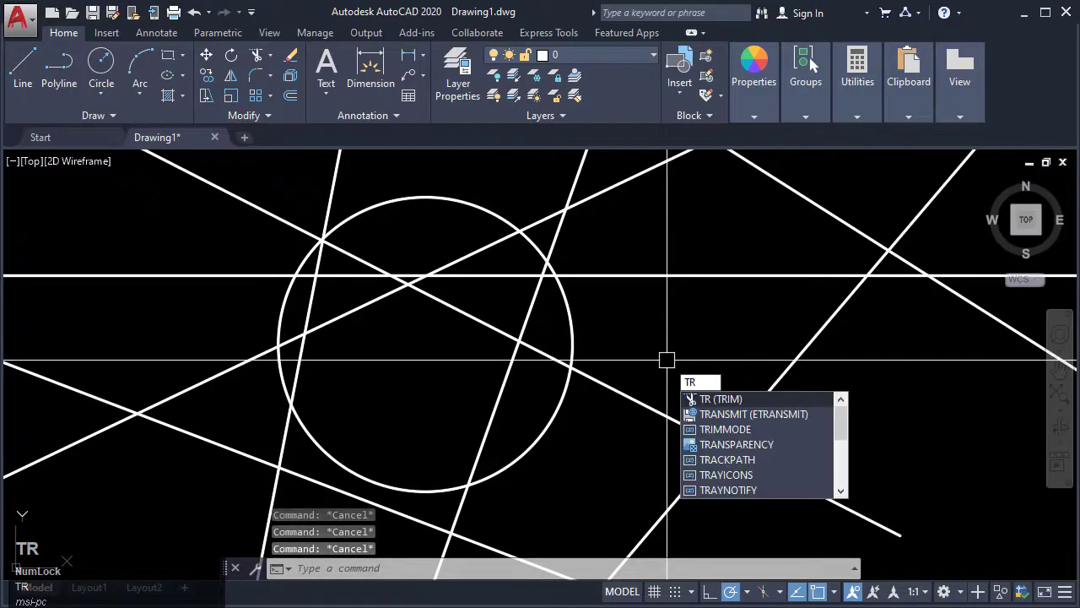
{"action": "key", "text": "Return"}
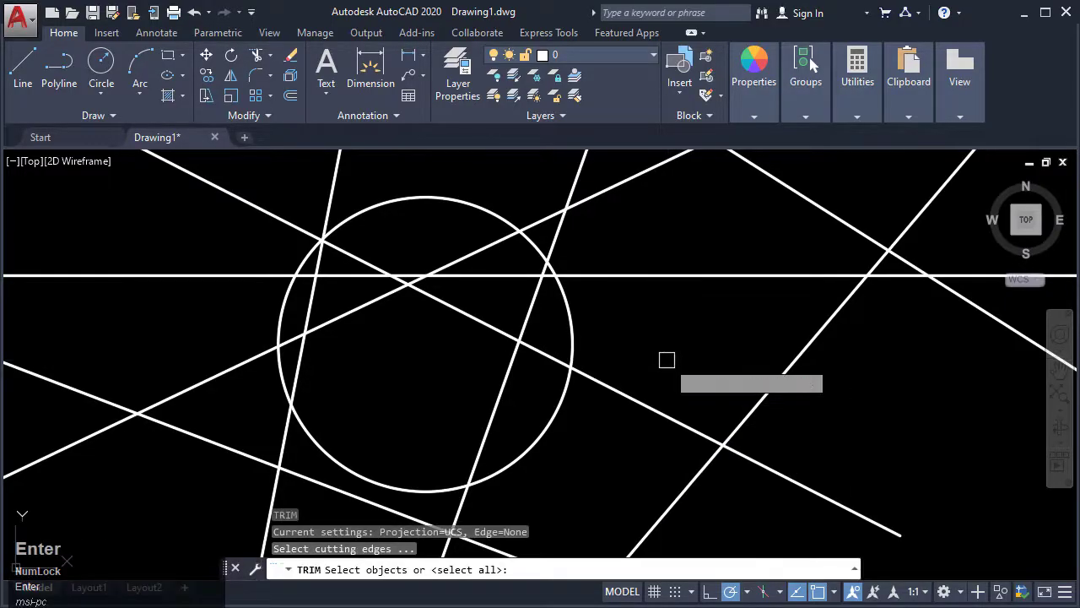
{"action": "left_click", "coordinate": [753, 275]}
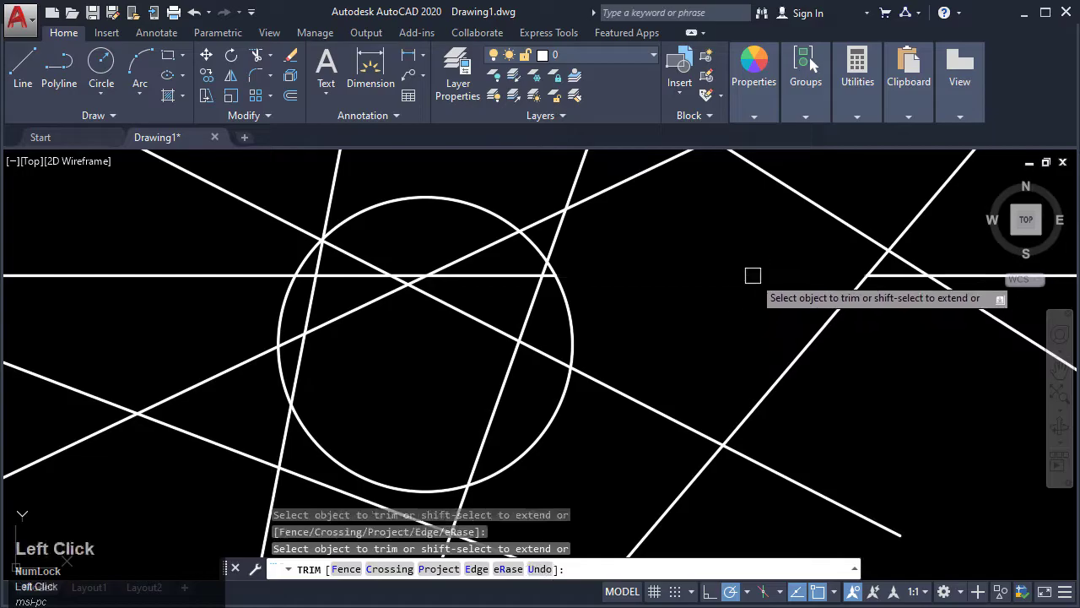
{"action": "left_click", "coordinate": [617, 184]}
{"action": "middle_click_drag", "start_coordinate": [662, 263], "coordinate": [670, 400]}
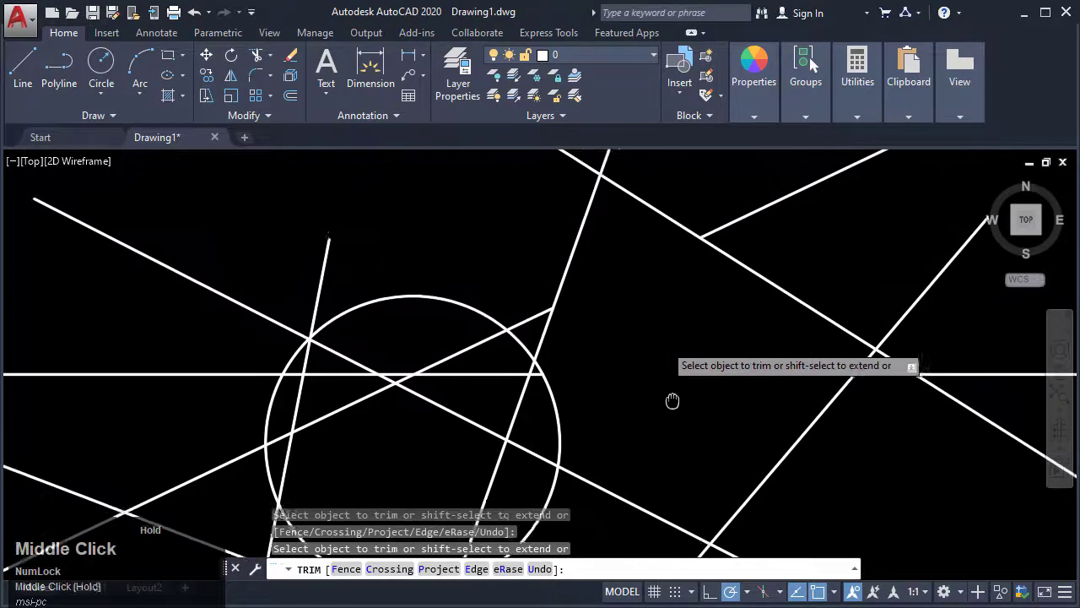
Trim the falling line's upper-left end beyond the steep line, and the near-vertical and rising line segments inside the circle's left part.
{"action": "scroll", "coordinate": [608, 284], "scroll_direction": "down", "scroll_amount": 4}
{"action": "left_click", "coordinate": [608, 283]}
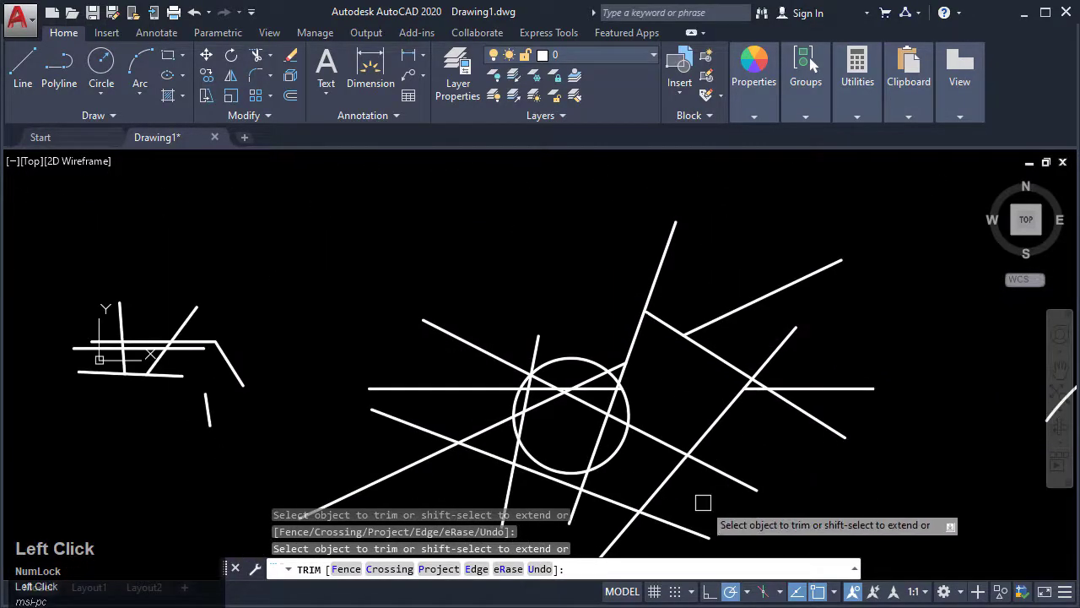
{"action": "left_click", "coordinate": [727, 314]}
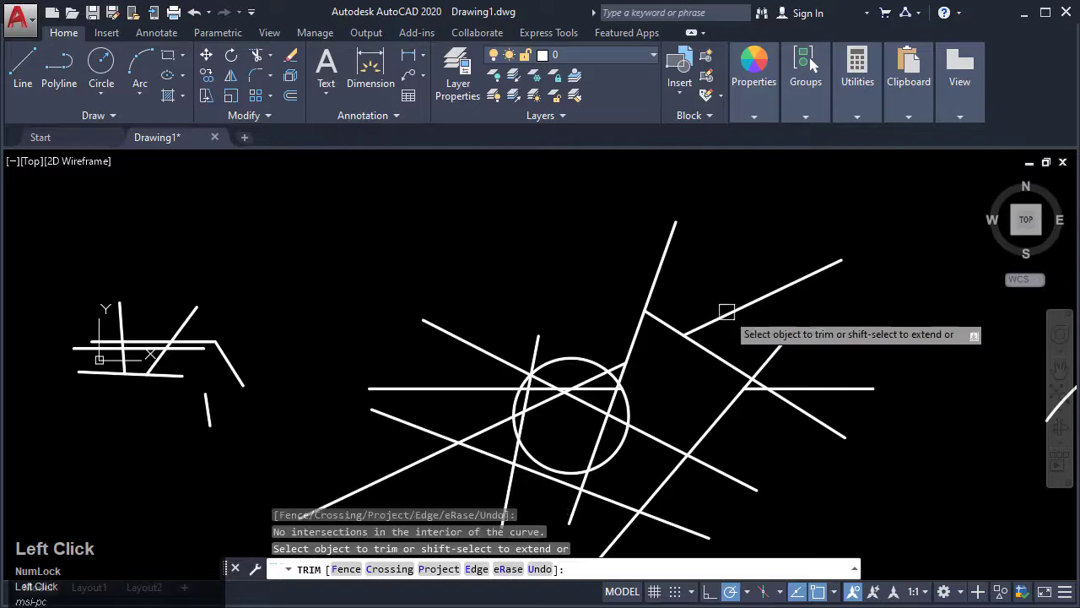
{"action": "left_click", "coordinate": [531, 406]}
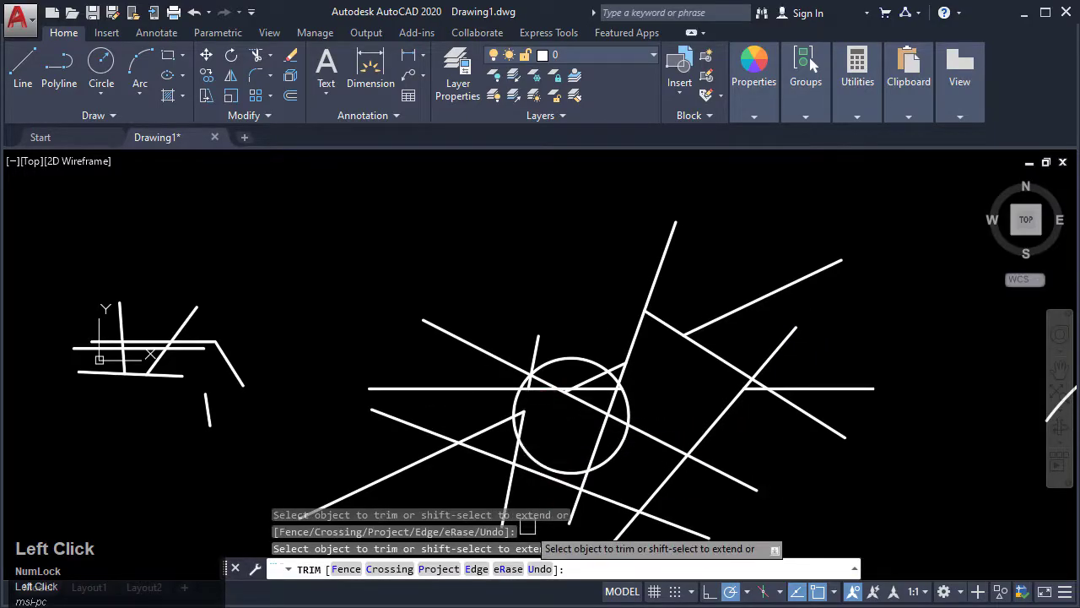
{"action": "middle_click_drag", "start_coordinate": [542, 497], "coordinate": [541, 456]}
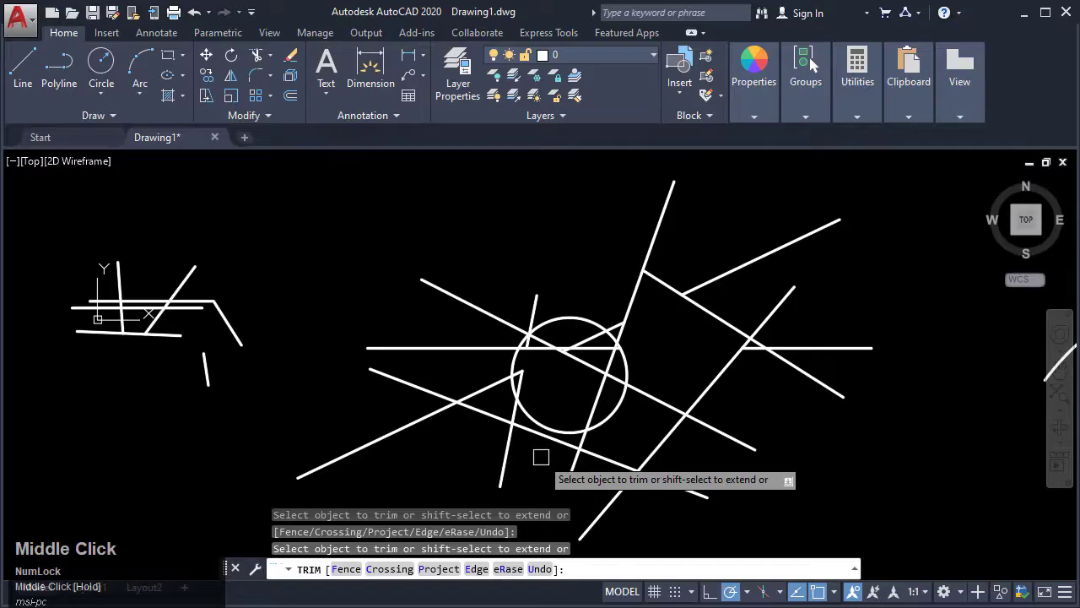
Extend the horizontal line and the rising diagonal across their trimmed gaps, using all objects as boundary edges.
{"action": "key", "text": "Escape"}
{"action": "key", "text": "Escape"}
{"action": "key", "text": "Escape"}
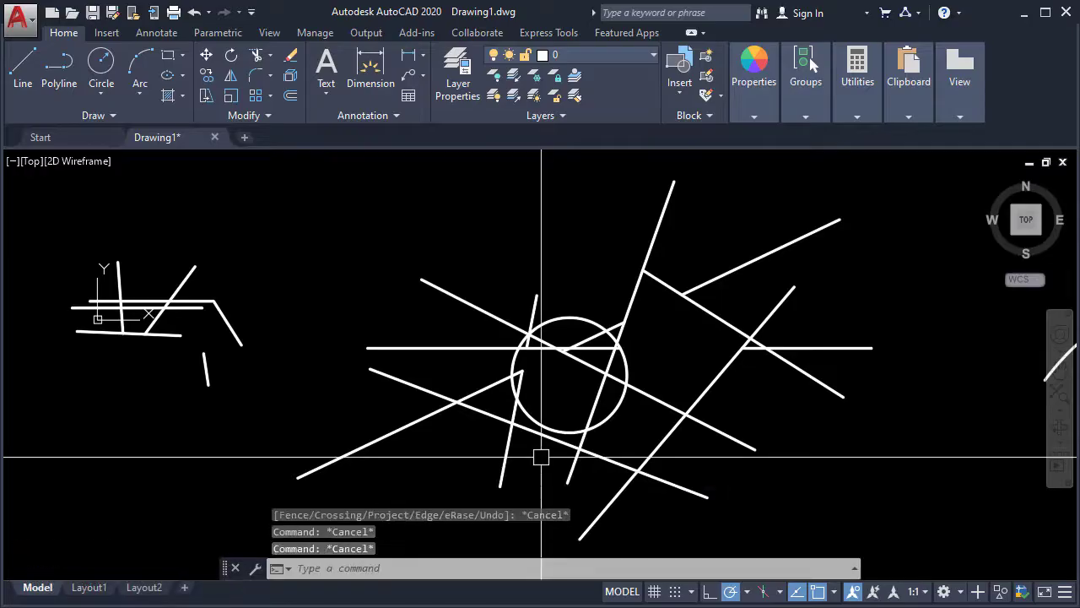
{"action": "type", "text": "e"}
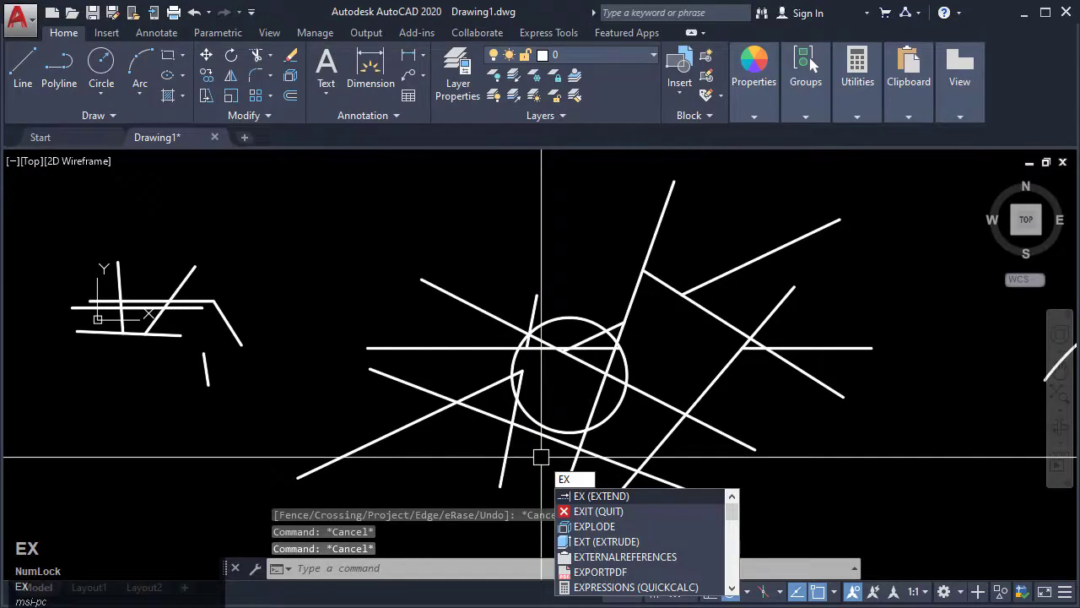
{"action": "key", "text": "Return"}
{"action": "key", "text": "Return"}
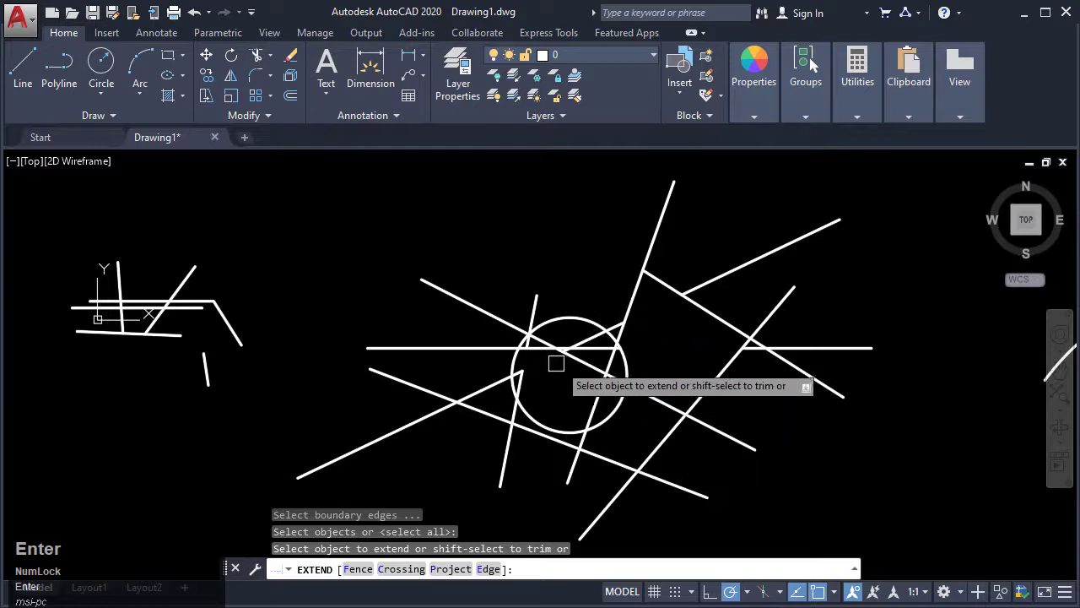
{"action": "left_click", "coordinate": [596, 346]}
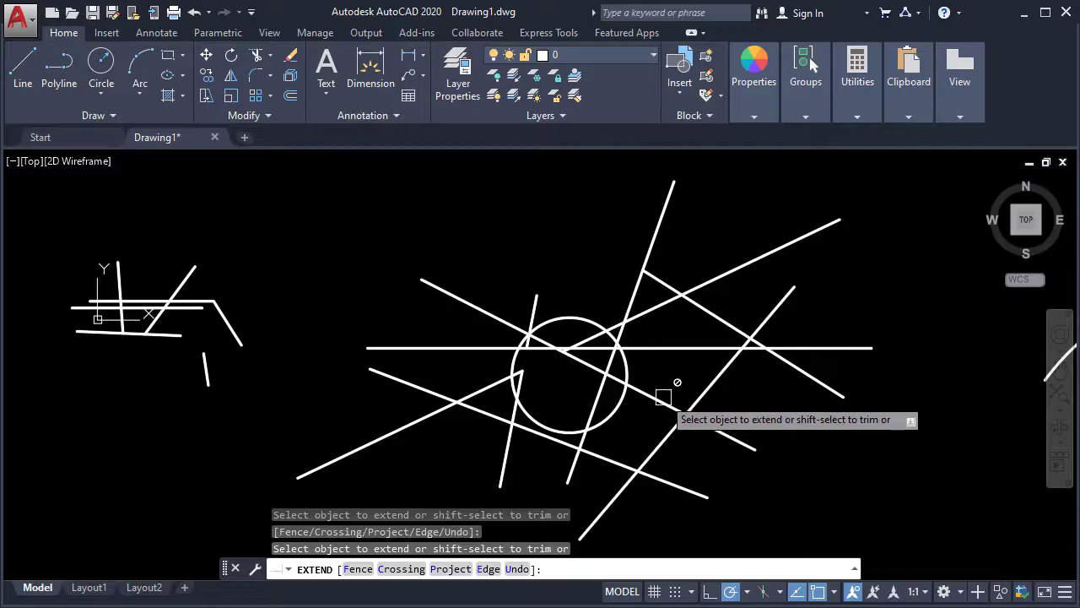
Undo the extensions and earlier trims to restore the full crossing lines around the circle, keeping the zero-radius filleted corner.
{"action": "key", "text": "Escape"}
{"action": "key", "text": "ctrl+z"}
{"action": "key", "text": "ctrl+z"}
{"action": "key", "text": "ctrl+z"}
{"action": "key", "text": "ctrl+z"}
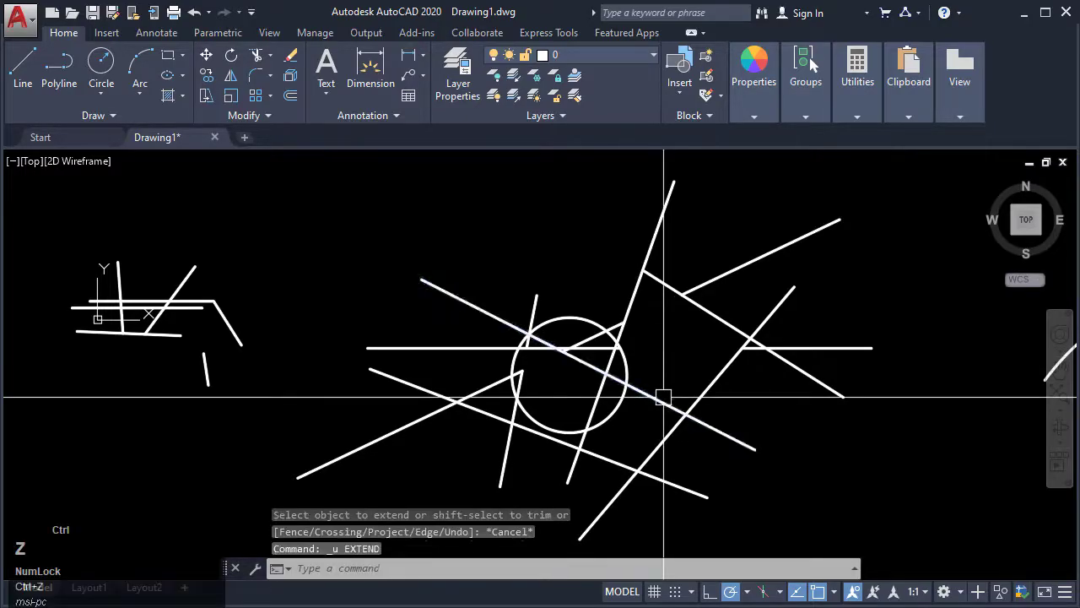
{"action": "key", "text": "ctrl+y"}
{"action": "key", "text": "ctrl+y"}
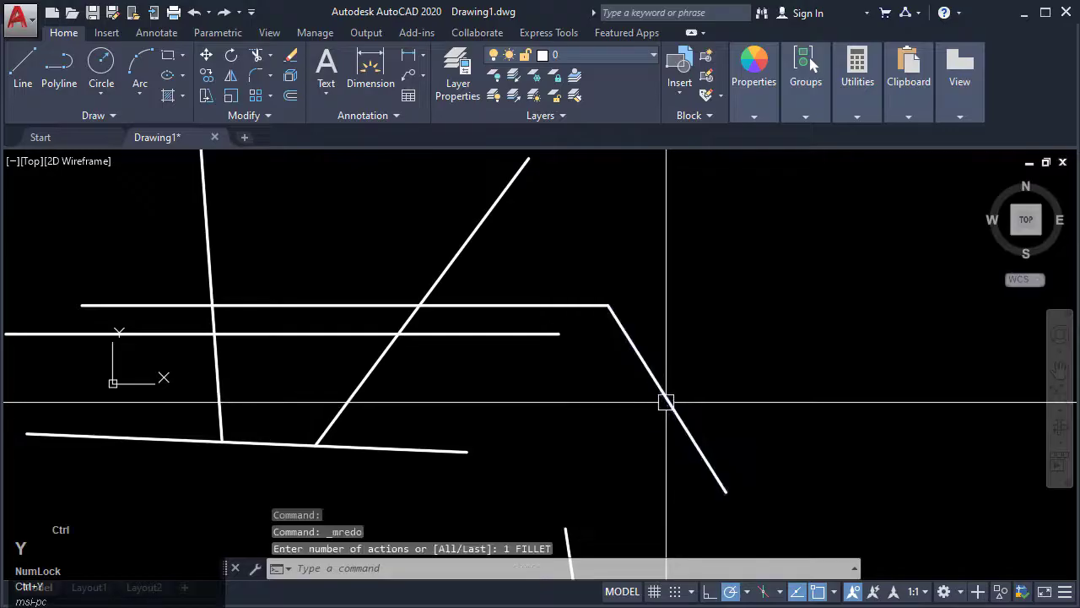
{"action": "mouse_move", "coordinate": [648, 381]}
{"action": "middle_mouse_down"}
{"action": "mouse_move", "coordinate": [621, 372]}
{"action": "mouse_move", "coordinate": [644, 380]}
{"action": "middle_mouse_up"}
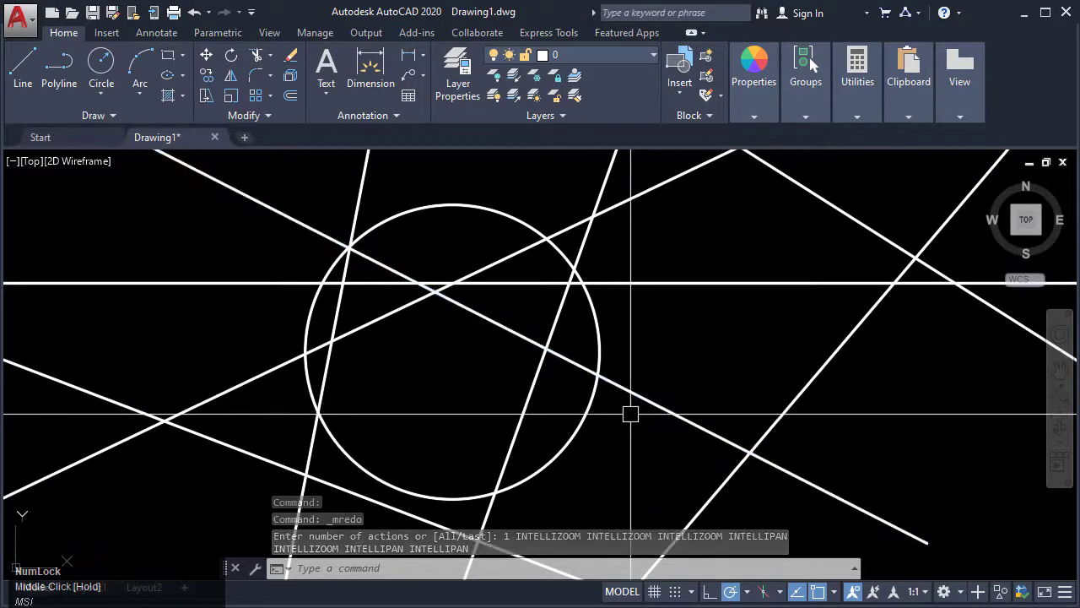
{"action": "key", "text": "Escape"}
{"action": "key", "text": "Escape"}
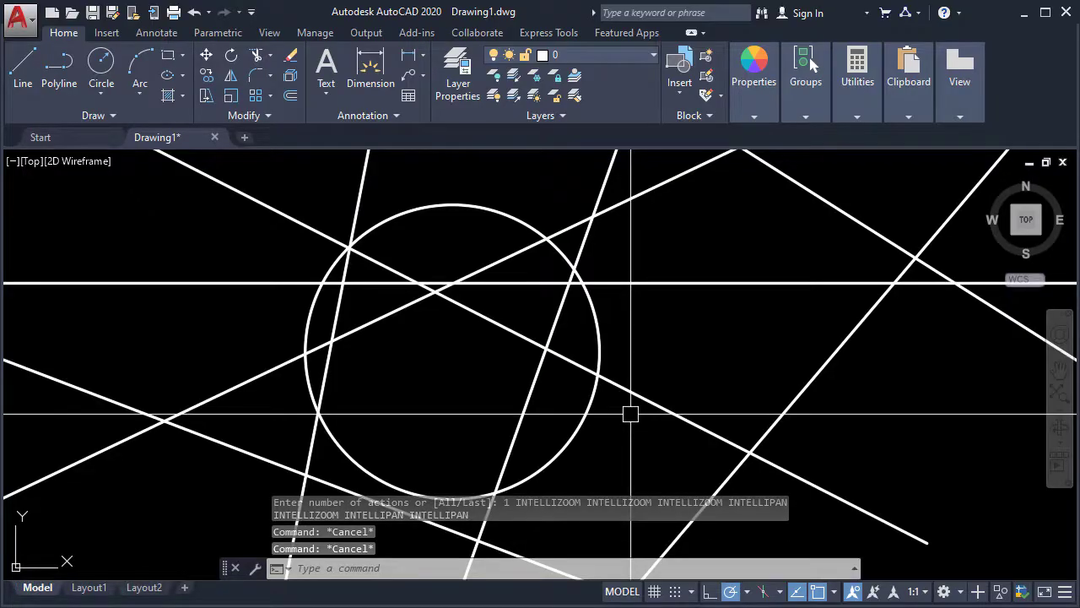
Run EXTRIM with the circle as cutting edge to trim the crossing lines outside it, and undo that trim.
{"action": "type", "text": "ex"}
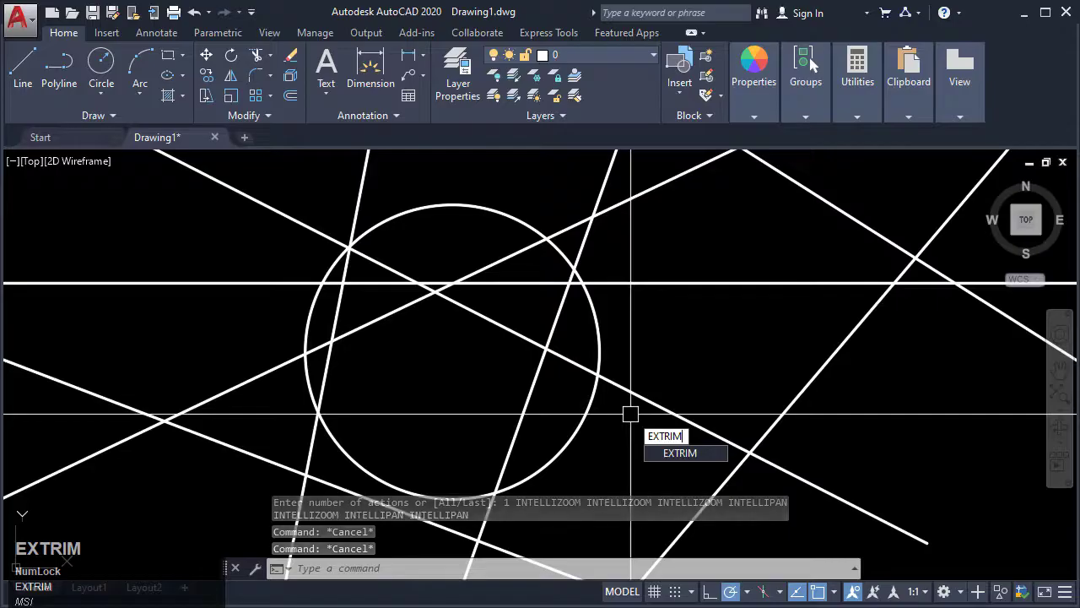
{"action": "key", "text": "Return"}
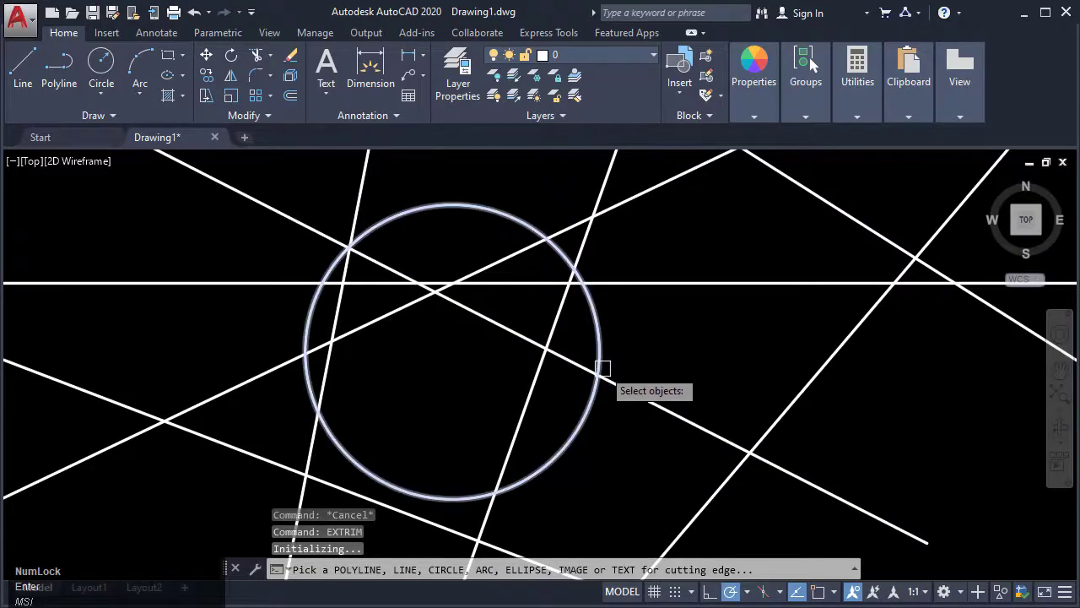
{"action": "left_click", "coordinate": [592, 410]}
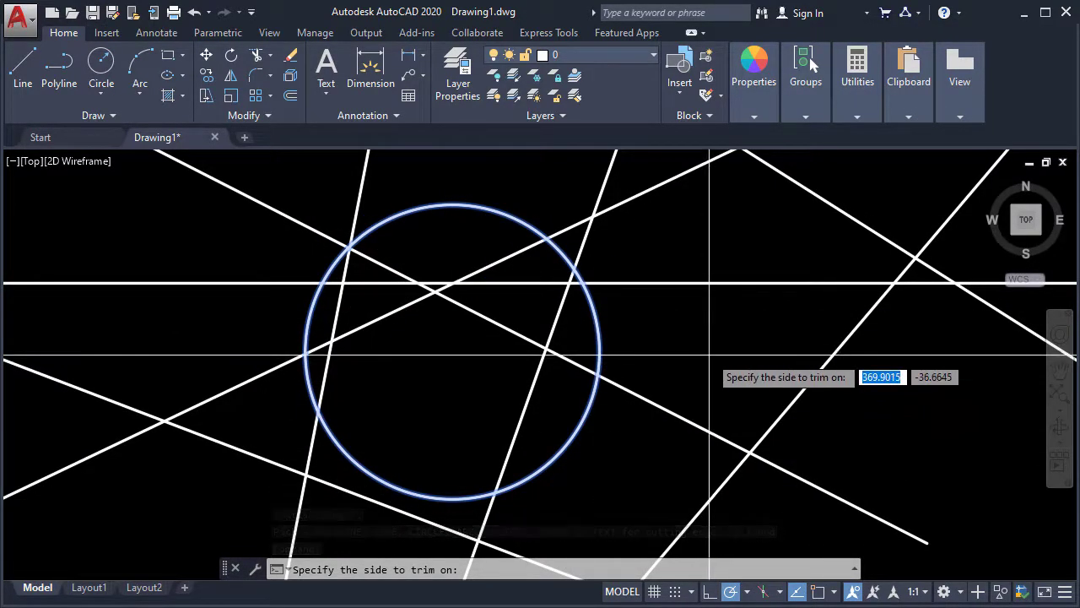
{"action": "left_click", "coordinate": [708, 350]}
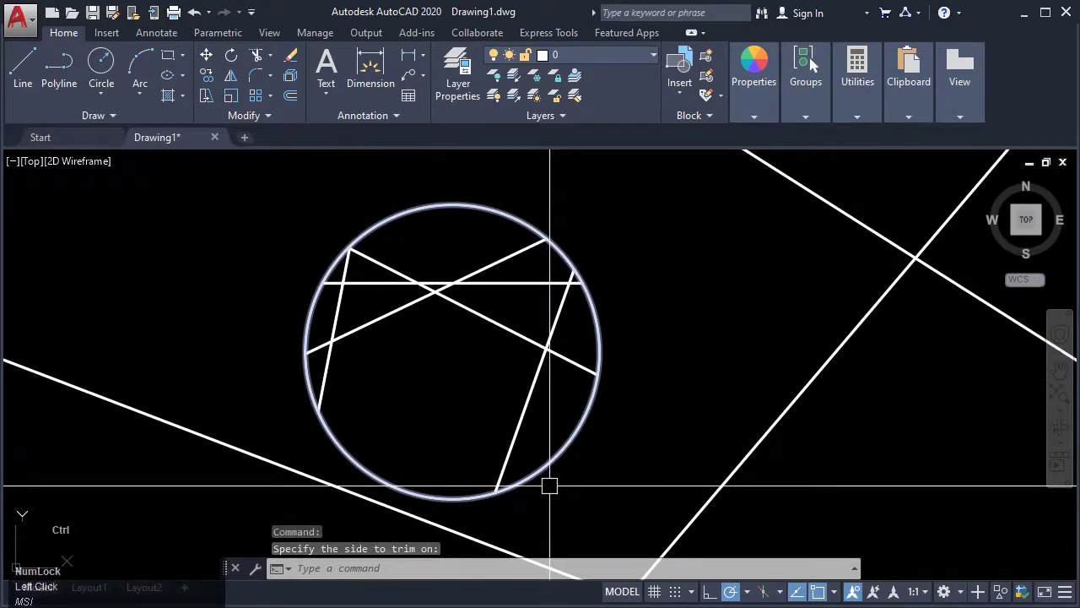
{"action": "key", "text": "ctrl+z"}
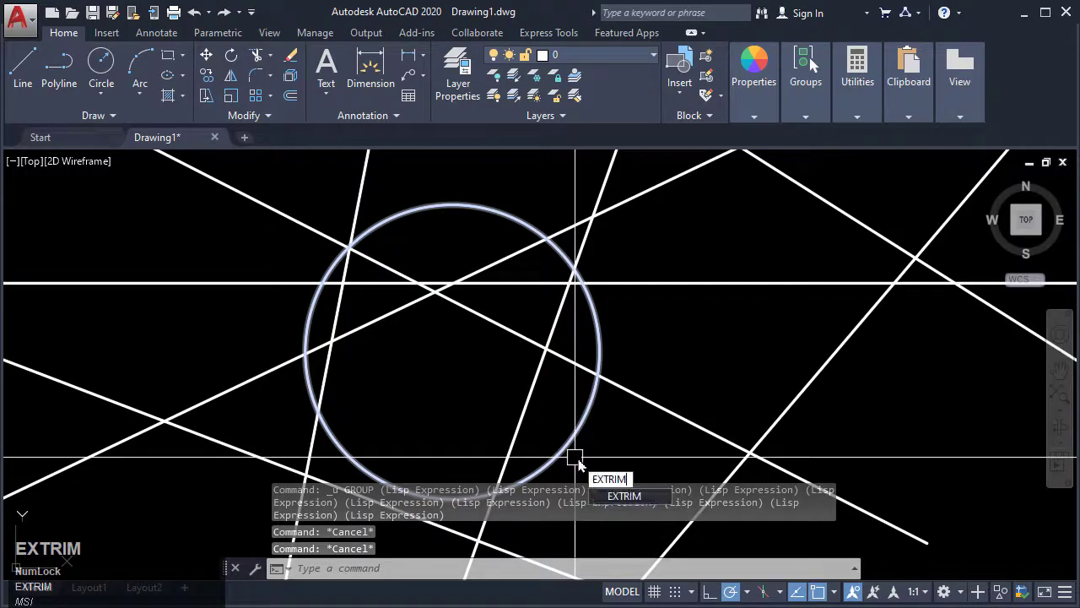
Run EXTRIM with the circle as cutting edge to trim the line segments inside it, and undo that trim.
{"action": "key", "text": "Return"}
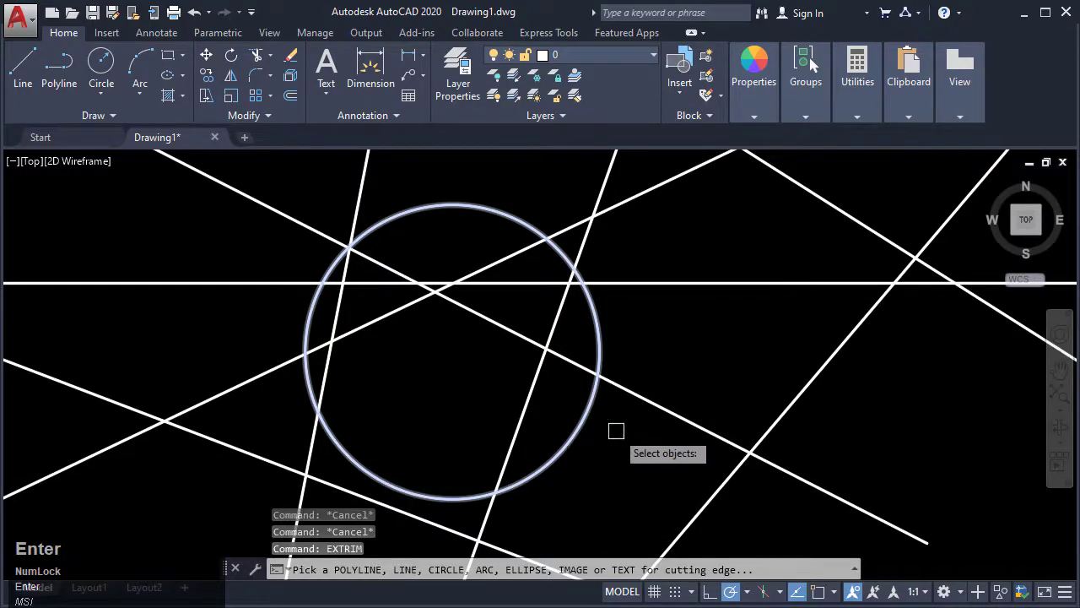
{"action": "left_click", "coordinate": [599, 344]}
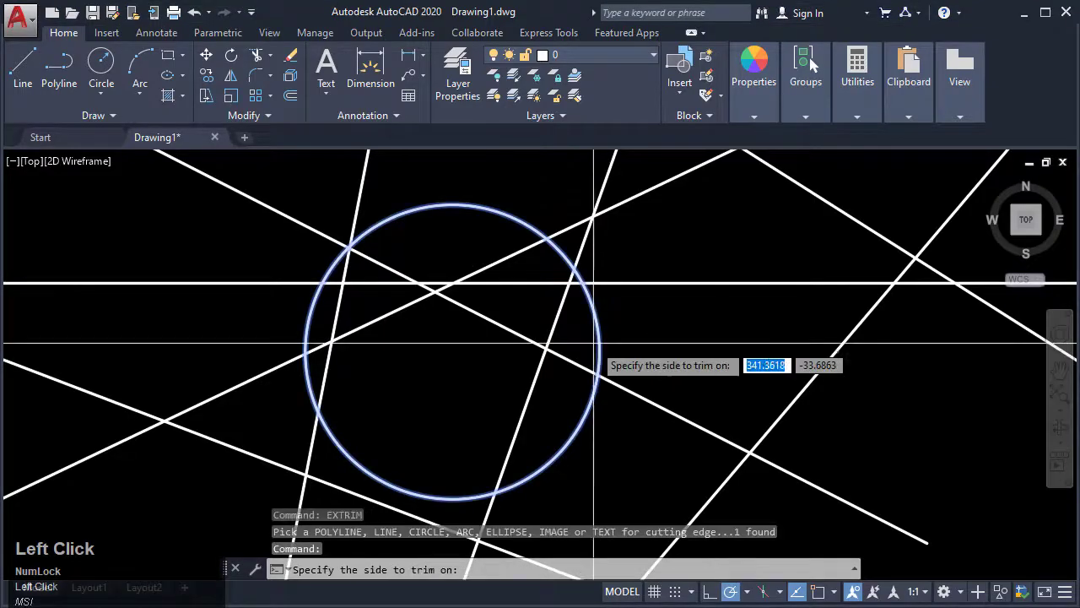
{"action": "left_click", "coordinate": [460, 370]}
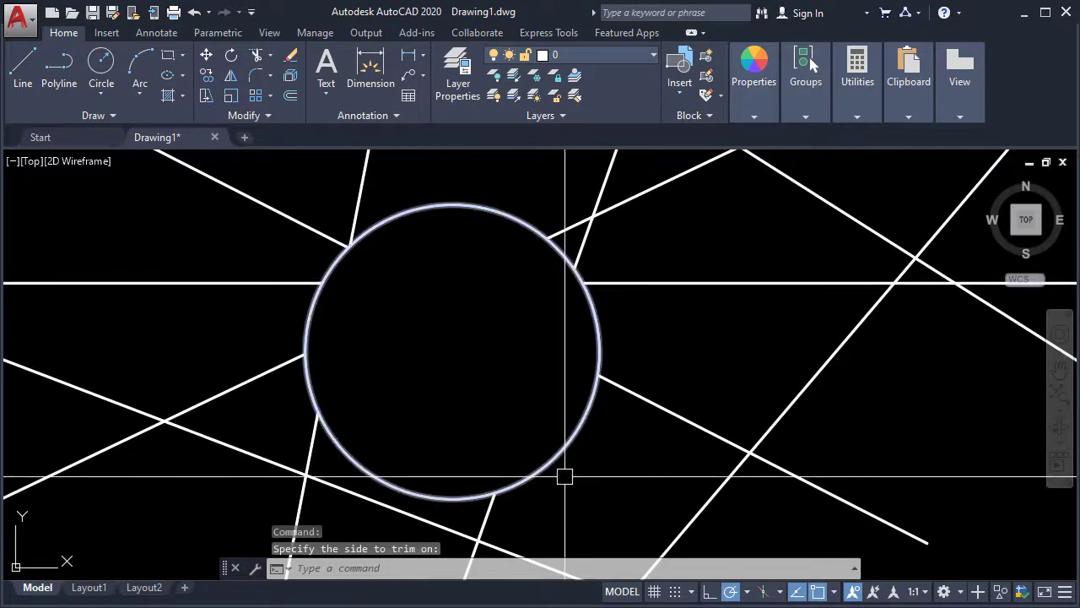
{"action": "mouse_move", "coordinate": [730, 453]}
{"action": "middle_mouse_down"}
{"action": "mouse_move", "coordinate": [711, 466]}
{"action": "mouse_move", "coordinate": [695, 423]}
{"action": "middle_mouse_up"}
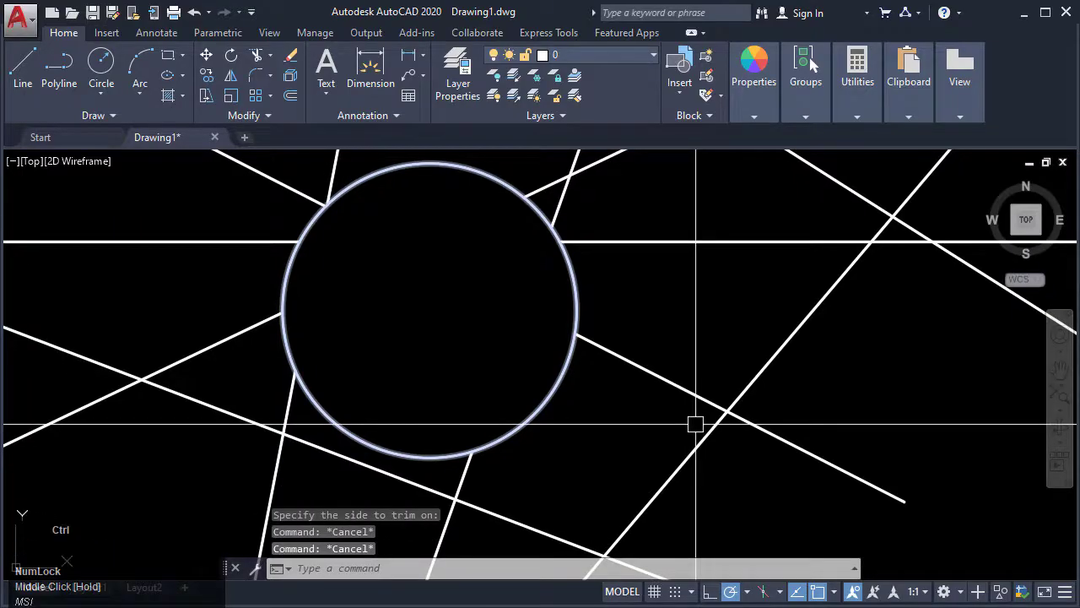
{"action": "key", "text": "ctrl+z"}
{"action": "key", "text": "ctrl+z"}
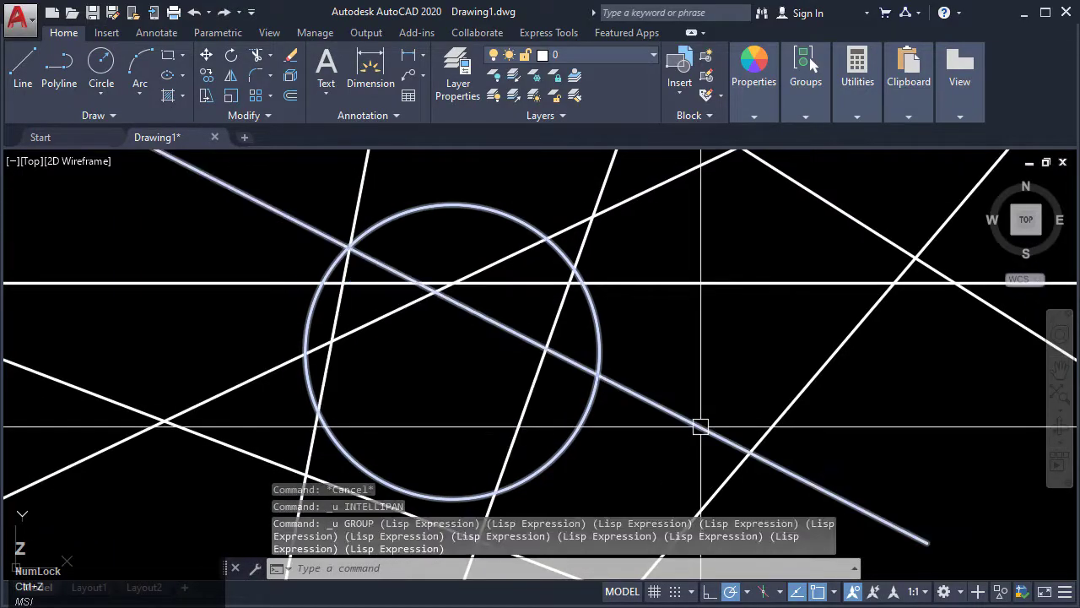
Run EXTRIM with the falling line through the circle as cutting edge, trim everything crossing its upper side, and undo that trim.
{"action": "middle_click_drag", "start_coordinate": [723, 448], "coordinate": [680, 398]}
{"action": "scroll", "coordinate": [681, 398], "scroll_direction": "down", "scroll_amount": 2}
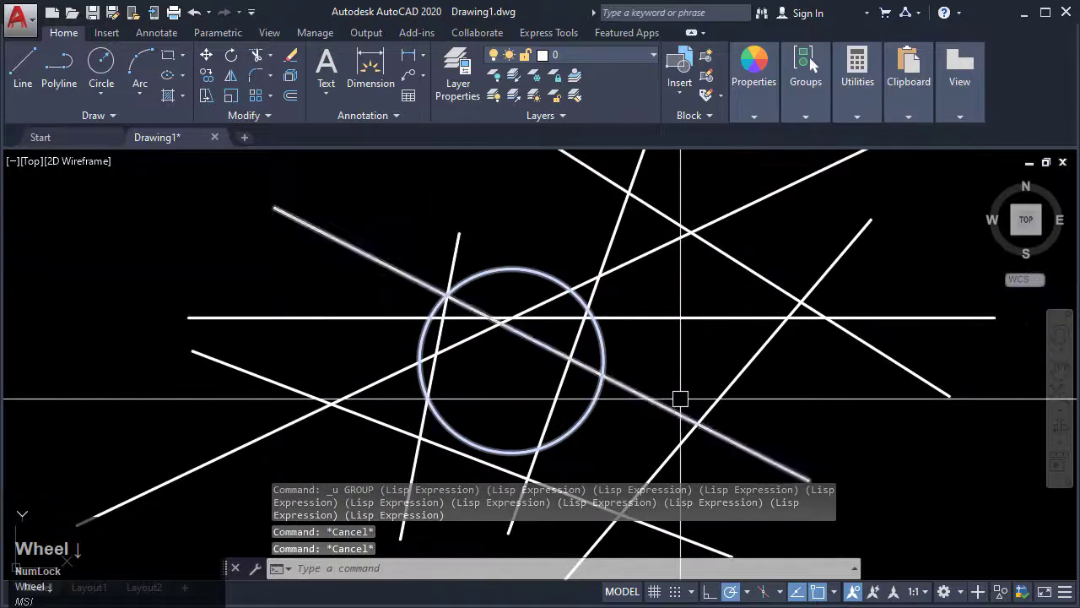
{"action": "key", "text": "Escape"}
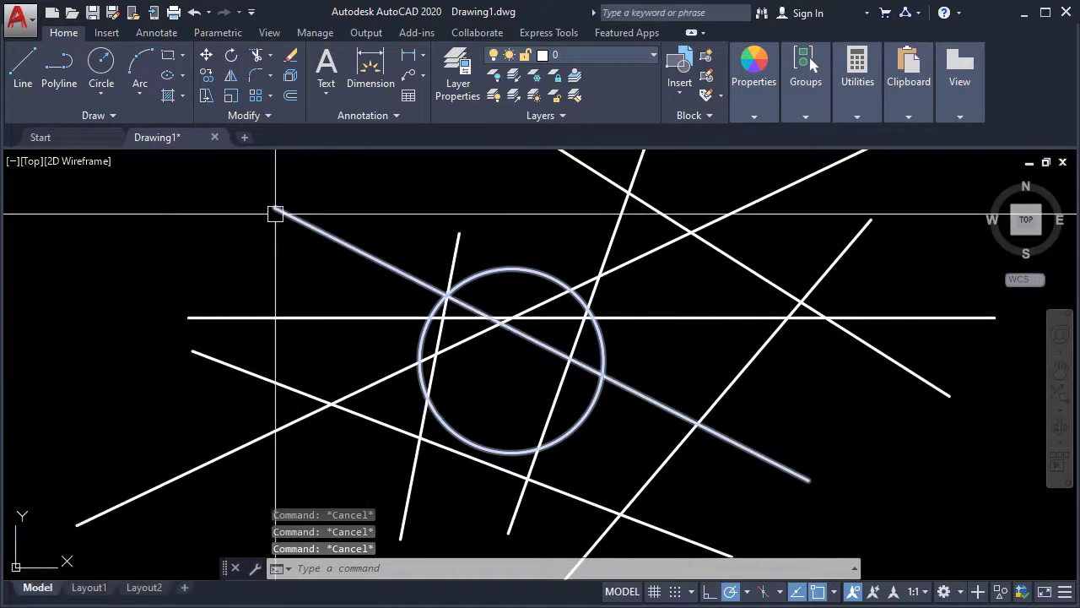
{"action": "left_click", "coordinate": [785, 465]}
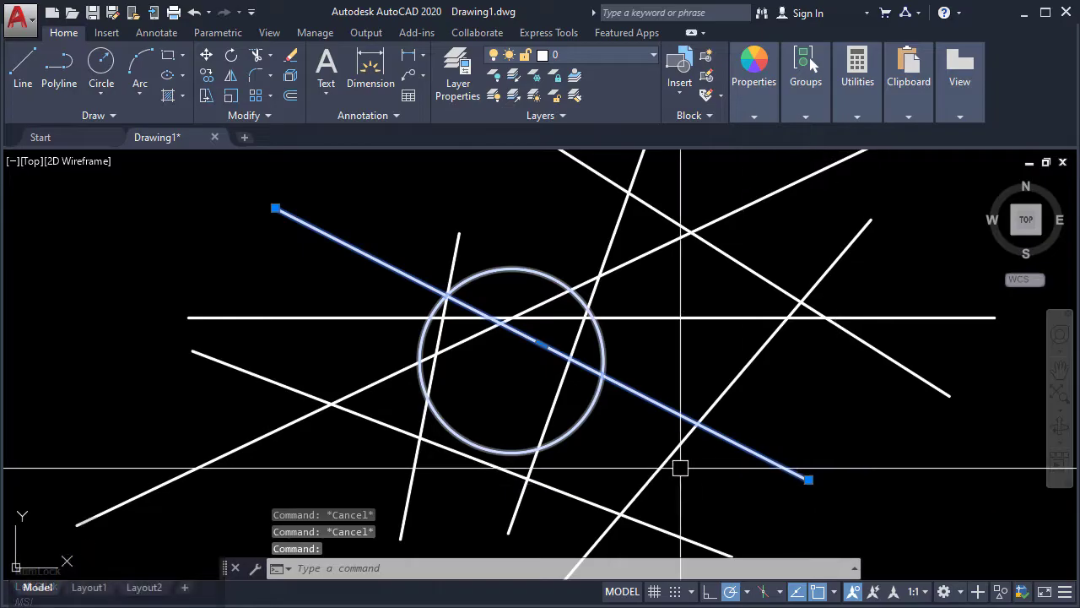
{"action": "key", "text": "Escape"}
{"action": "type", "text": "ex"}
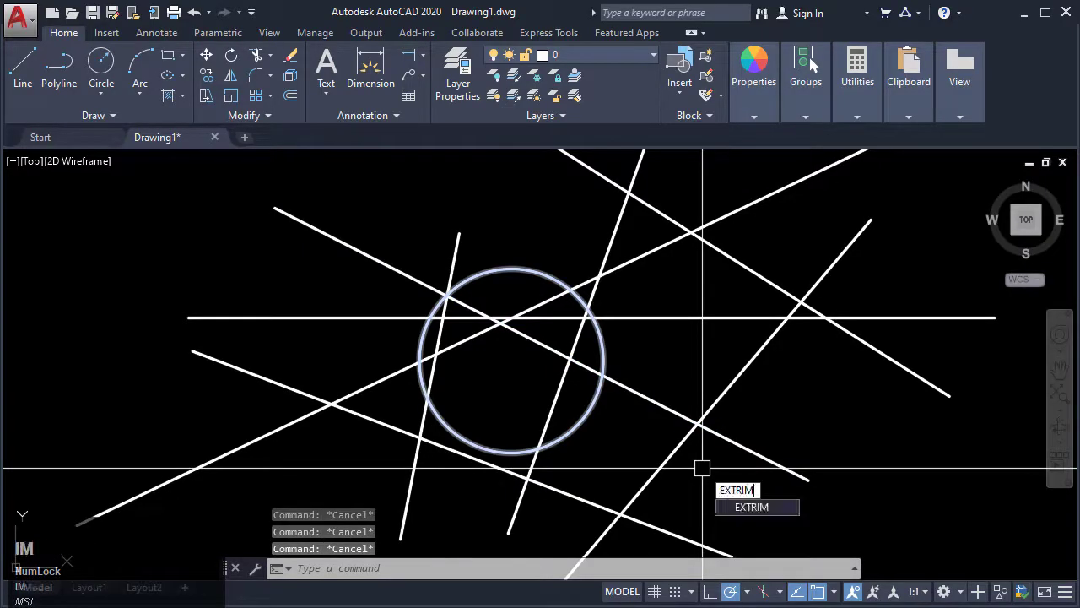
{"action": "key", "text": "Return"}
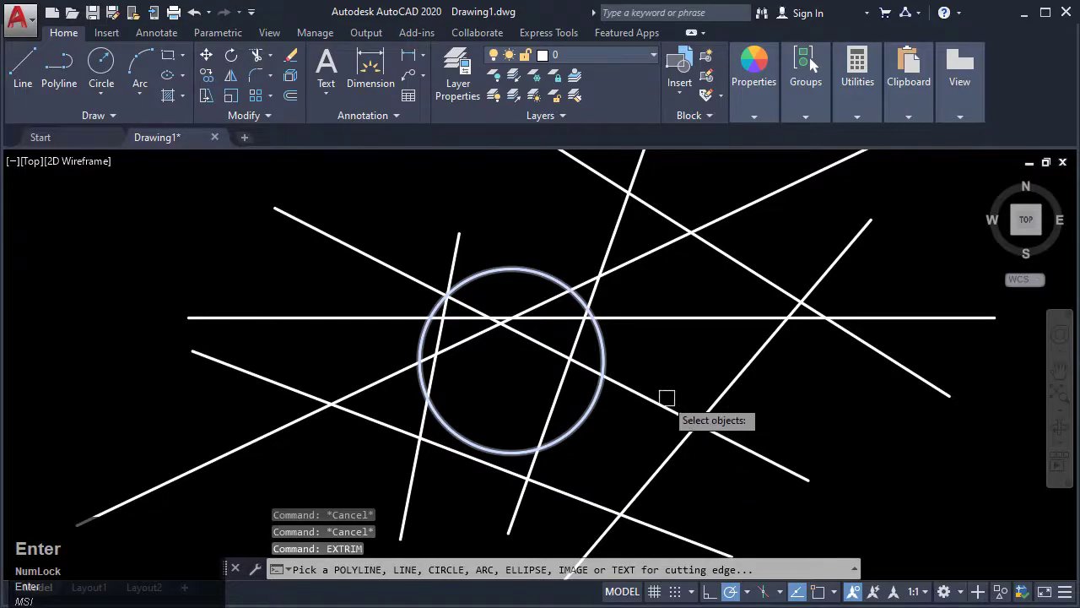
{"action": "left_click", "coordinate": [654, 402]}
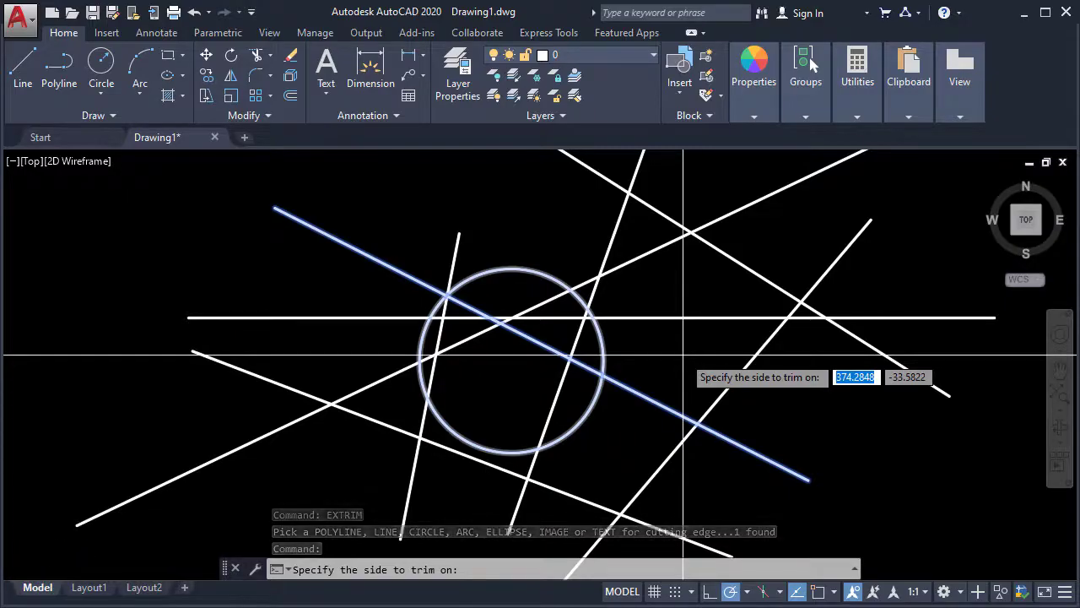
{"action": "left_click", "coordinate": [684, 354]}
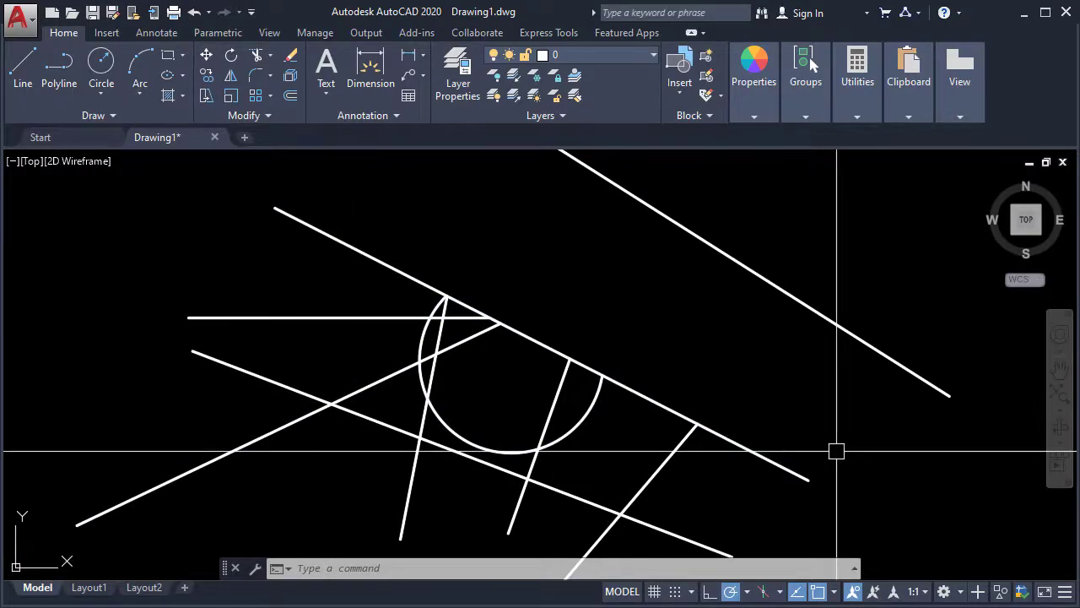
{"action": "key", "text": "ctrl+z"}
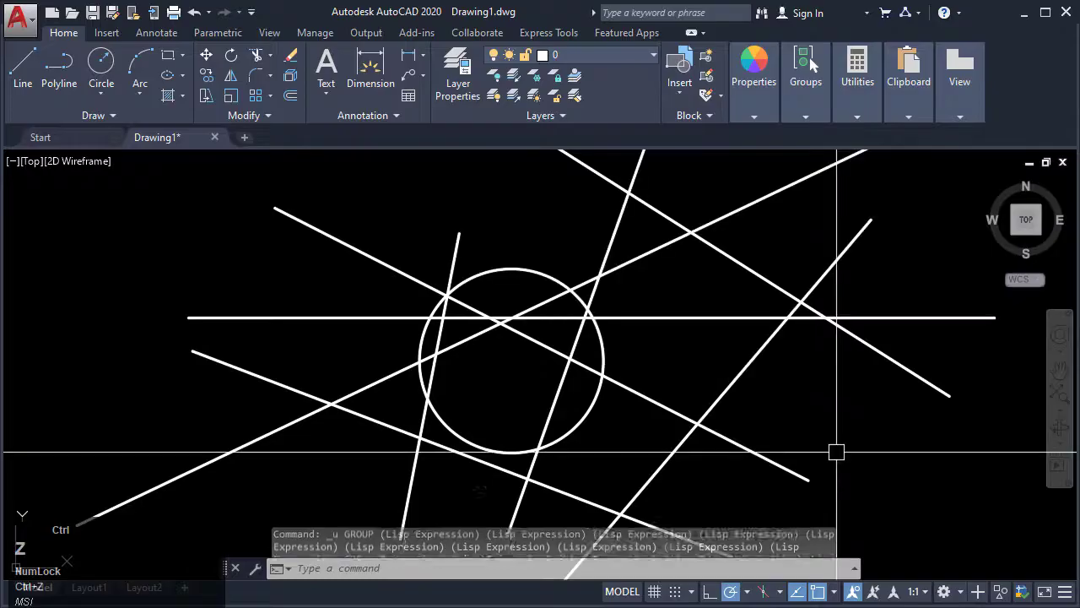
Run EXTRIM with the falling line through the circle as cutting edge to trim all objects crossing its lower side.
{"action": "key", "text": "Escape"}
{"action": "key", "text": "Escape"}
{"action": "type", "text": "ex"}
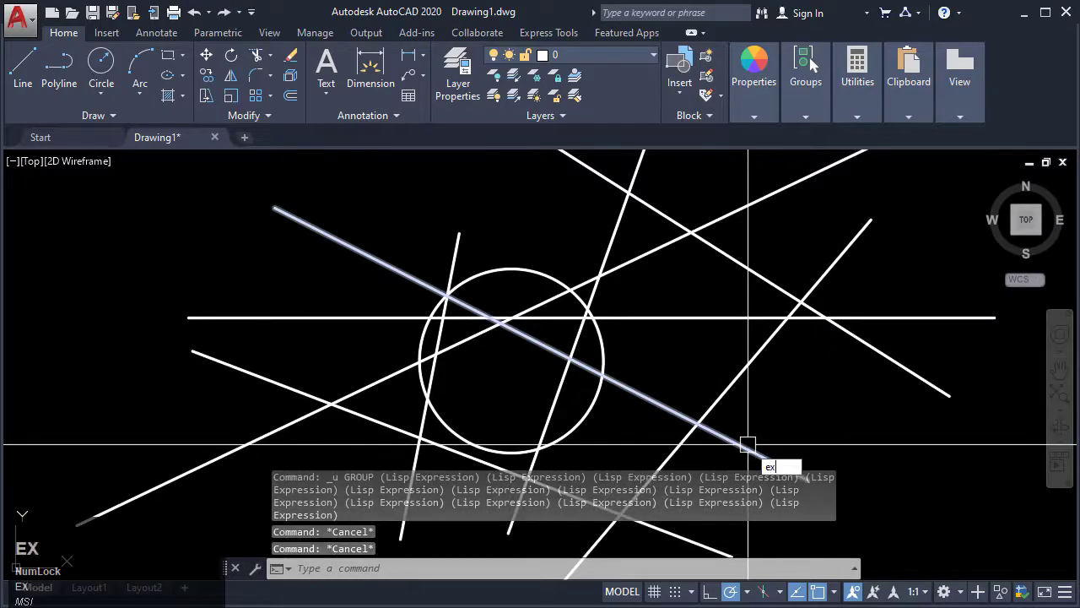
{"action": "type", "text": "tr"}
{"action": "key", "text": "Escape"}
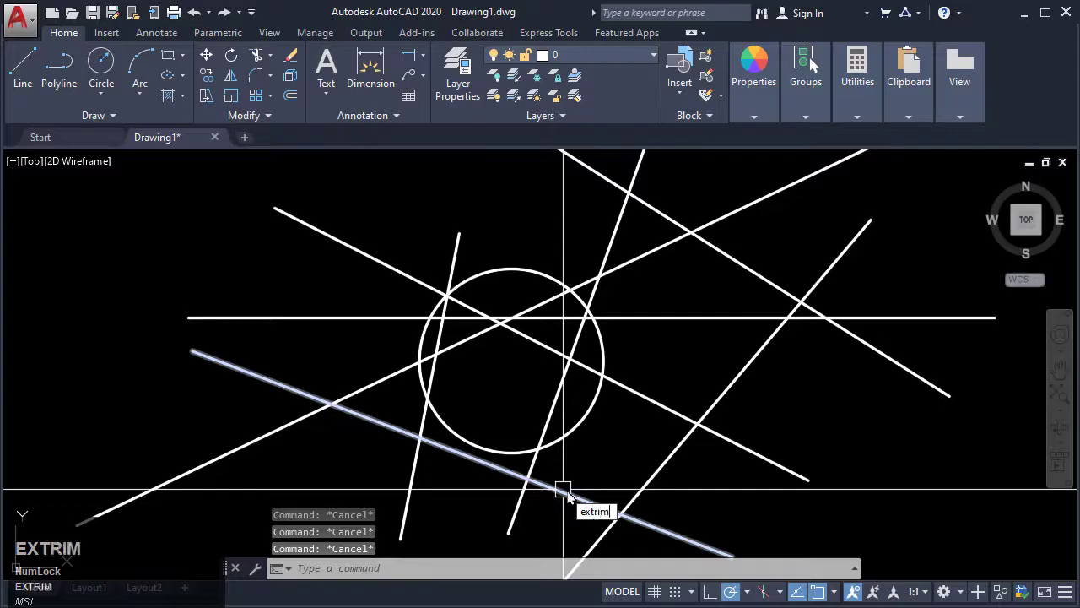
{"action": "key", "text": "Return"}
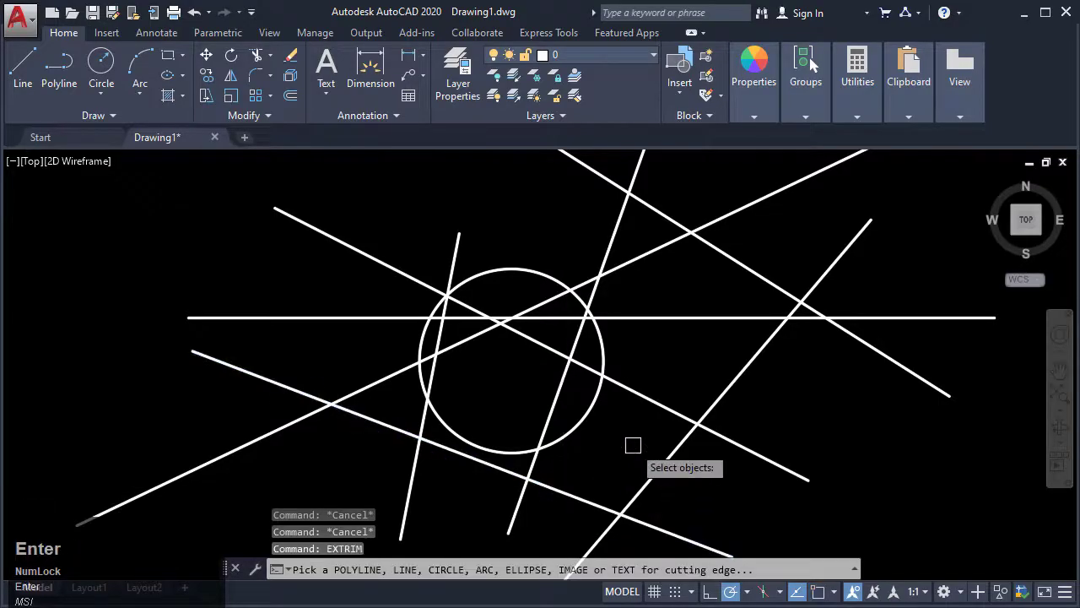
{"action": "left_click", "coordinate": [636, 395]}
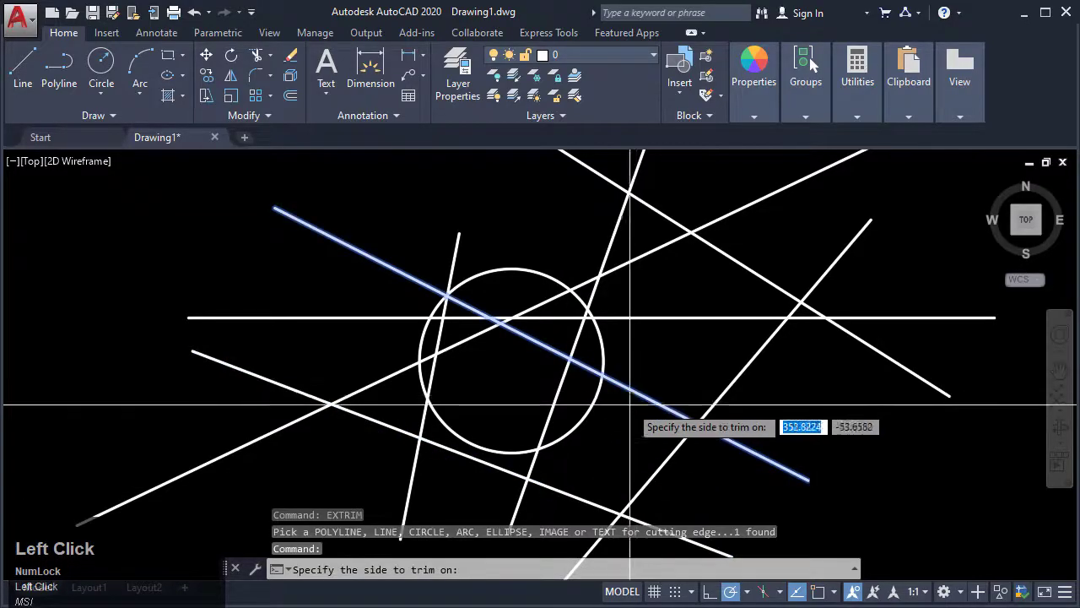
{"action": "left_click", "coordinate": [609, 441]}
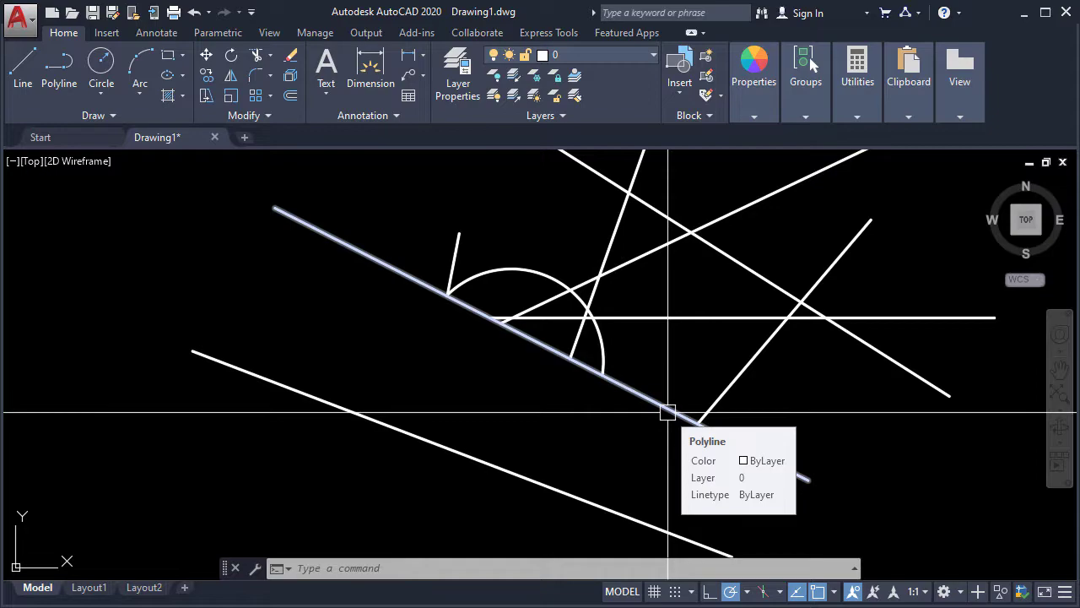
{"action": "key", "text": "Escape"}
{"action": "key", "text": "Escape"}
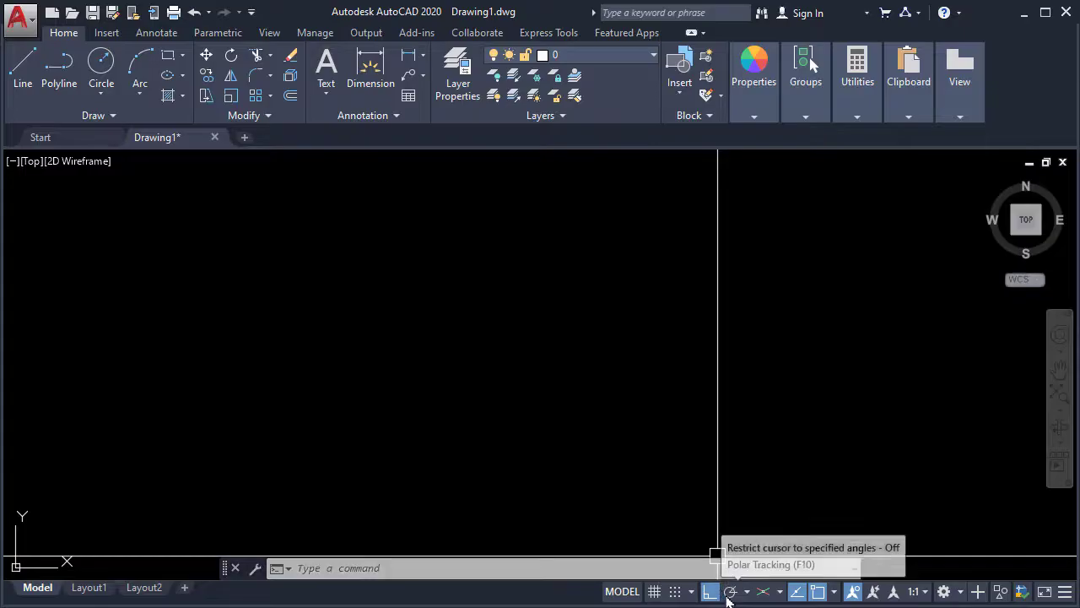
Turn on polar tracking with the 30, 60, 90, 120 angle increments.
{"action": "left_click", "coordinate": [730, 592]}
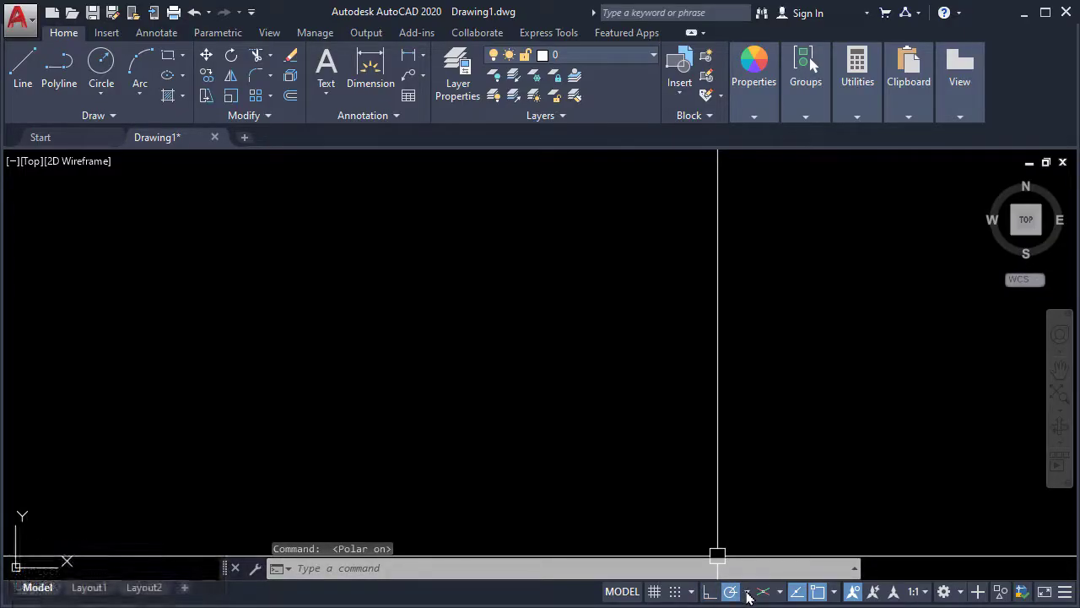
{"action": "left_click", "coordinate": [746, 592]}
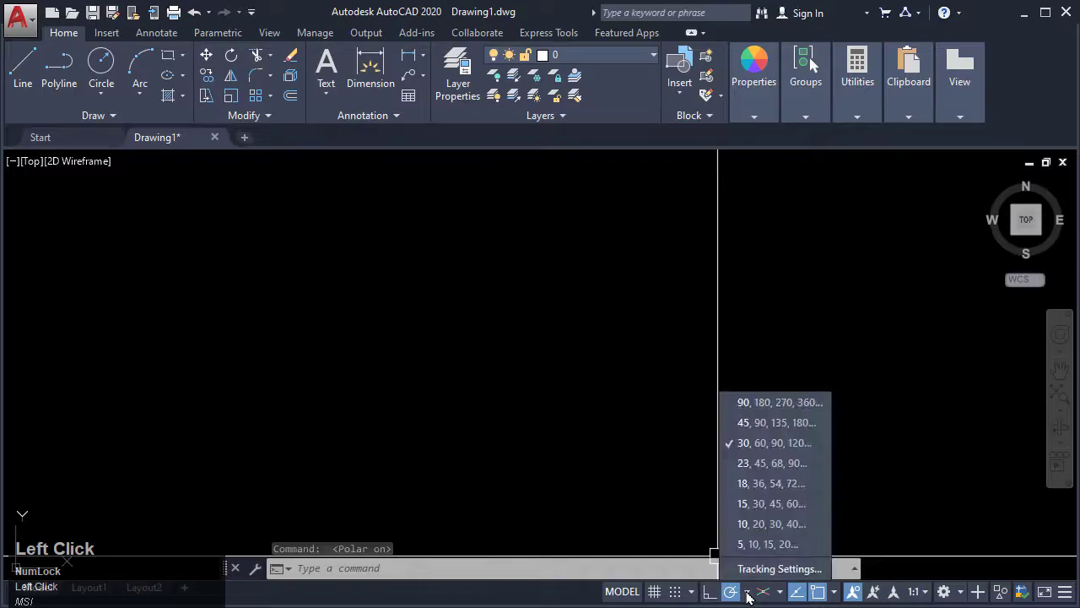
{"action": "left_click", "coordinate": [769, 449]}
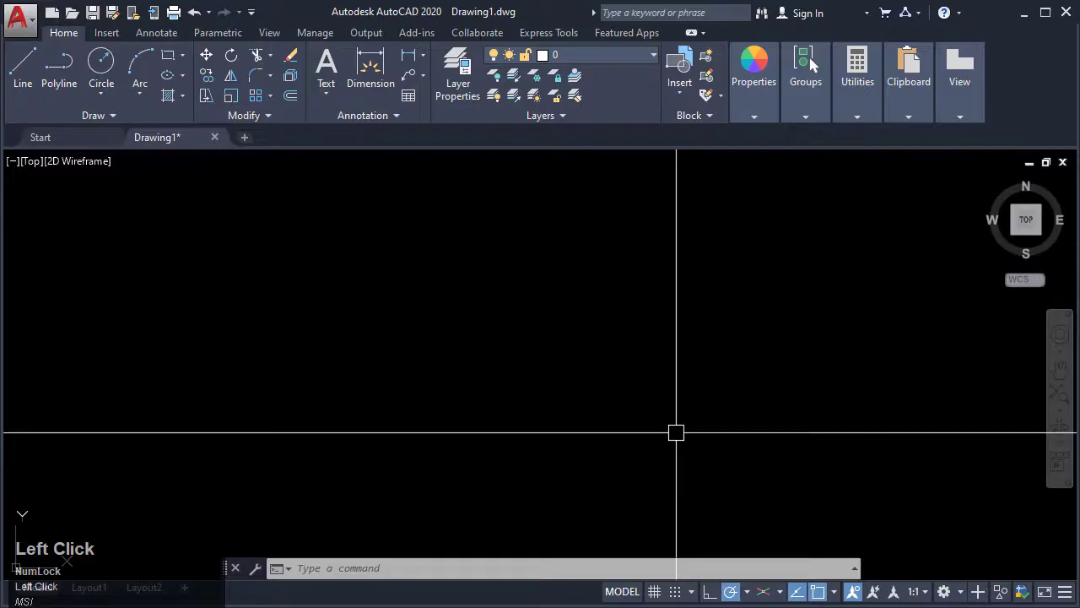
Draw an open polyline with polar tracking: one segment falling at 330°, one rising at 30° about 129 units long, and one horizontal.
{"action": "type", "text": "l"}
{"action": "key", "text": "space"}
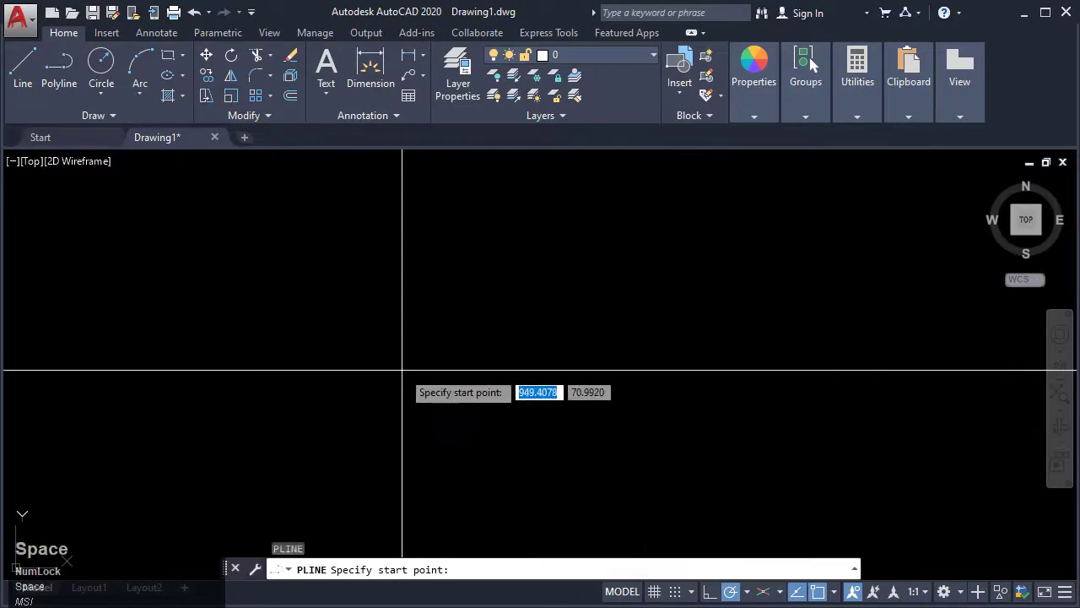
{"action": "left_click", "coordinate": [364, 341]}
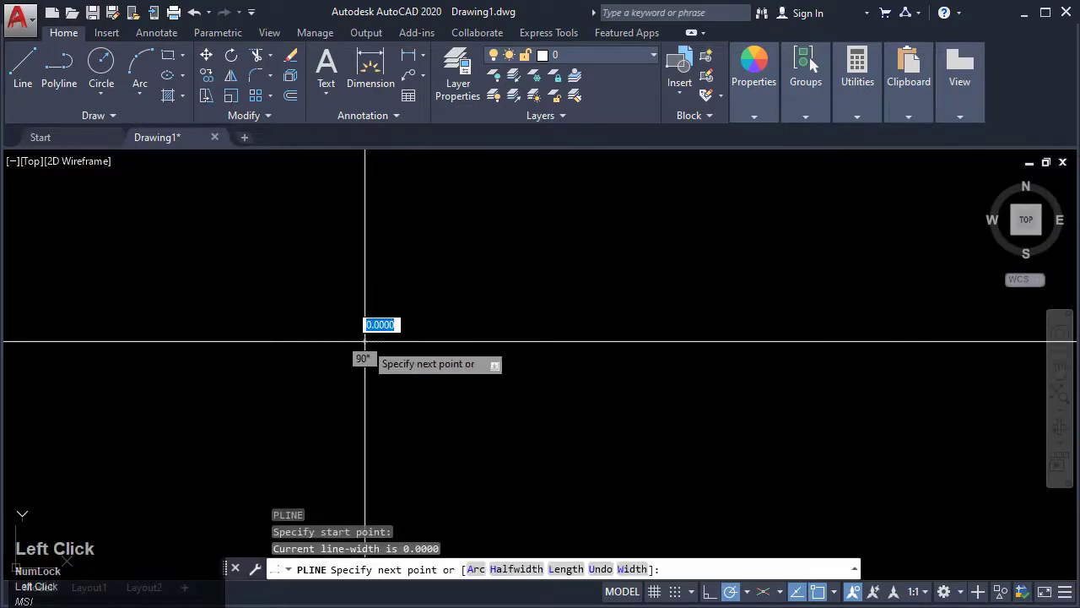
{"action": "left_click", "coordinate": [521, 430]}
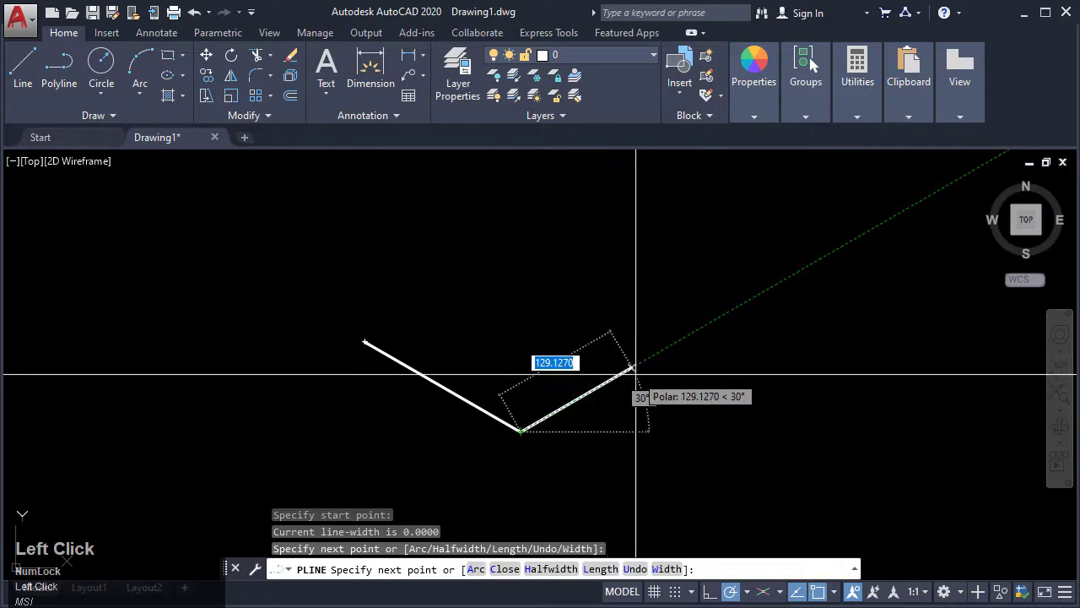
{"action": "left_click", "coordinate": [633, 368]}
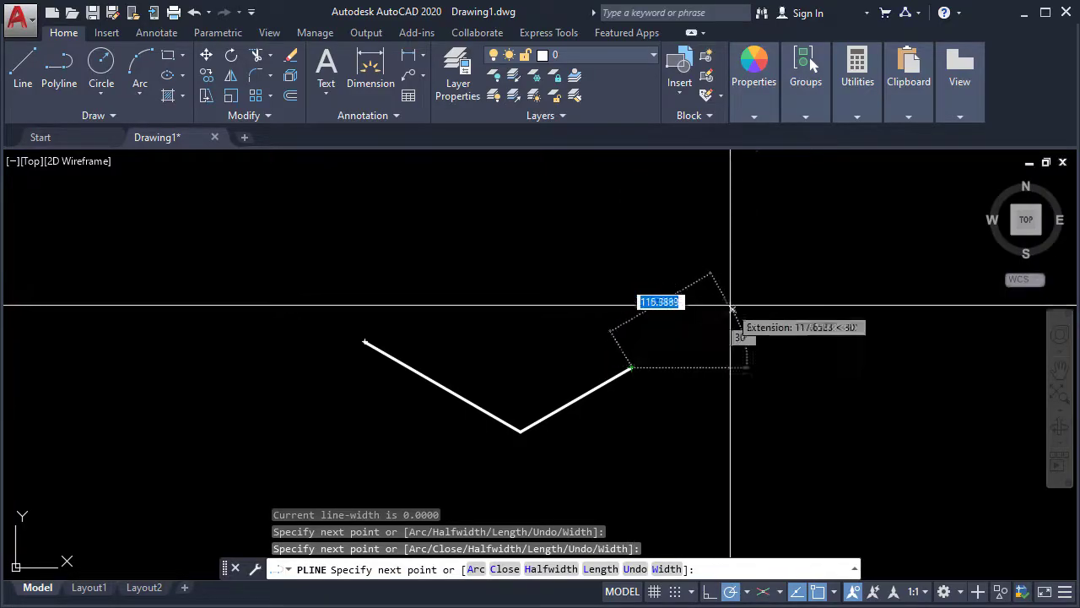
{"action": "left_click", "coordinate": [755, 367]}
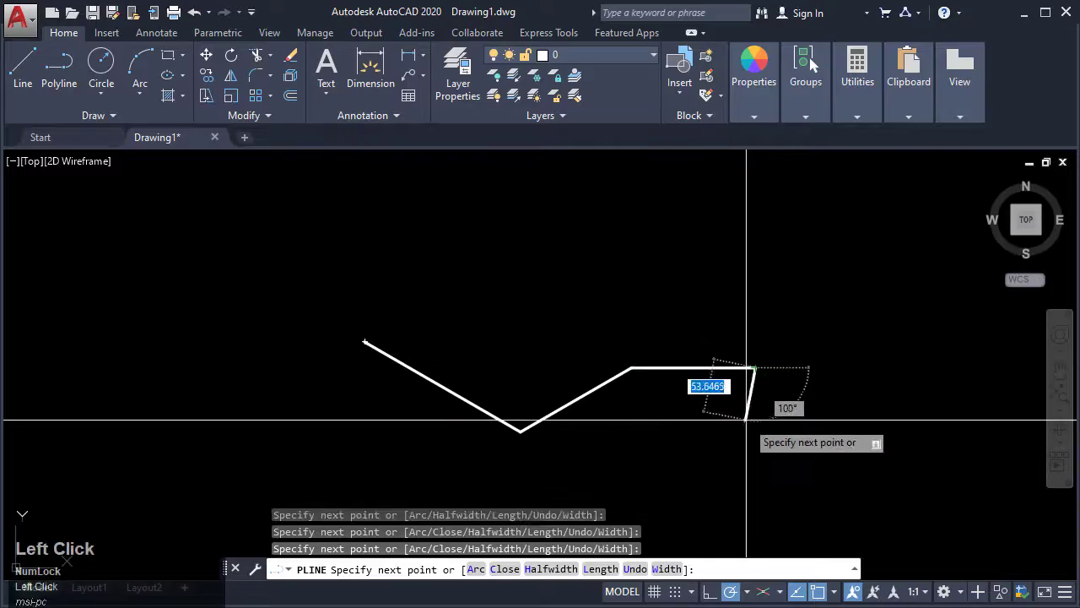
{"action": "key", "text": "Escape"}
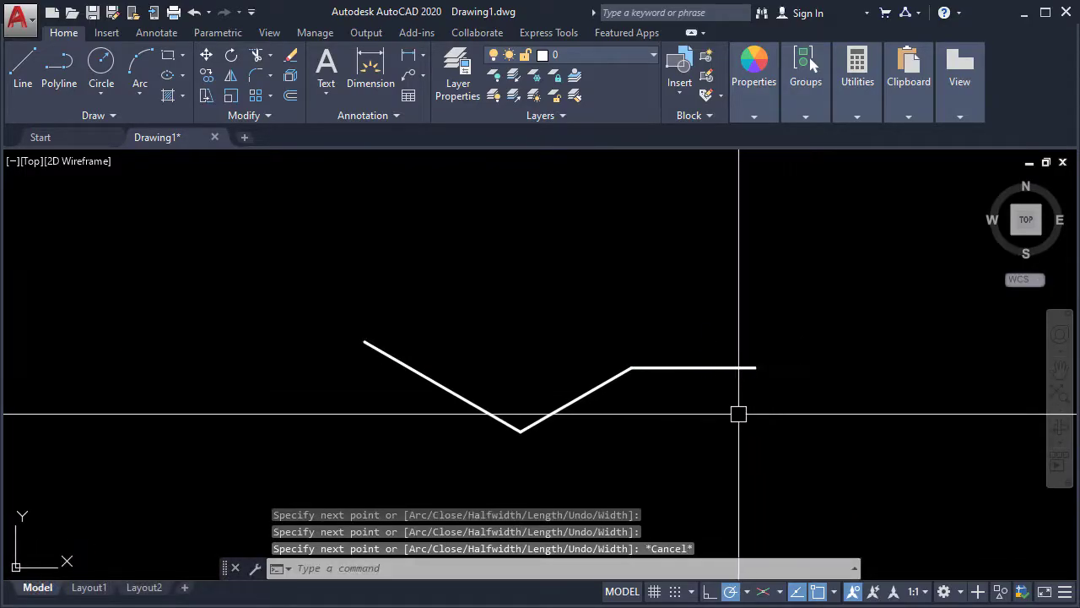
Turn on isometric drafting in the top isoplane and switch on Ortho mode.
{"action": "middle_click_drag", "start_coordinate": [737, 414], "coordinate": [665, 415]}
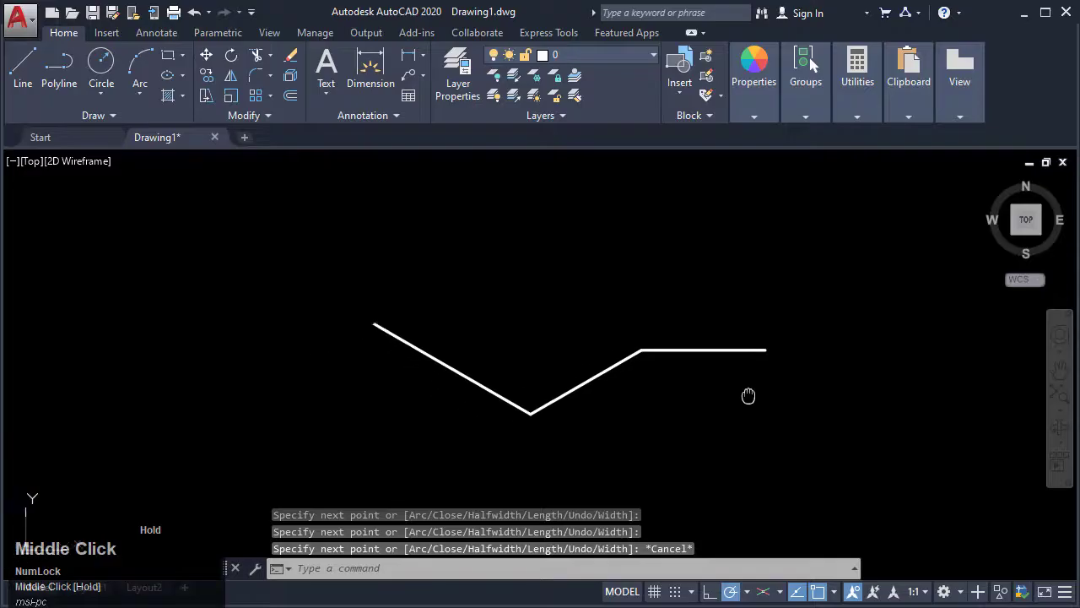
{"action": "middle_click_drag", "start_coordinate": [749, 396], "coordinate": [706, 380]}
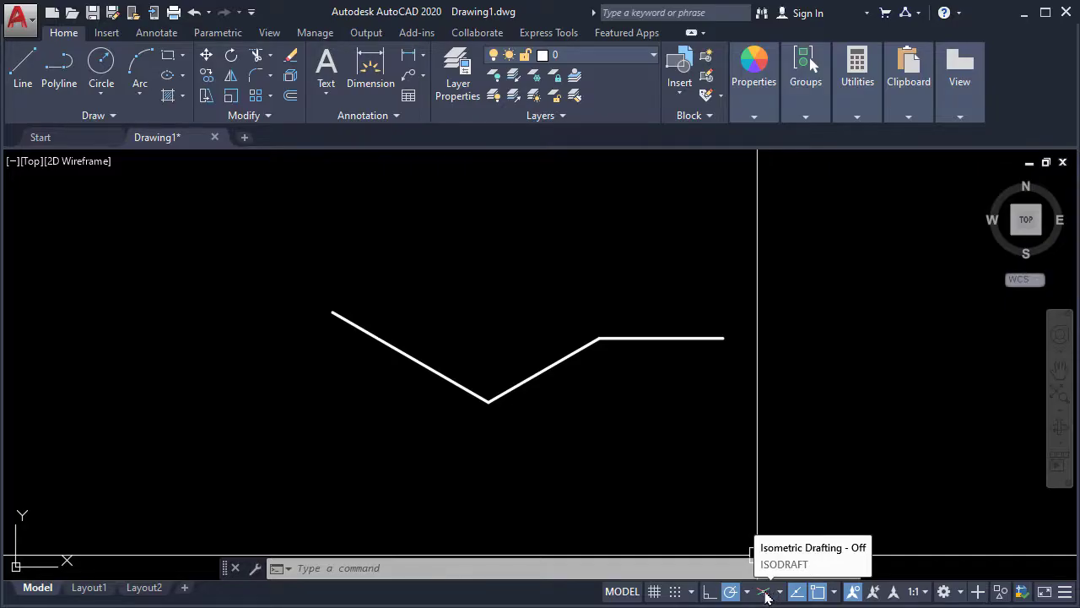
{"action": "left_click", "coordinate": [764, 593]}
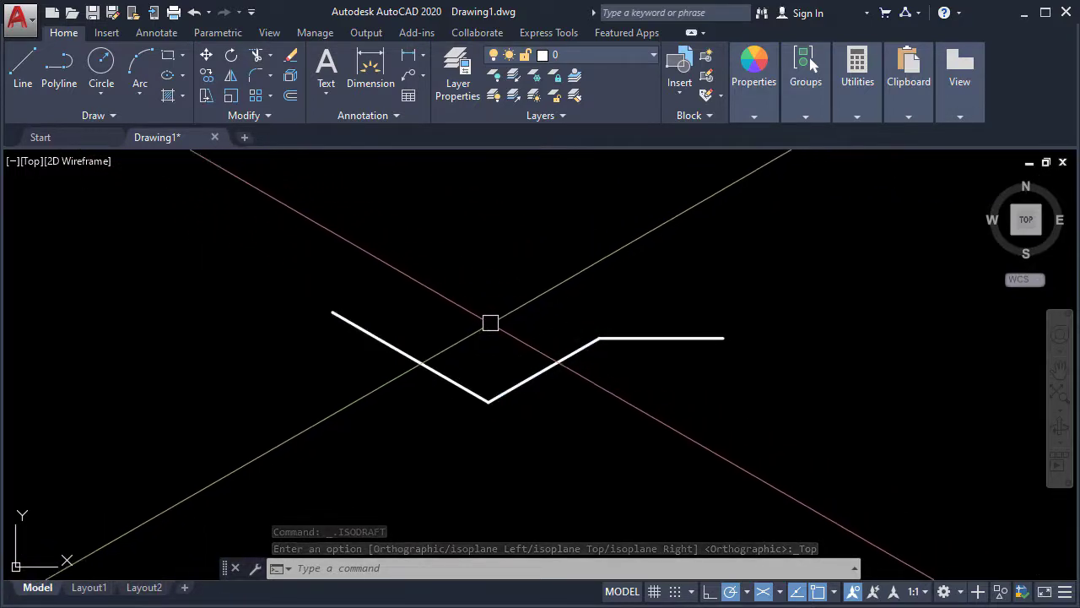
{"action": "left_click", "coordinate": [710, 592]}
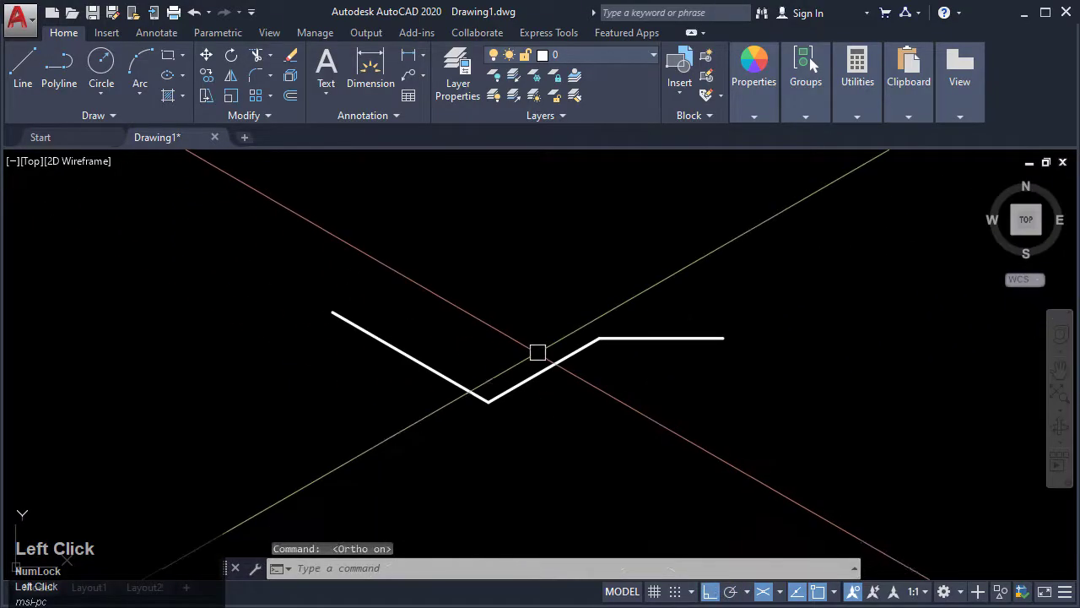
Start a polyline in the top isoplane with six consecutive segments at 330°, 30°, 150° (about 311 units), 210°, 330° and 30°.
{"action": "key", "text": "space"}
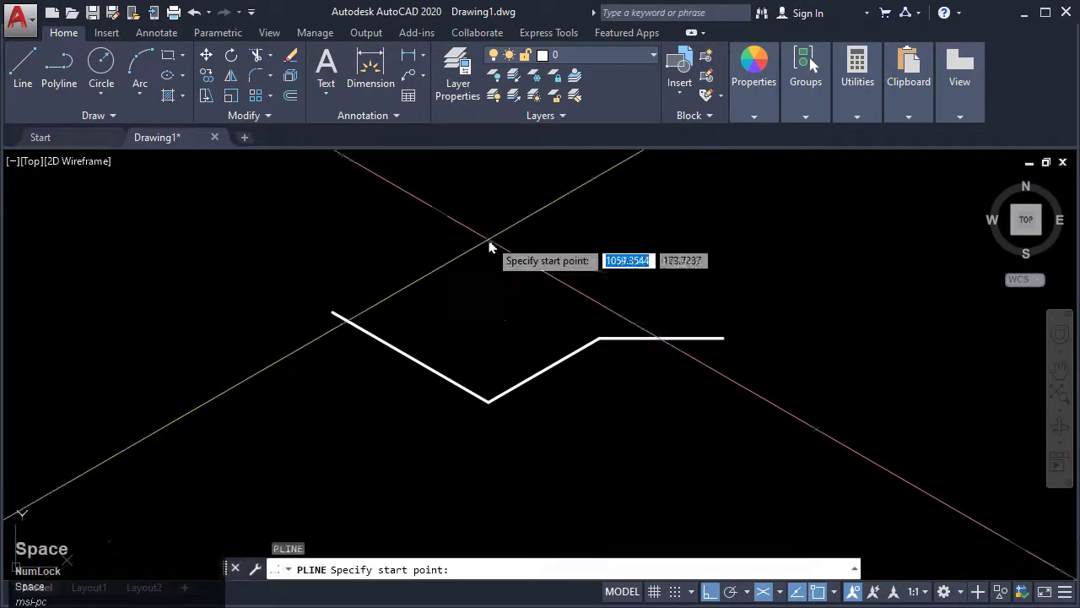
{"action": "left_click", "coordinate": [381, 272]}
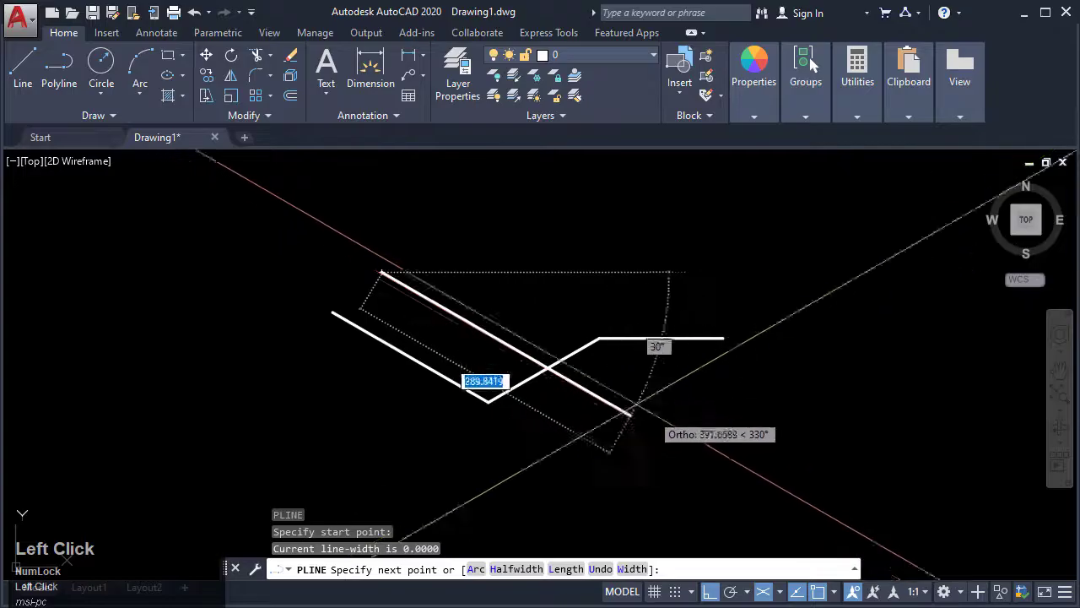
{"action": "left_click", "coordinate": [661, 432]}
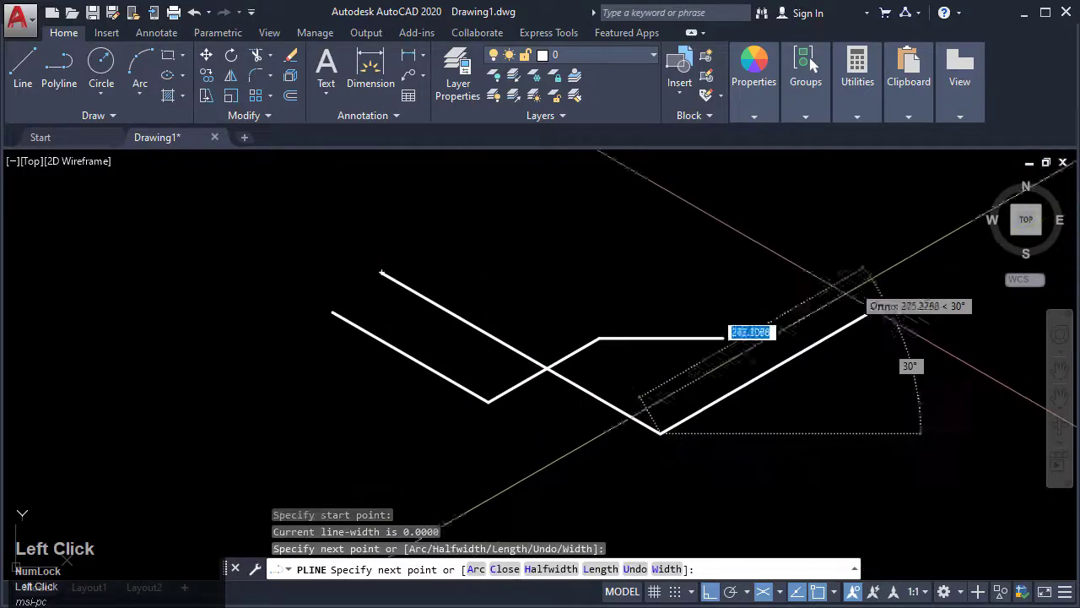
{"action": "left_click", "coordinate": [838, 330]}
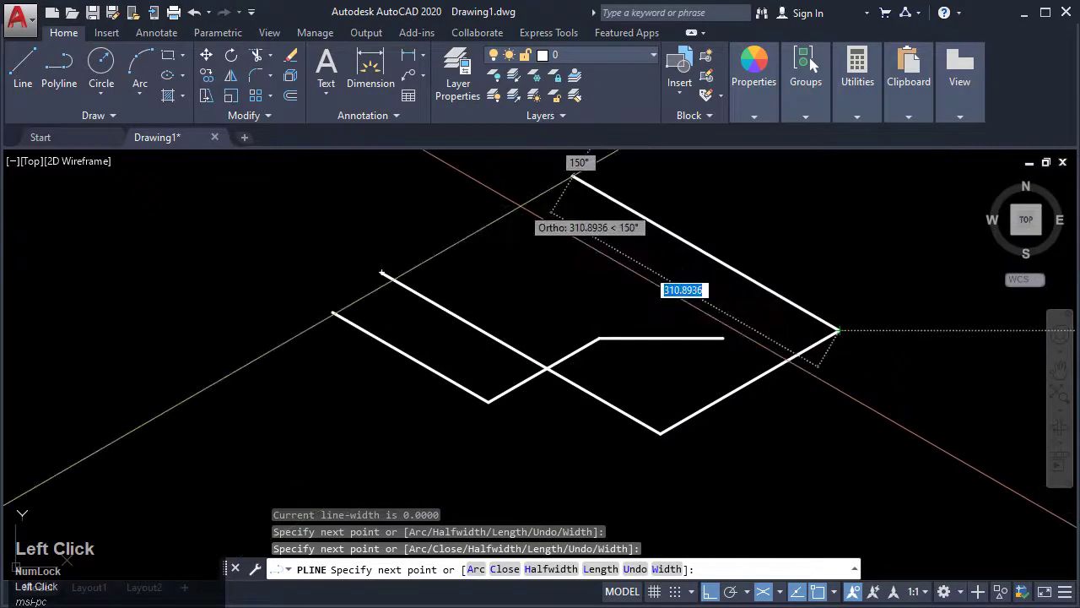
{"action": "left_click", "coordinate": [573, 177]}
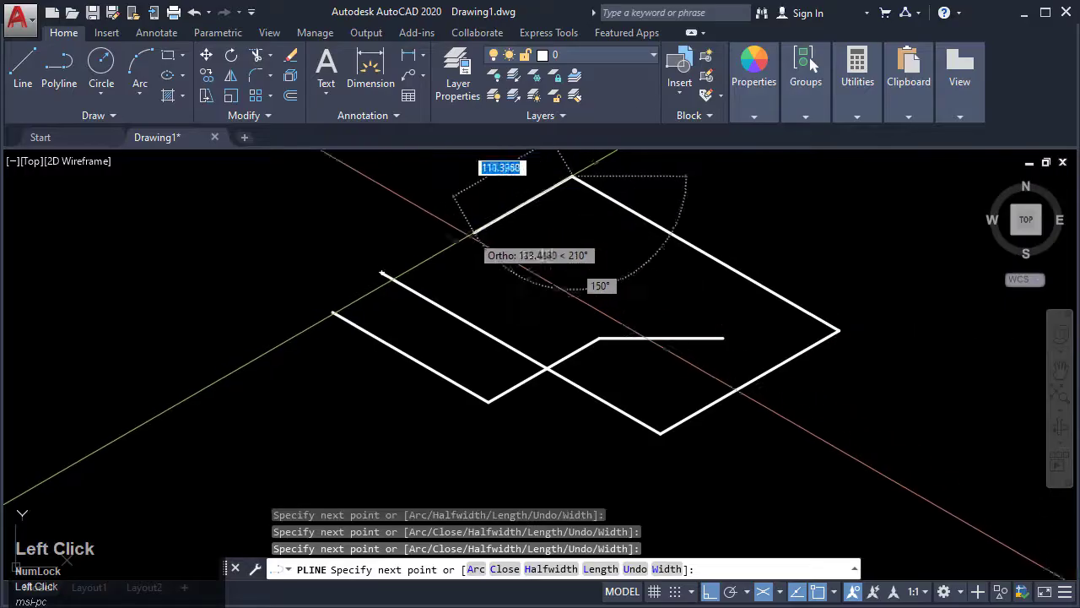
{"action": "left_click", "coordinate": [446, 250]}
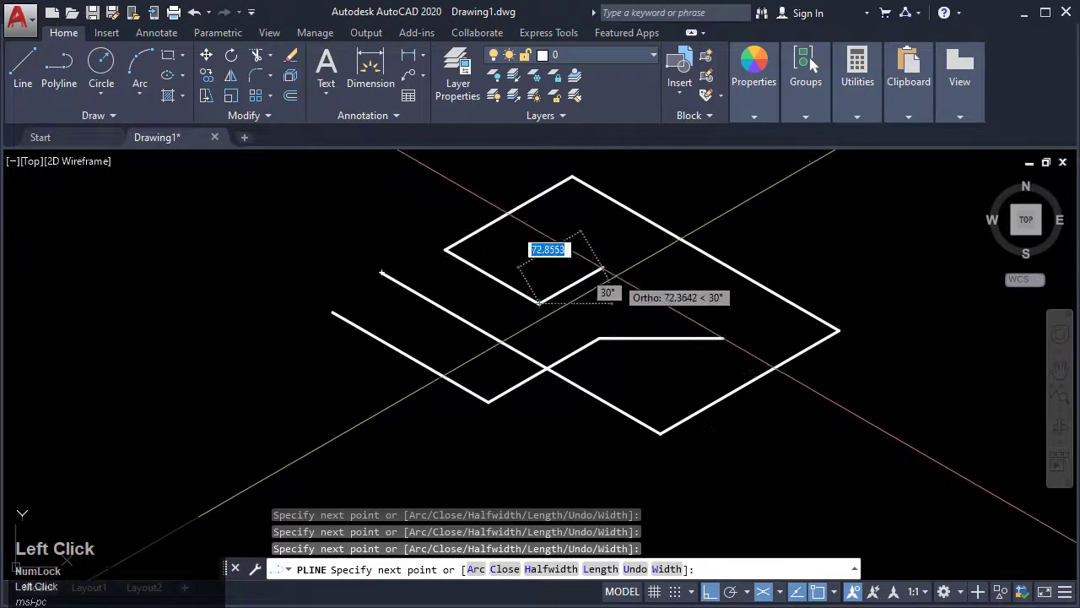
{"action": "left_click", "coordinate": [617, 258]}
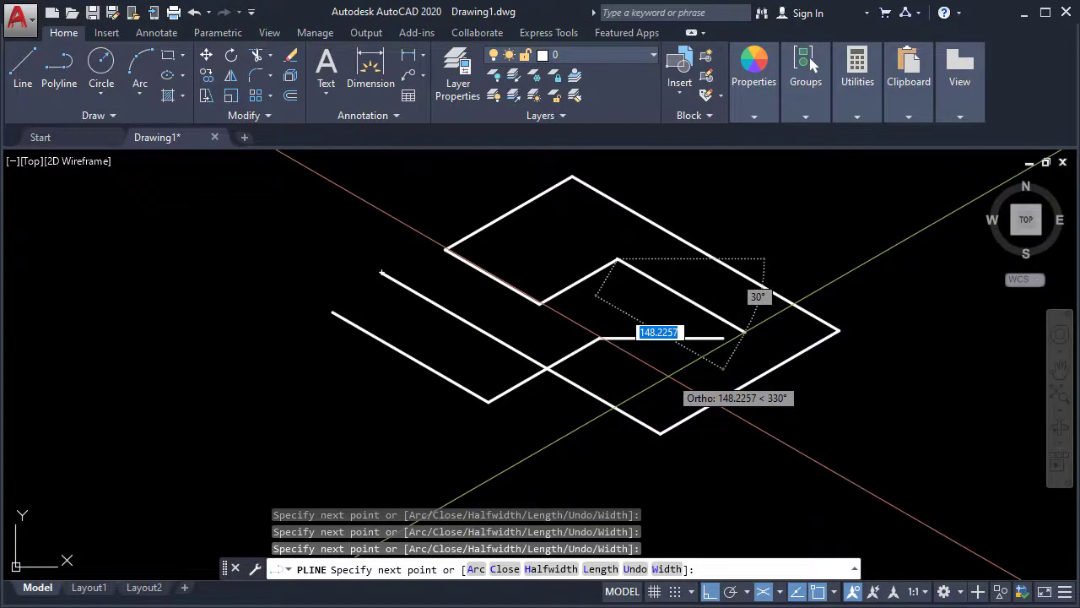
Switch to the right isoplane and continue the polyline with a long vertical segment downward, ending below the earlier shapes.
{"action": "key", "text": "F6"}
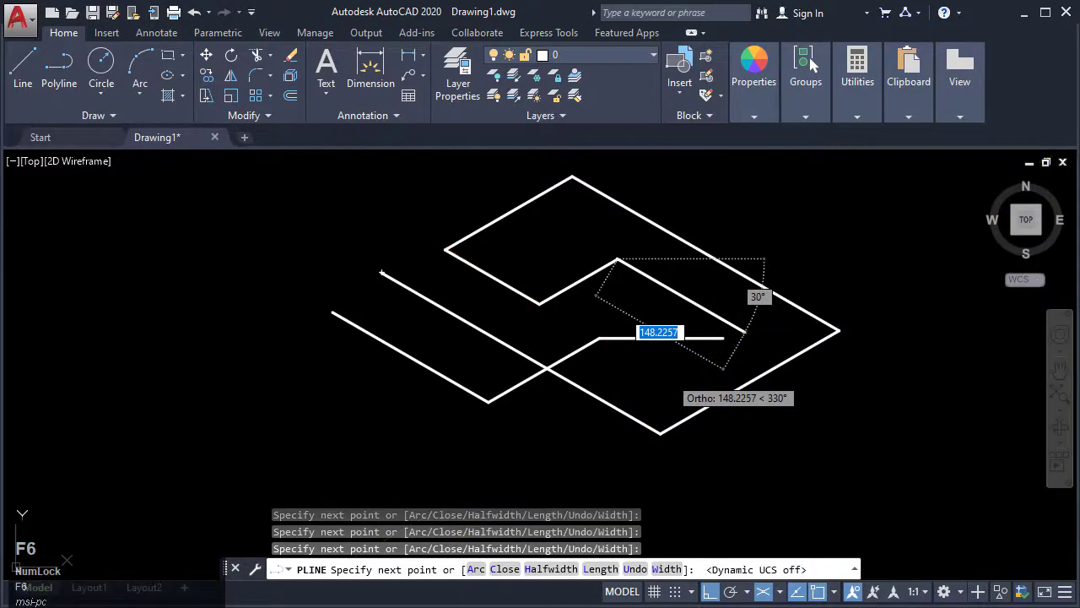
{"action": "key", "text": "F5"}
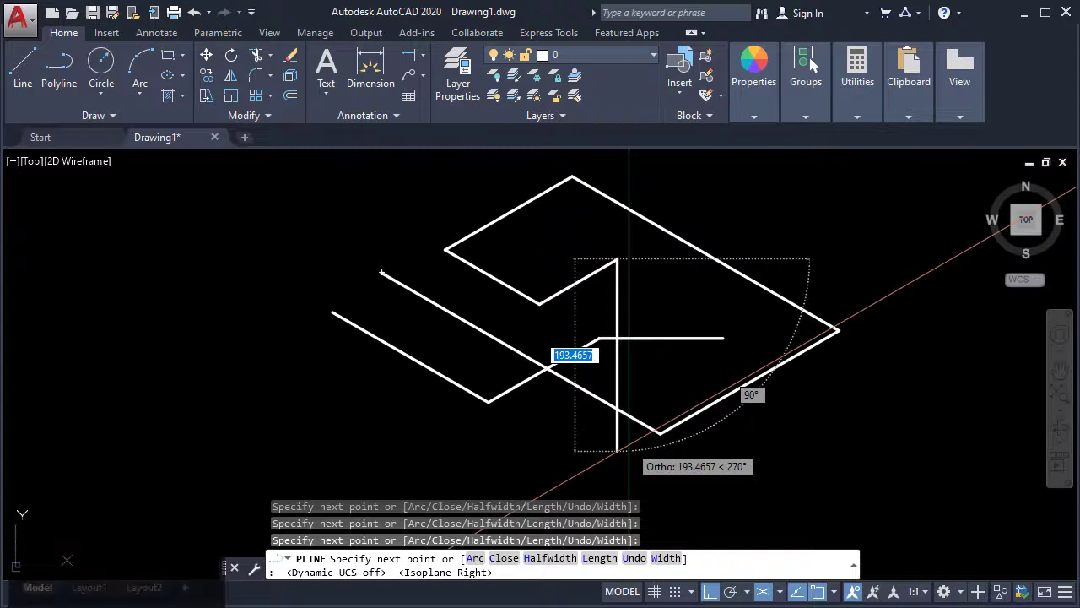
{"action": "left_click", "coordinate": [619, 498]}
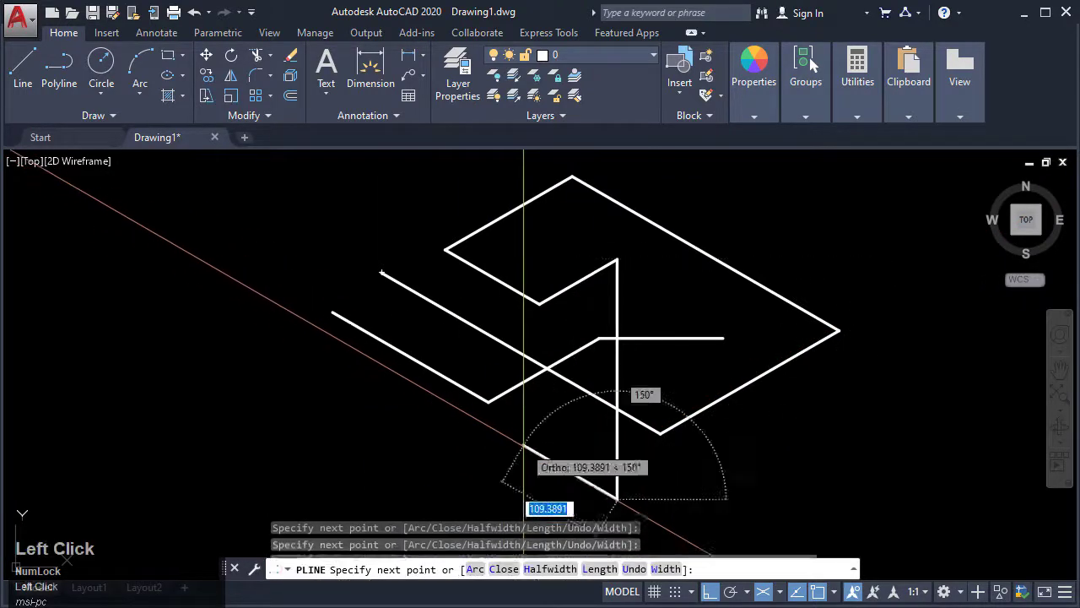
Switch to the left isoplane and add a long 150° segment followed by a vertical segment upward about 108 units long.
{"action": "key", "text": "F6"}
{"action": "key", "text": "F5"}
{"action": "key", "text": "F5"}
{"action": "left_click", "coordinate": [317, 324]}
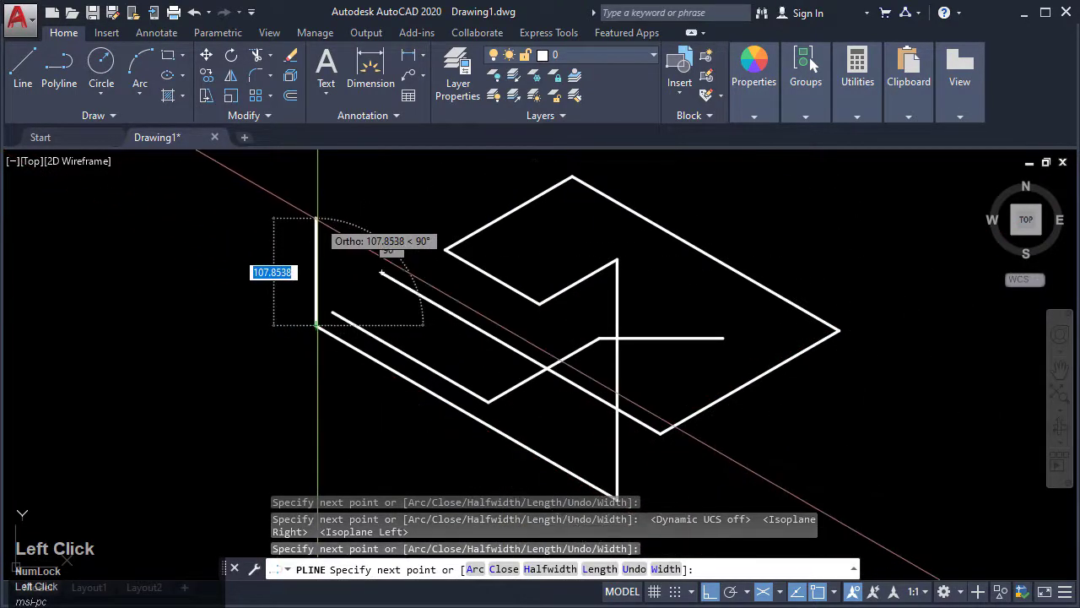
{"action": "left_click", "coordinate": [317, 219]}
Switch to the top isoplane and add three segments to the polyline at 330°, 30° (about 111 units) and 330°.
{"action": "key", "text": "F5"}
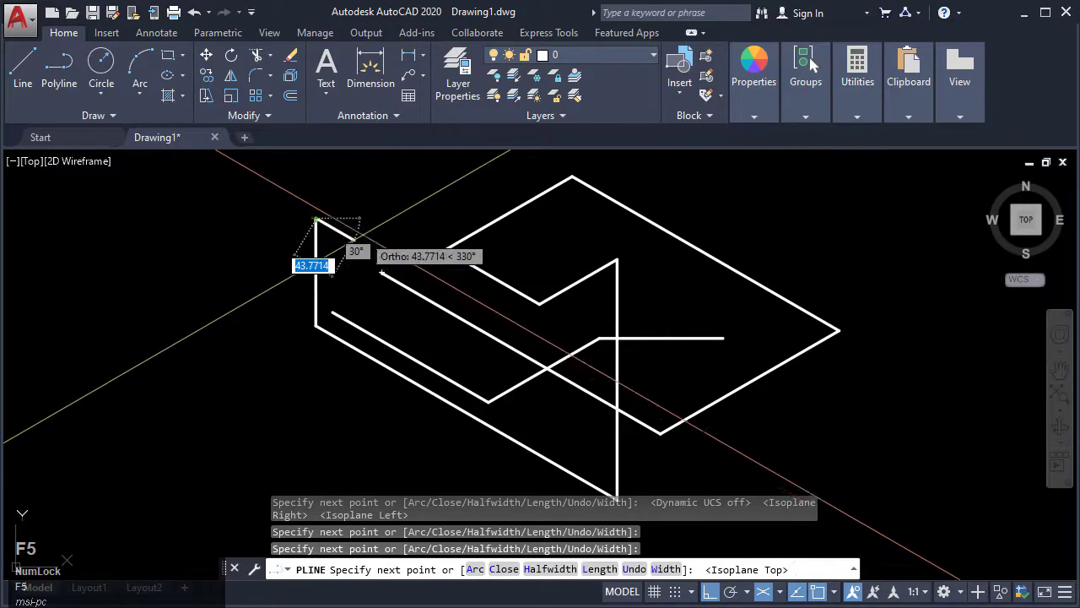
{"action": "left_click", "coordinate": [364, 246]}
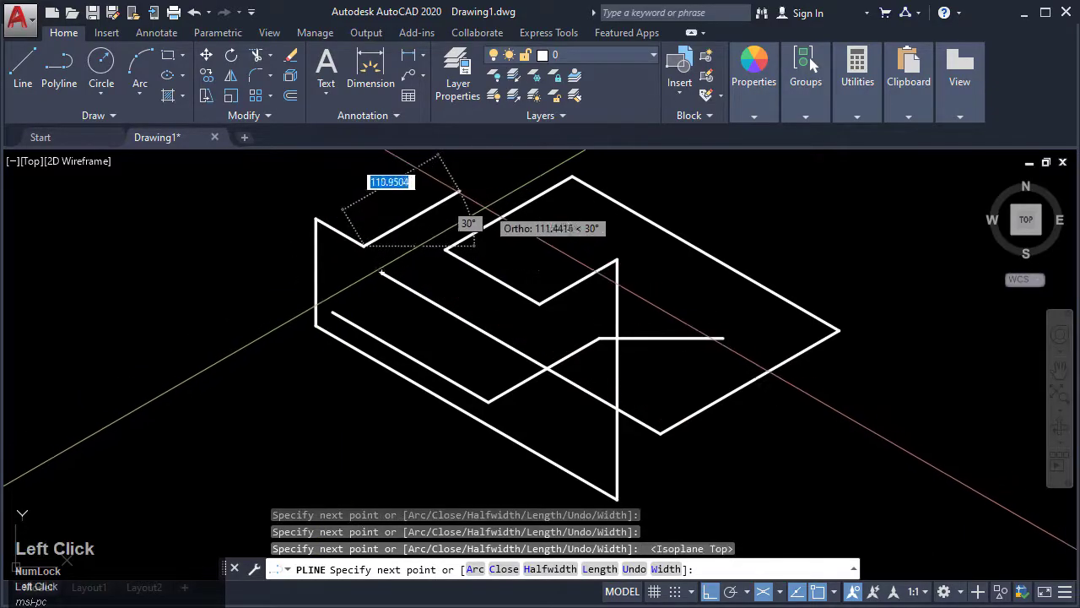
{"action": "left_click", "coordinate": [580, 253]}
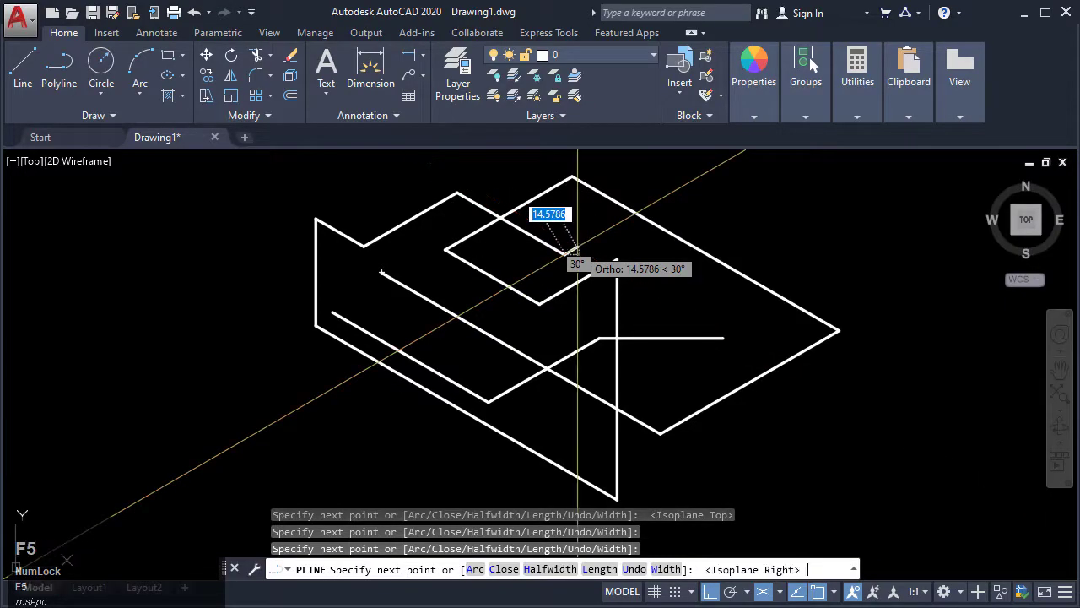
Cycle through the isoplanes, end the polyline, and turn isometric drafting off to return to orthographic.
{"action": "key", "text": "F5"}
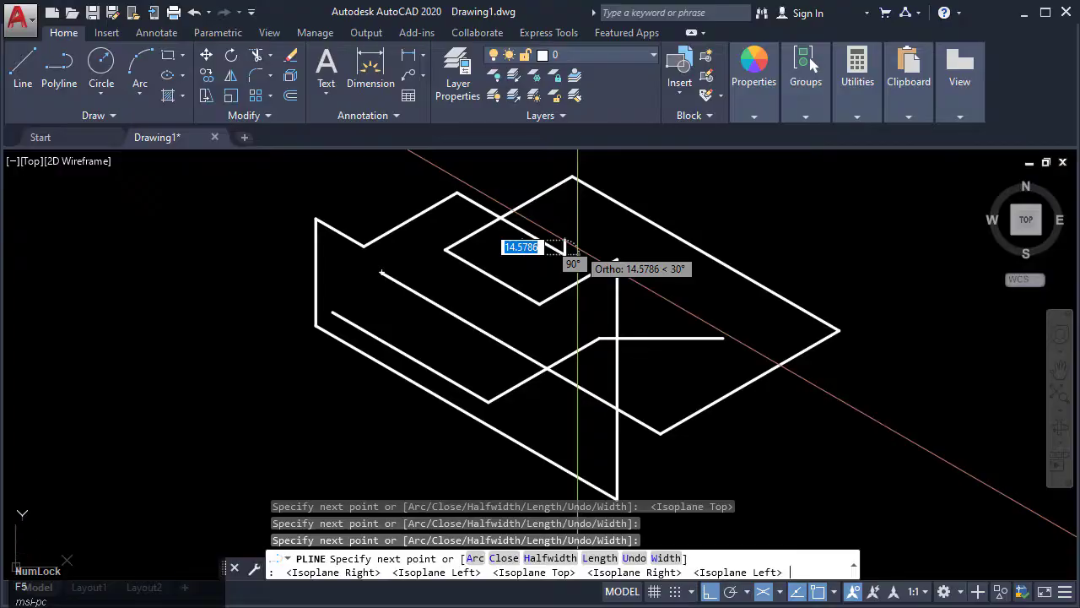
{"action": "left_click", "coordinate": [766, 593]}
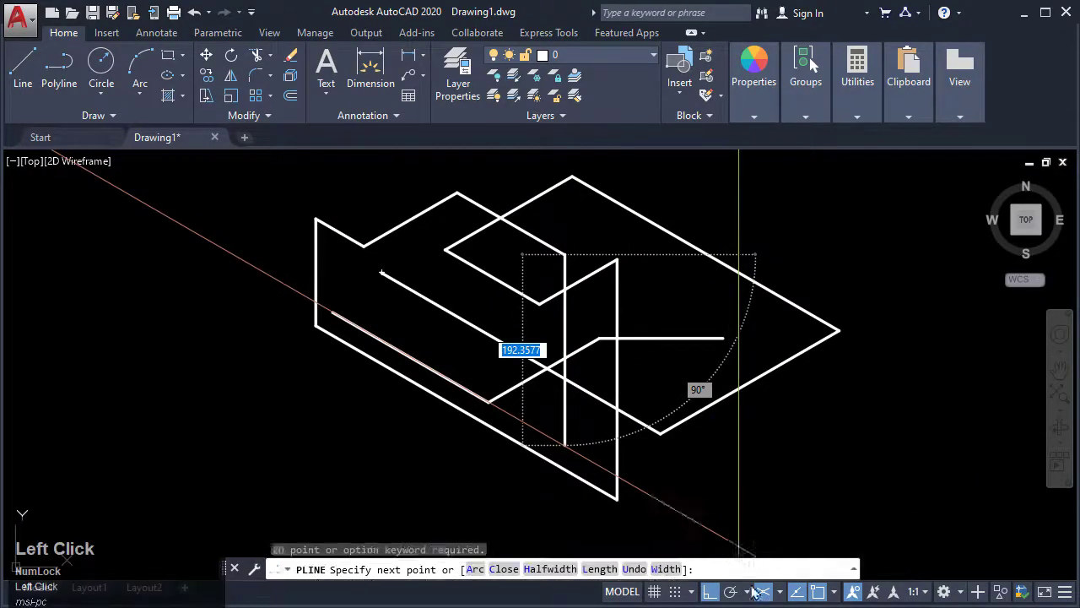
{"action": "left_click", "coordinate": [770, 591]}
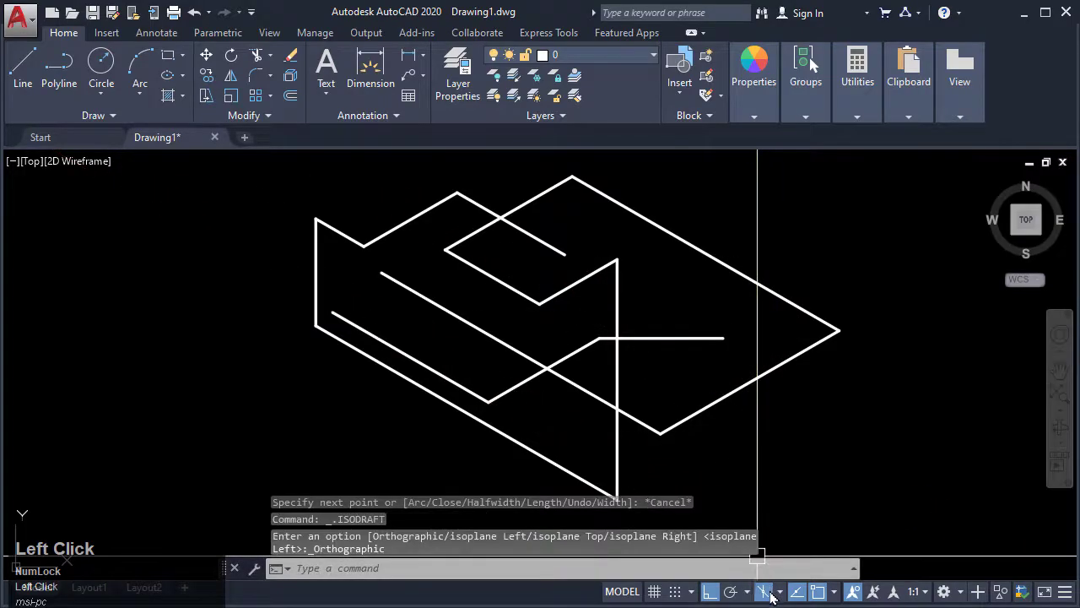
{"action": "left_click", "coordinate": [762, 591]}
{"action": "left_click", "coordinate": [761, 591]}
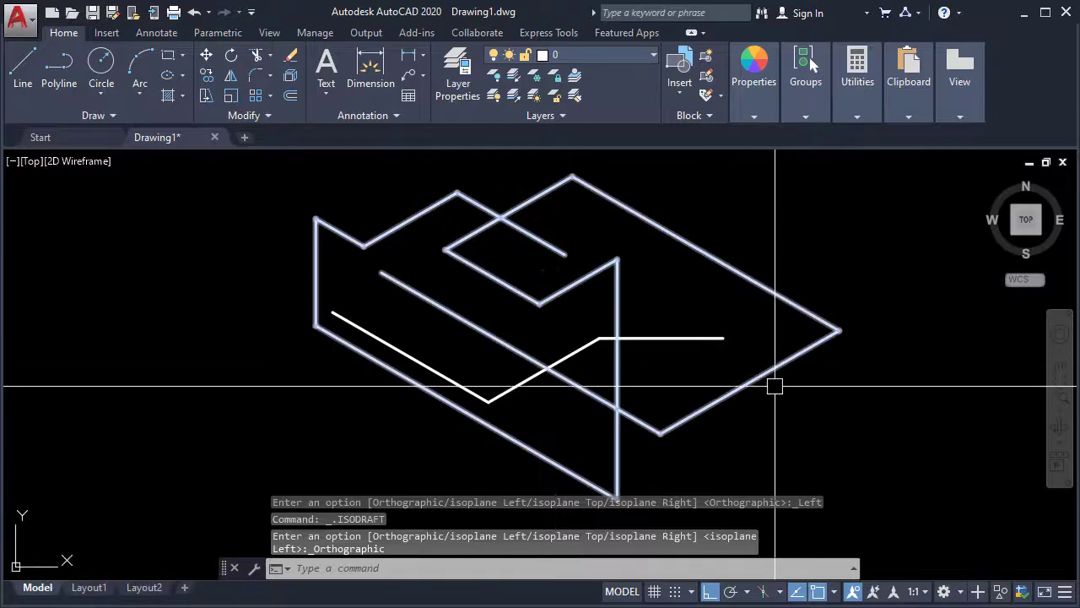
Draw a polyline with Ortho beside the isometric shapes: a long horizontal segment to the right, followed by a shorter vertical segment upward.
{"action": "mouse_move", "coordinate": [769, 407]}
{"action": "middle_mouse_down"}
{"action": "mouse_move", "coordinate": [714, 403]}
{"action": "mouse_move", "coordinate": [619, 361]}
{"action": "middle_mouse_up"}
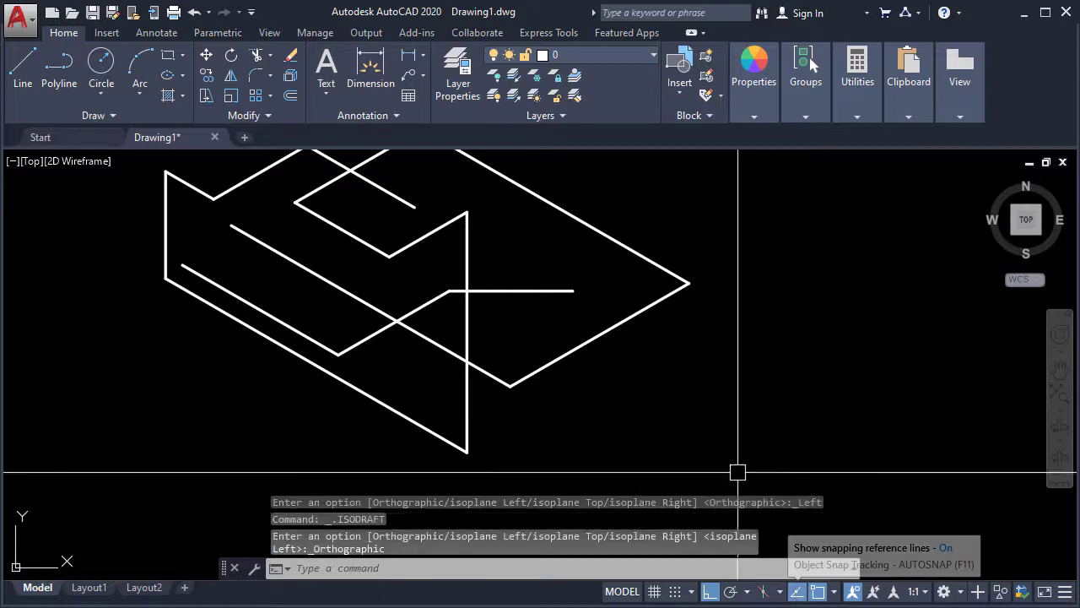
{"action": "mouse_move", "coordinate": [738, 470]}
{"action": "middle_mouse_down"}
{"action": "mouse_move", "coordinate": [494, 389]}
{"action": "mouse_move", "coordinate": [509, 394]}
{"action": "middle_mouse_up"}
{"action": "key", "text": "Escape"}
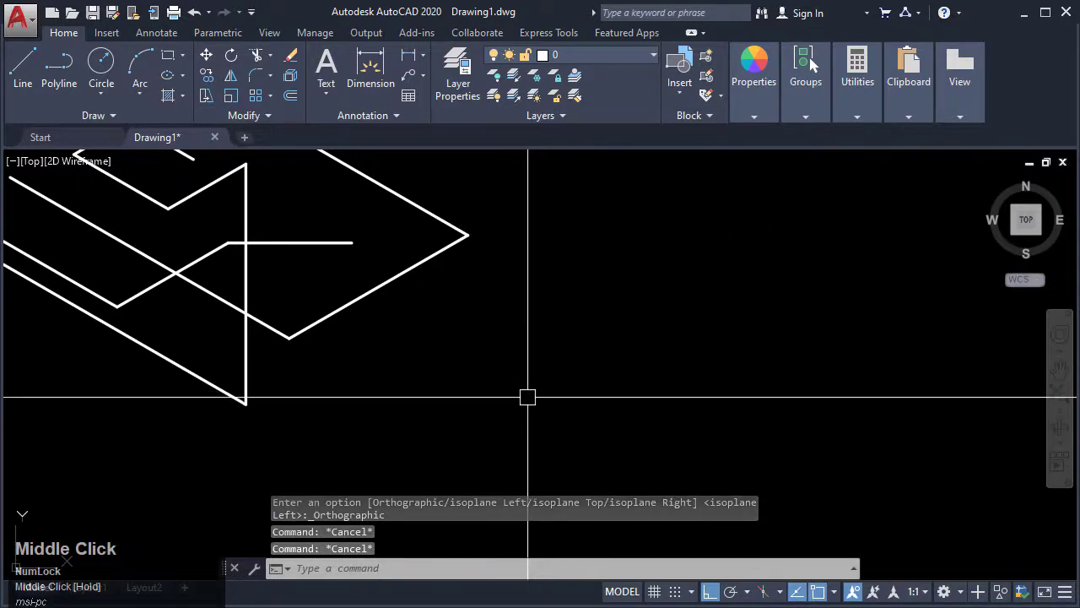
{"action": "key", "text": "space"}
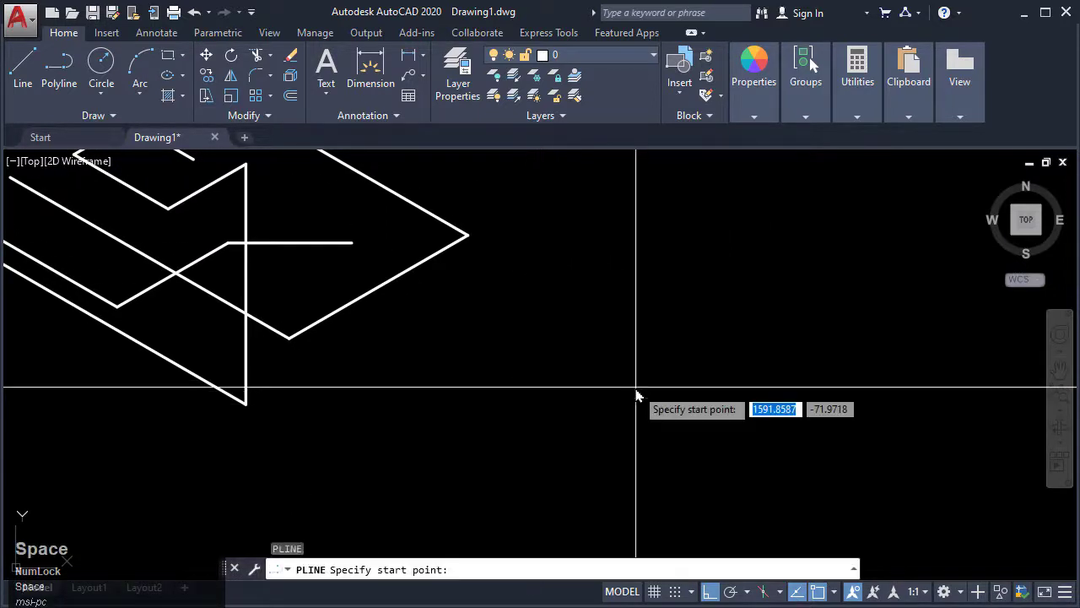
{"action": "left_click", "coordinate": [465, 419]}
{"action": "left_click", "coordinate": [701, 418]}
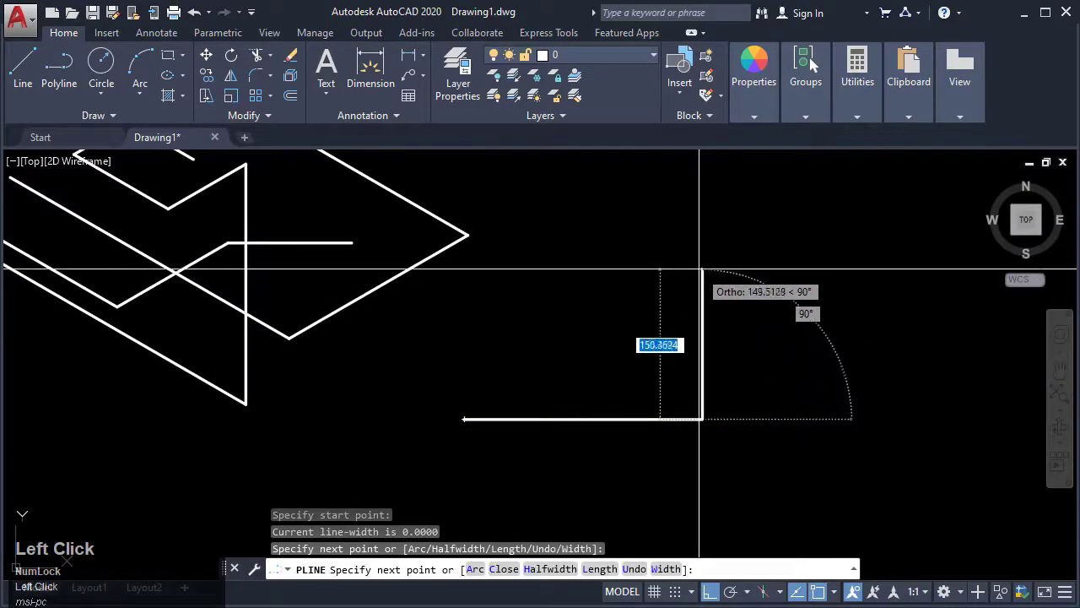
{"action": "left_click", "coordinate": [702, 320]}
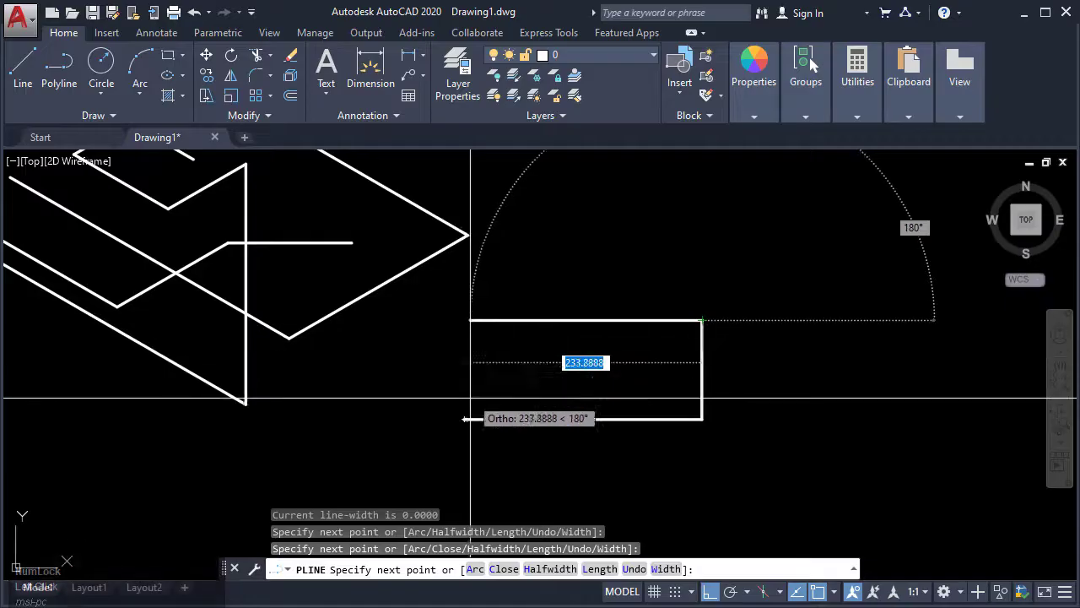
Complete the rectangle with an upper side about 240 units long, tracked in line with the start point, and a left side down to it.
{"action": "scroll", "coordinate": [516, 366], "scroll_direction": "up", "scroll_amount": 3}
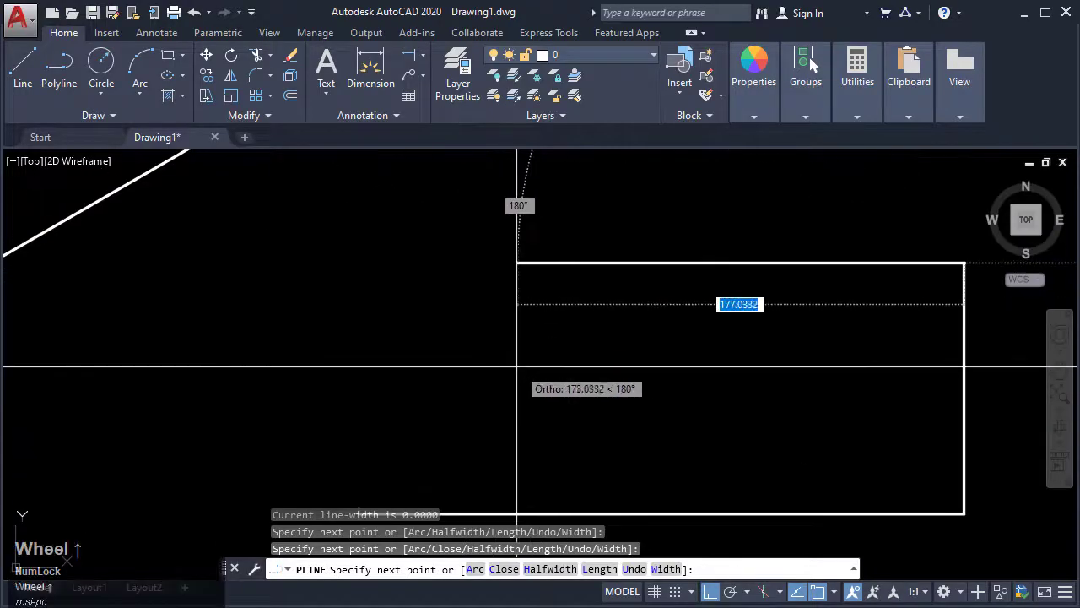
{"action": "scroll", "coordinate": [490, 354], "scroll_direction": "down", "scroll_amount": 2}
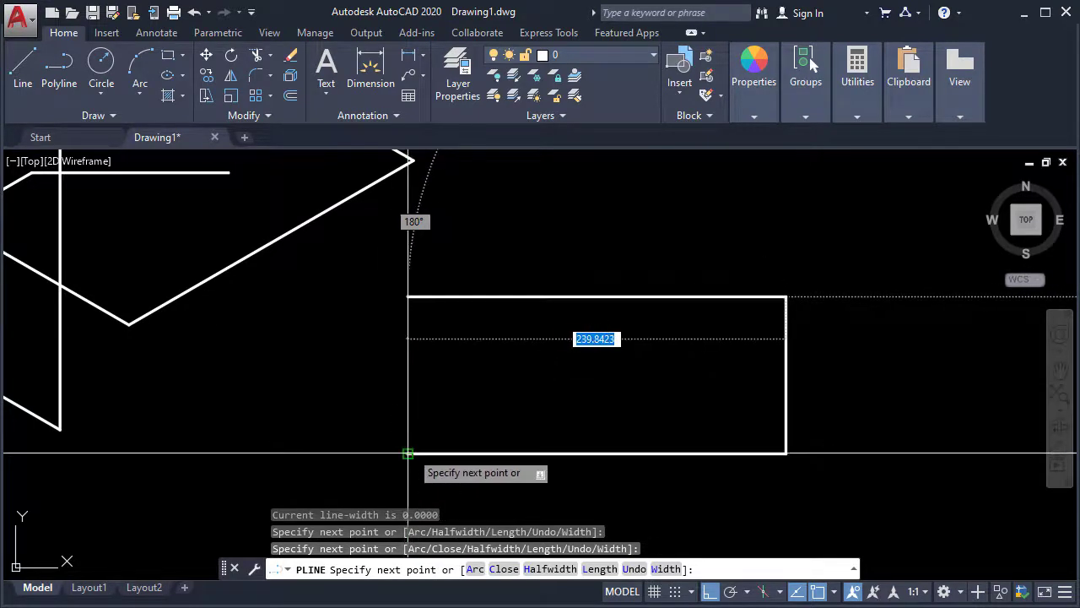
{"action": "left_click", "coordinate": [409, 308]}
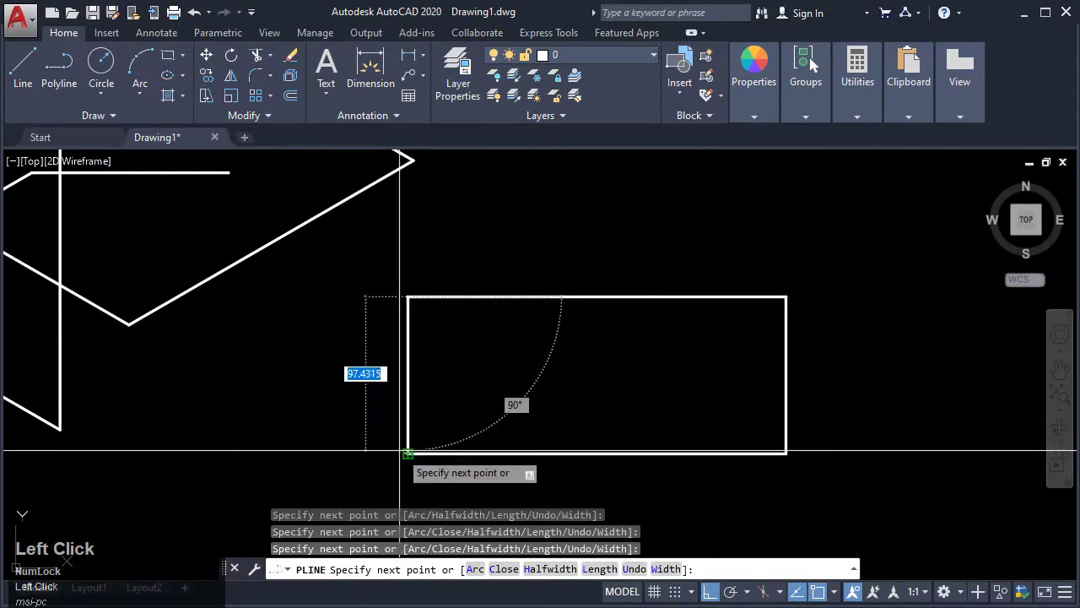
{"action": "left_click", "coordinate": [408, 452]}
{"action": "key", "text": "Escape"}
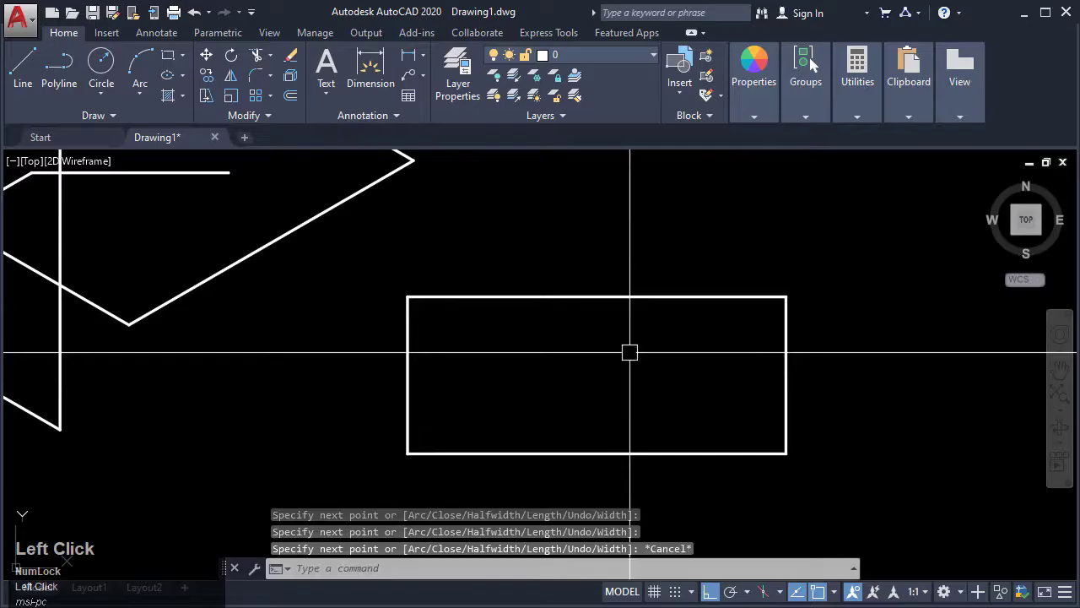
Turn on polar tracking in place of Ortho.
{"action": "middle_click_drag", "start_coordinate": [593, 335], "coordinate": [528, 311]}
{"action": "scroll", "coordinate": [587, 299], "scroll_direction": "down", "scroll_amount": 4}
{"action": "scroll", "coordinate": [587, 300], "scroll_direction": "down", "scroll_amount": 2}
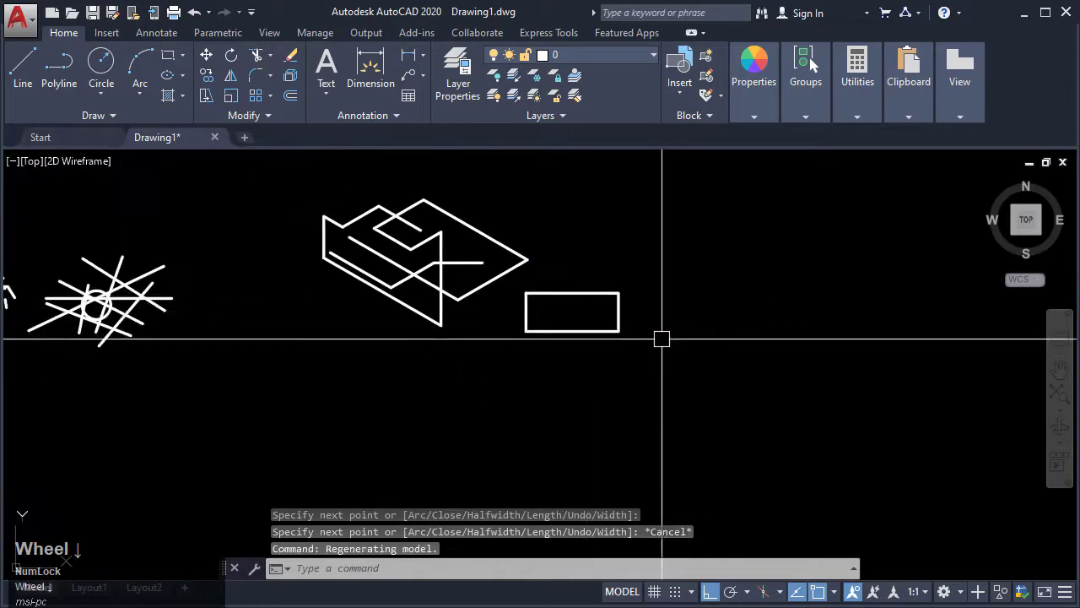
{"action": "middle_click_drag", "start_coordinate": [717, 365], "coordinate": [657, 367]}
{"action": "left_click", "coordinate": [731, 592]}
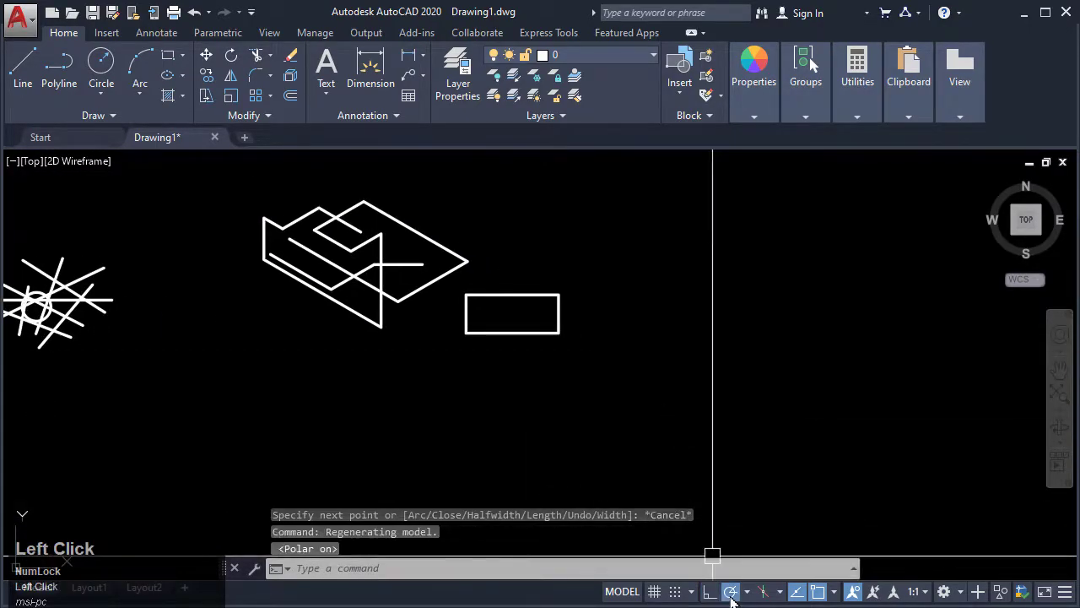
{"action": "middle_click_drag", "start_coordinate": [627, 332], "coordinate": [593, 378]}
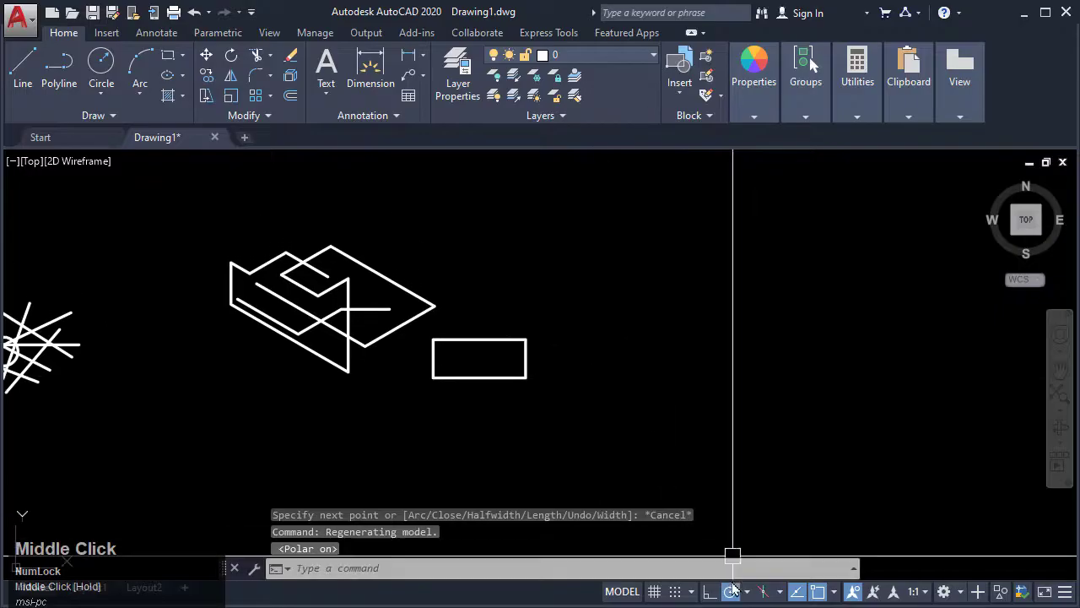
{"action": "key", "text": "Escape"}
{"action": "key", "text": "Escape"}
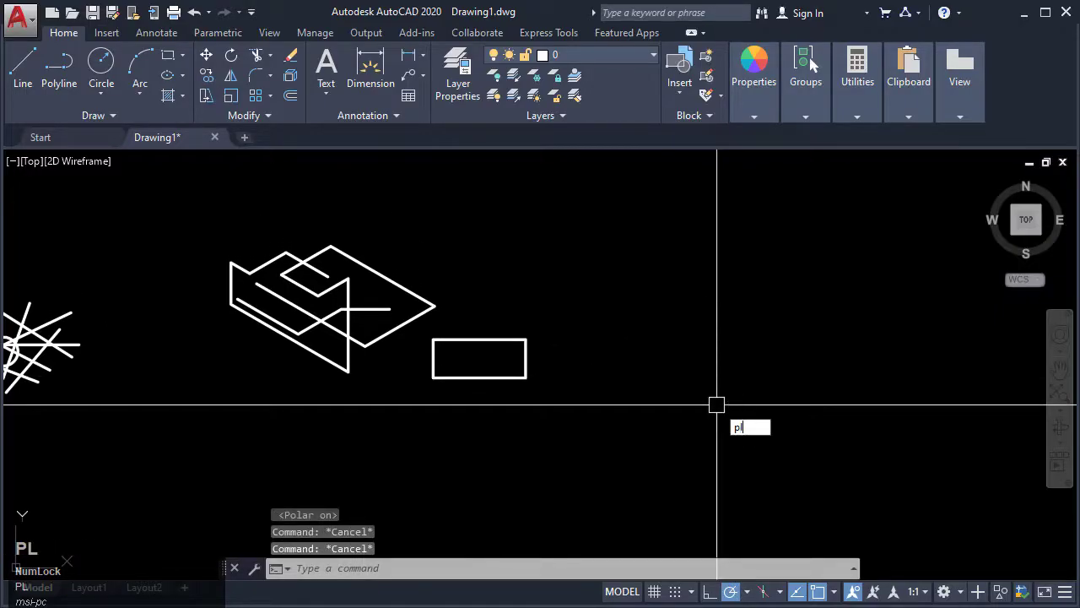
Draw a horizontal polyline leftward at 180°, ending it in line above the rectangle's upper right corner using snap tracking.
{"action": "key", "text": "space"}
{"action": "left_click", "coordinate": [802, 295]}
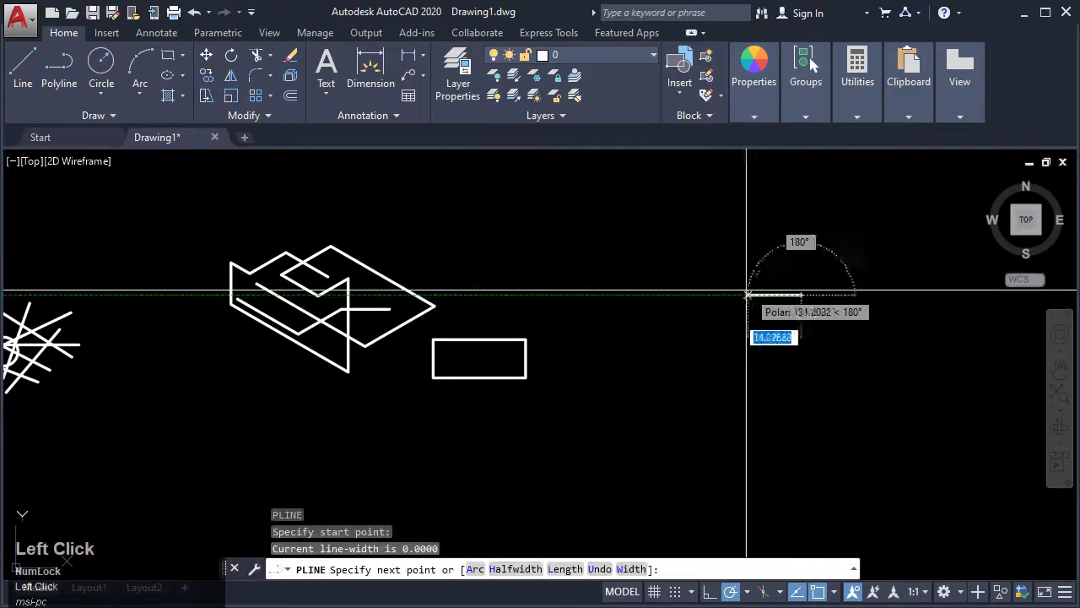
{"action": "scroll", "coordinate": [582, 292], "scroll_direction": "up", "scroll_amount": 3}
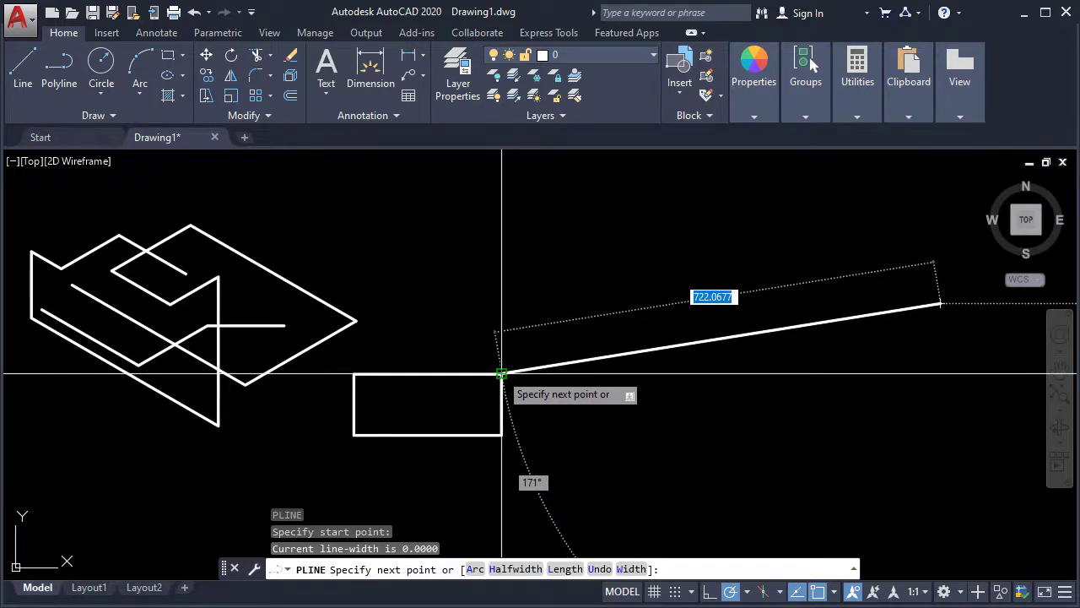
{"action": "left_click", "coordinate": [504, 303]}
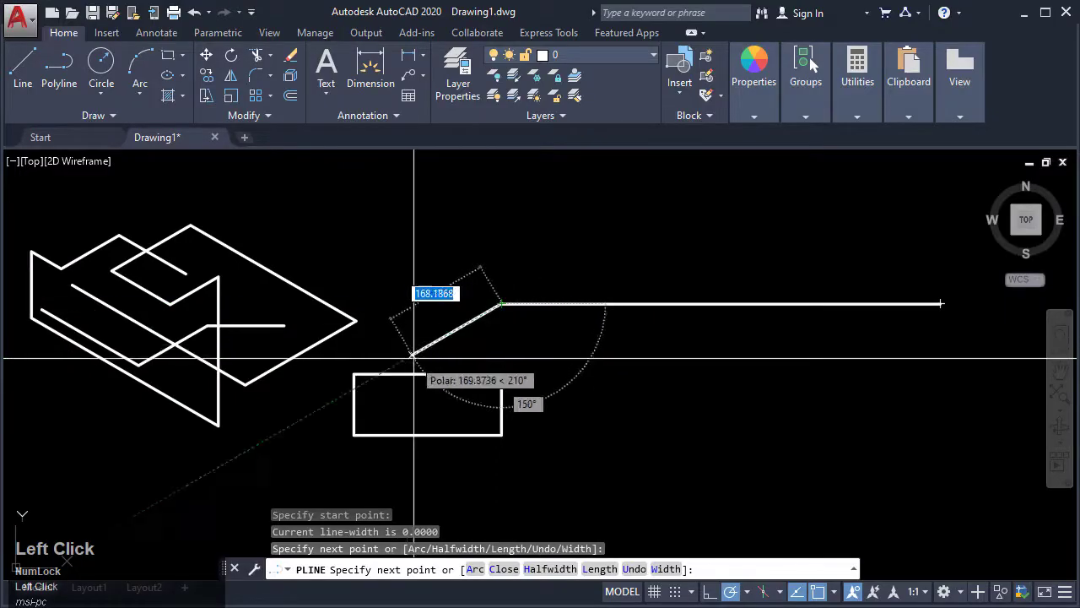
{"action": "key", "text": "Escape"}
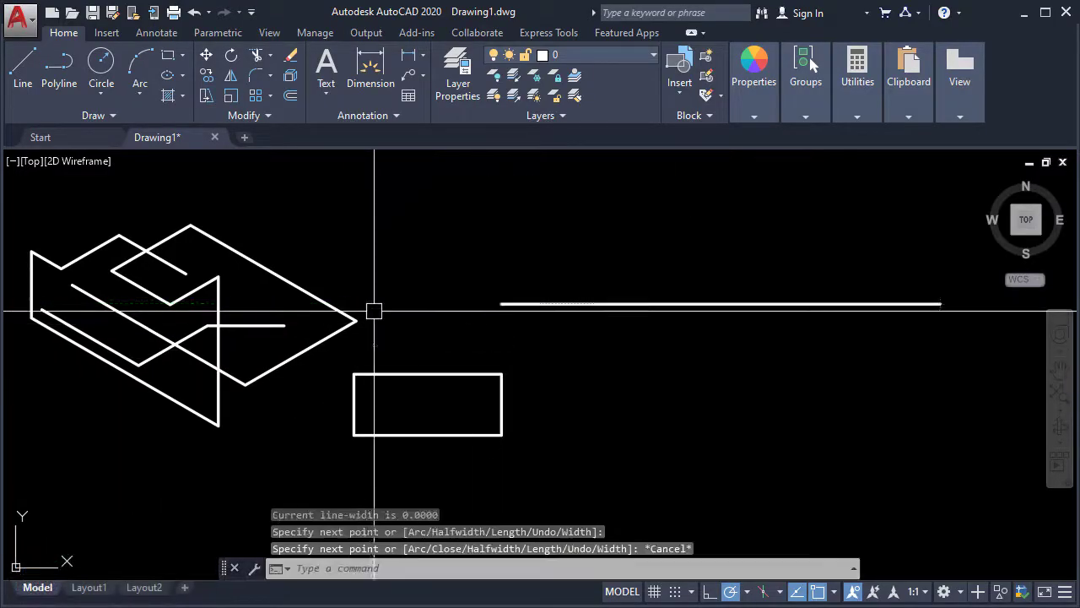
{"action": "middle_click_drag", "start_coordinate": [393, 317], "coordinate": [432, 352]}
{"action": "type", "text": "pl"}
{"action": "key", "text": "space"}
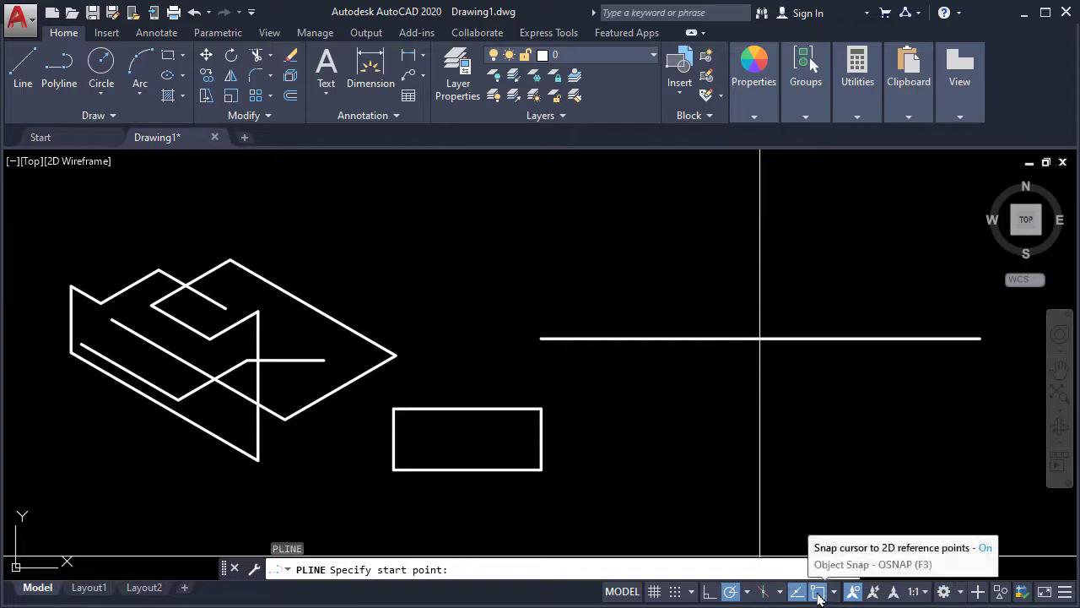
{"action": "key", "text": "Escape"}
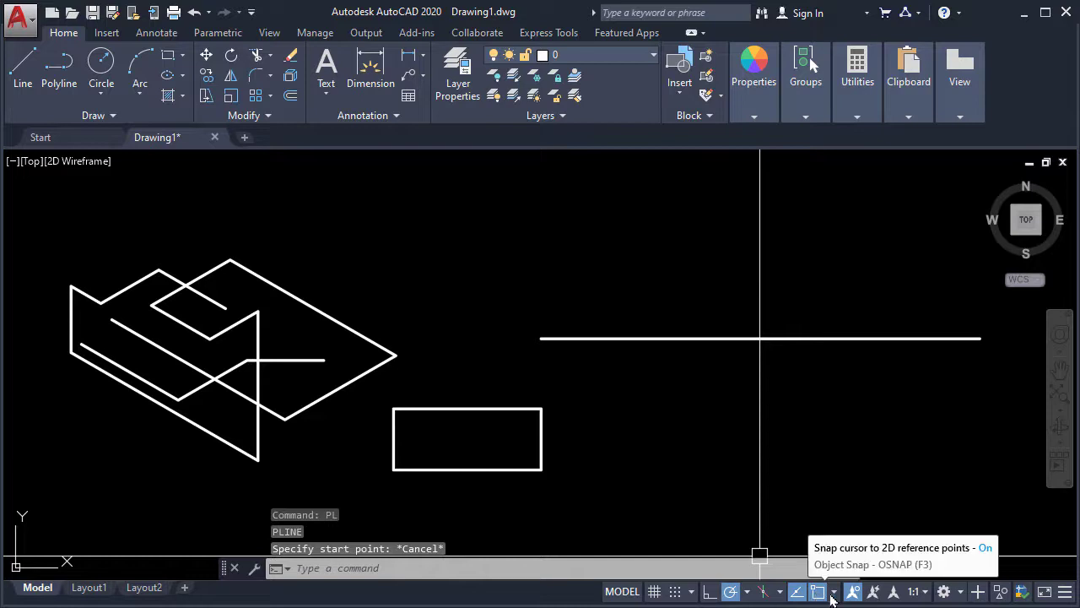
Enable the Midpoint object snap in addition to the active snap modes.
{"action": "left_click", "coordinate": [832, 596]}
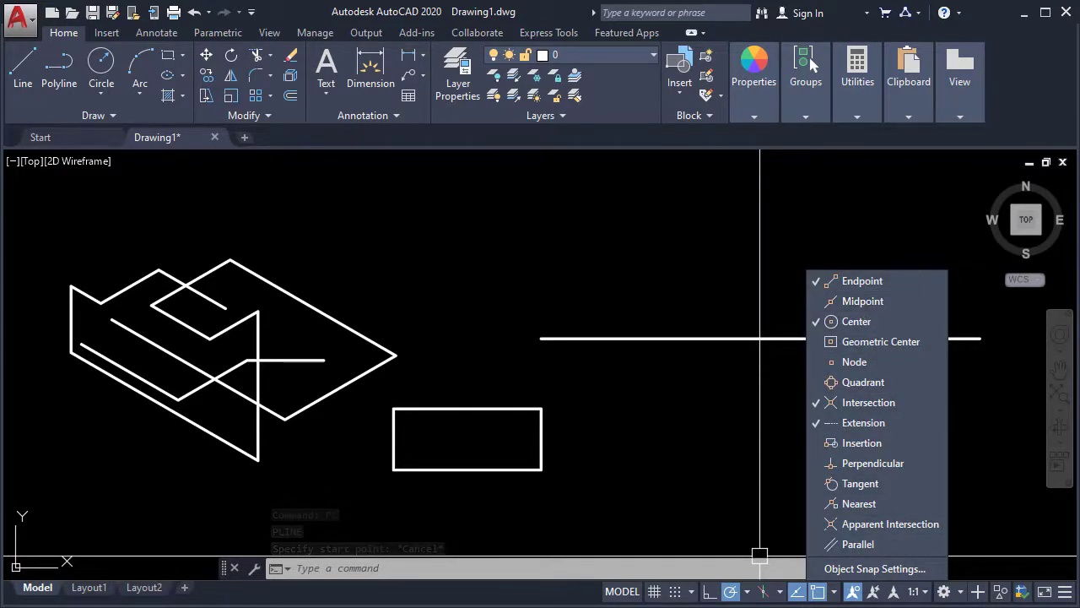
{"action": "left_click", "coordinate": [798, 475]}
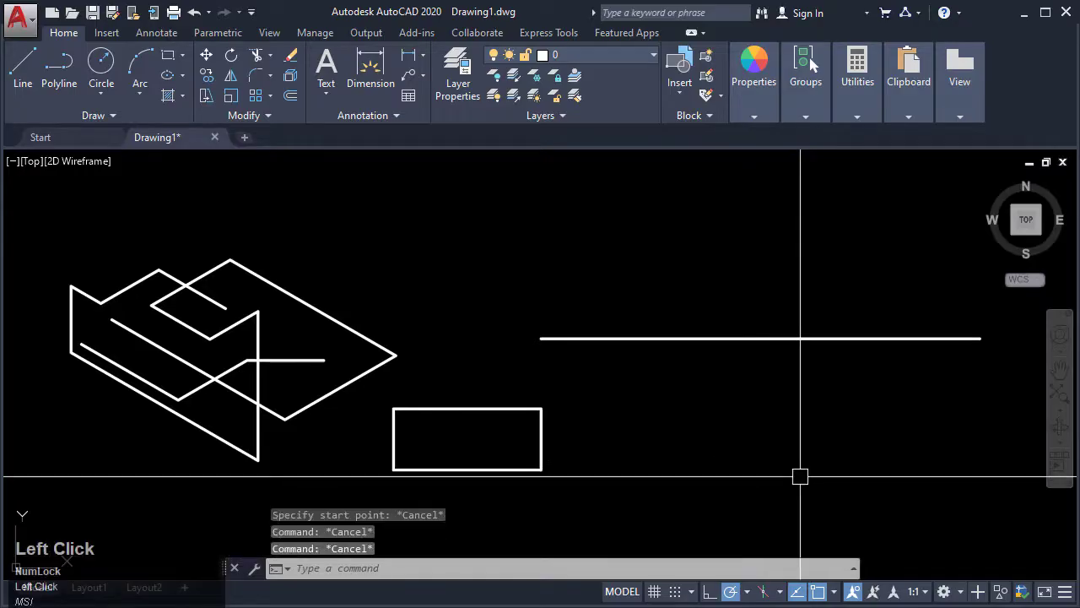
{"action": "left_click", "coordinate": [835, 593]}
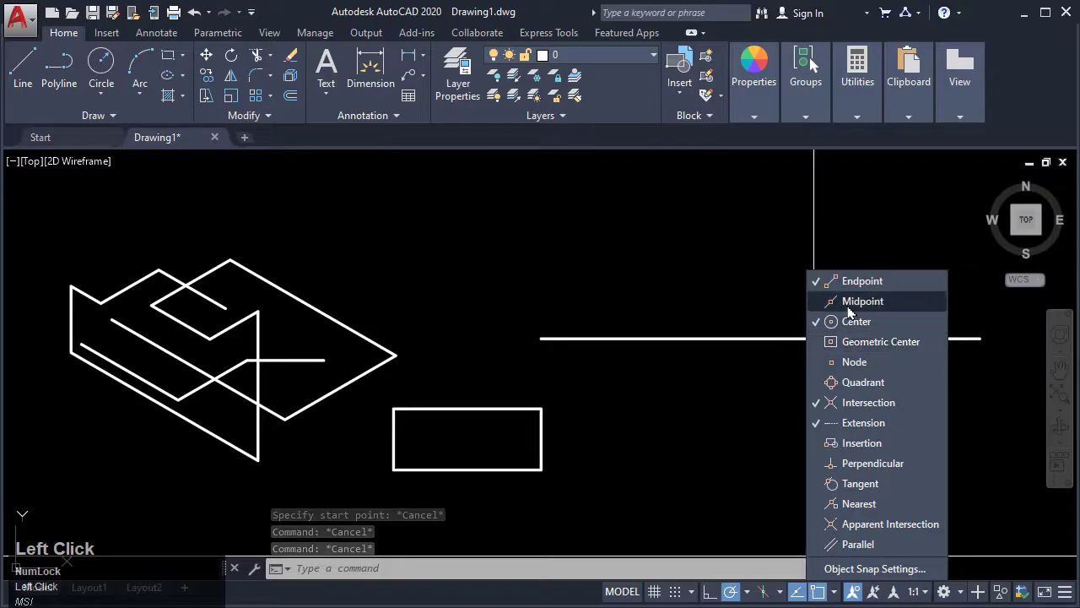
{"action": "left_click", "coordinate": [850, 307]}
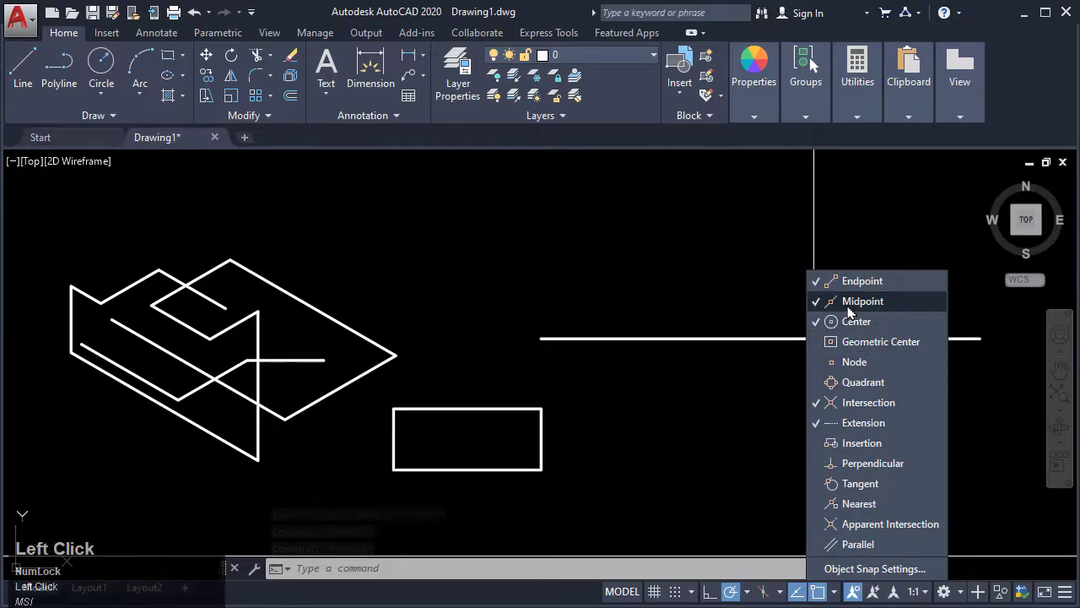
{"action": "left_click", "coordinate": [643, 403]}
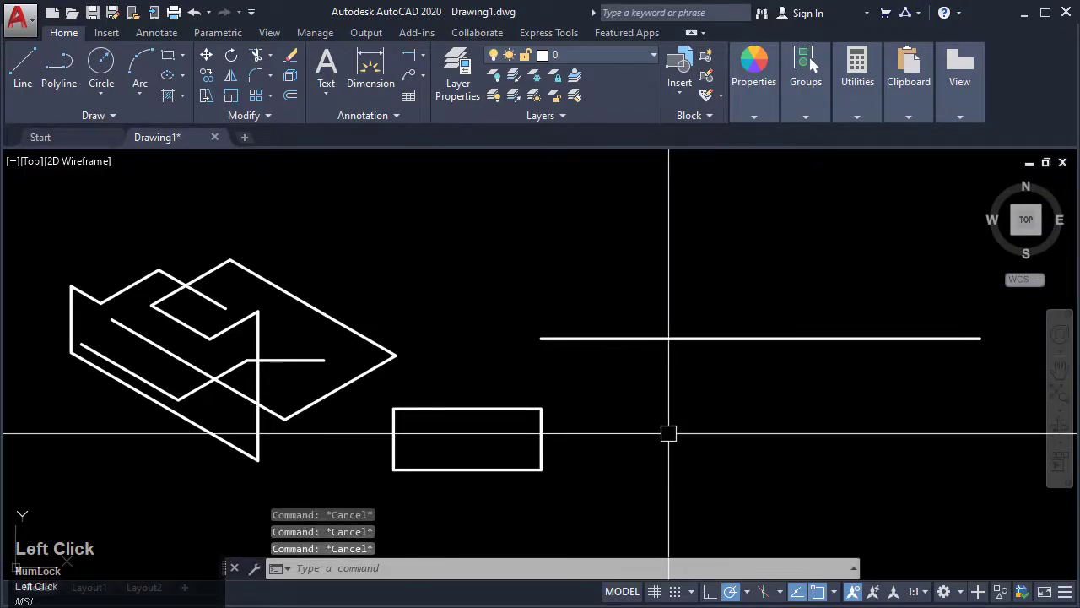
Draw a polyline vertically up to the level of the rectangle's right-side midpoint using tracking, and continue it horizontally to that midpoint.
{"action": "type", "text": "pl"}
{"action": "key", "text": "space"}
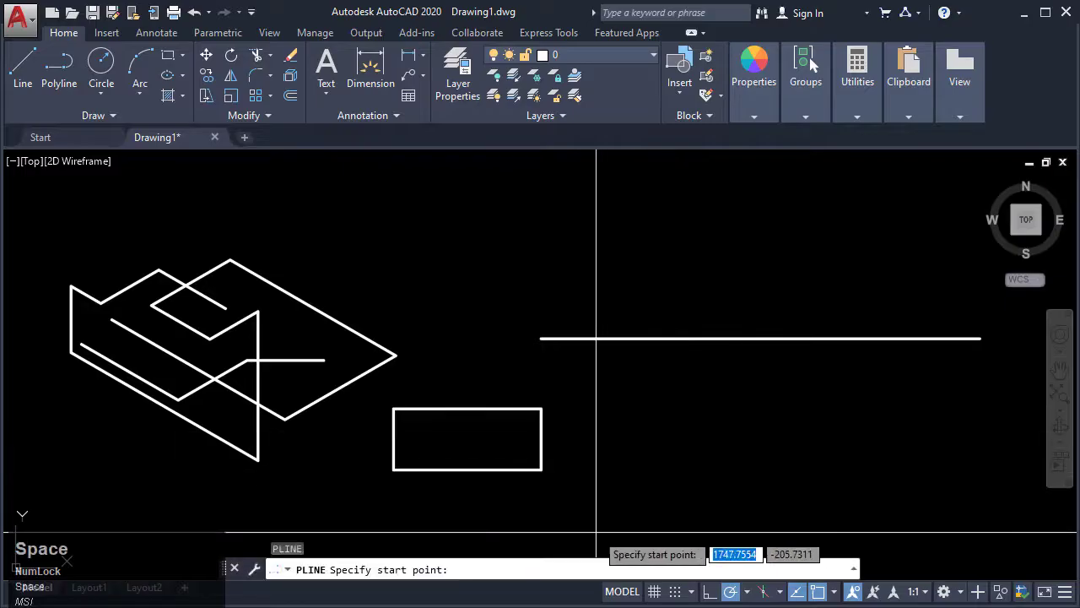
{"action": "middle_click", "coordinate": [610, 458]}
{"action": "middle_click_drag", "start_coordinate": [609, 458], "coordinate": [560, 386]}
{"action": "scroll", "coordinate": [590, 497], "scroll_direction": "up", "scroll_amount": 2}
{"action": "left_click", "coordinate": [579, 504]}
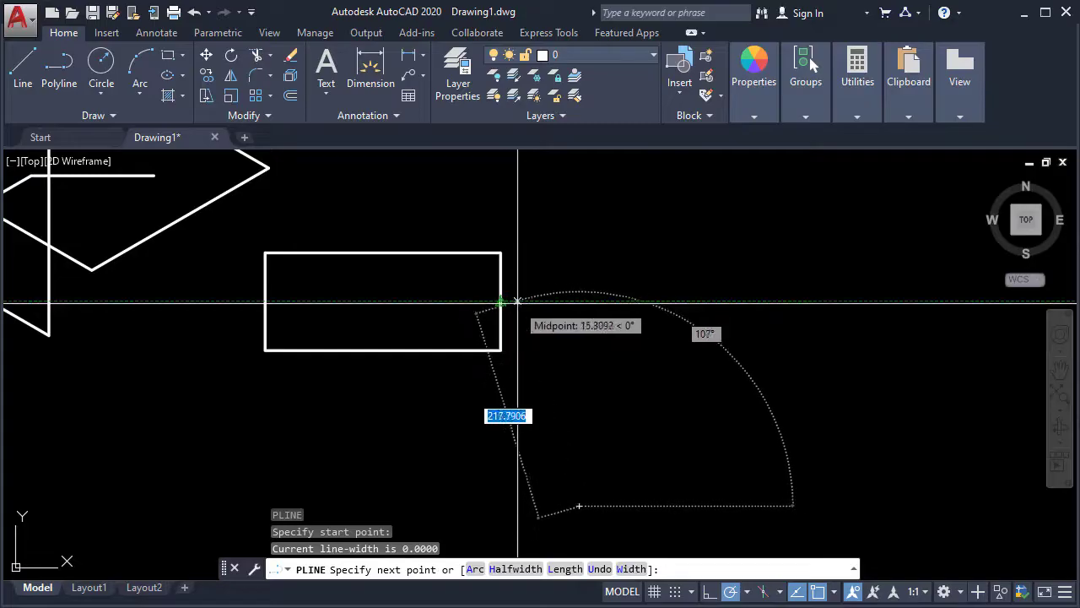
{"action": "left_click", "coordinate": [579, 301]}
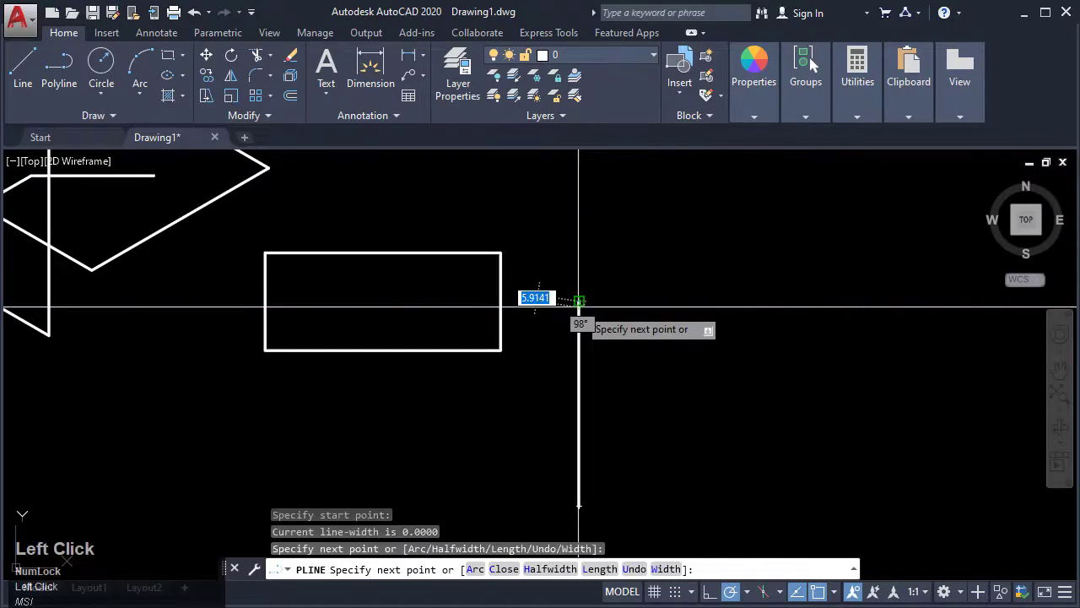
{"action": "left_click", "coordinate": [501, 301]}
{"action": "key", "text": "Escape"}
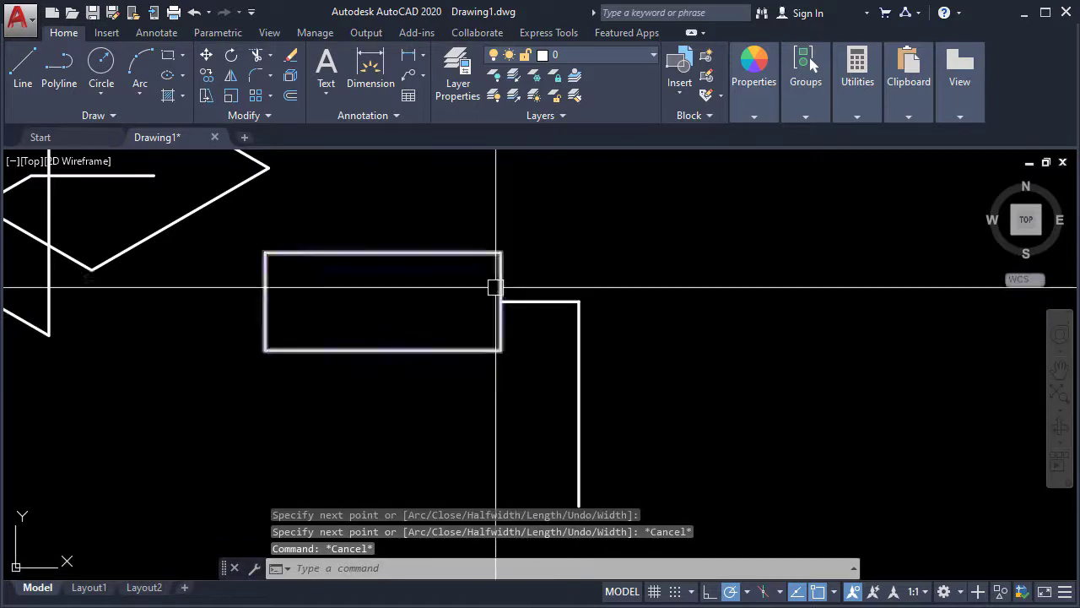
Stretch the rectangle's left side about 95 units to the right at 0° using its midpoint grip.
{"action": "left_click", "coordinate": [443, 255]}
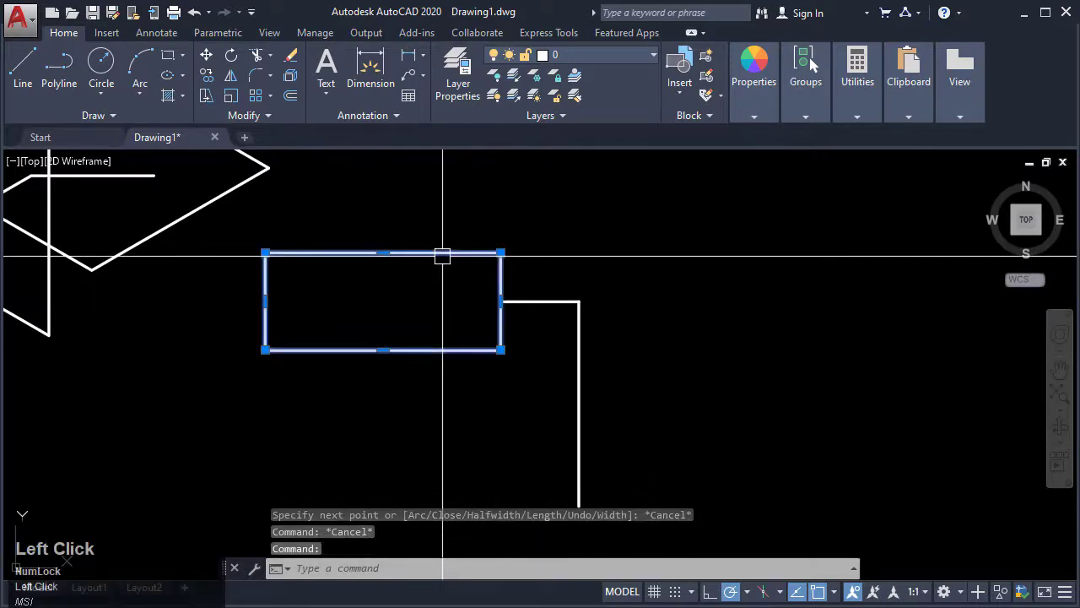
{"action": "left_click", "coordinate": [264, 301]}
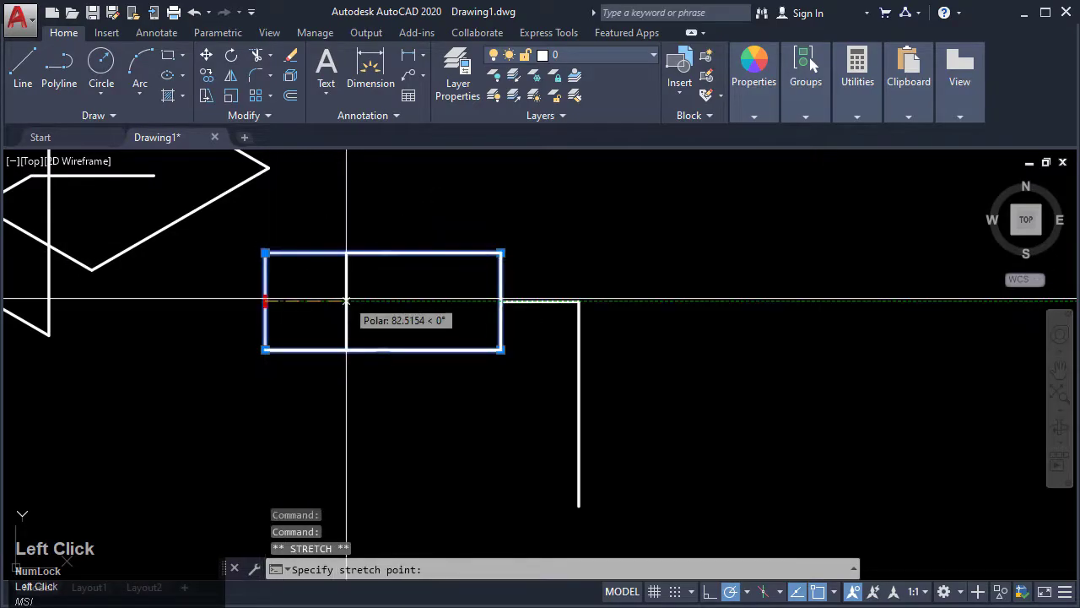
{"action": "key", "text": "Escape"}
{"action": "middle_click_drag", "start_coordinate": [302, 320], "coordinate": [528, 368]}
{"action": "scroll", "coordinate": [530, 368], "scroll_direction": "up", "scroll_amount": 2}
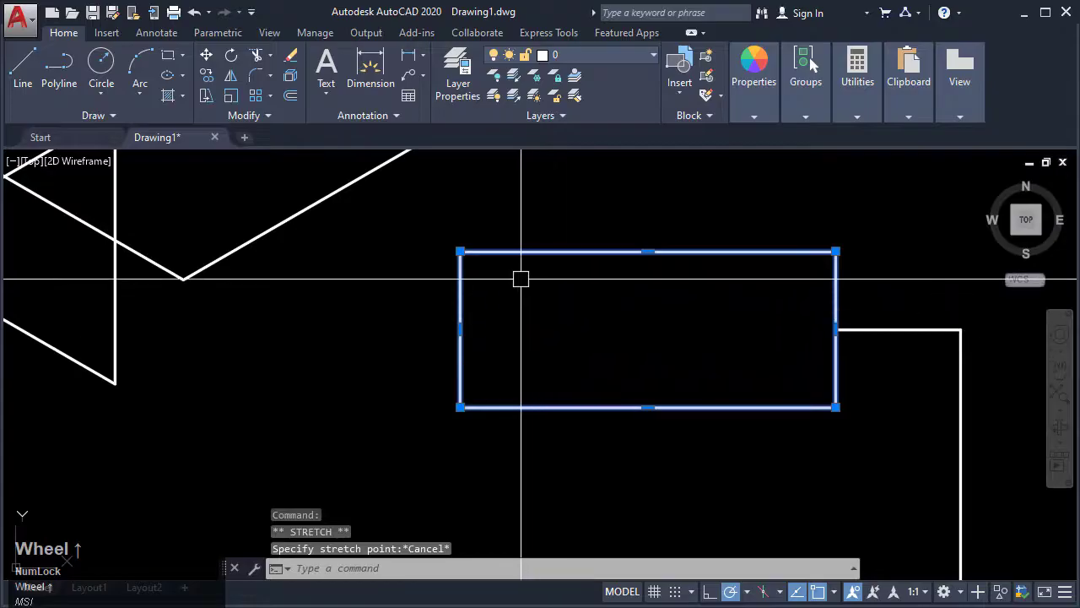
{"action": "mouse_move", "coordinate": [460, 329]}
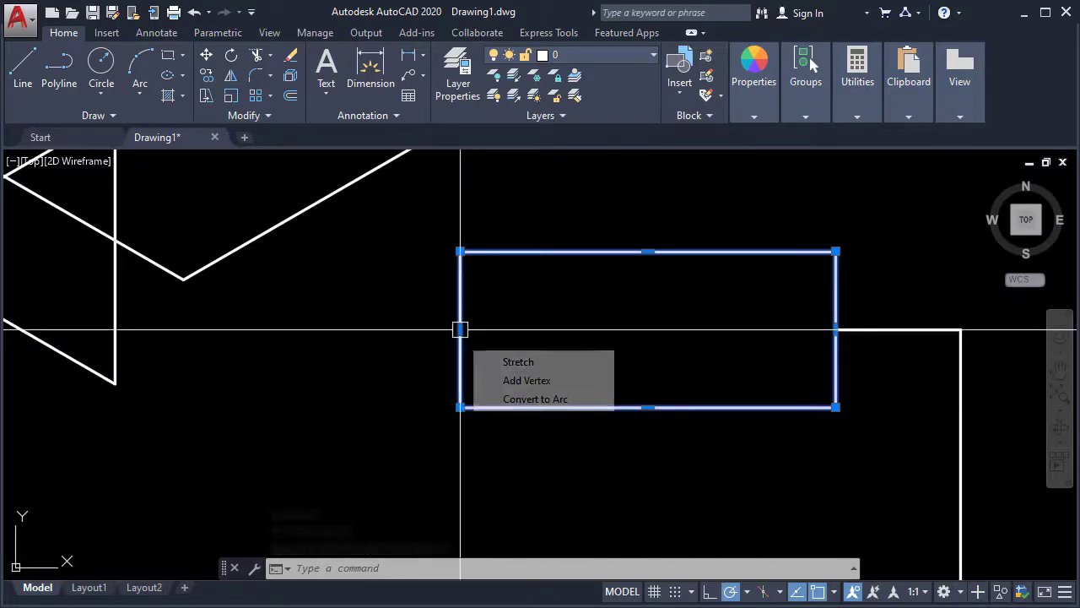
{"action": "left_click", "coordinate": [460, 329]}
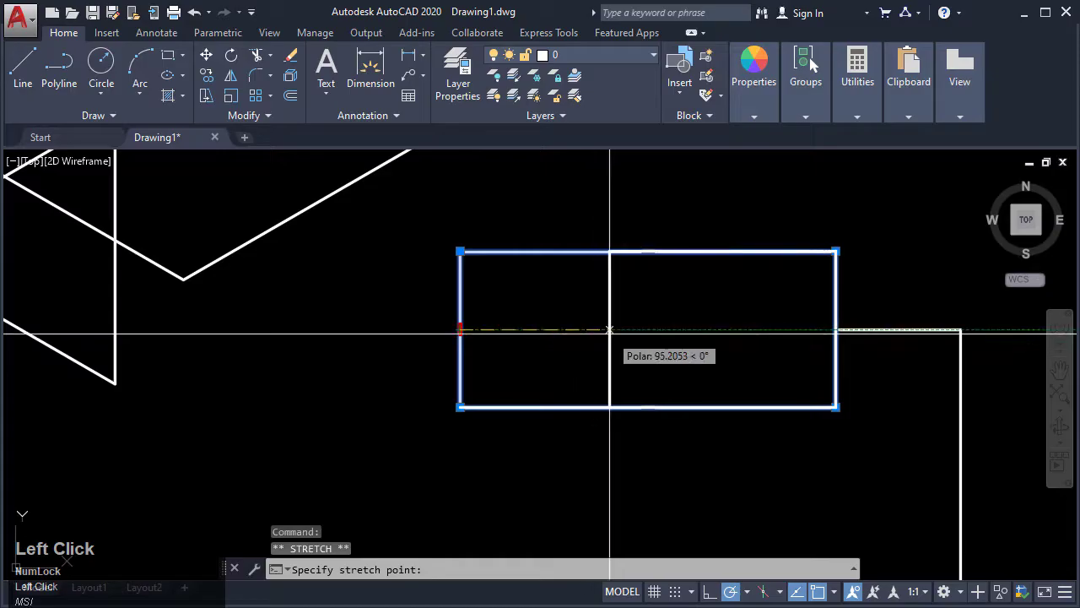
{"action": "left_click", "coordinate": [610, 329]}
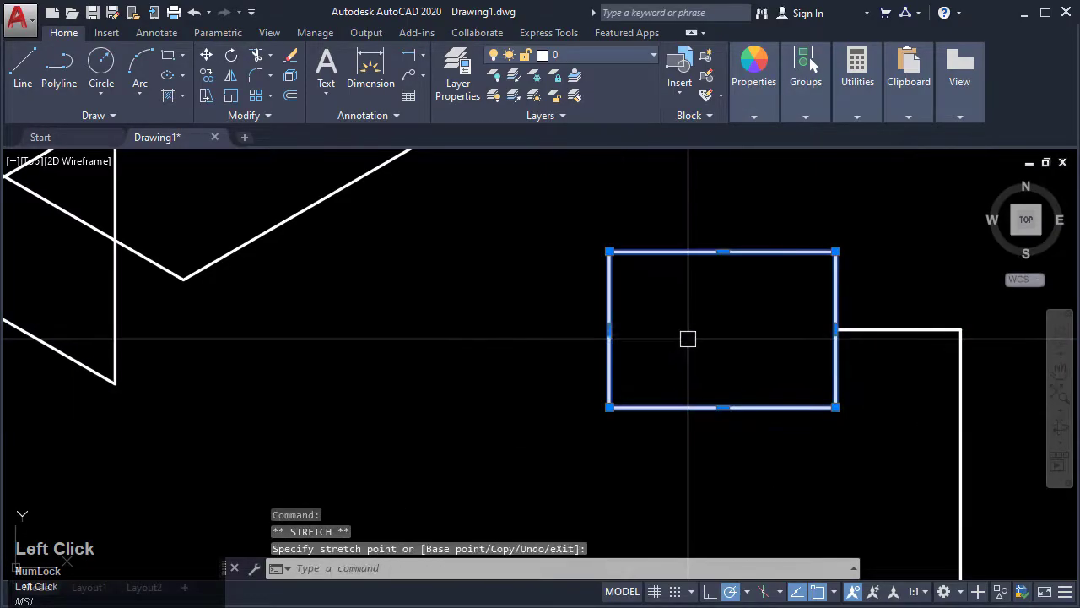
{"action": "middle_click_drag", "start_coordinate": [724, 341], "coordinate": [637, 432]}
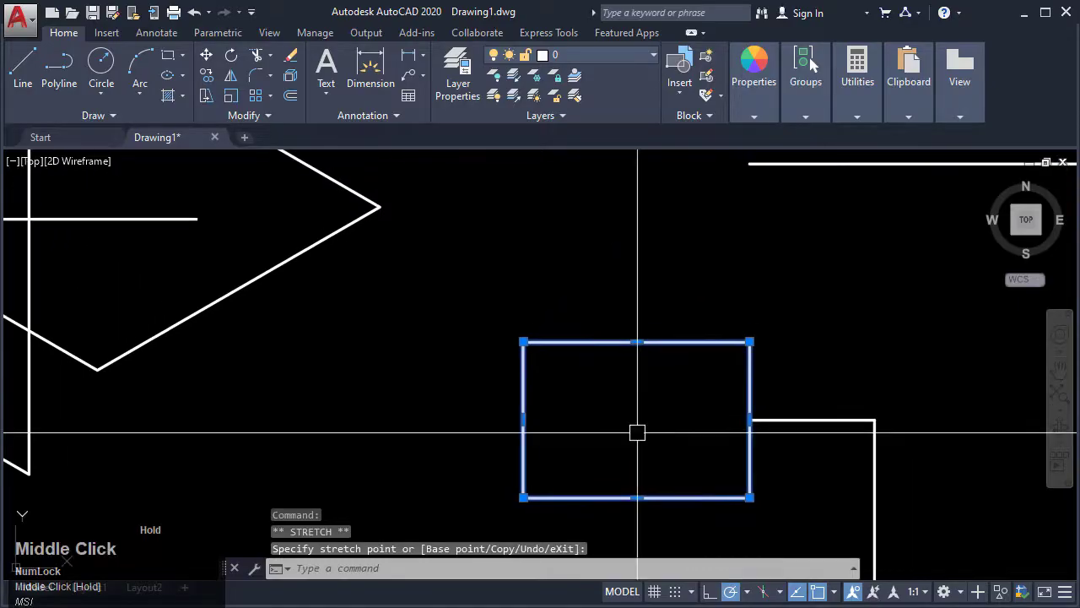
{"action": "scroll", "coordinate": [574, 354], "scroll_direction": "down", "scroll_amount": 4}
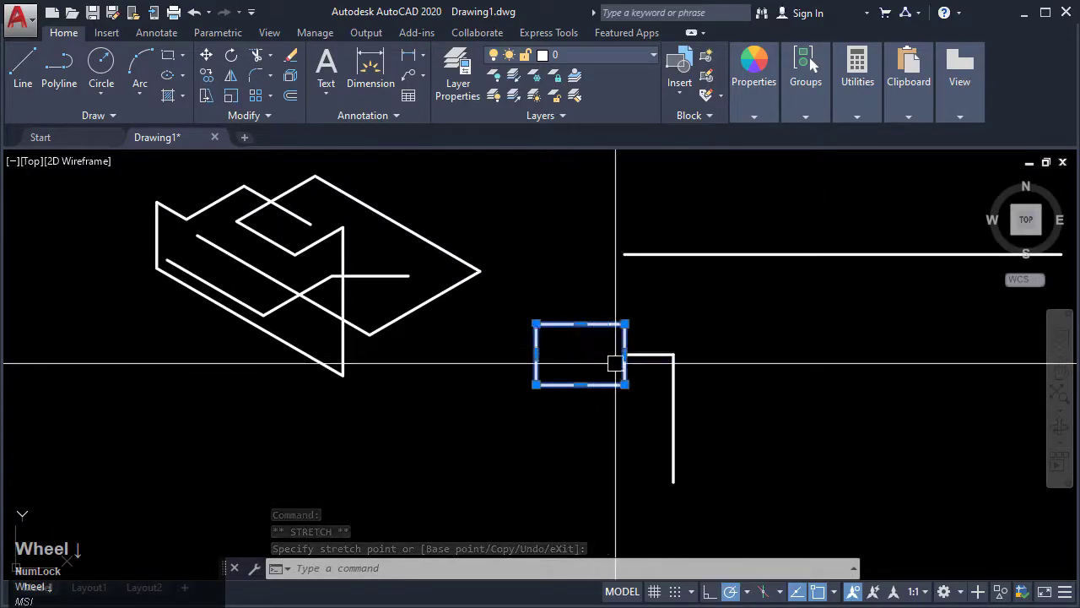
{"action": "middle_click_drag", "start_coordinate": [615, 362], "coordinate": [521, 349]}
{"action": "key", "text": "Escape"}
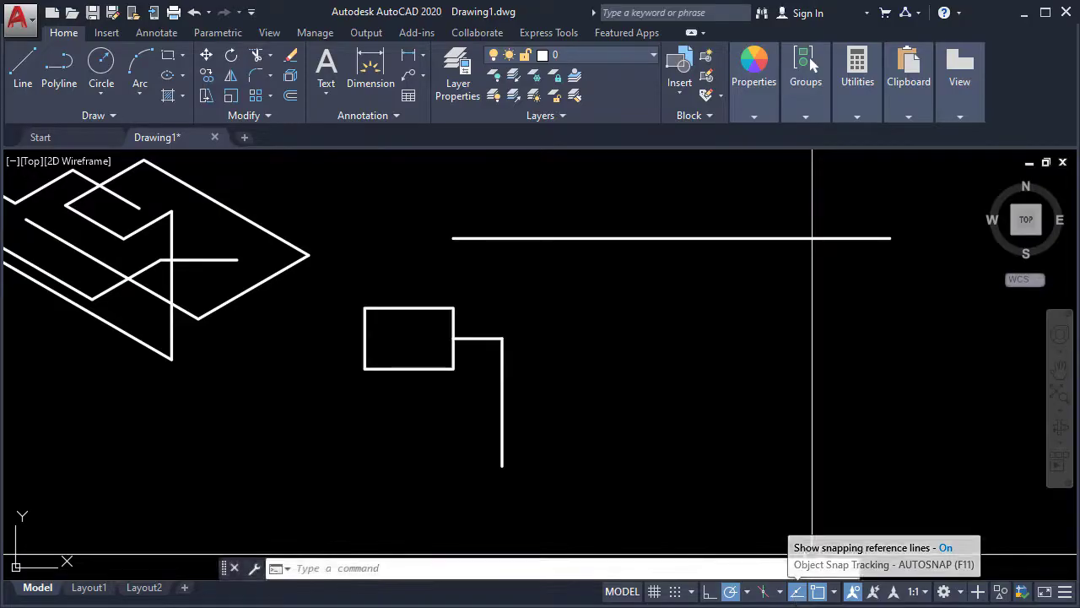
{"action": "mouse_move", "coordinate": [587, 338]}
{"action": "middle_mouse_down"}
{"action": "mouse_move", "coordinate": [677, 366]}
{"action": "mouse_move", "coordinate": [748, 354]}
{"action": "mouse_move", "coordinate": [771, 301]}
{"action": "middle_mouse_up"}
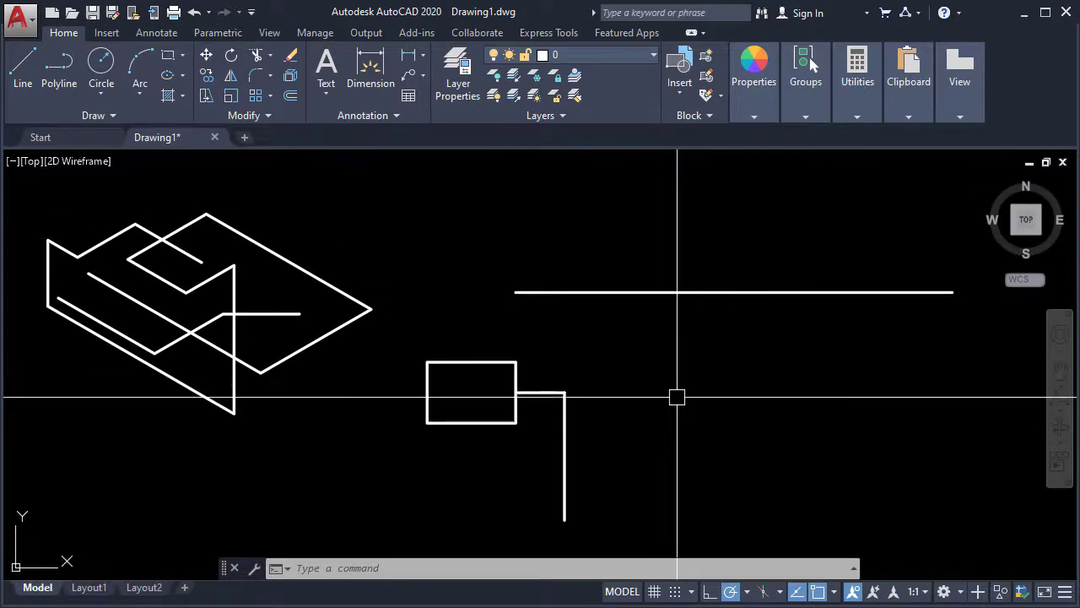
{"action": "middle_click_drag", "start_coordinate": [679, 400], "coordinate": [684, 379]}
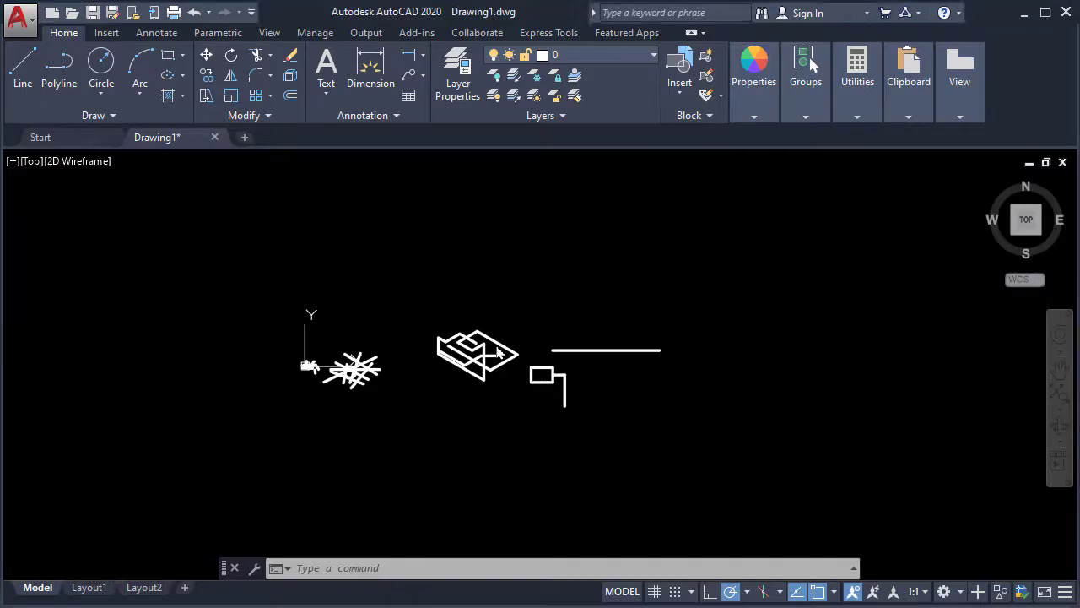
Draw an open polyline above the isometric shape: 400 units right, 300 up, left until aligned with the start point, and 200 down.
{"action": "scroll", "coordinate": [499, 320], "scroll_direction": "up", "scroll_amount": 4}
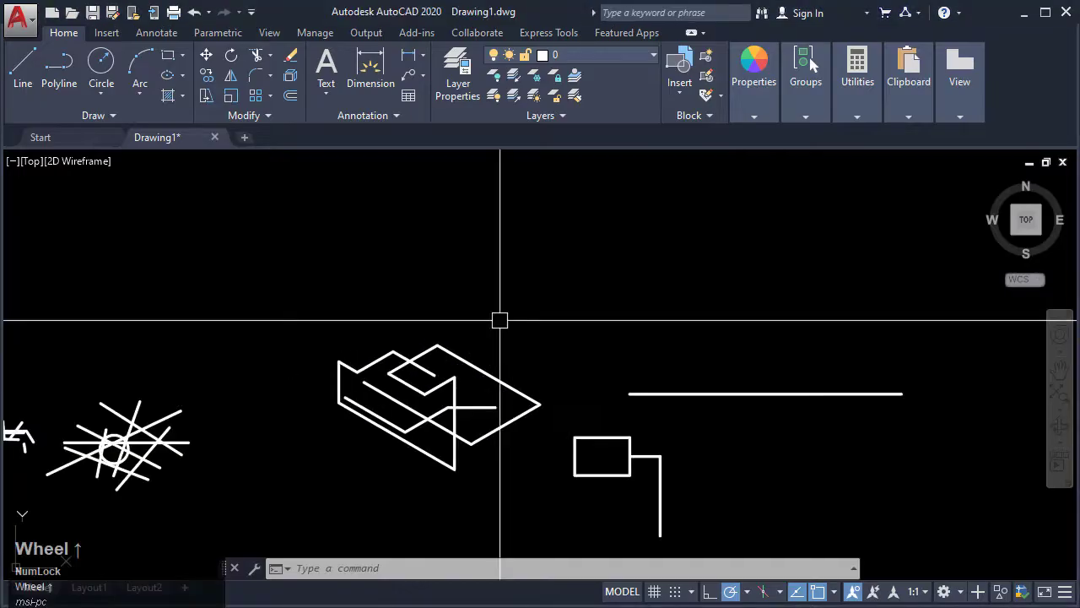
{"action": "mouse_move", "coordinate": [499, 320]}
{"action": "middle_mouse_down"}
{"action": "mouse_move", "coordinate": [499, 354]}
{"action": "mouse_move", "coordinate": [533, 348]}
{"action": "middle_mouse_up"}
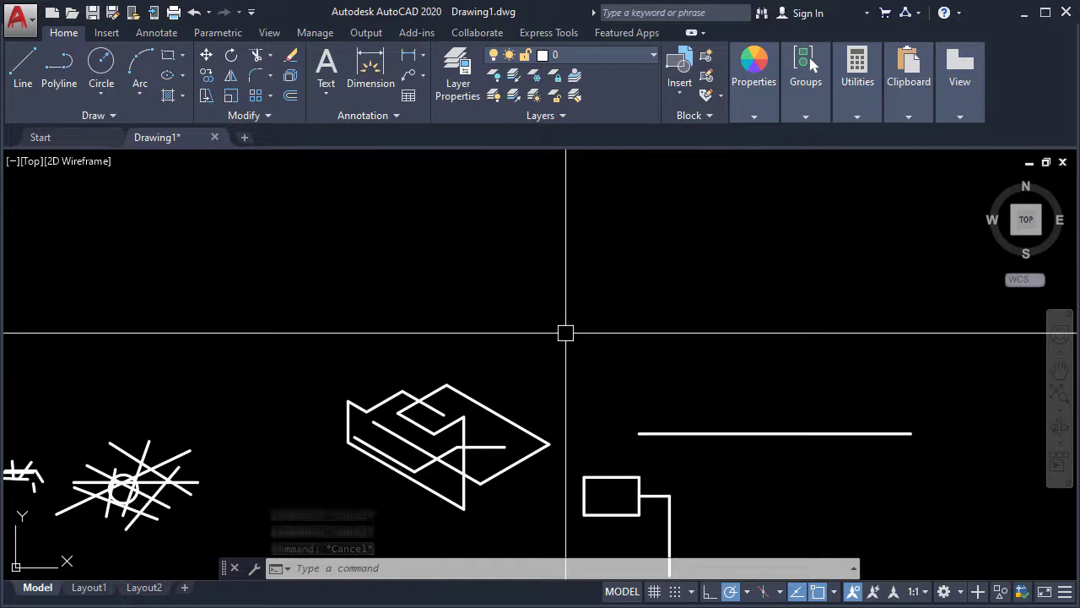
{"action": "type", "text": "pl"}
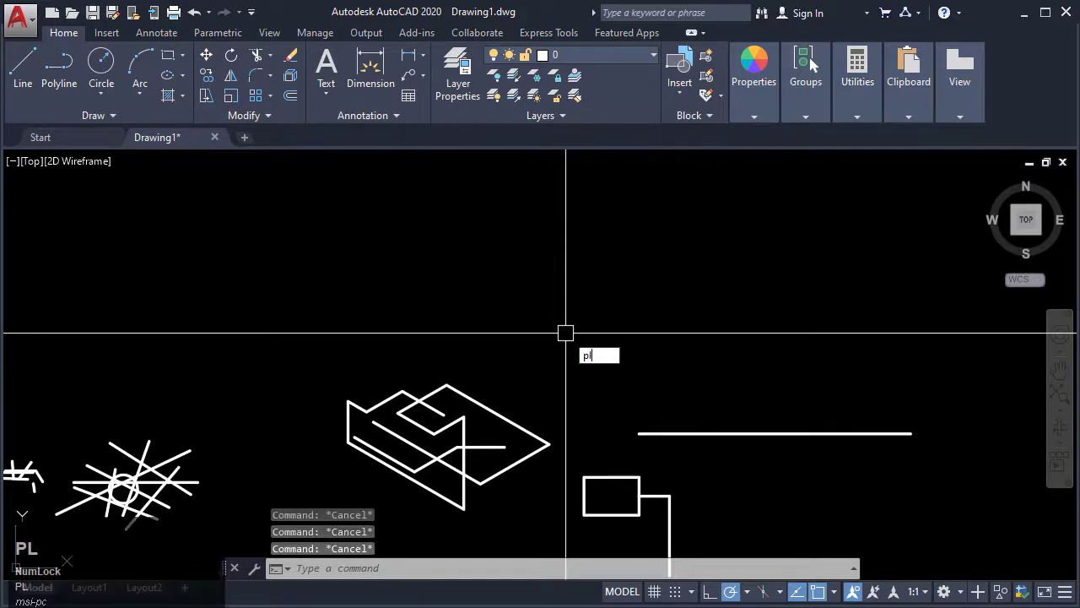
{"action": "key", "text": "space"}
{"action": "left_click", "coordinate": [401, 315]}
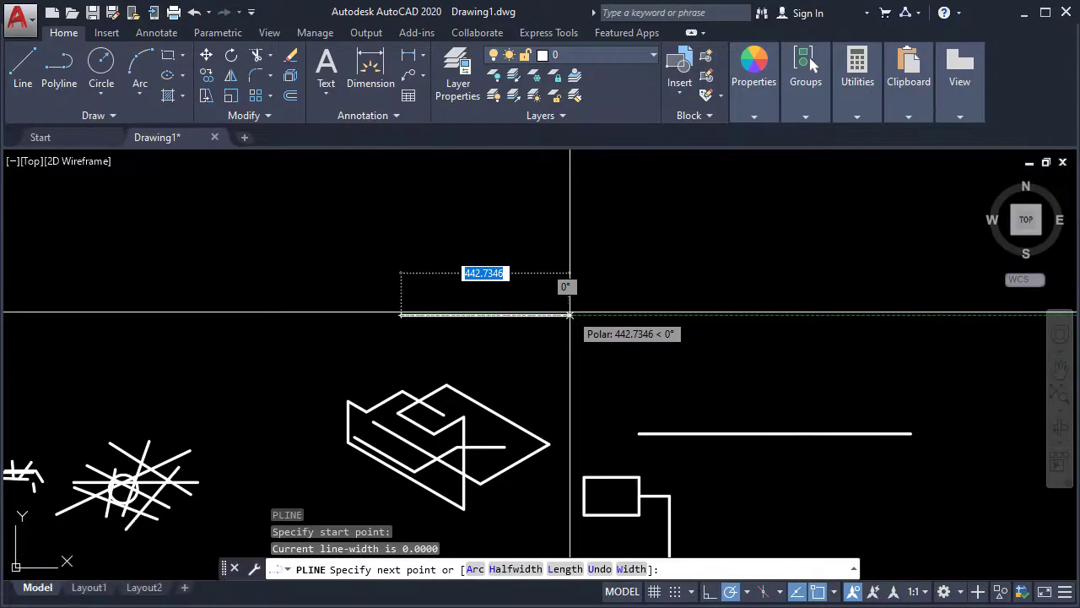
{"action": "type", "text": "400"}
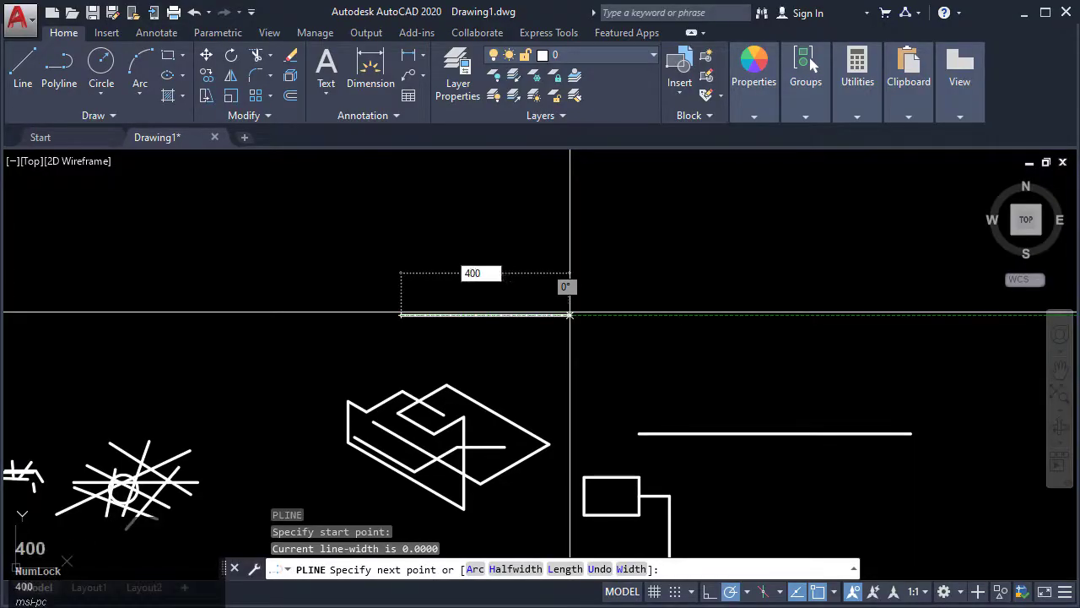
{"action": "key", "text": "Return"}
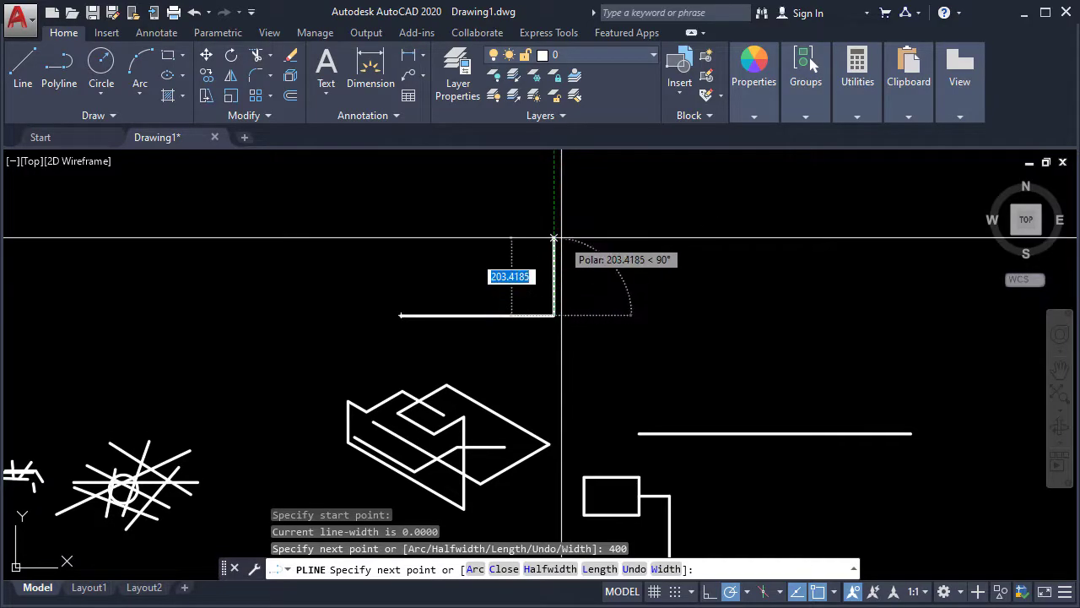
{"action": "type", "text": "300"}
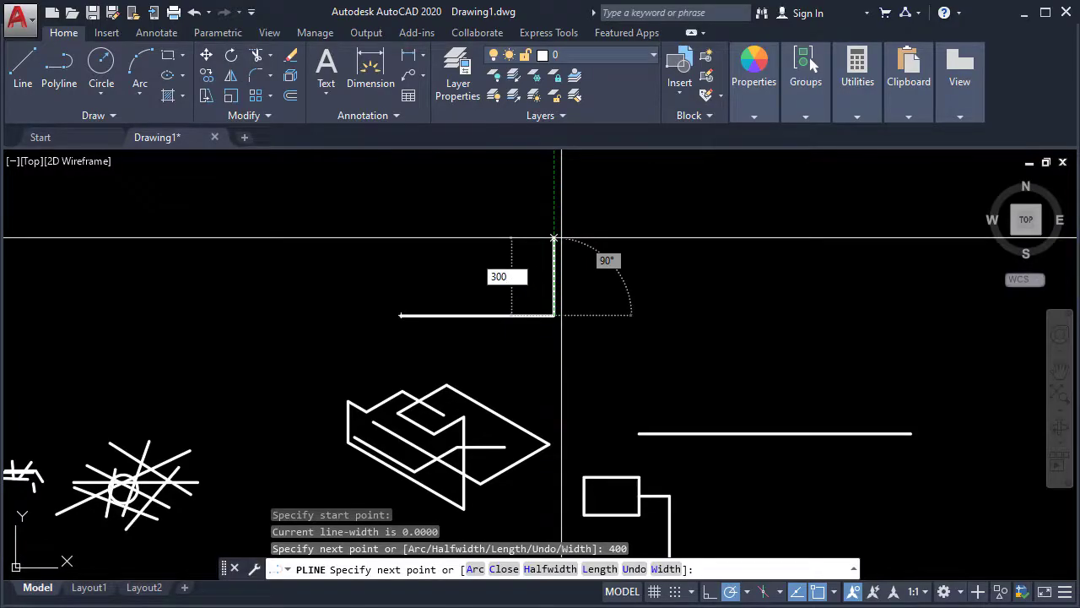
{"action": "key", "text": "space"}
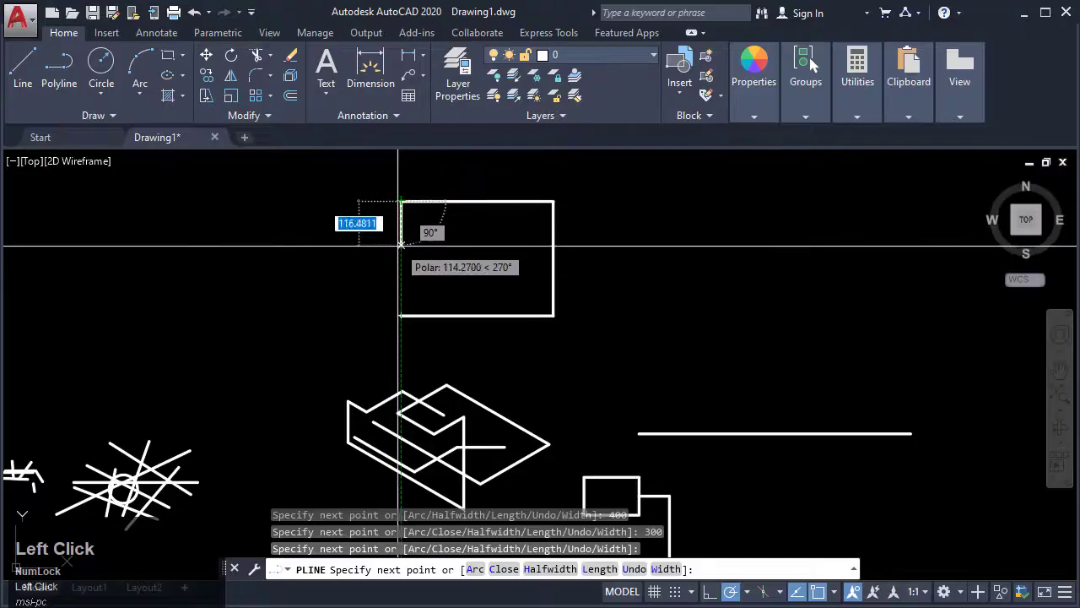
{"action": "type", "text": "200"}
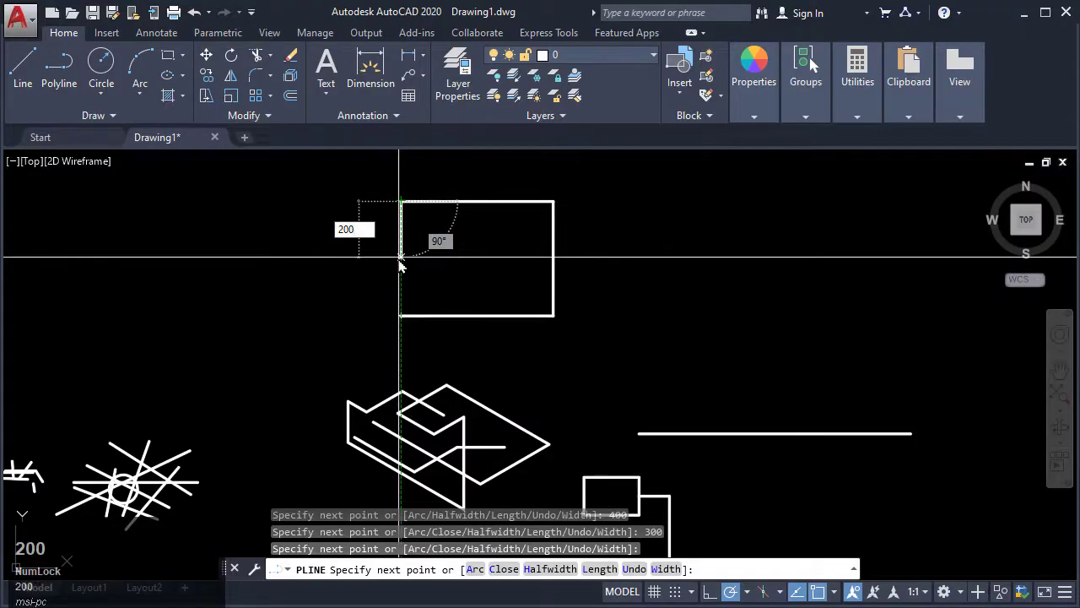
{"action": "key", "text": "space"}
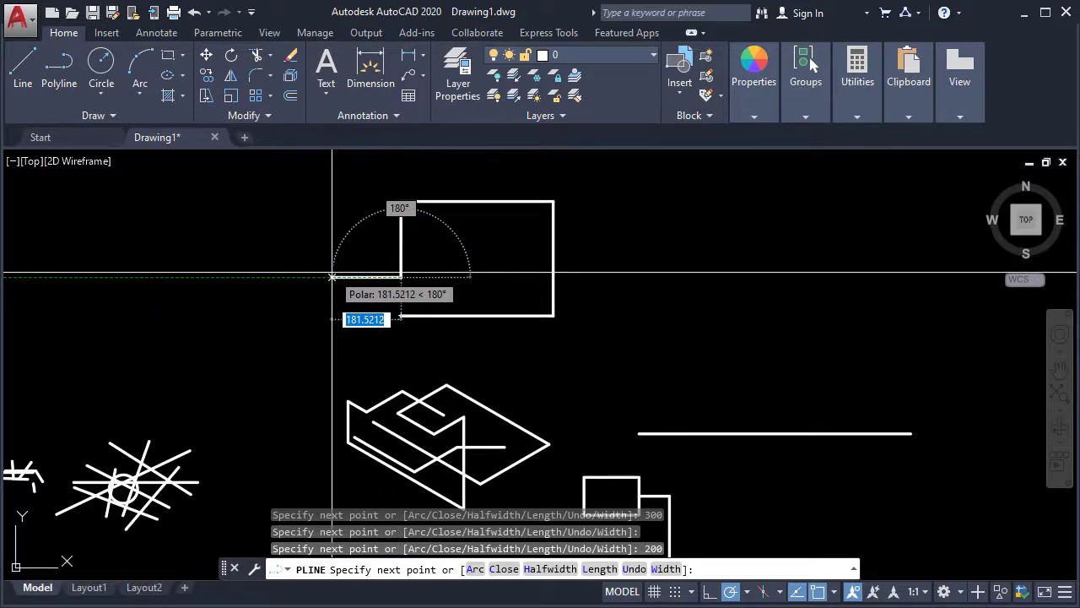
{"action": "key", "text": "Escape"}
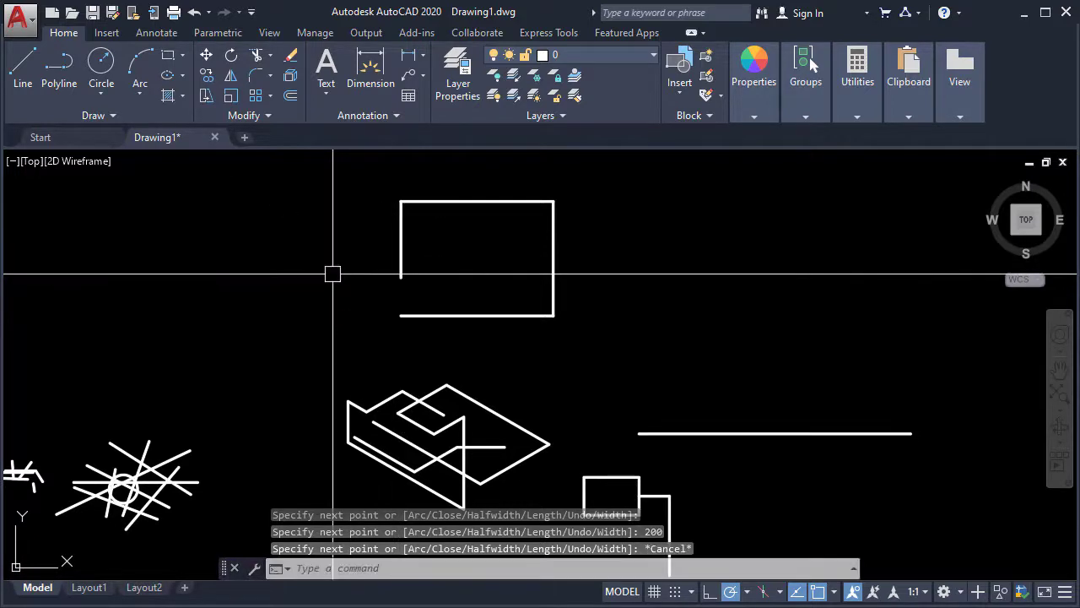
Draw a horizontal polyline 6000 units long at 0° in the empty area beside the existing geometry.
{"action": "scroll", "coordinate": [229, 462], "scroll_direction": "down", "scroll_amount": 4}
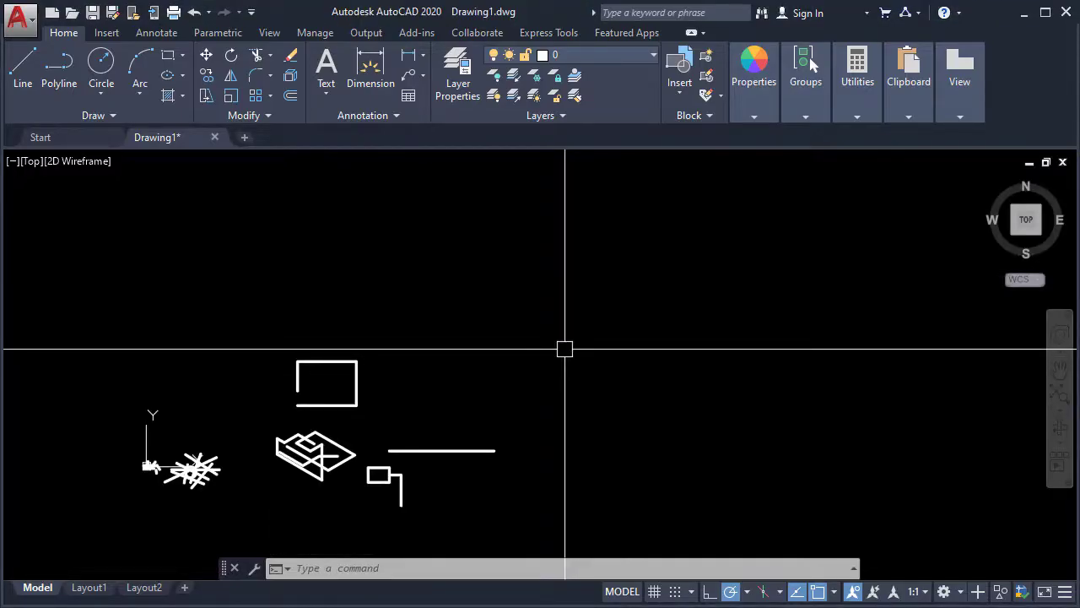
{"action": "type", "text": "pl"}
{"action": "key", "text": "space"}
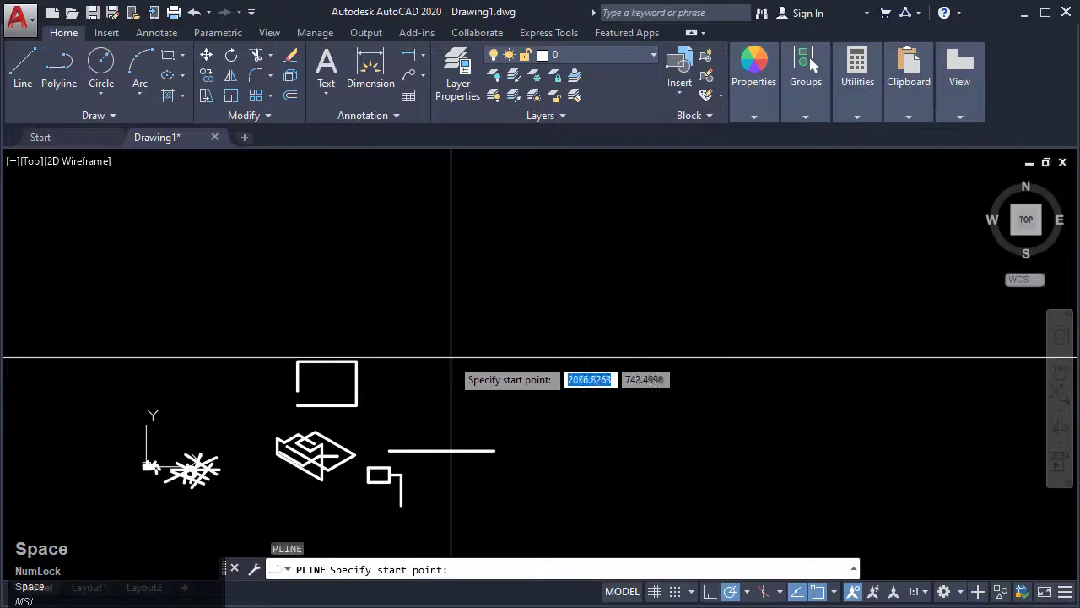
{"action": "left_click", "coordinate": [438, 372]}
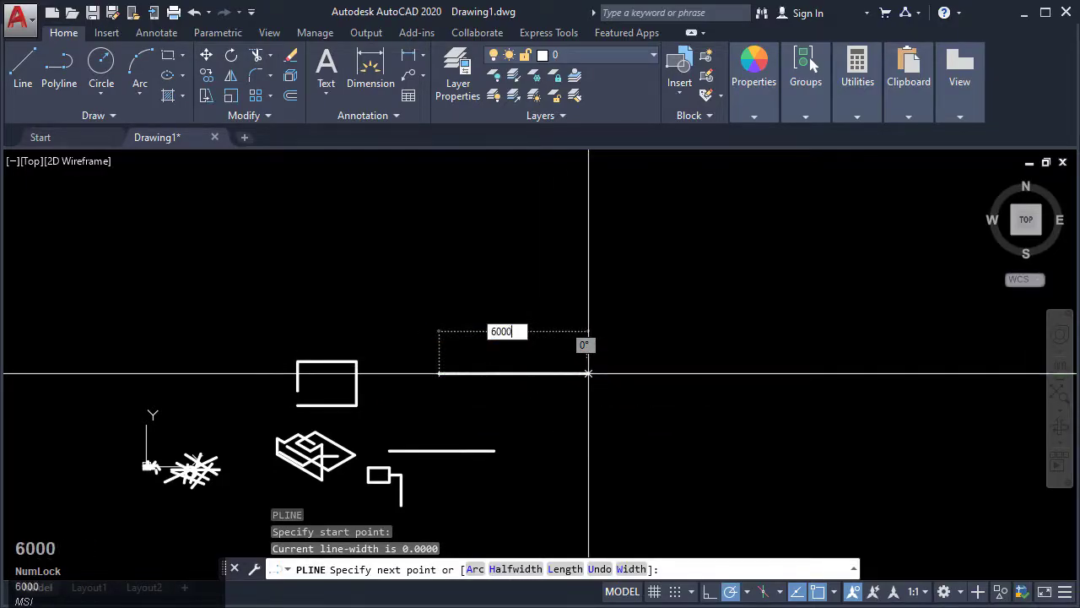
{"action": "key", "text": "Return"}
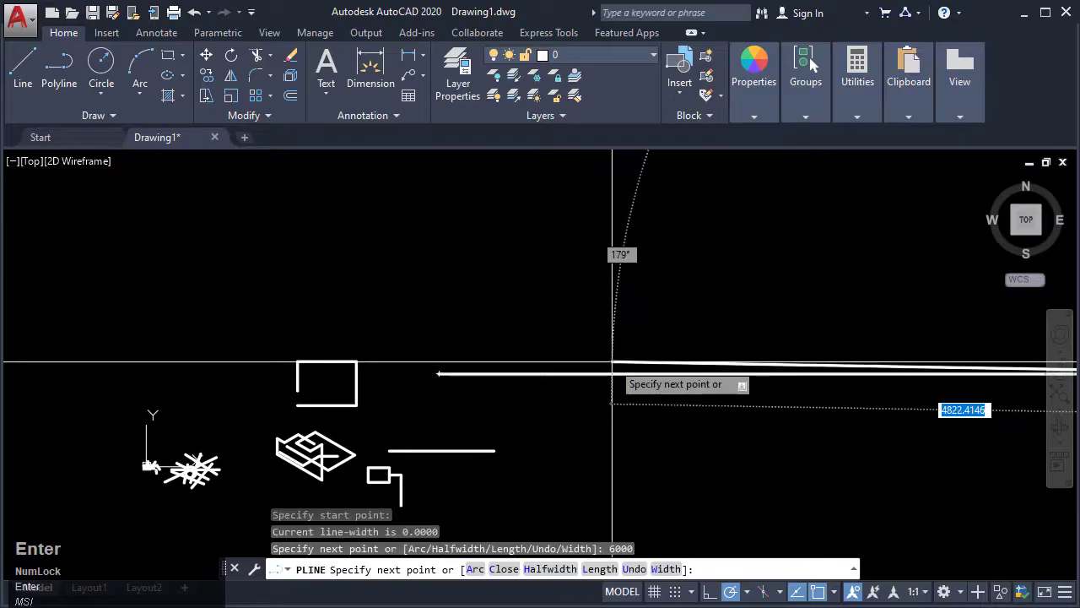
{"action": "key", "text": "Escape"}
{"action": "scroll", "coordinate": [616, 371], "scroll_direction": "down", "scroll_amount": 4}
{"action": "scroll", "coordinate": [627, 379], "scroll_direction": "up", "scroll_amount": 2}
{"action": "mouse_move", "coordinate": [627, 378]}
{"action": "middle_mouse_down"}
{"action": "mouse_move", "coordinate": [478, 408]}
{"action": "mouse_move", "coordinate": [487, 413]}
{"action": "middle_mouse_up"}
{"action": "scroll", "coordinate": [588, 385], "scroll_direction": "up", "scroll_amount": 2}
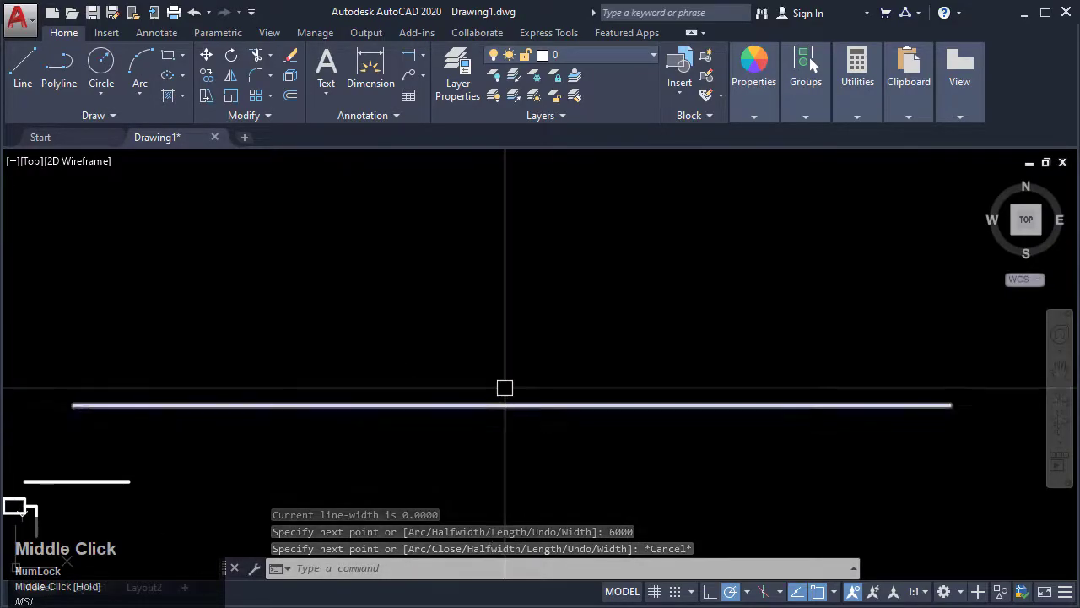
{"action": "key", "text": "Escape"}
{"action": "key", "text": "Escape"}
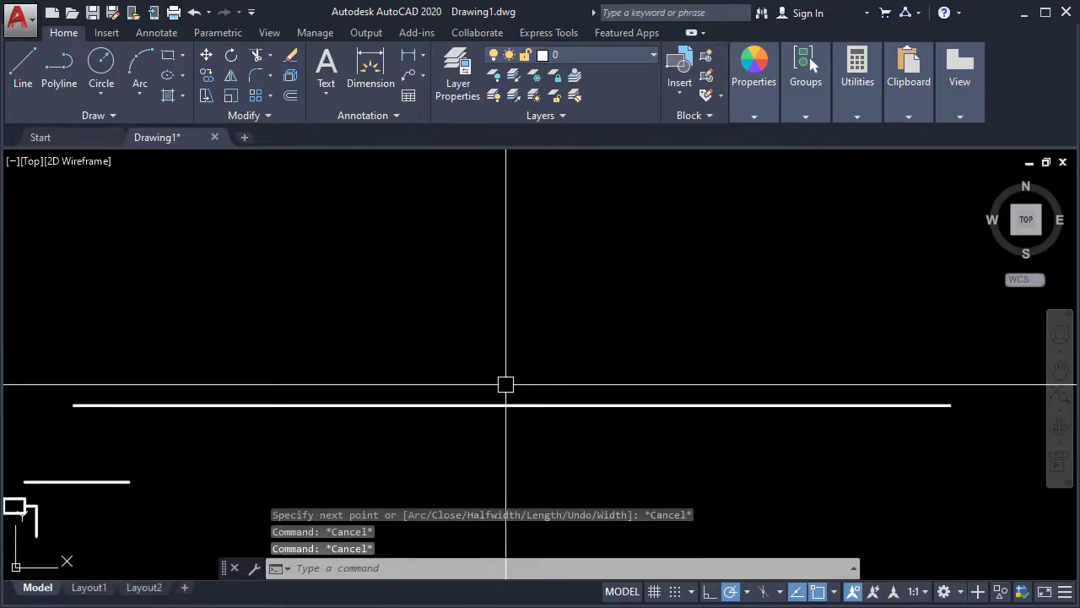
{"action": "key", "text": "Escape"}
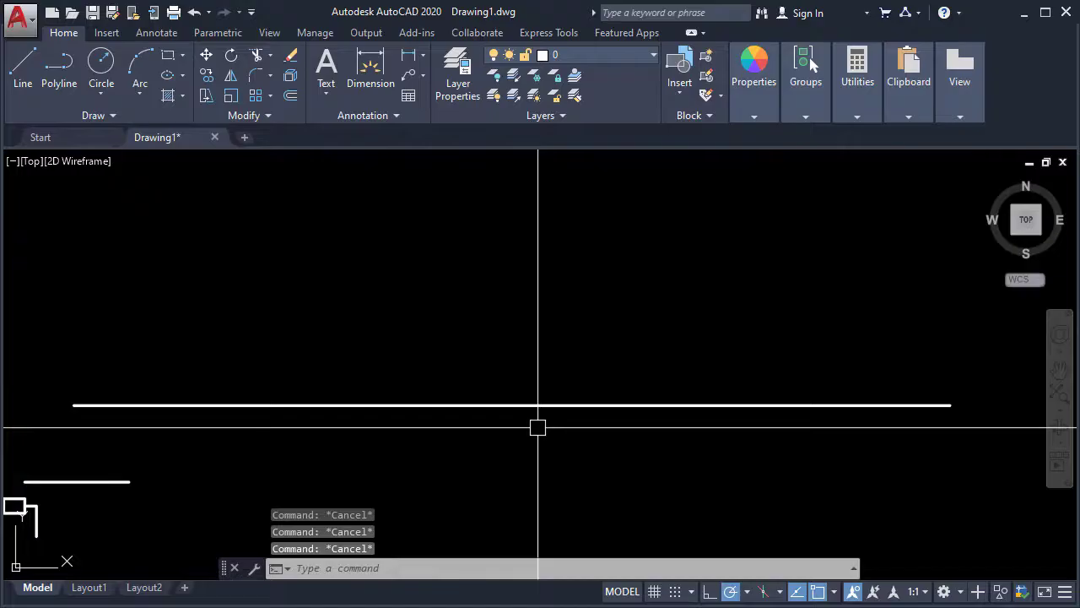
Divide the 6000-unit horizontal polyline into 5 segments with the Divide command.
{"action": "type", "text": "DIV"}
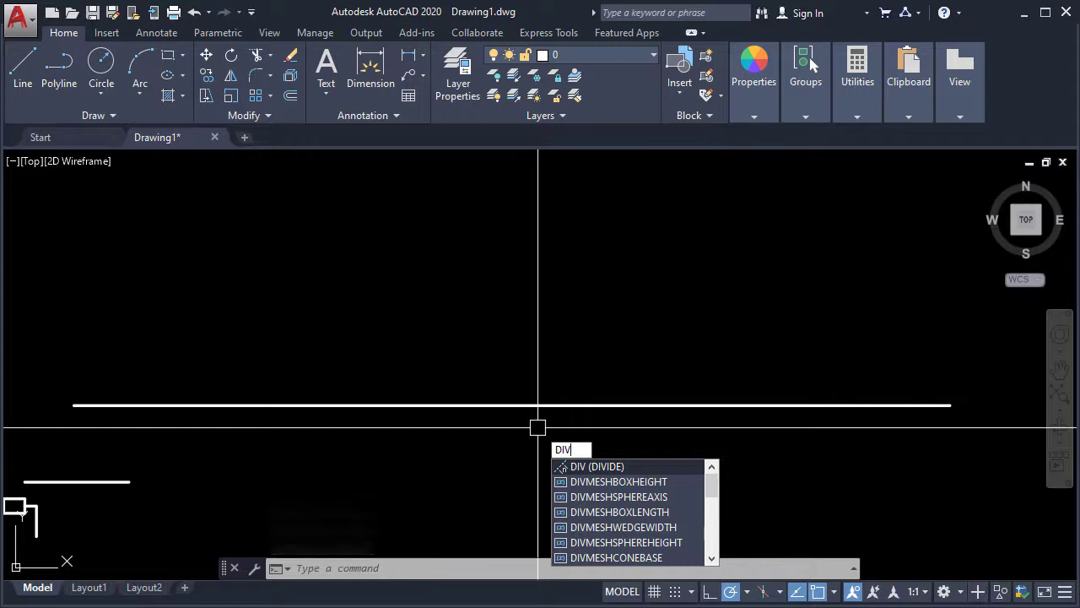
{"action": "key", "text": "space"}
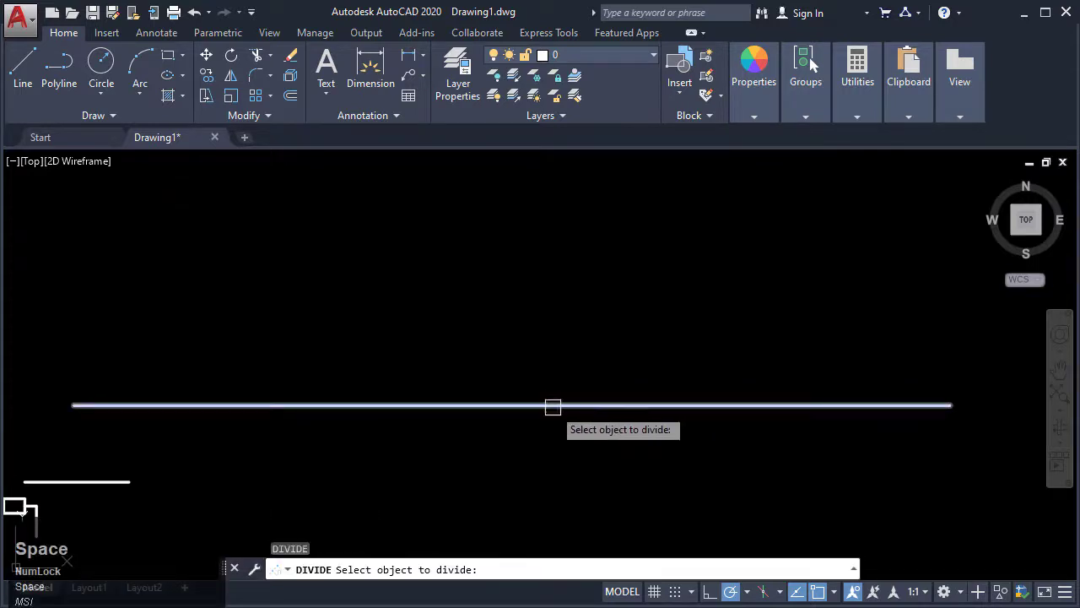
{"action": "left_click", "coordinate": [552, 406]}
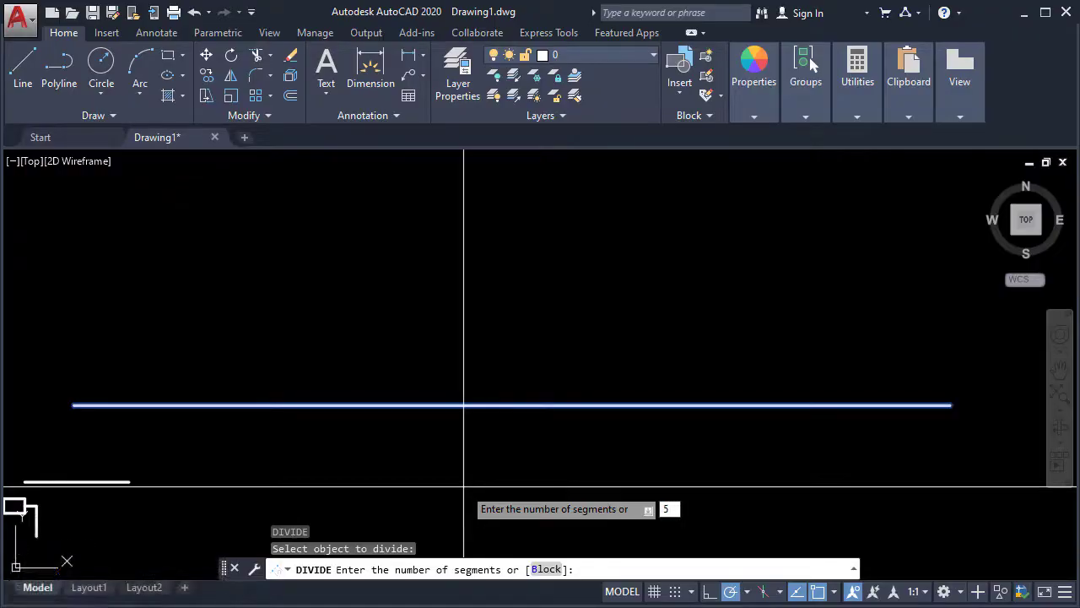
{"action": "key", "text": "Return"}
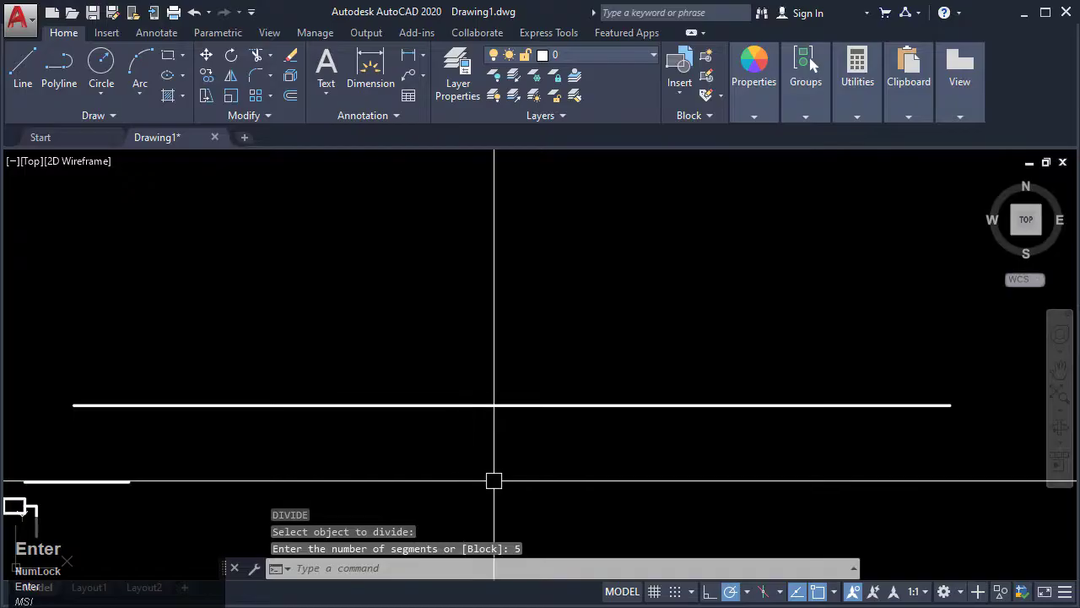
Select the divided line together with its division points to examine their spacing, and clear the selection.
{"action": "left_click", "coordinate": [952, 444]}
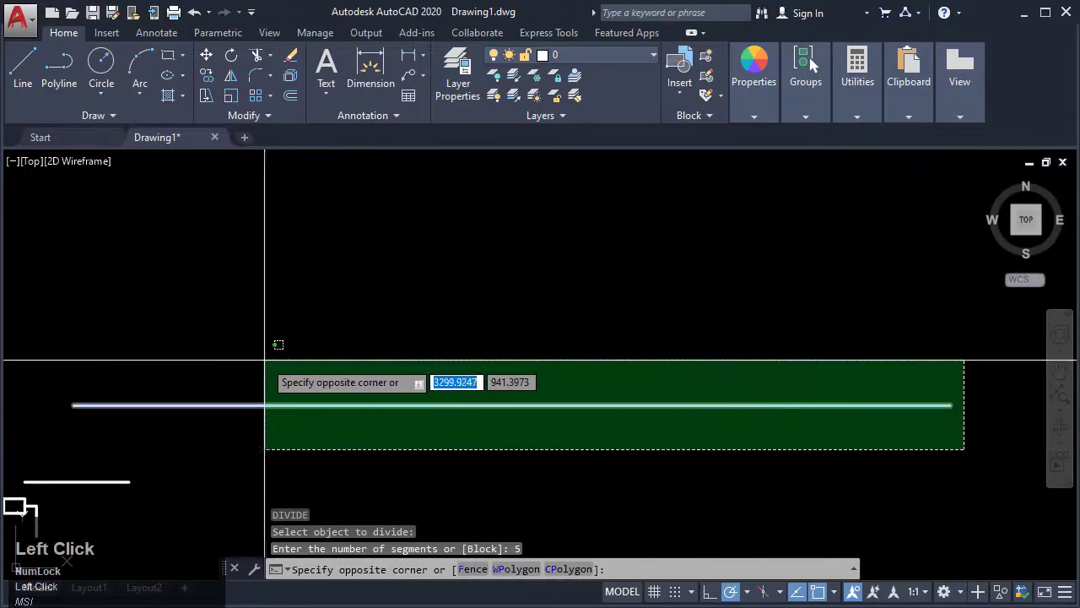
{"action": "left_click", "coordinate": [113, 355]}
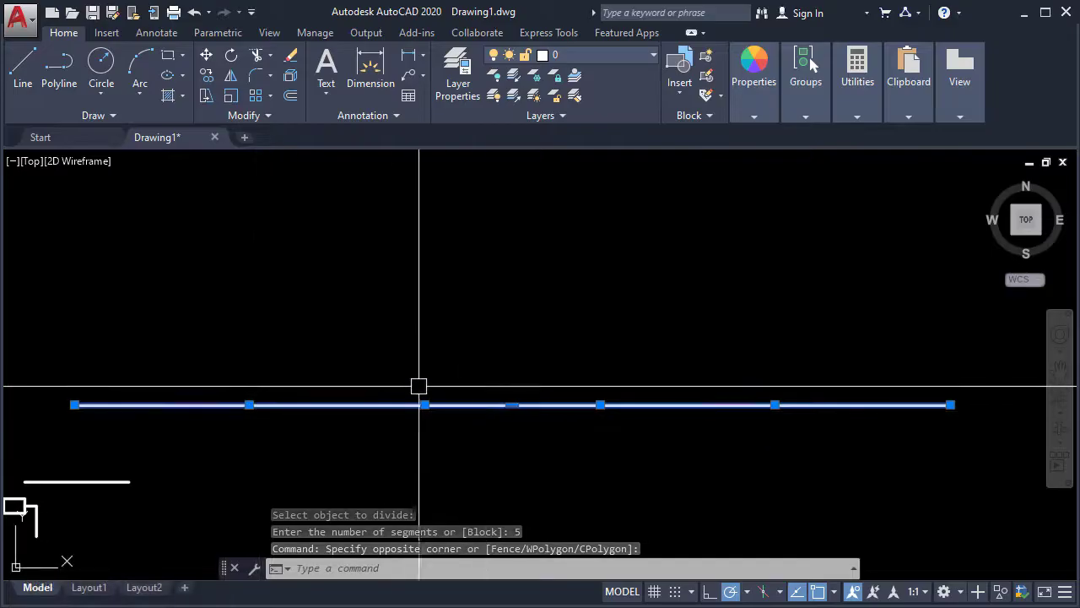
{"action": "scroll", "coordinate": [226, 409], "scroll_direction": "up", "scroll_amount": 1}
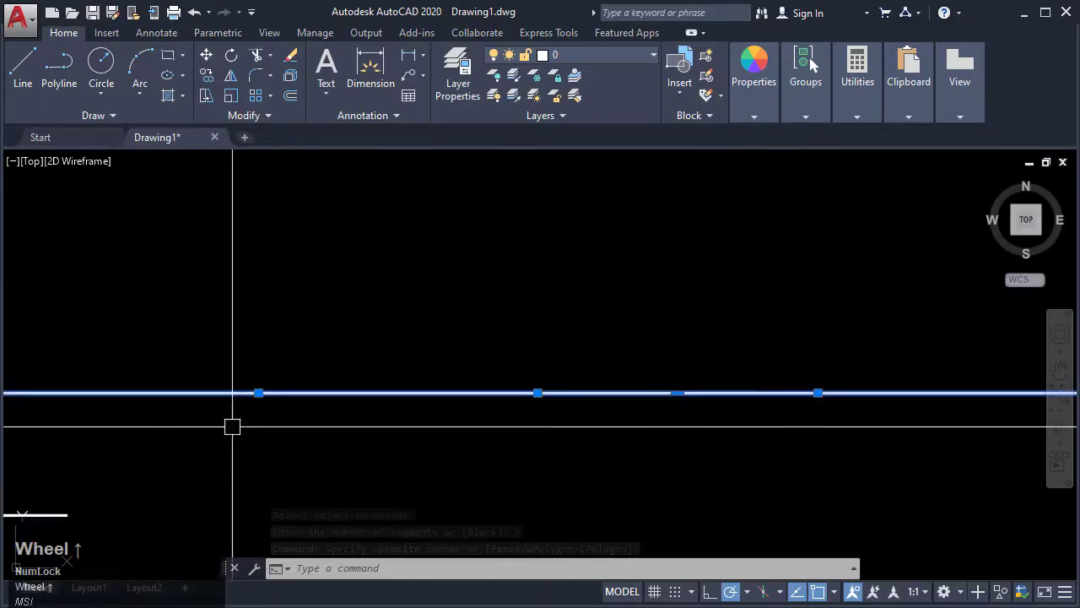
{"action": "scroll", "coordinate": [230, 422], "scroll_direction": "down", "scroll_amount": 1}
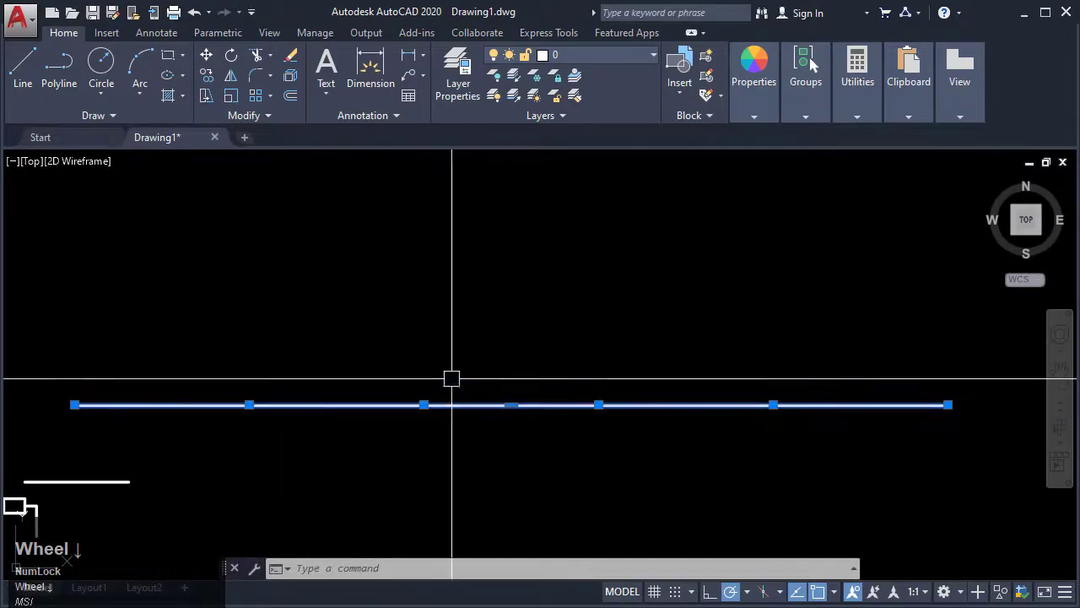
{"action": "key", "text": "Escape"}
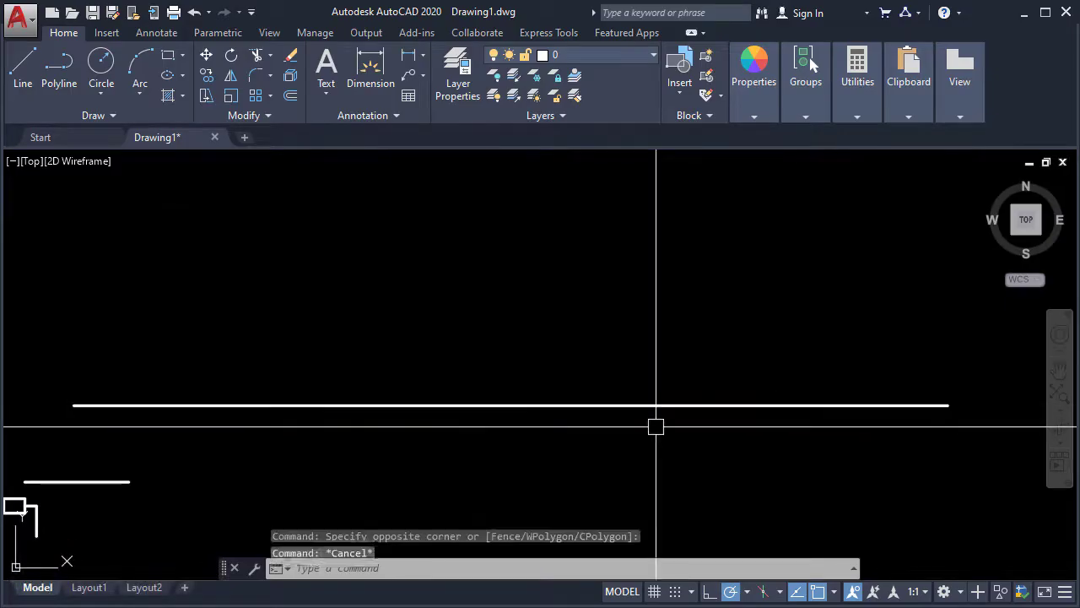
{"action": "key", "text": "Escape"}
Start the Polyline command and enable the Node object snap in addition to the active snap modes.
{"action": "type", "text": "pl"}
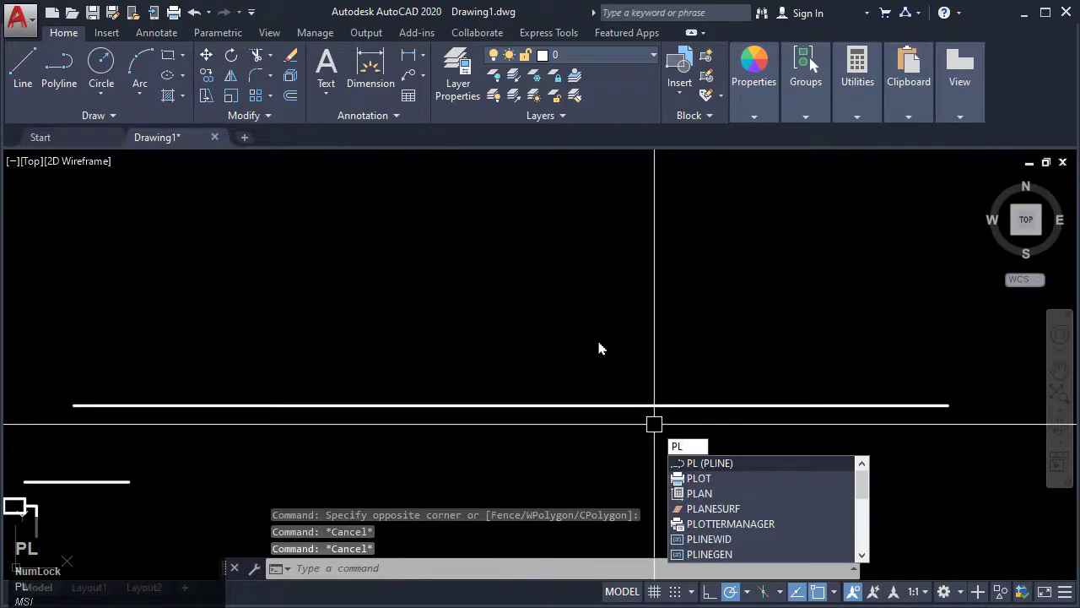
{"action": "key", "text": "space"}
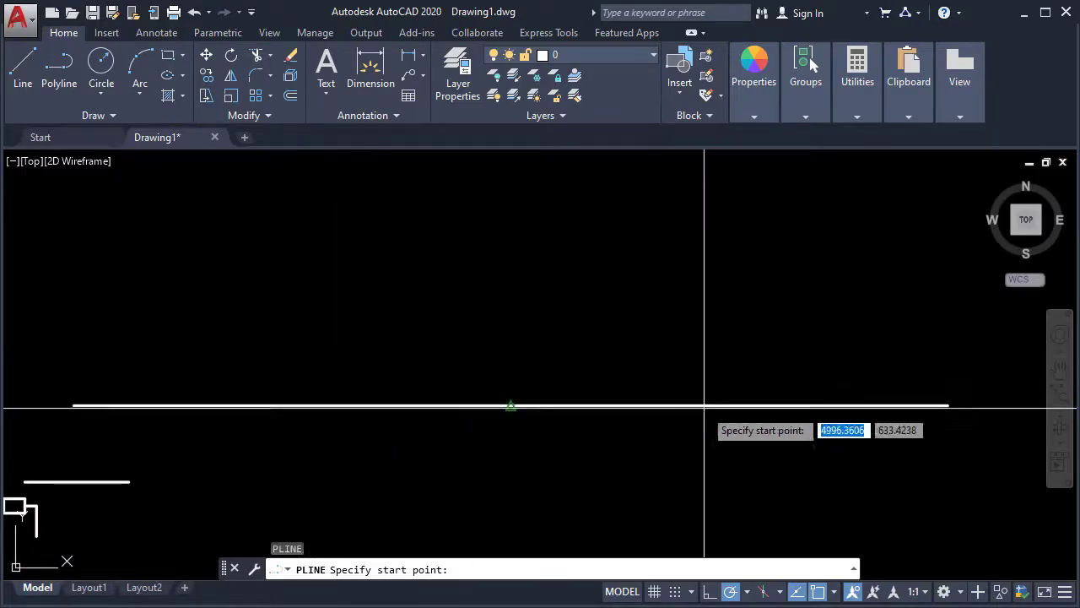
{"action": "left_click", "coordinate": [833, 592]}
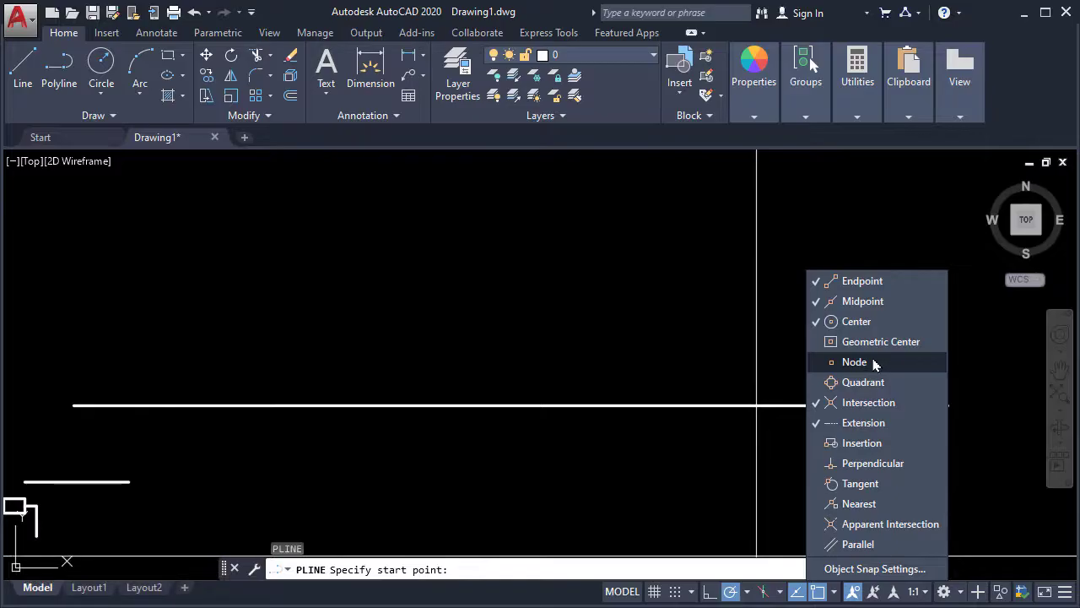
{"action": "left_click", "coordinate": [874, 363]}
{"action": "left_click", "coordinate": [311, 362]}
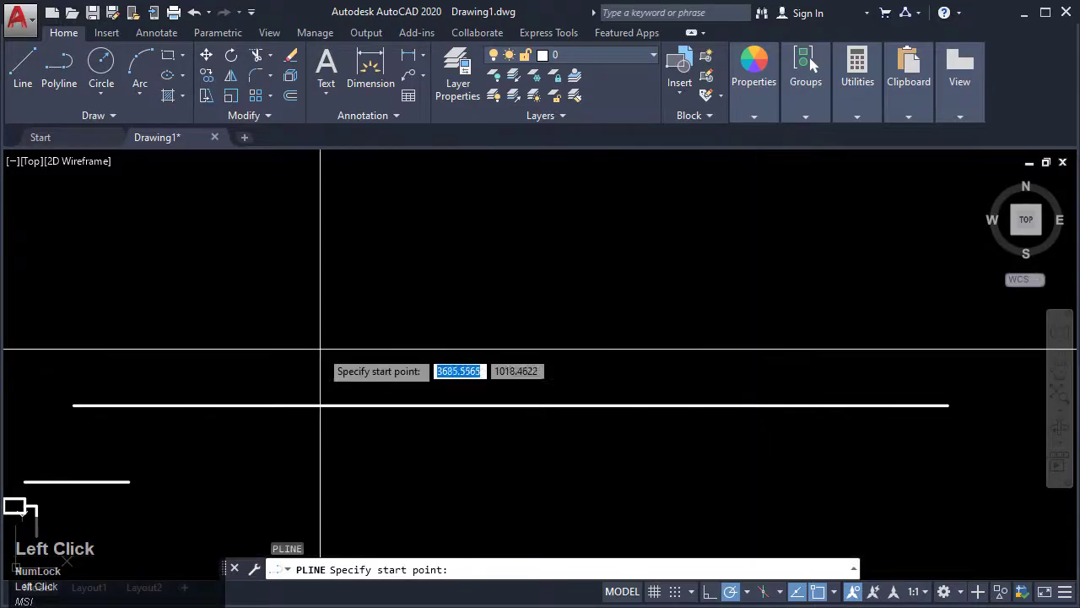
Draw three separate vertical polylines upward from the first, second and third division nodes of the 6000-unit horizontal line.
{"action": "left_click", "coordinate": [249, 405]}
{"action": "left_click", "coordinate": [248, 243]}
{"action": "key", "text": "Escape"}
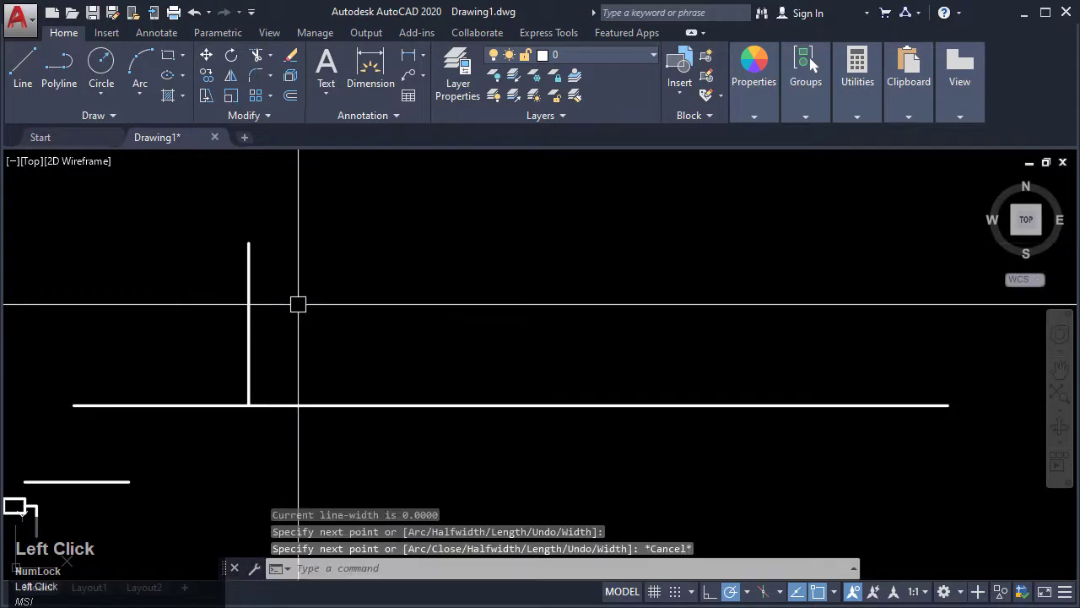
{"action": "key", "text": "space"}
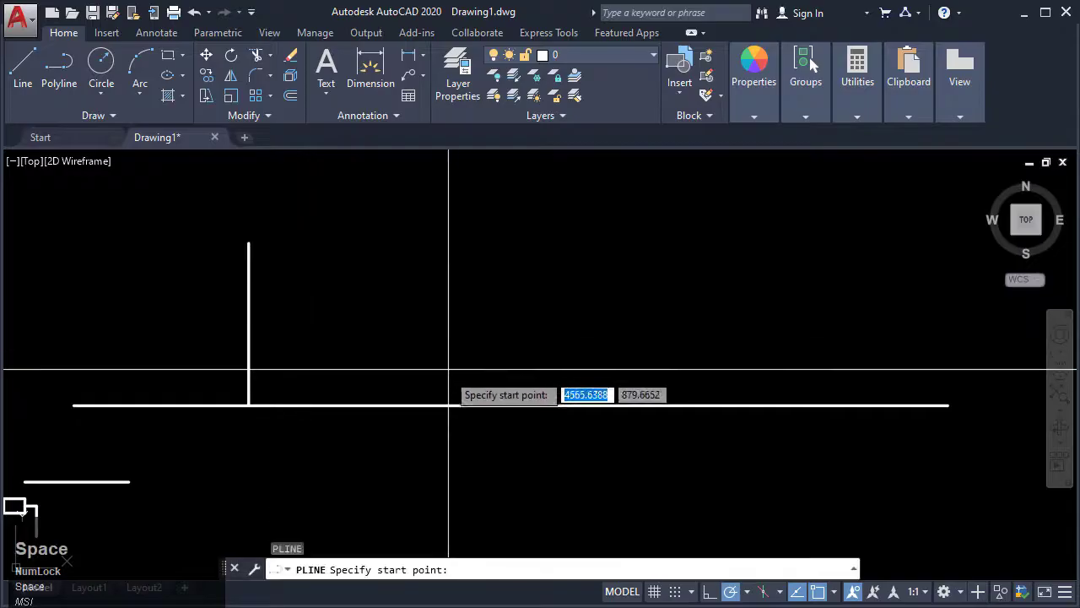
{"action": "left_click", "coordinate": [422, 405]}
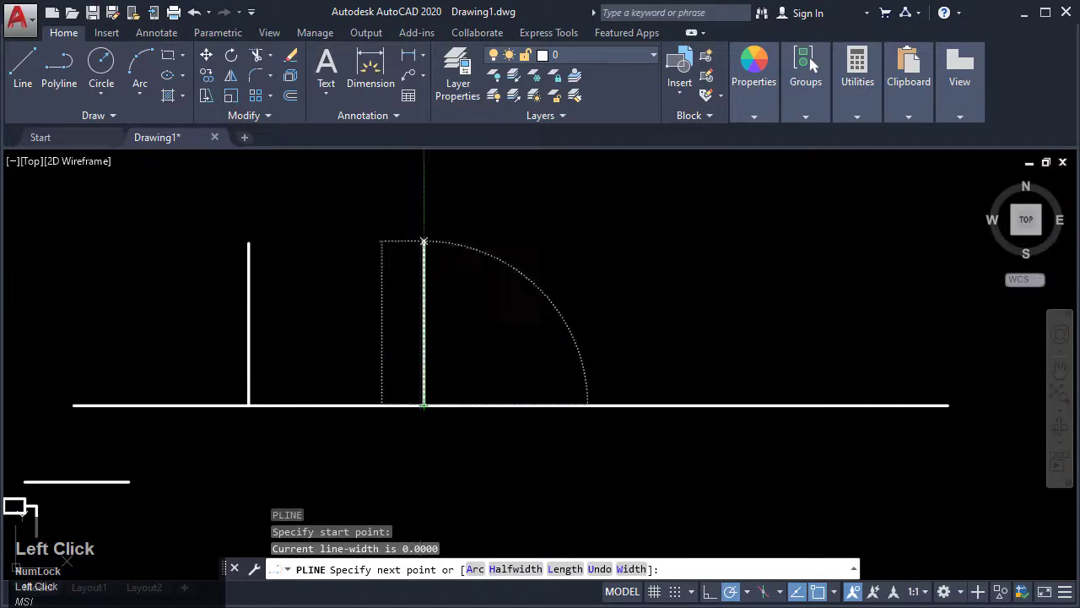
{"action": "left_click", "coordinate": [422, 243]}
{"action": "key", "text": "Escape"}
{"action": "key", "text": "space"}
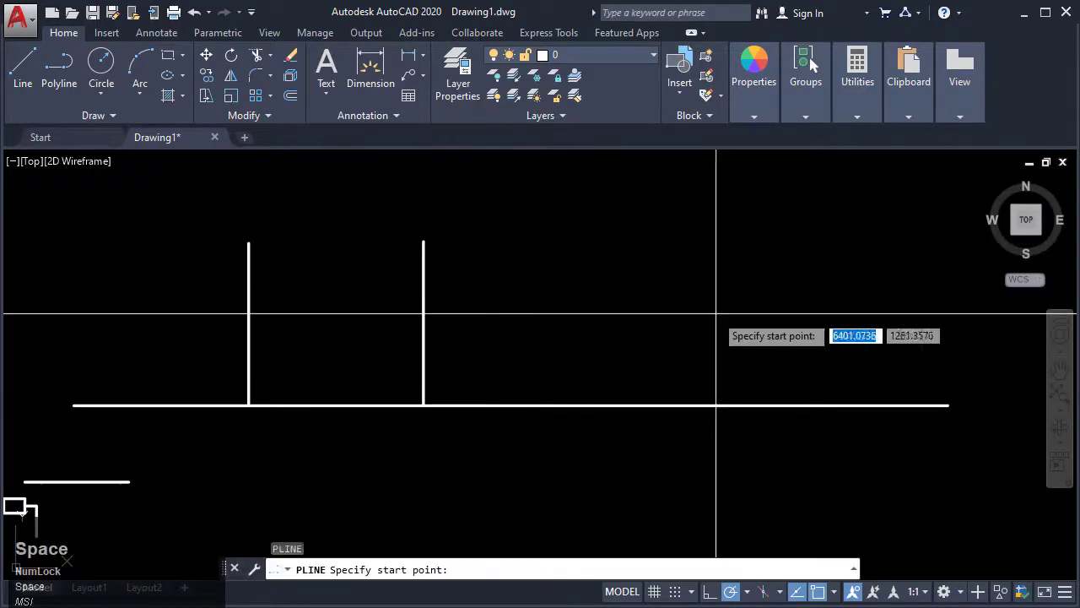
{"action": "left_click", "coordinate": [598, 405]}
{"action": "left_click", "coordinate": [598, 273]}
{"action": "key", "text": "Escape"}
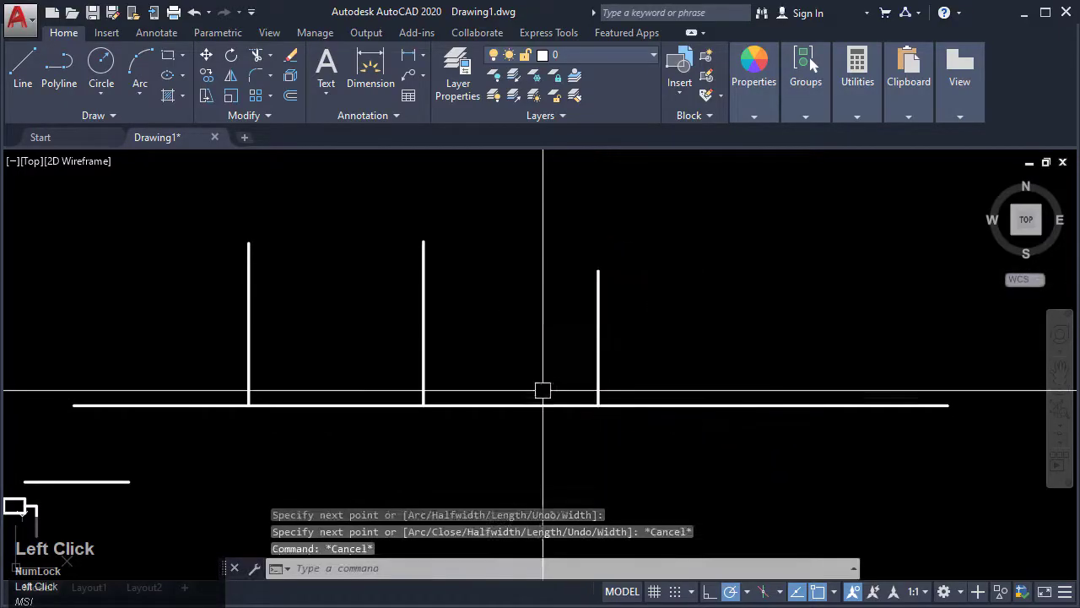
Erase the divided horizontal polyline and examine the division points left in its place.
{"action": "left_click", "coordinate": [555, 405]}
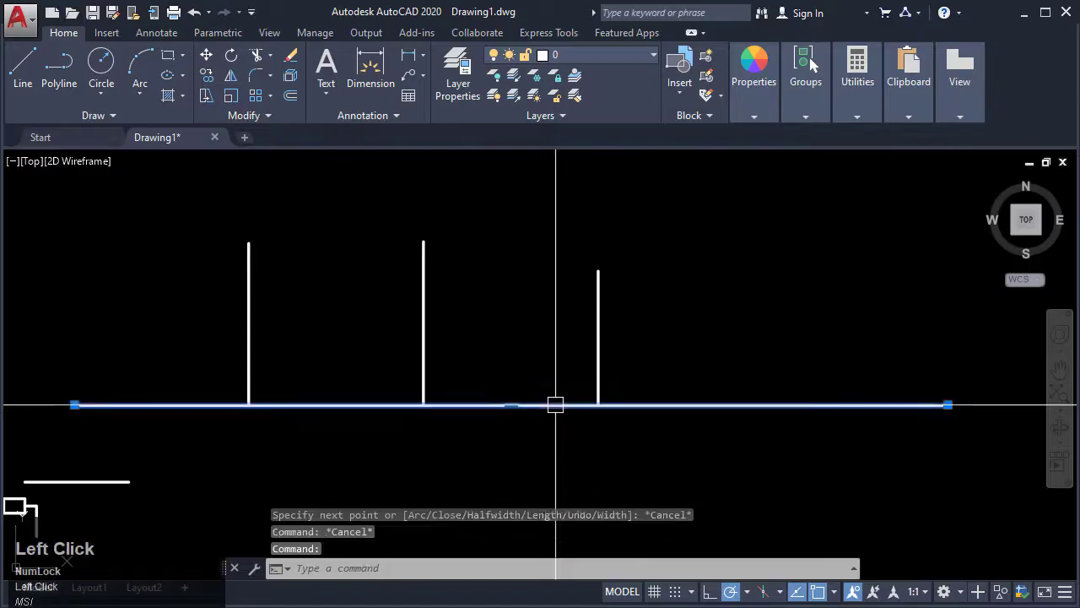
{"action": "key", "text": "Delete"}
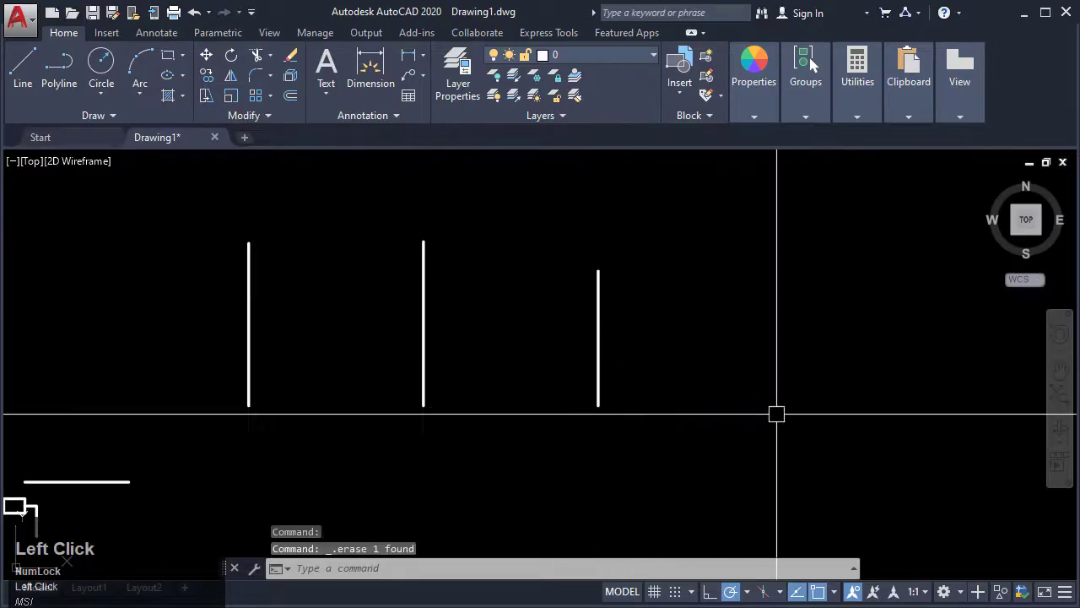
{"action": "scroll", "coordinate": [784, 414], "scroll_direction": "up", "scroll_amount": 2}
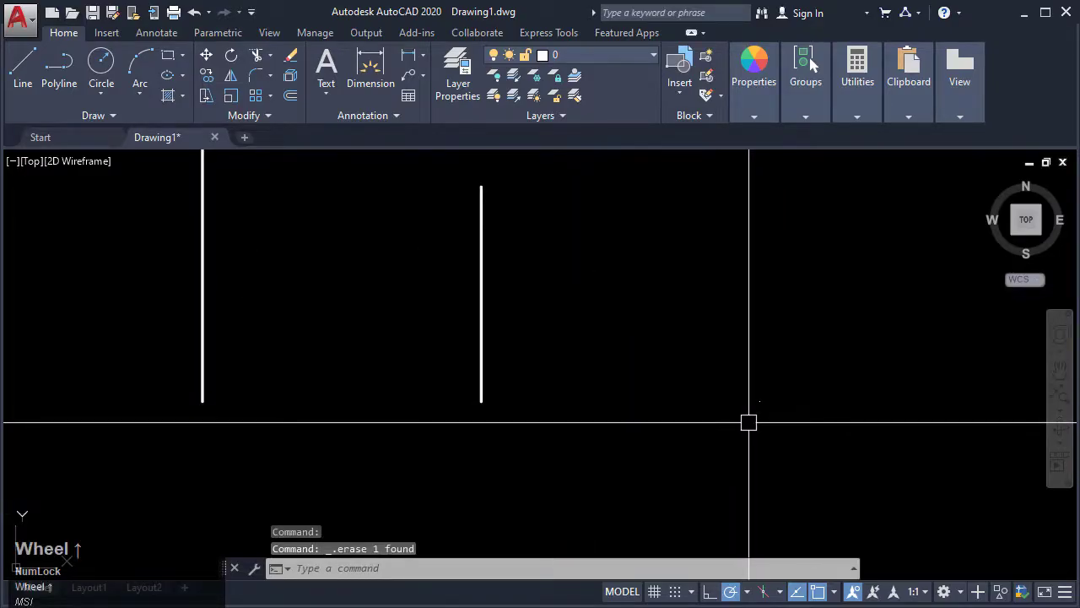
{"action": "scroll", "coordinate": [748, 422], "scroll_direction": "down", "scroll_amount": 2}
{"action": "scroll", "coordinate": [748, 409], "scroll_direction": "up", "scroll_amount": 3}
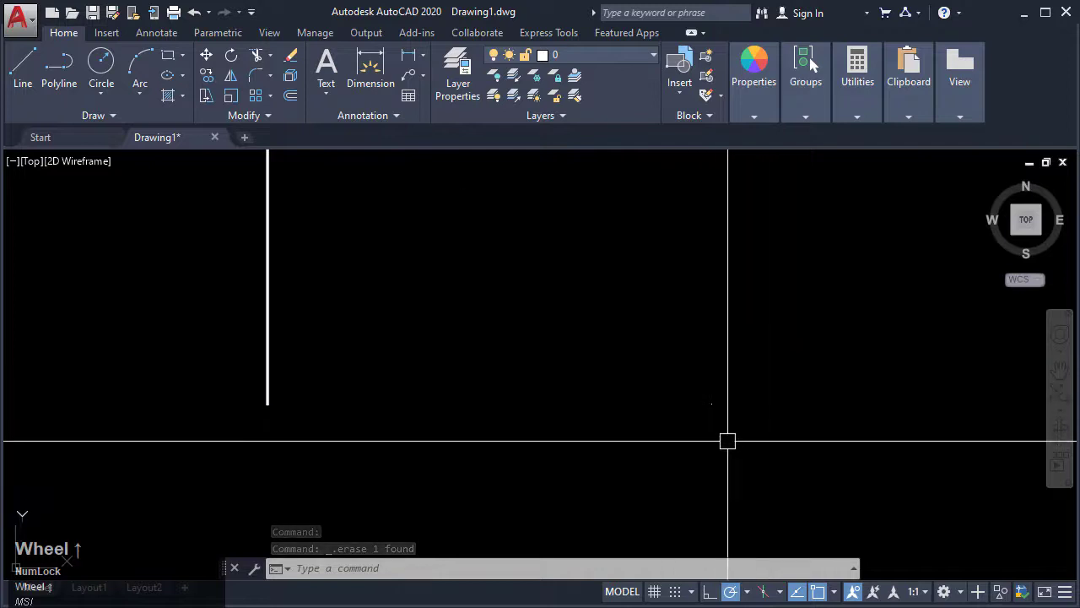
{"action": "scroll", "coordinate": [675, 414], "scroll_direction": "down", "scroll_amount": 3}
Erase the third, shorter vertical polyline.
{"action": "middle_click_drag", "start_coordinate": [418, 377], "coordinate": [489, 393]}
{"action": "left_click", "coordinate": [632, 348]}
{"action": "left_click", "coordinate": [528, 346]}
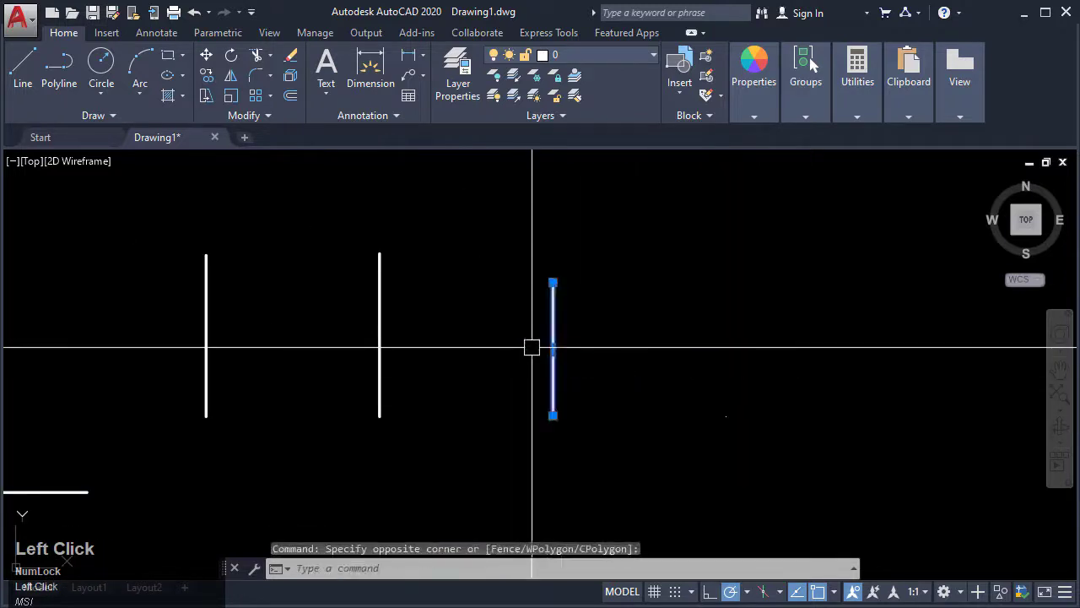
{"action": "key", "text": "Delete"}
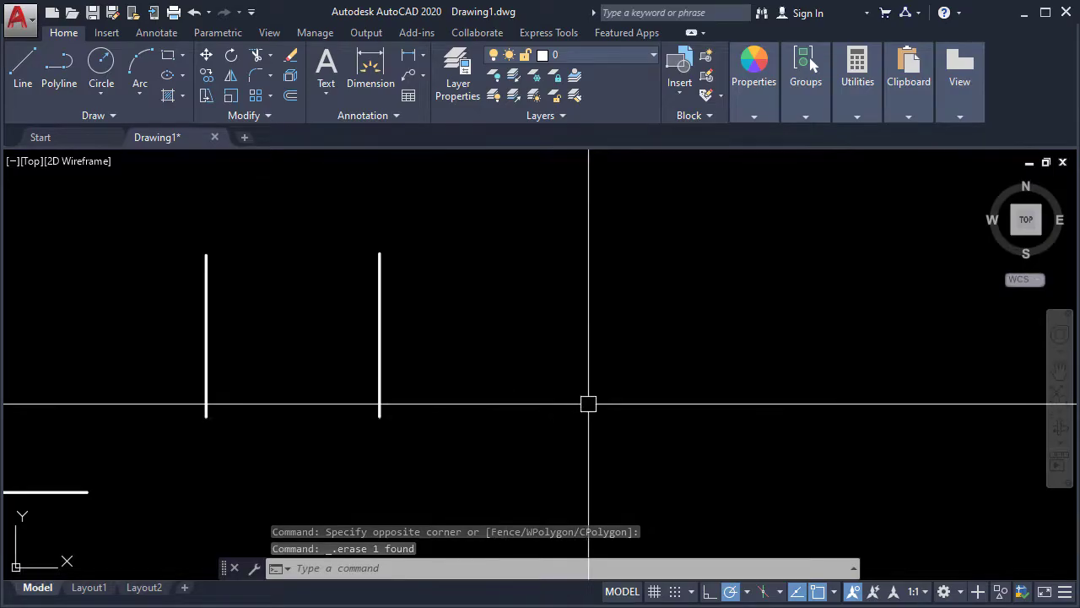
Draw a horizontal polyline in the empty area below the two remaining vertical lines.
{"action": "scroll", "coordinate": [620, 392], "scroll_direction": "down", "scroll_amount": 3}
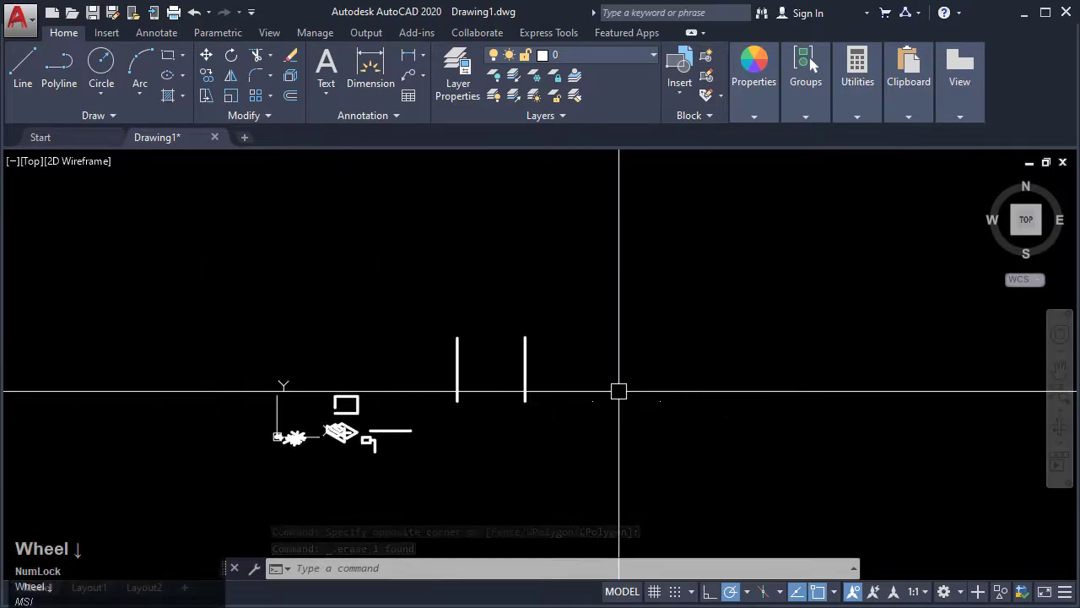
{"action": "middle_click", "coordinate": [403, 397]}
{"action": "middle_click_drag", "start_coordinate": [434, 398], "coordinate": [368, 341]}
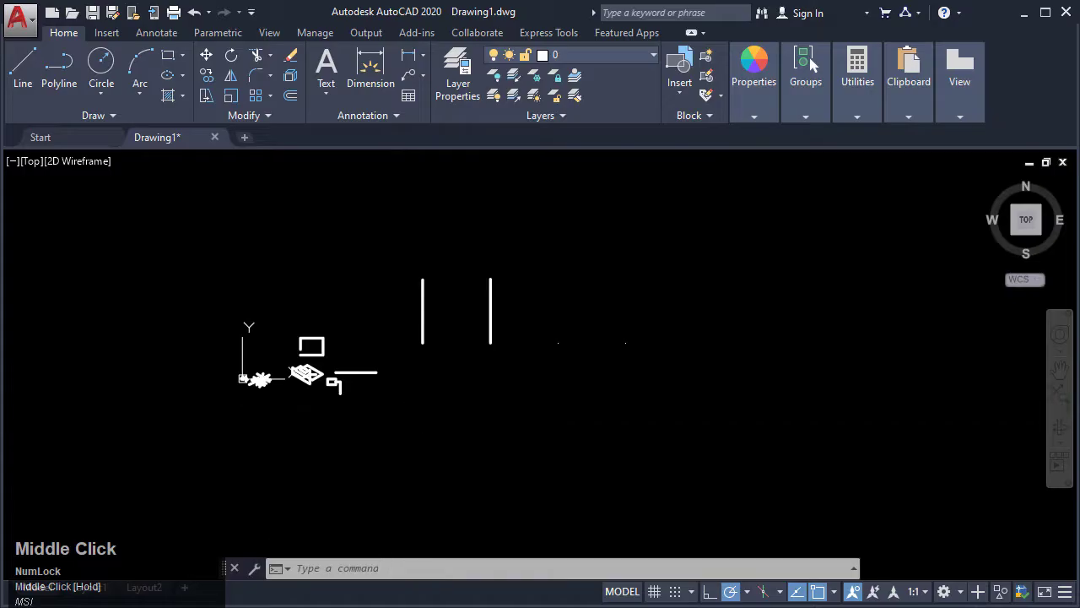
{"action": "key", "text": "space"}
{"action": "scroll", "coordinate": [448, 385], "scroll_direction": "up", "scroll_amount": 2}
{"action": "left_click", "coordinate": [362, 381]}
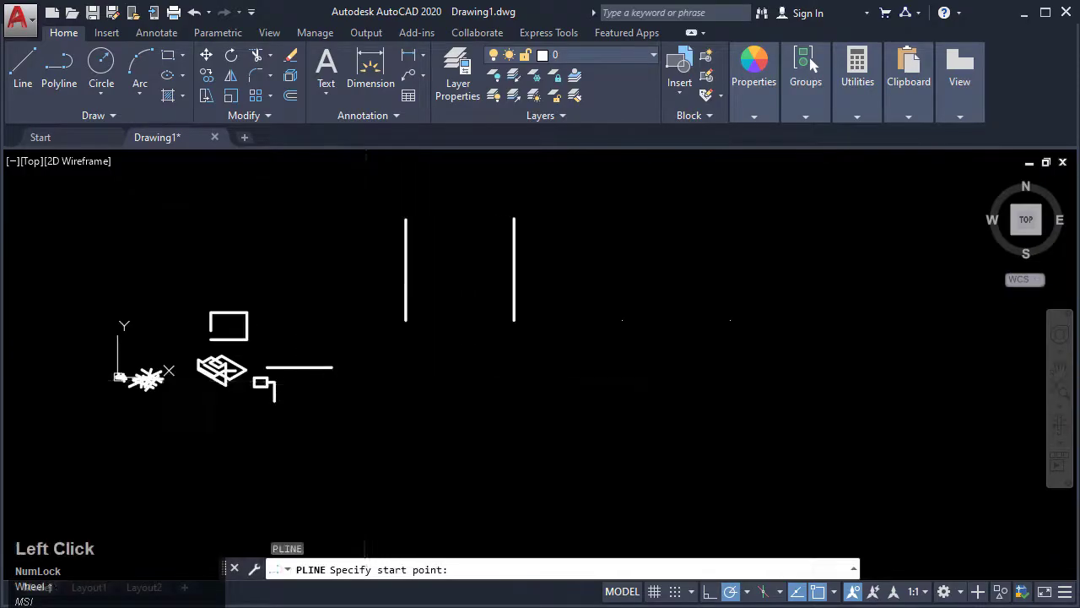
{"action": "left_click", "coordinate": [534, 385]}
{"action": "key", "text": "Escape"}
{"action": "key", "text": "Escape"}
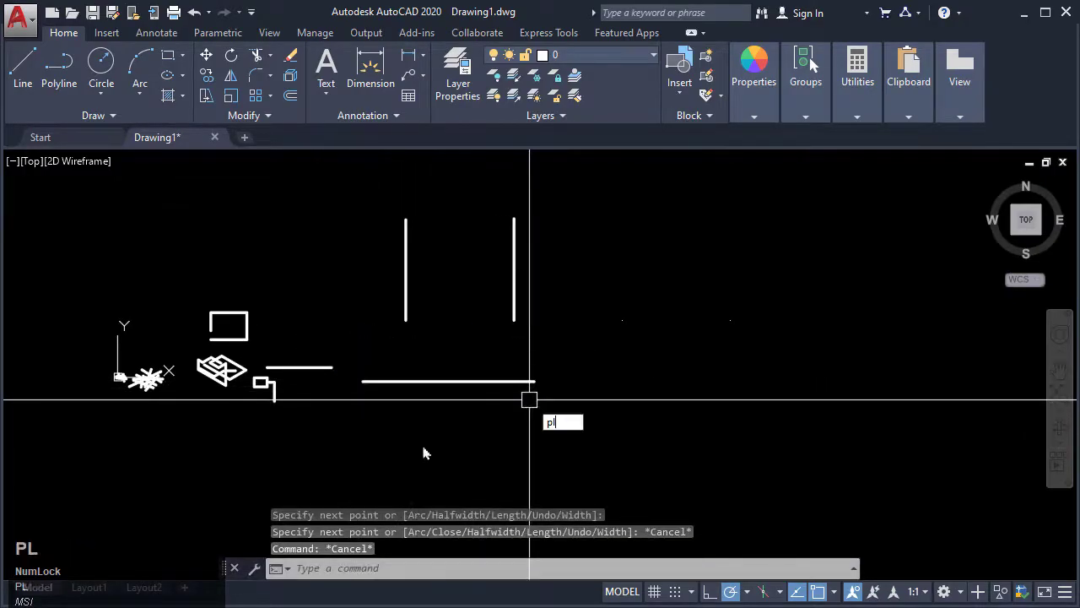
Draw a separate polyline sloping gently upward to the right, below the new horizontal polyline.
{"action": "key", "text": "space"}
{"action": "left_click", "coordinate": [387, 463]}
{"action": "left_click", "coordinate": [501, 444]}
{"action": "key", "text": "Escape"}
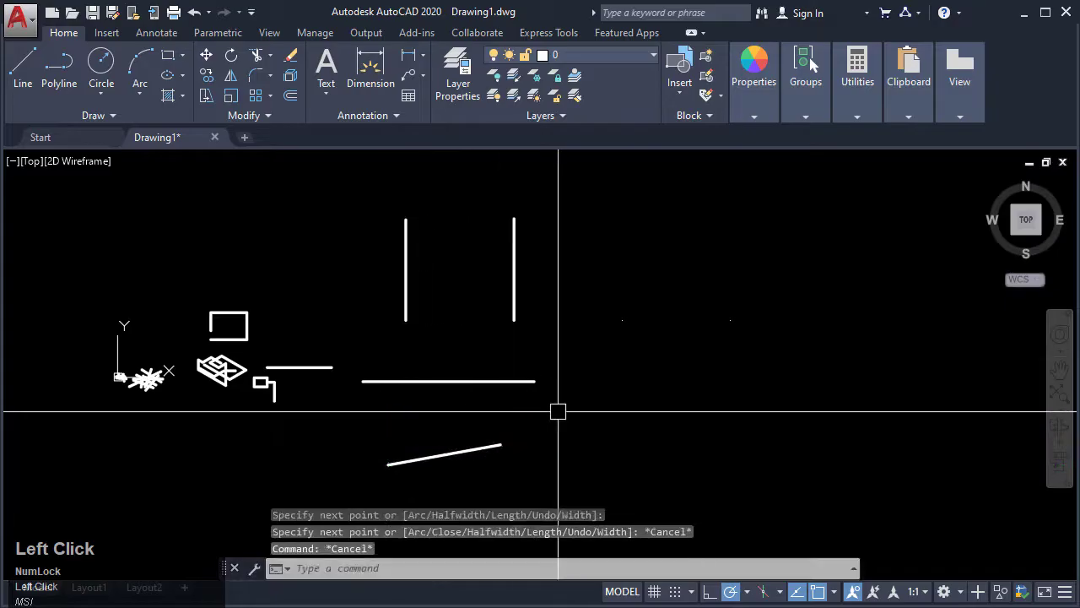
Draw a third polyline connecting the horizontal polyline's right endpoint to the sloping polyline's right endpoint.
{"action": "type", "text": "pl"}
{"action": "key", "text": "space"}
{"action": "left_click", "coordinate": [534, 381]}
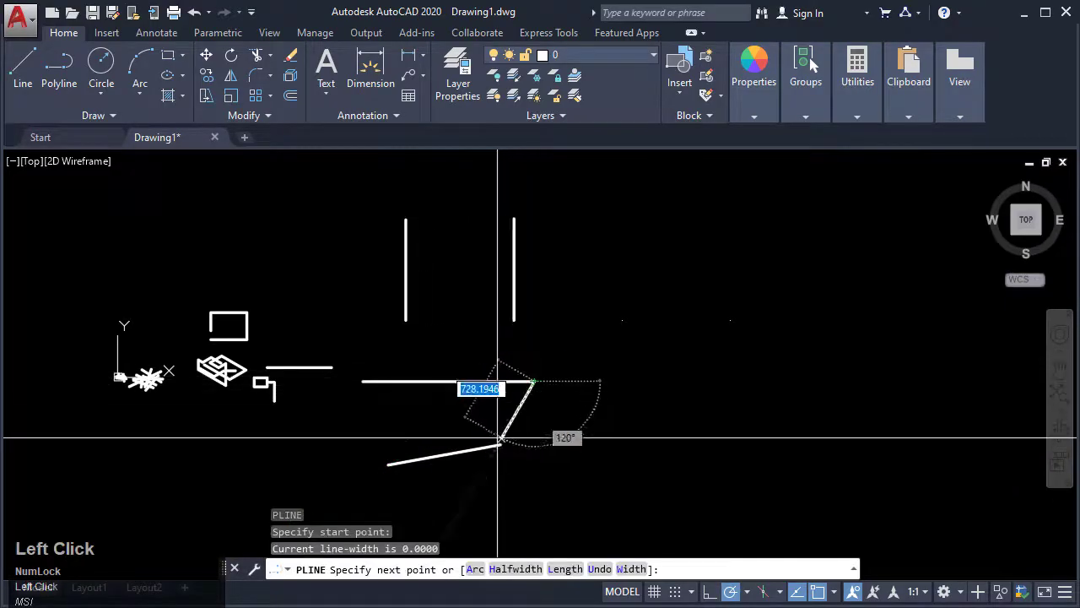
{"action": "left_click", "coordinate": [499, 442]}
{"action": "key", "text": "Escape"}
Join the horizontal, connecting and sloping polylines into one polyline with the Join command.
{"action": "scroll", "coordinate": [489, 422], "scroll_direction": "up", "scroll_amount": 4}
{"action": "middle_click_drag", "start_coordinate": [484, 410], "coordinate": [605, 390]}
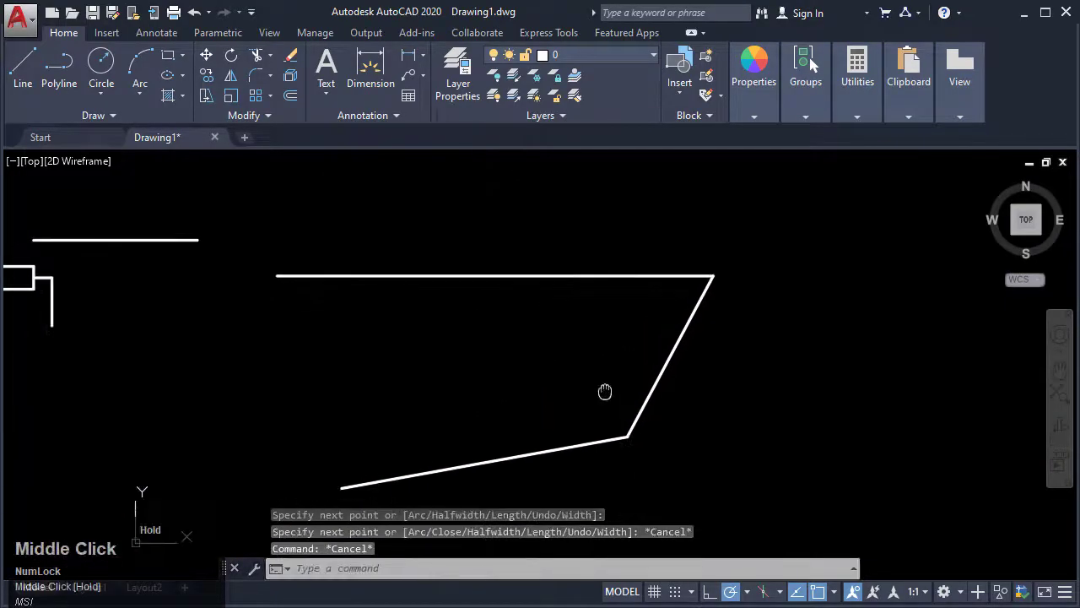
{"action": "scroll", "coordinate": [605, 390], "scroll_direction": "down", "scroll_amount": 2}
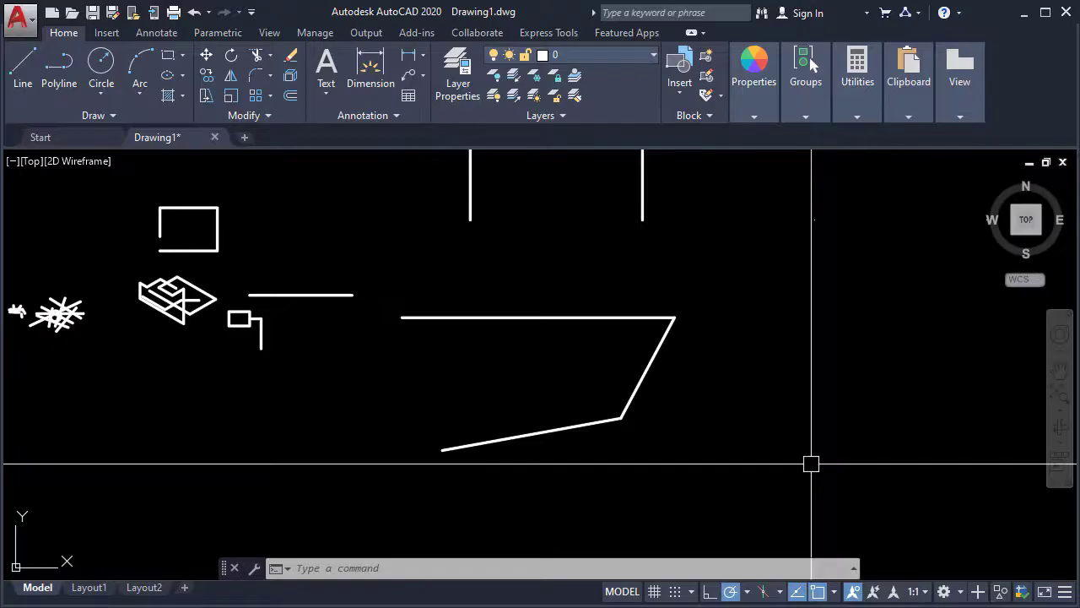
{"action": "type", "text": "j"}
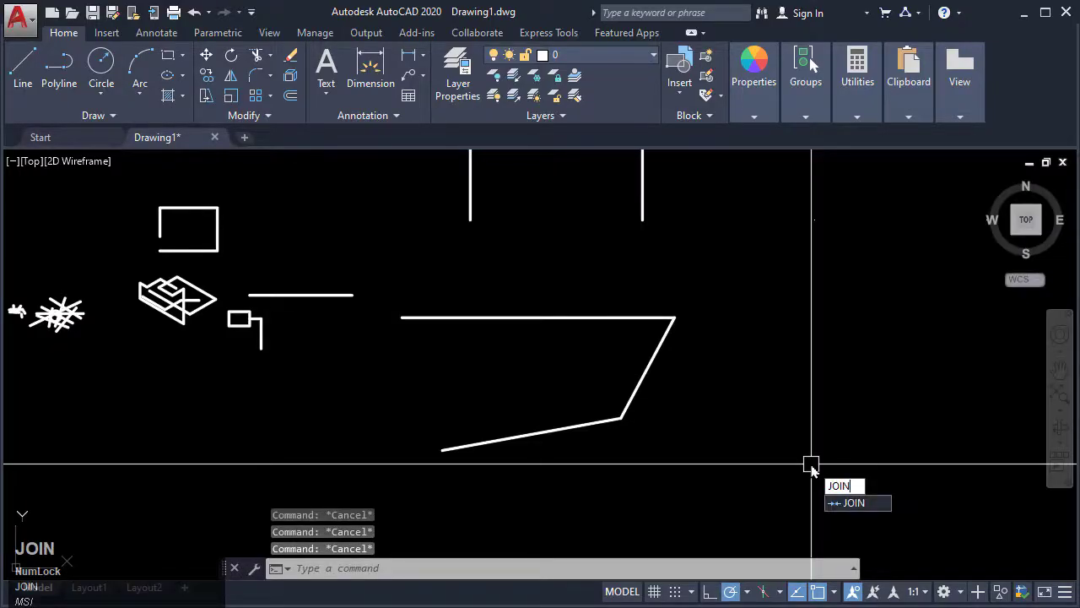
{"action": "type", "text": "OIN"}
{"action": "key", "text": "Return"}
{"action": "left_click", "coordinate": [779, 477]}
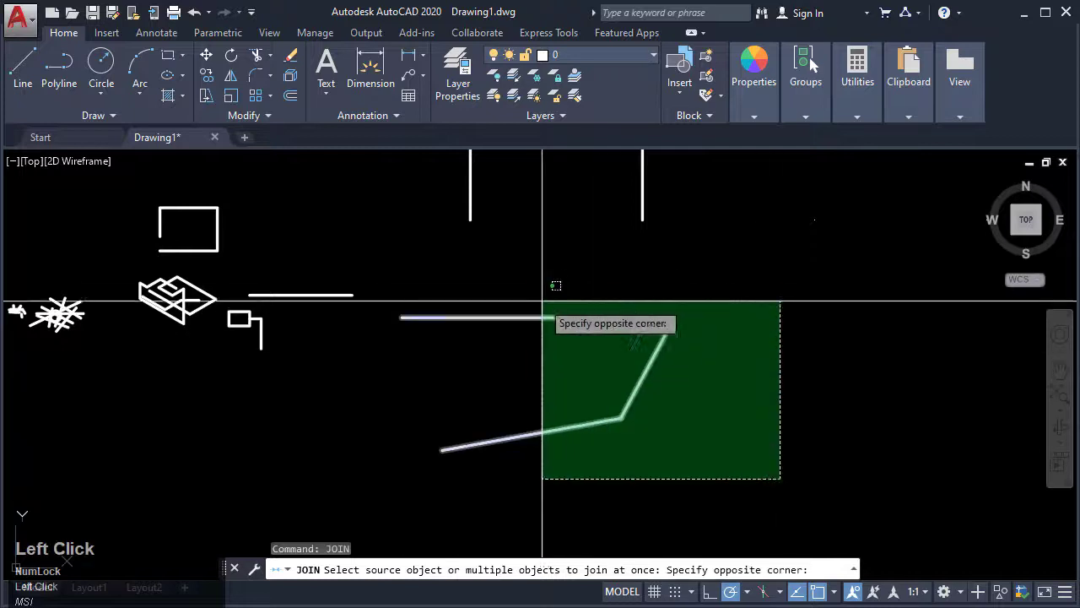
{"action": "left_click", "coordinate": [528, 287]}
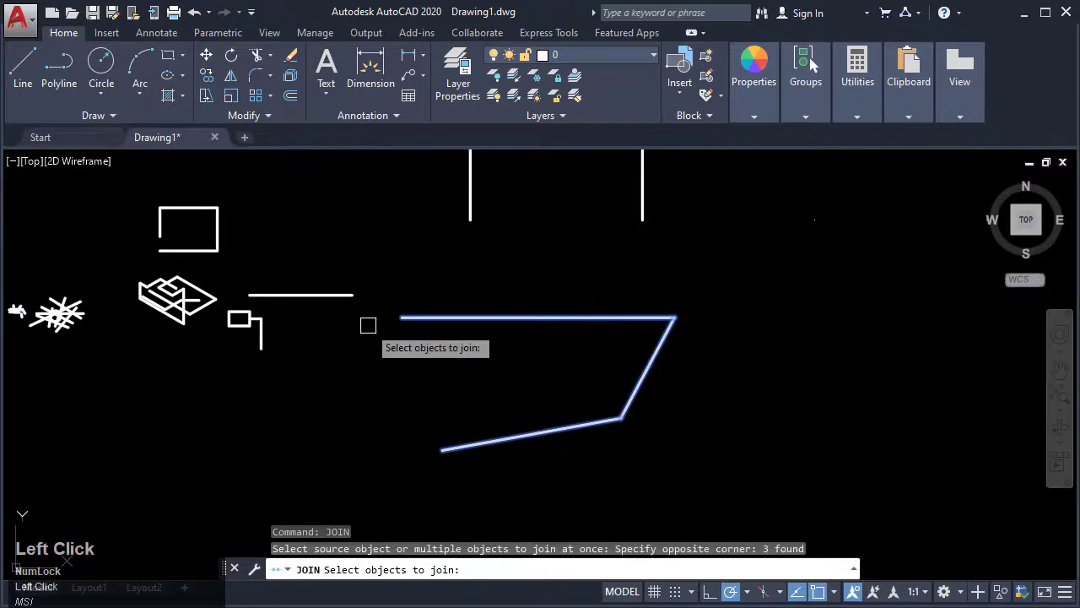
{"action": "key", "text": "space"}
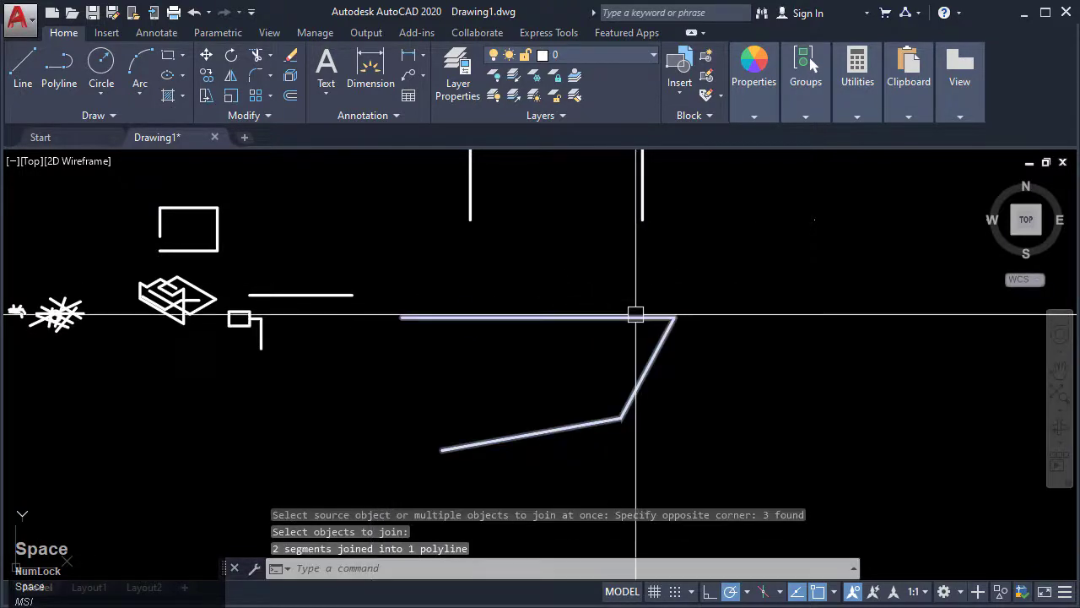
Select the joined polyline to examine it as a single object, and clear the selection.
{"action": "left_click", "coordinate": [632, 316]}
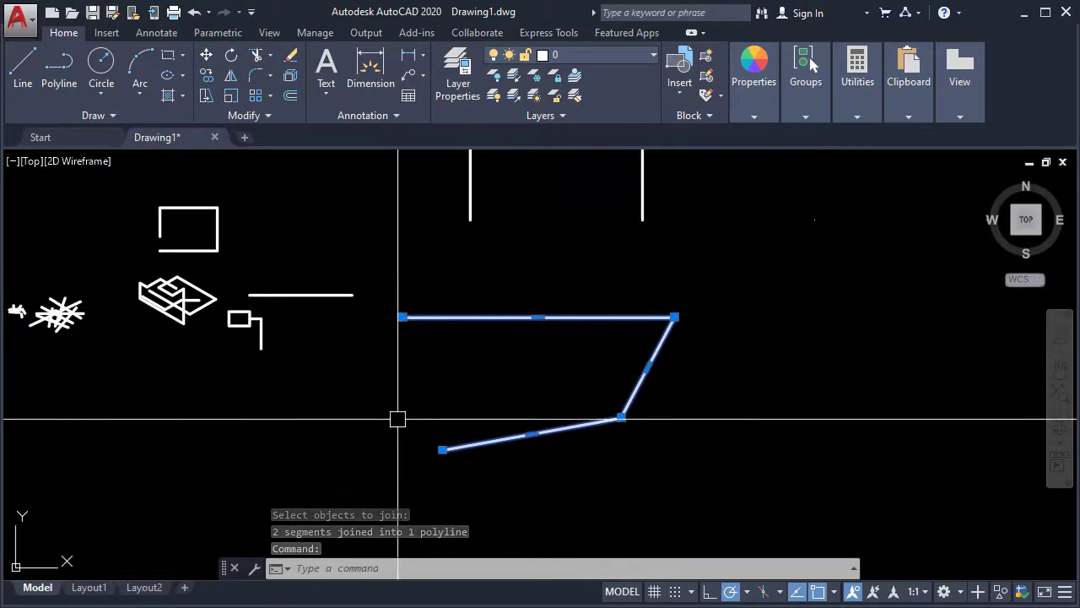
{"action": "middle_click_drag", "start_coordinate": [694, 379], "coordinate": [615, 398]}
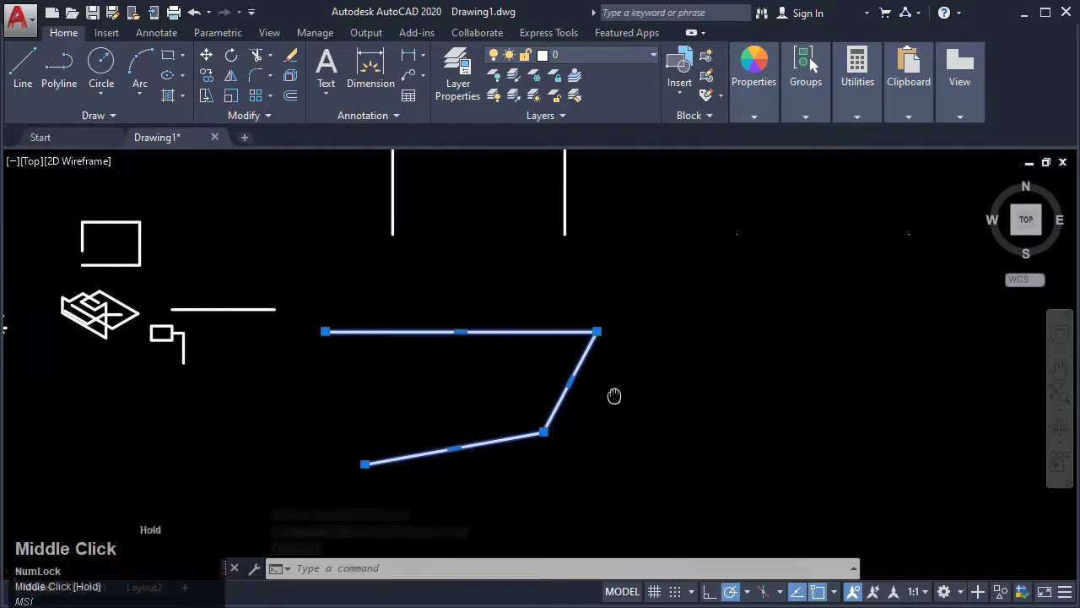
{"action": "key", "text": "Escape"}
{"action": "key", "text": "Escape"}
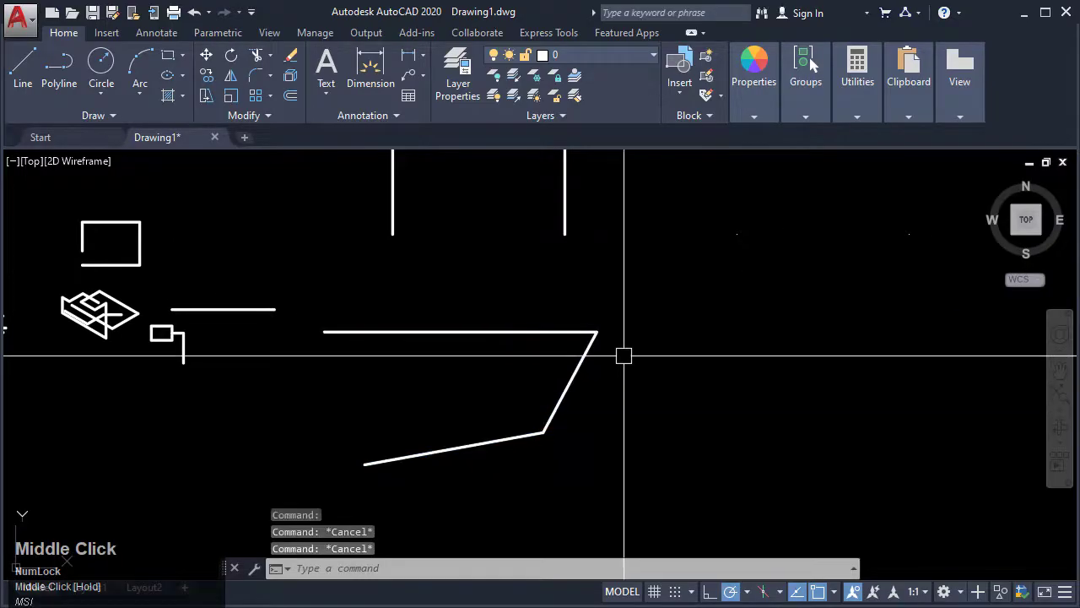
Break the joined polyline between two points on its upper horizontal segment to open a gap there.
{"action": "middle_click_drag", "start_coordinate": [501, 358], "coordinate": [515, 358]}
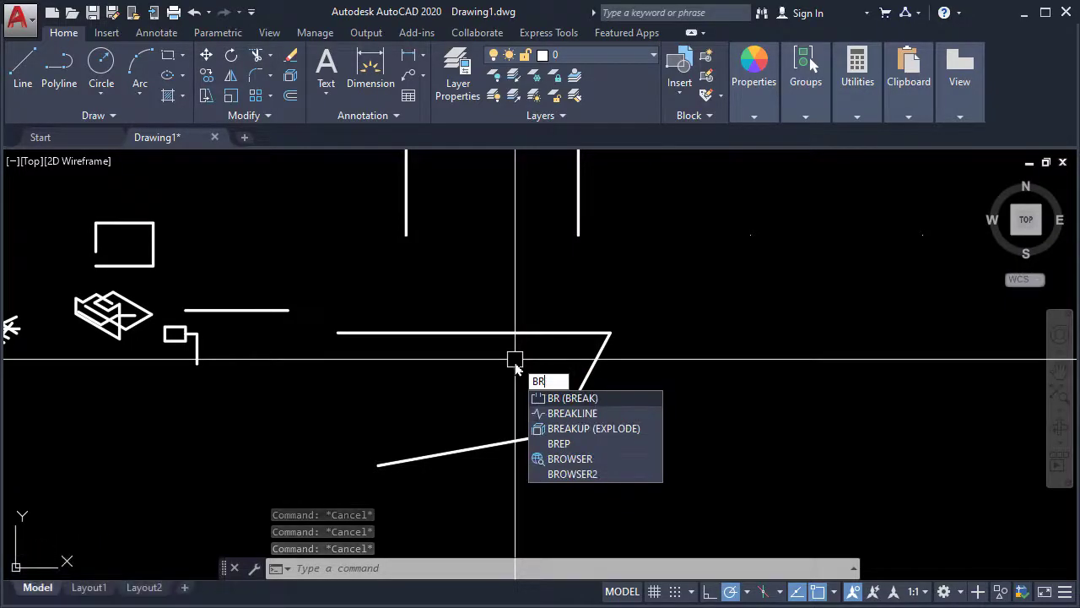
{"action": "key", "text": "Return"}
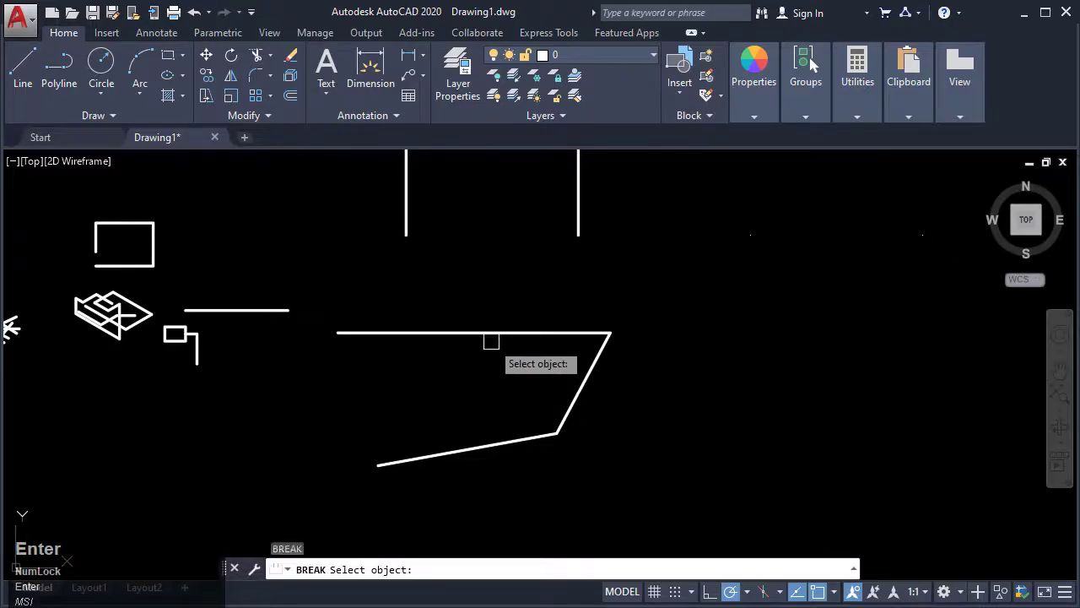
{"action": "left_click", "coordinate": [460, 334]}
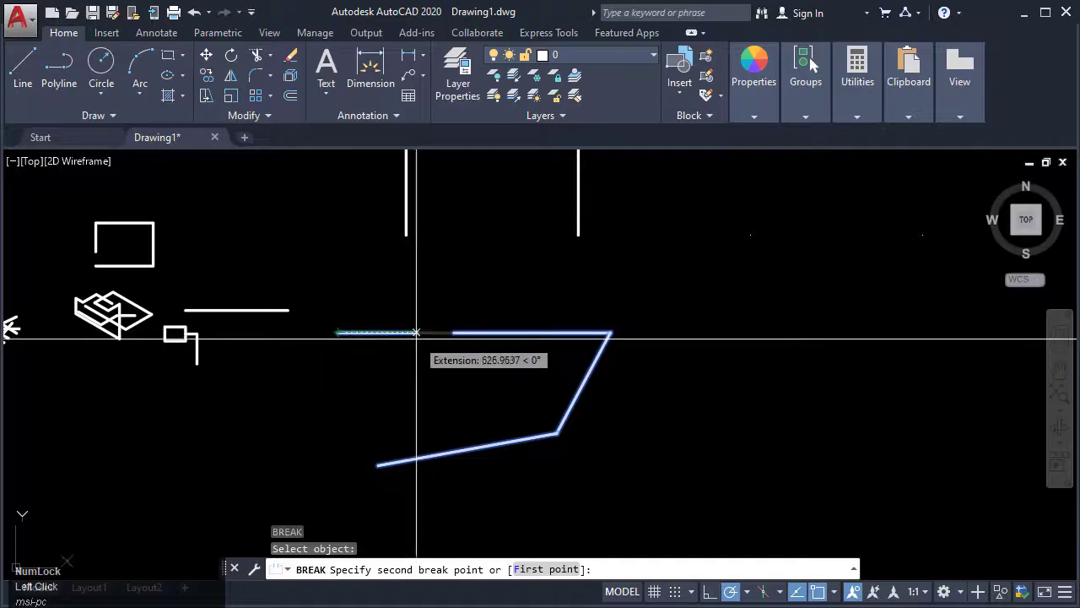
{"action": "left_click", "coordinate": [542, 333]}
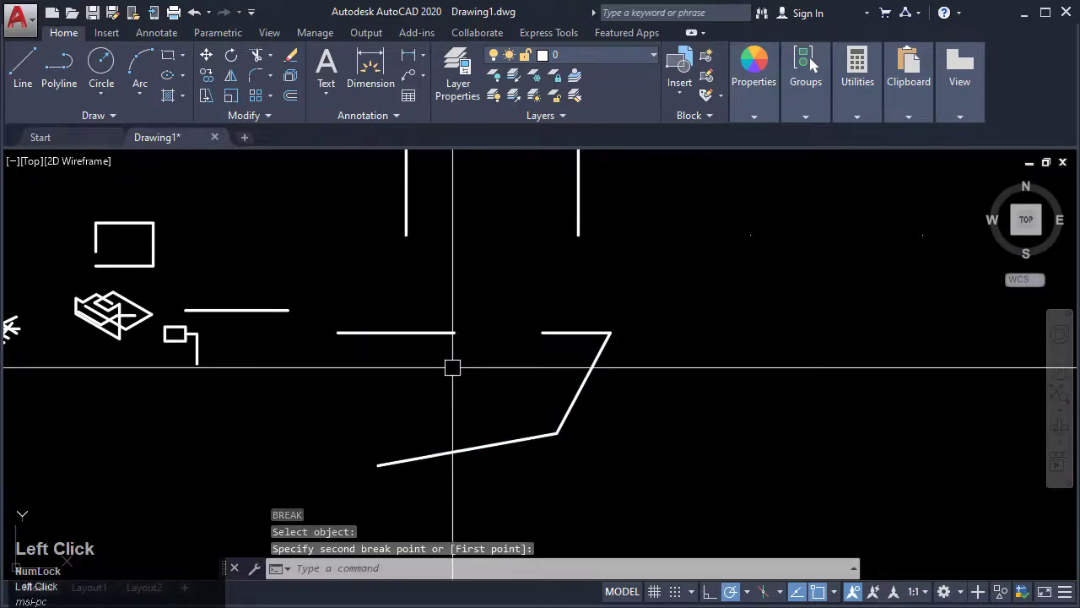